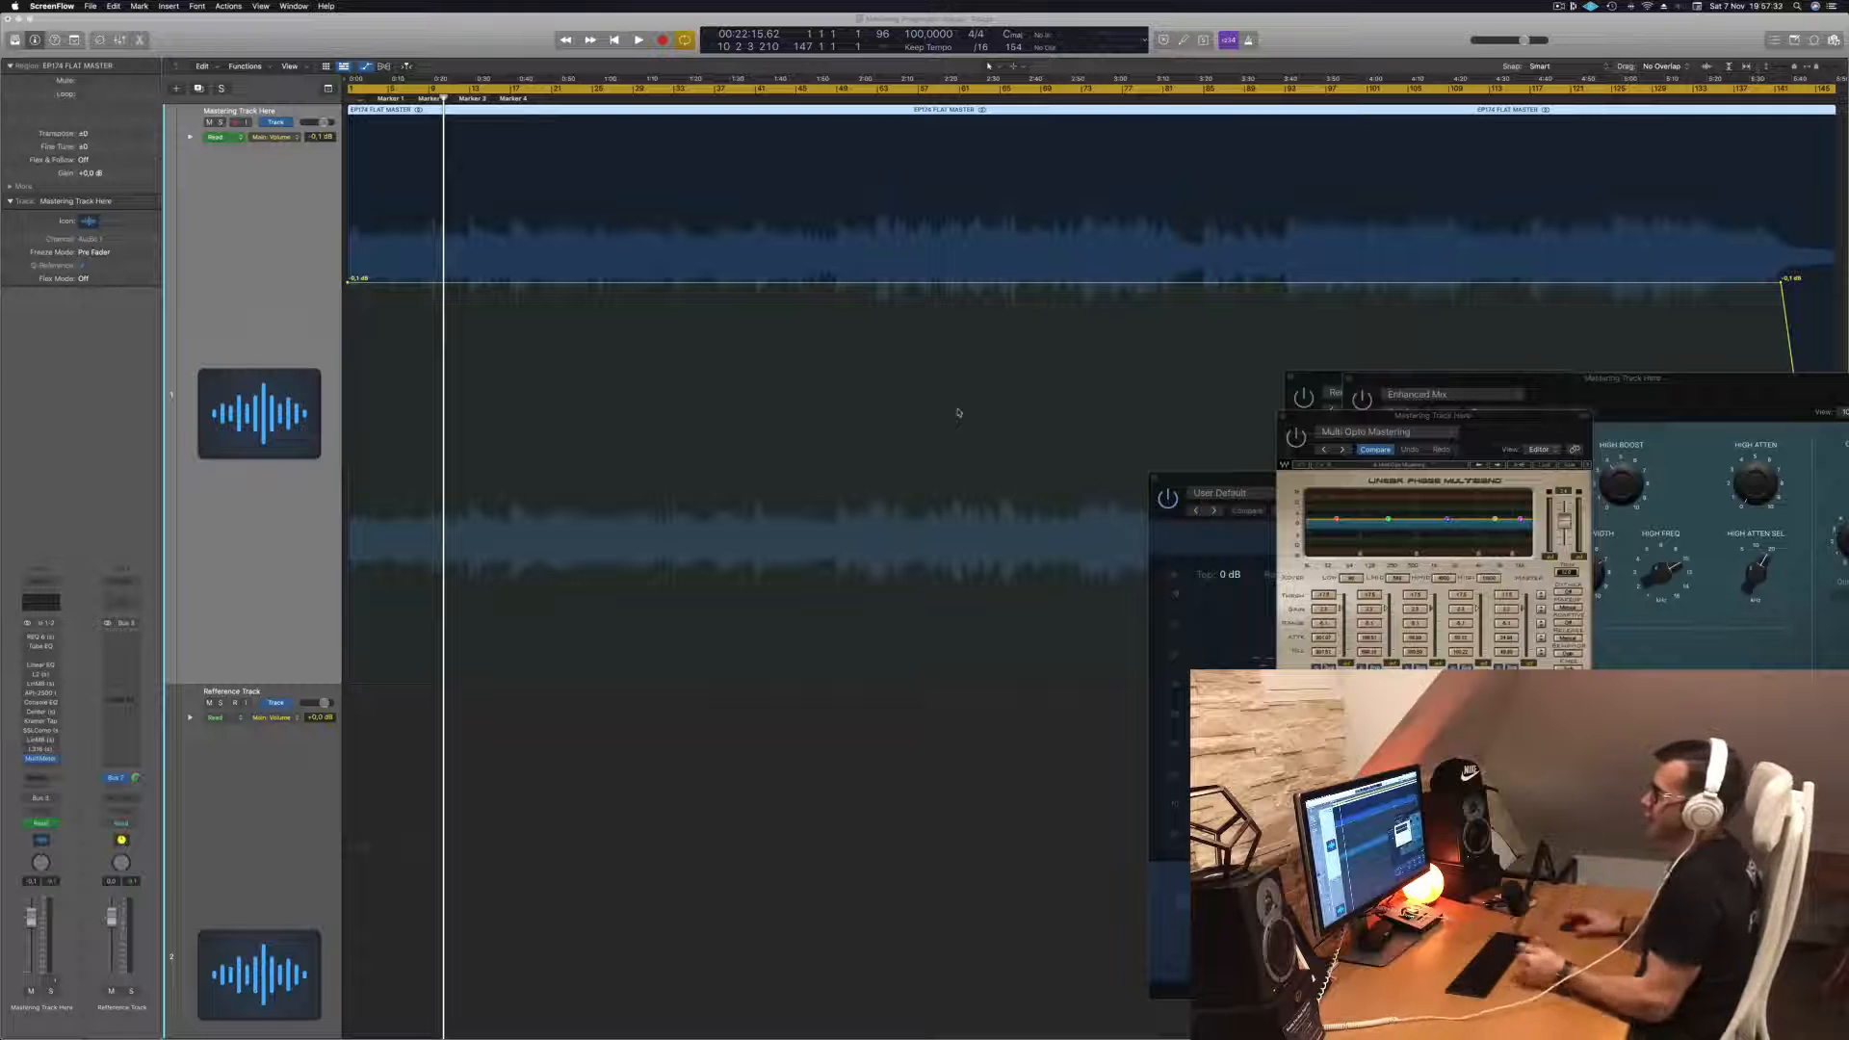
- Play the track from the beginning and reposition the MultiMeter analyzer window toward the lower middle of the screen
click(252, 239)
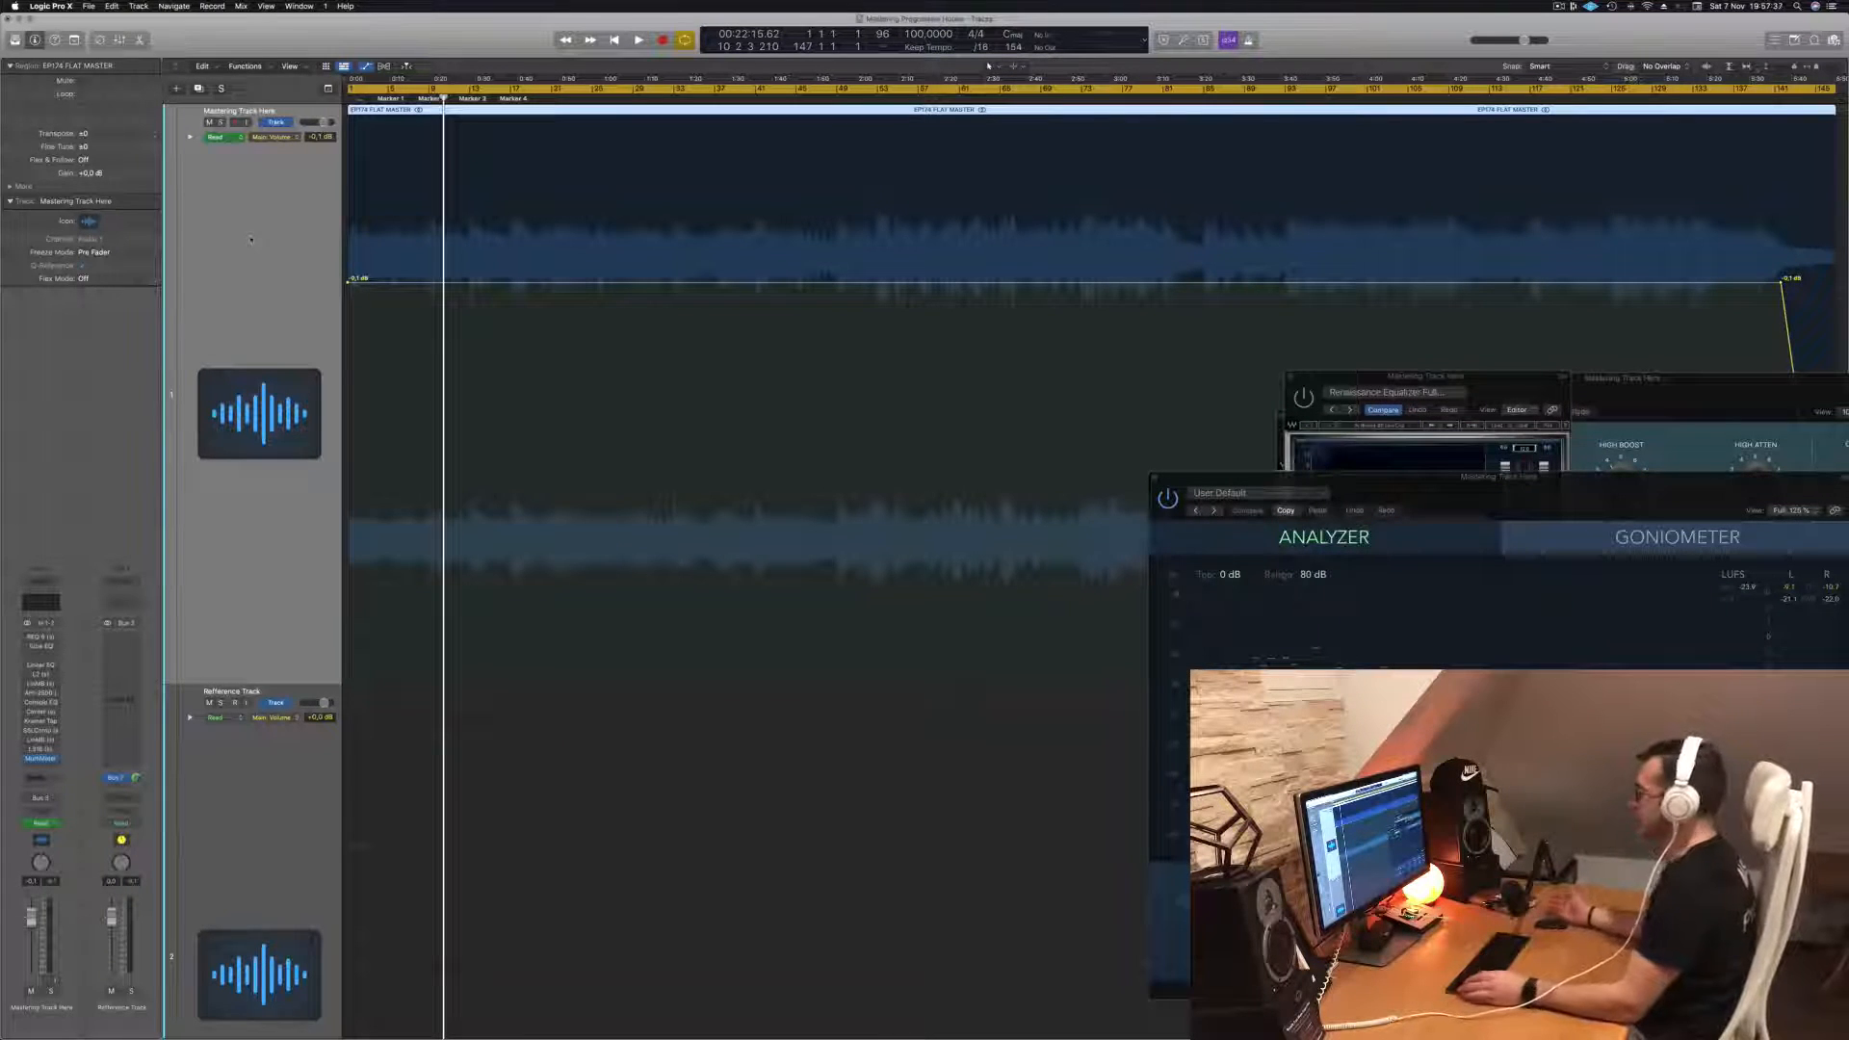
key(Return)
key(space)
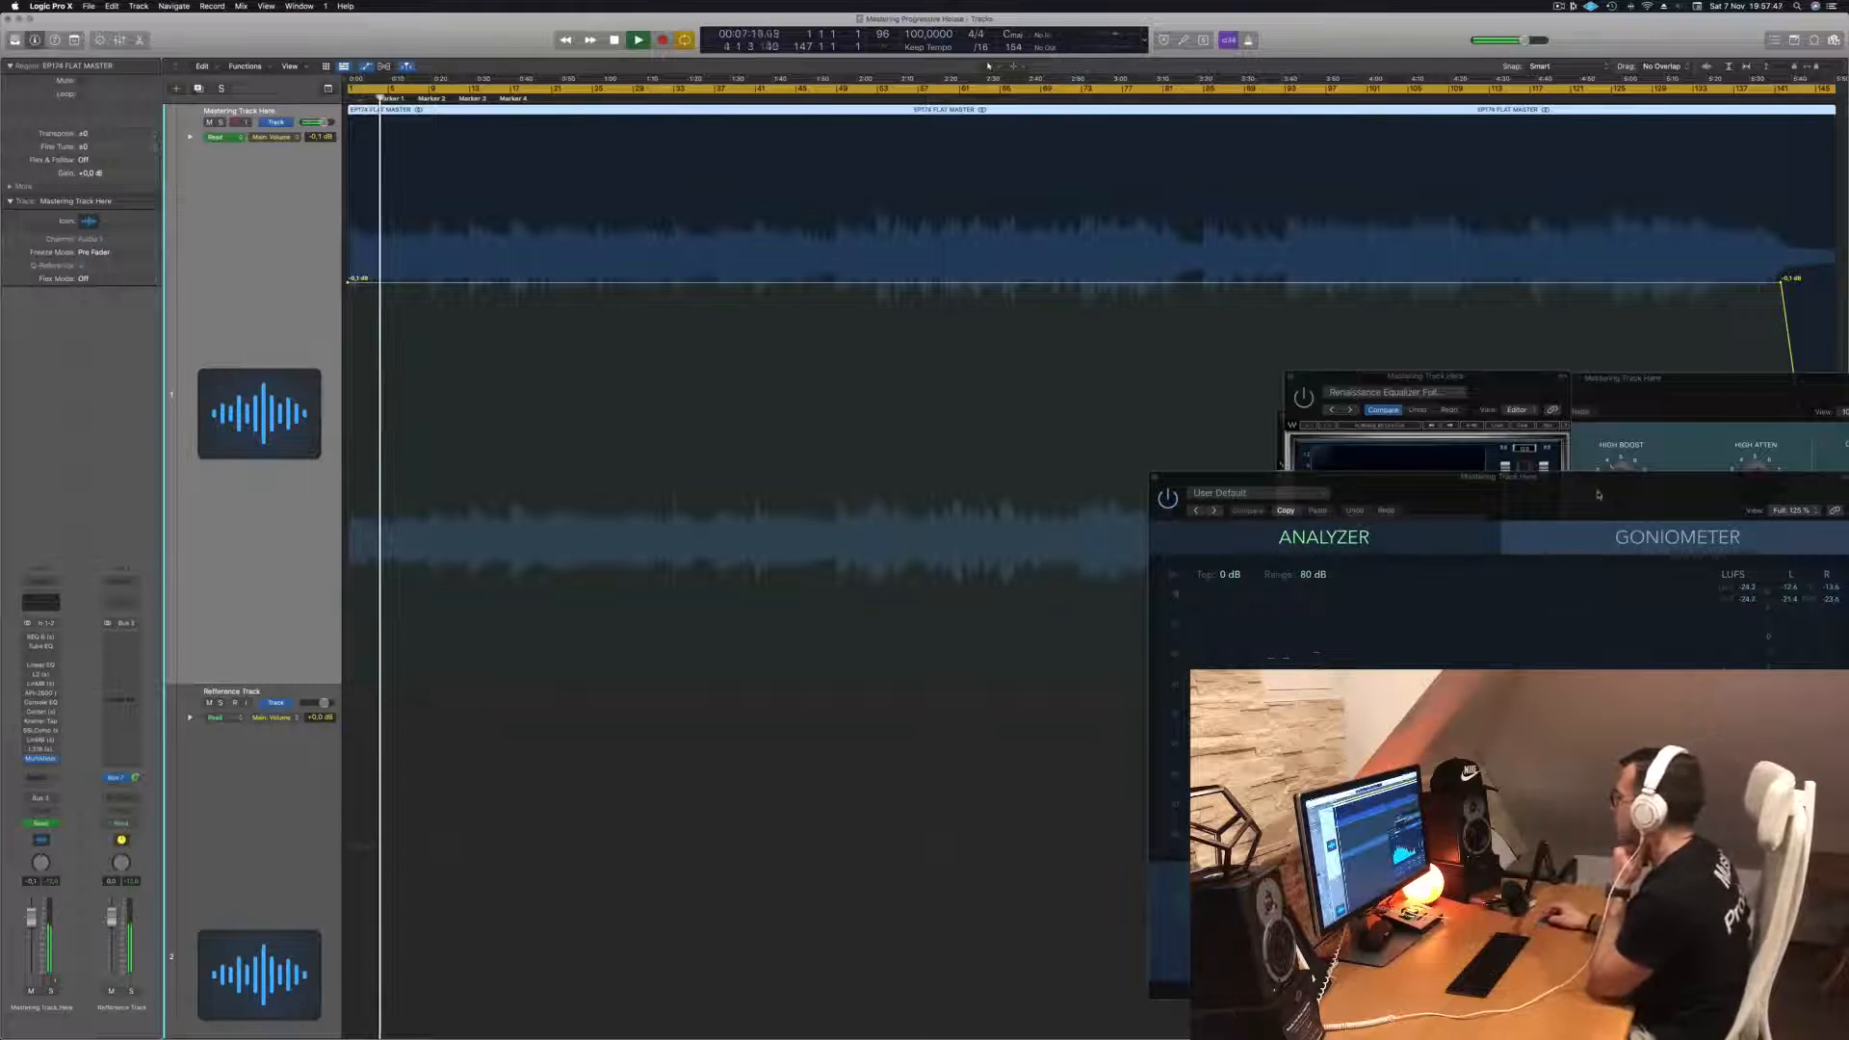
drag(1597, 494, 1443, 226)
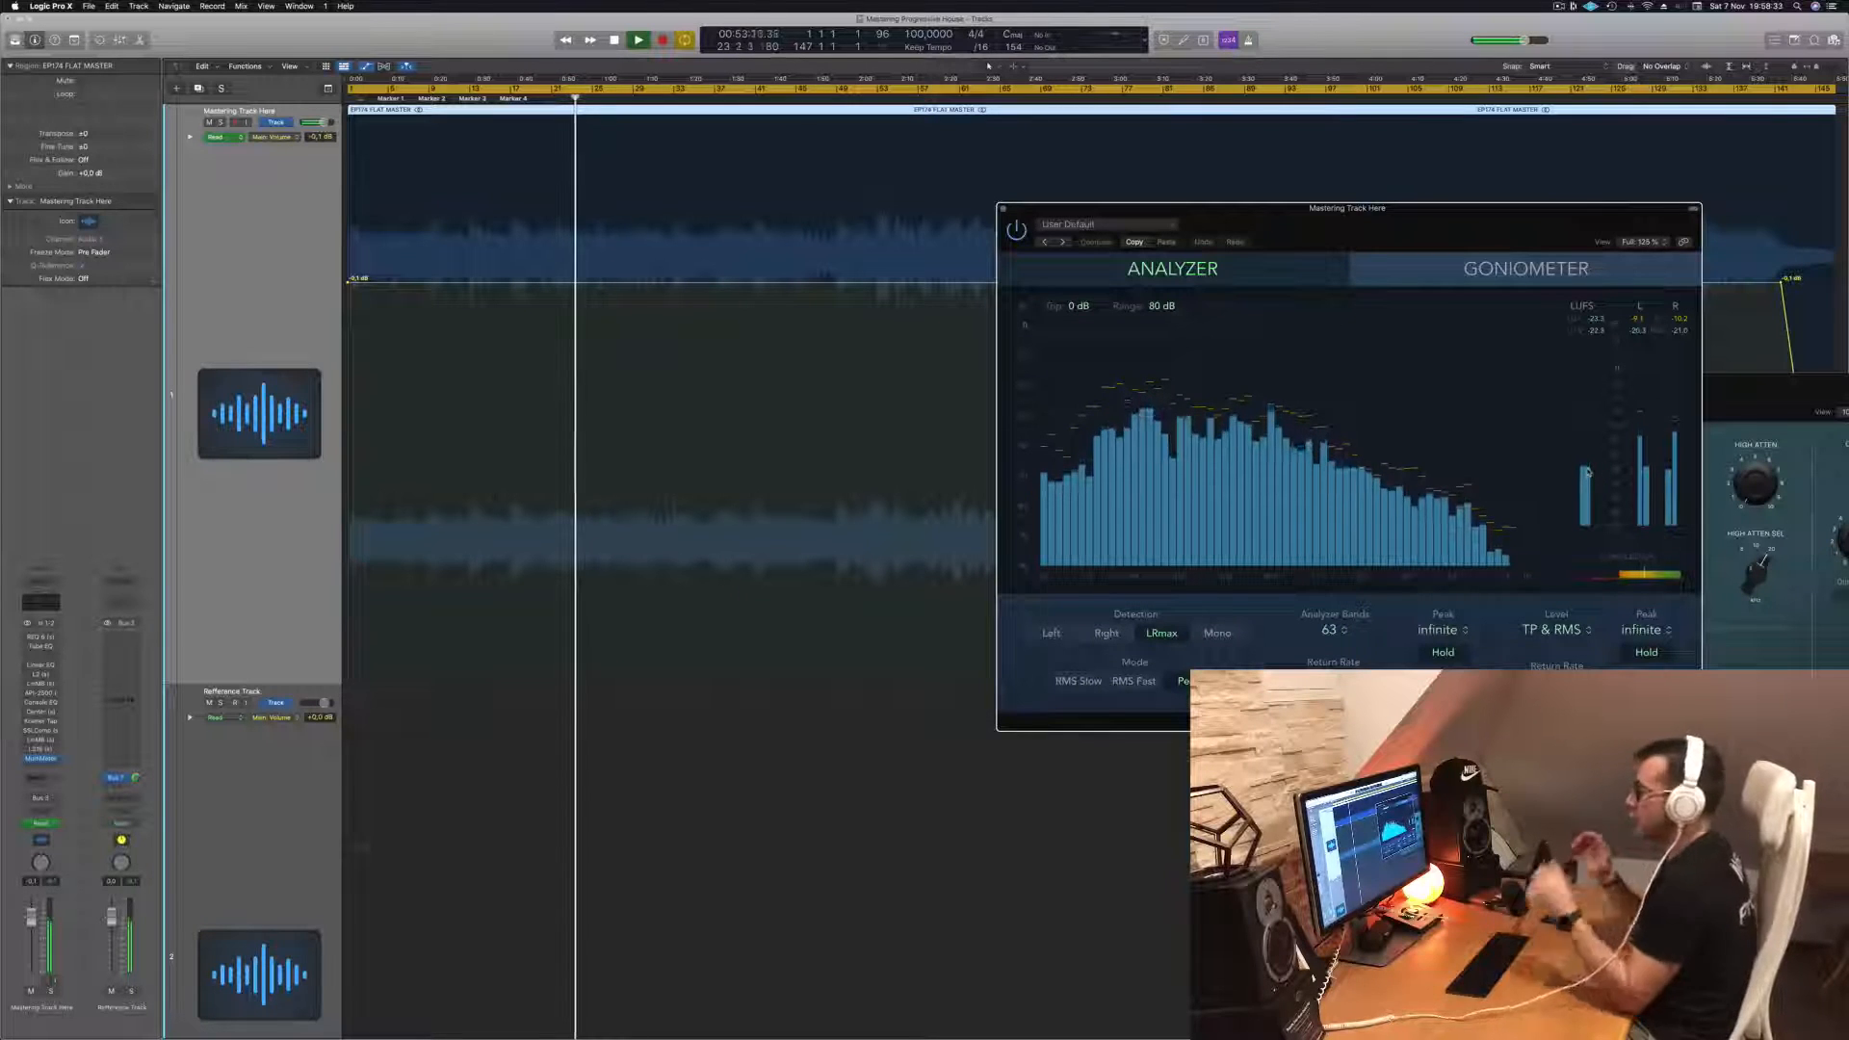
click(825, 98)
drag(1259, 220, 1477, 253)
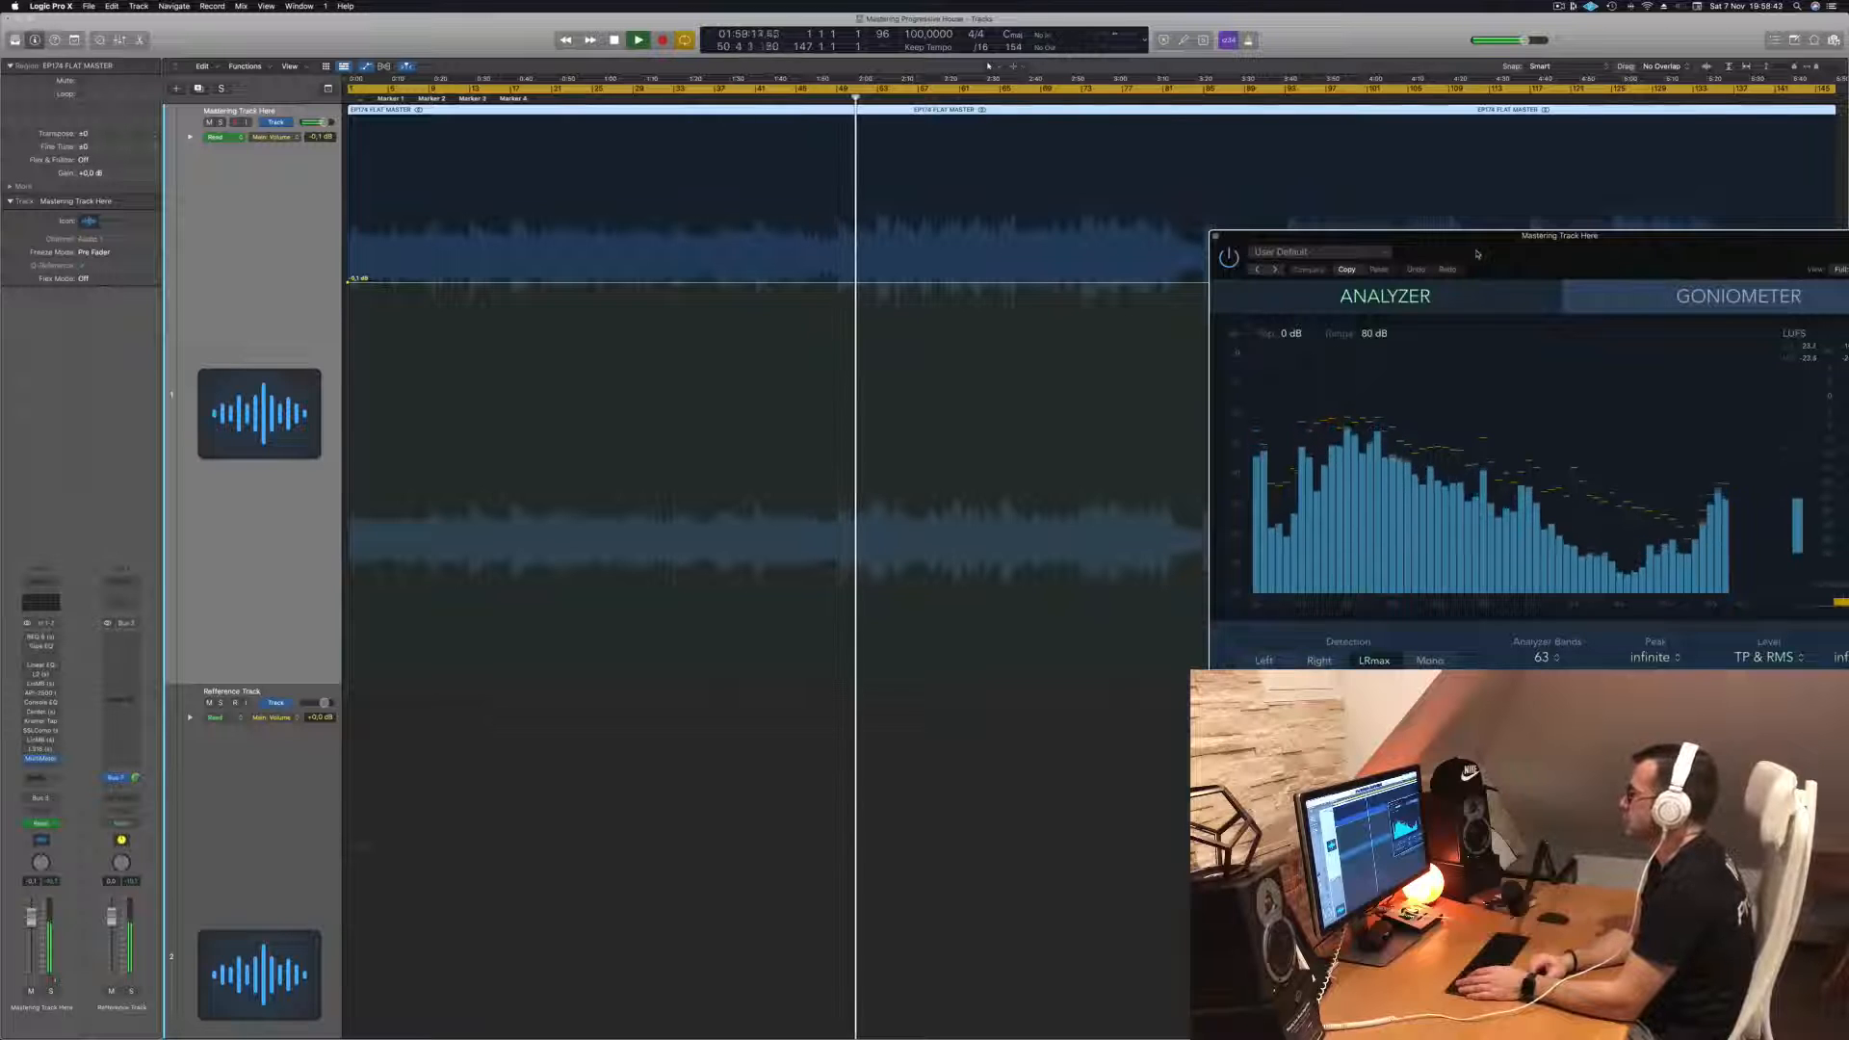
drag(1672, 268, 1295, 538)
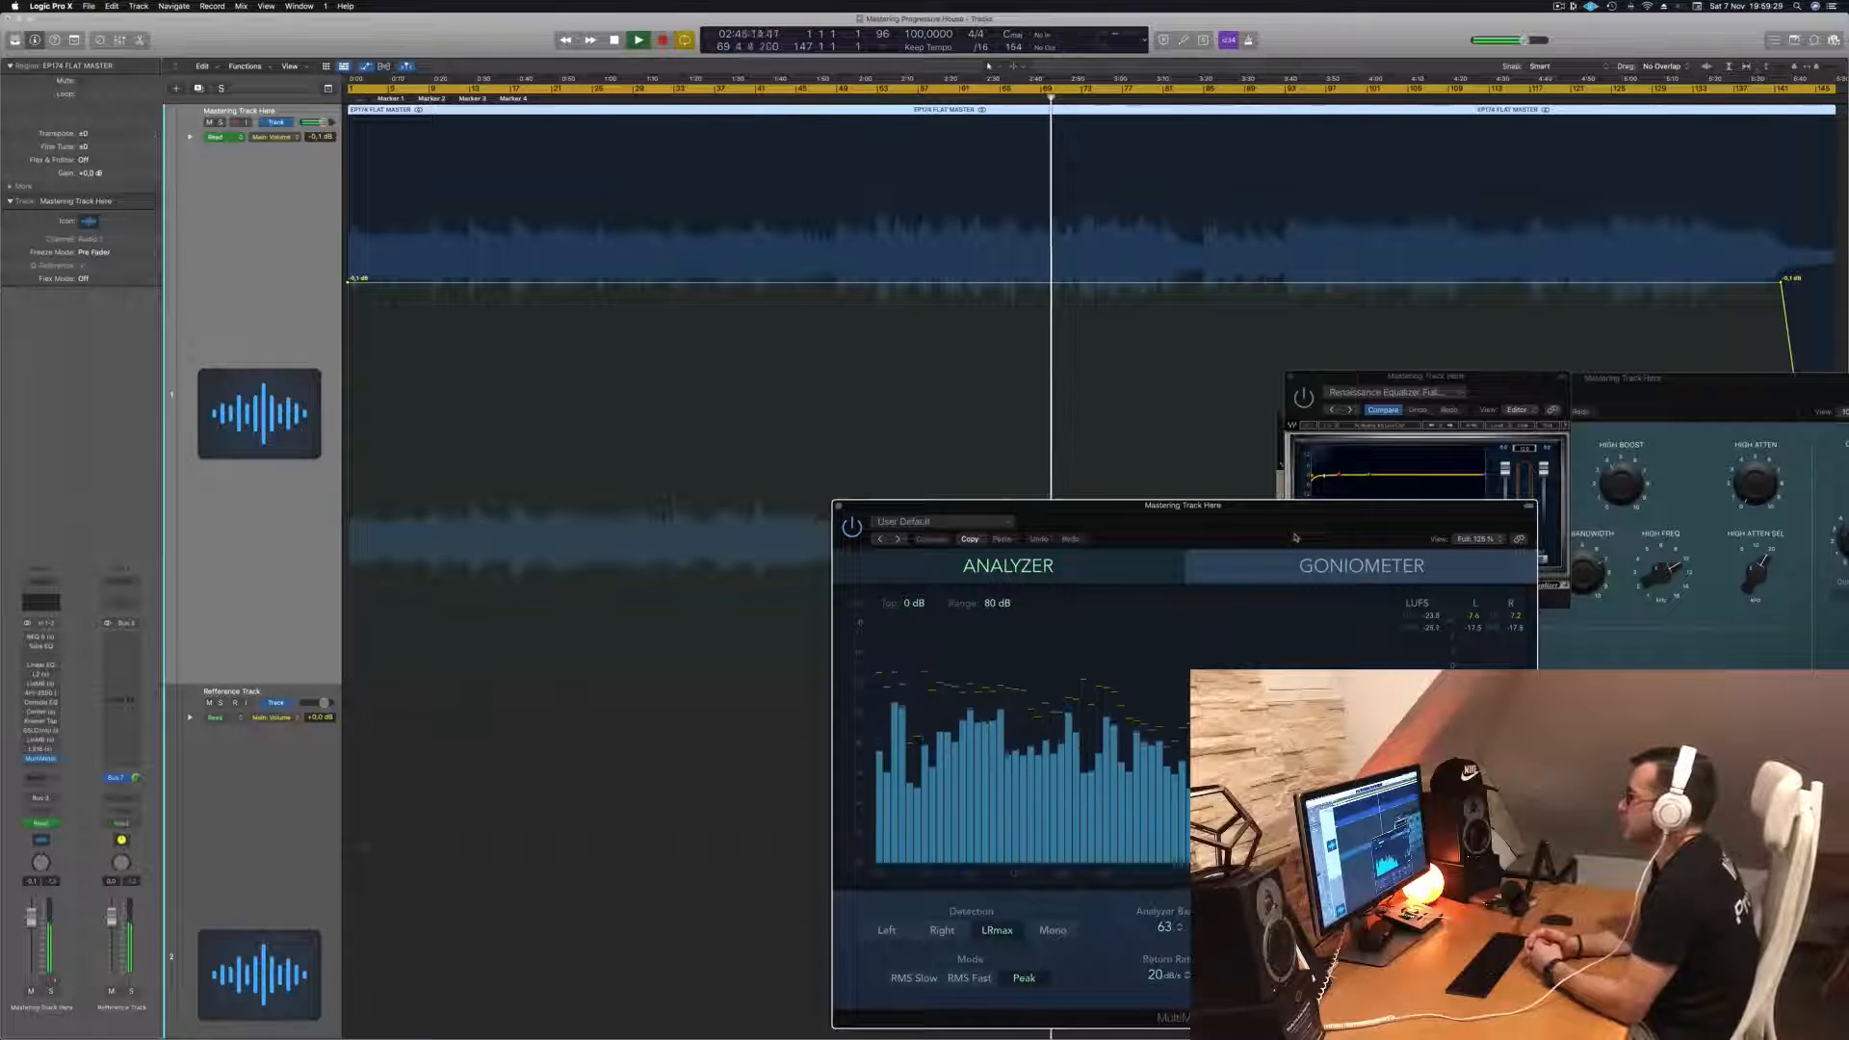
- Audition different sections of the track while watching the analyzer, and stop playback
click(1203, 101)
click(1192, 100)
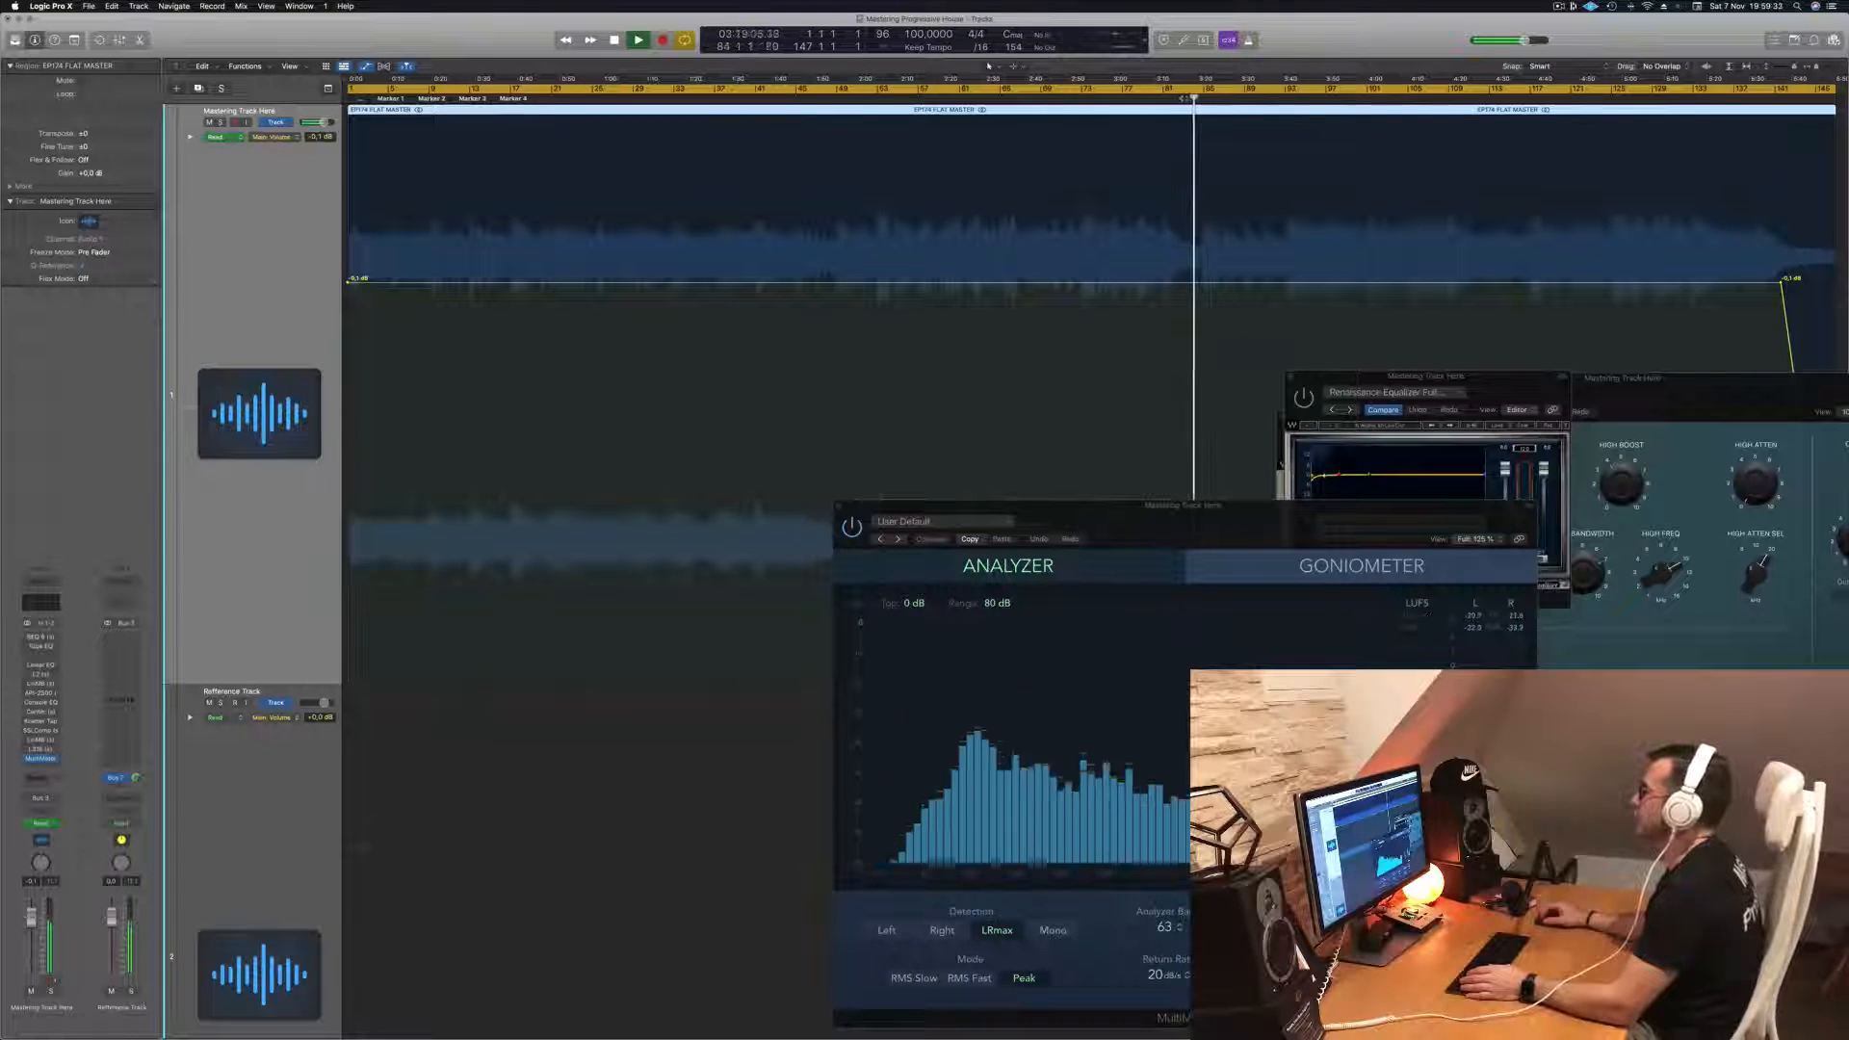
click(1172, 99)
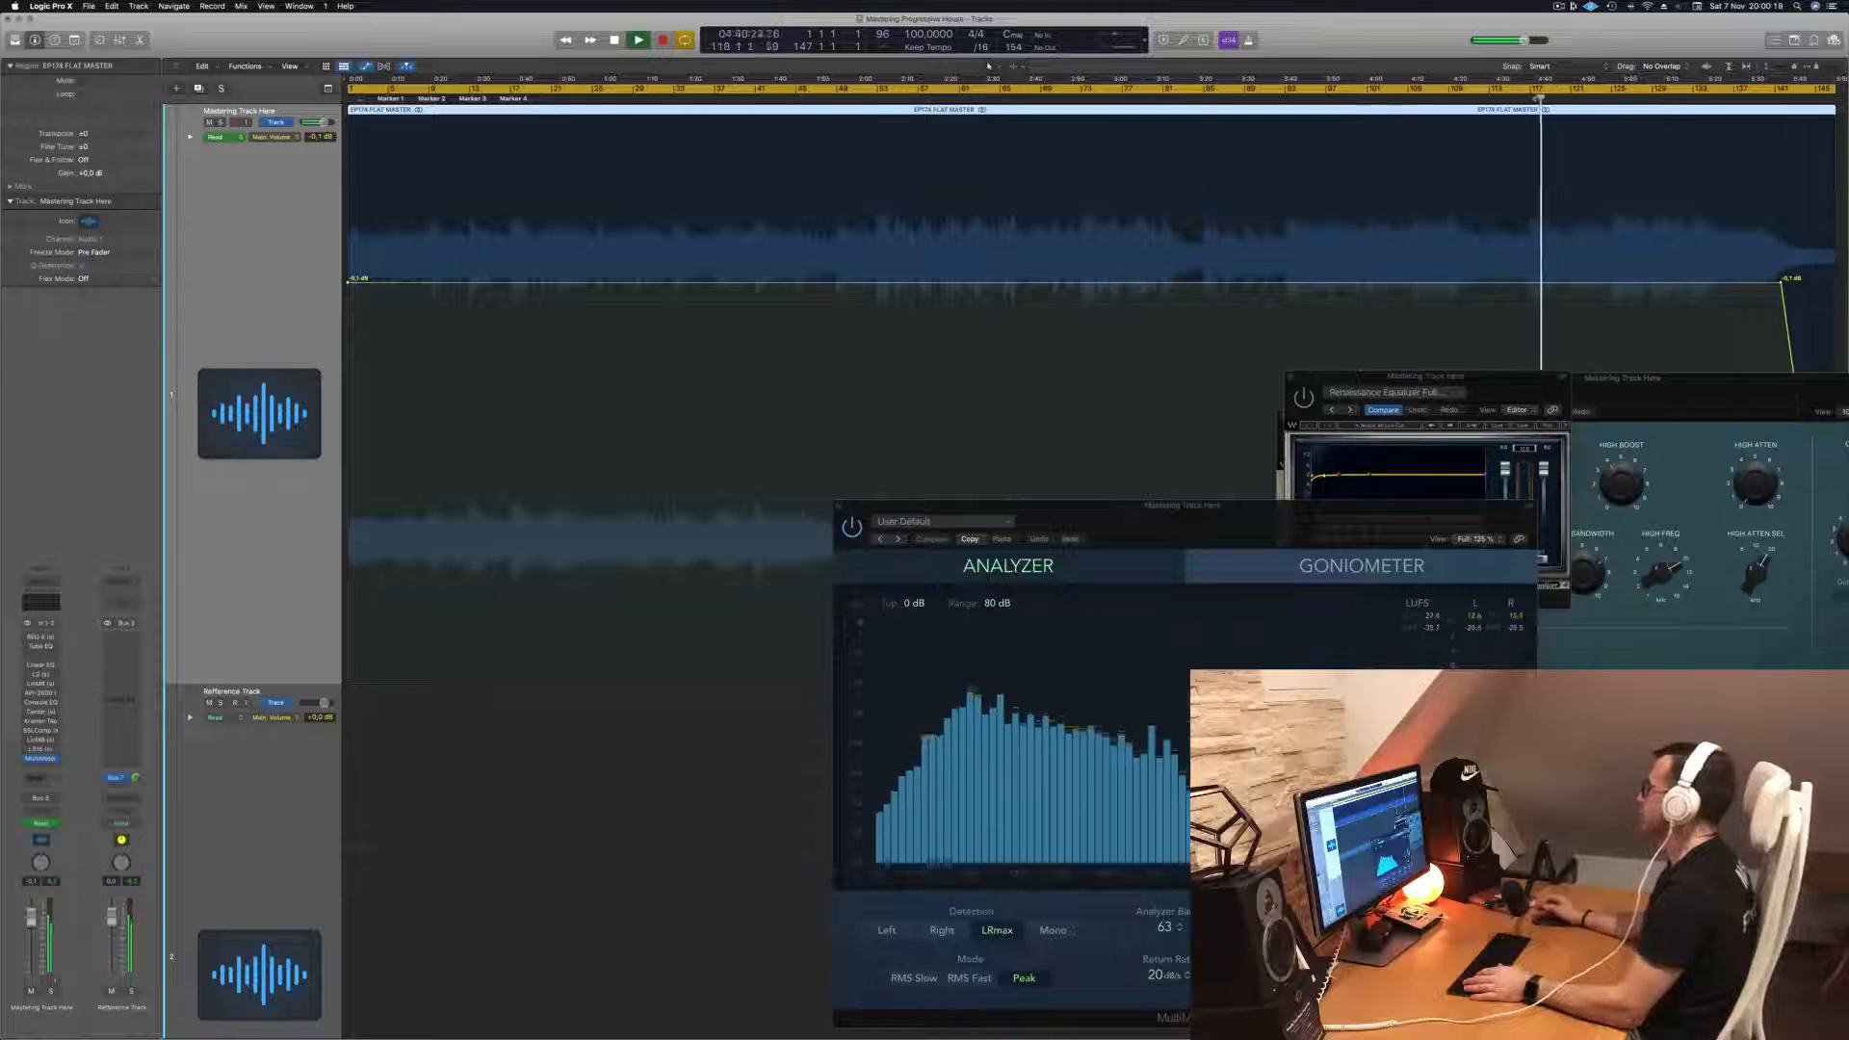
key(comma)
key(comma)
key(comma)
key(comma)
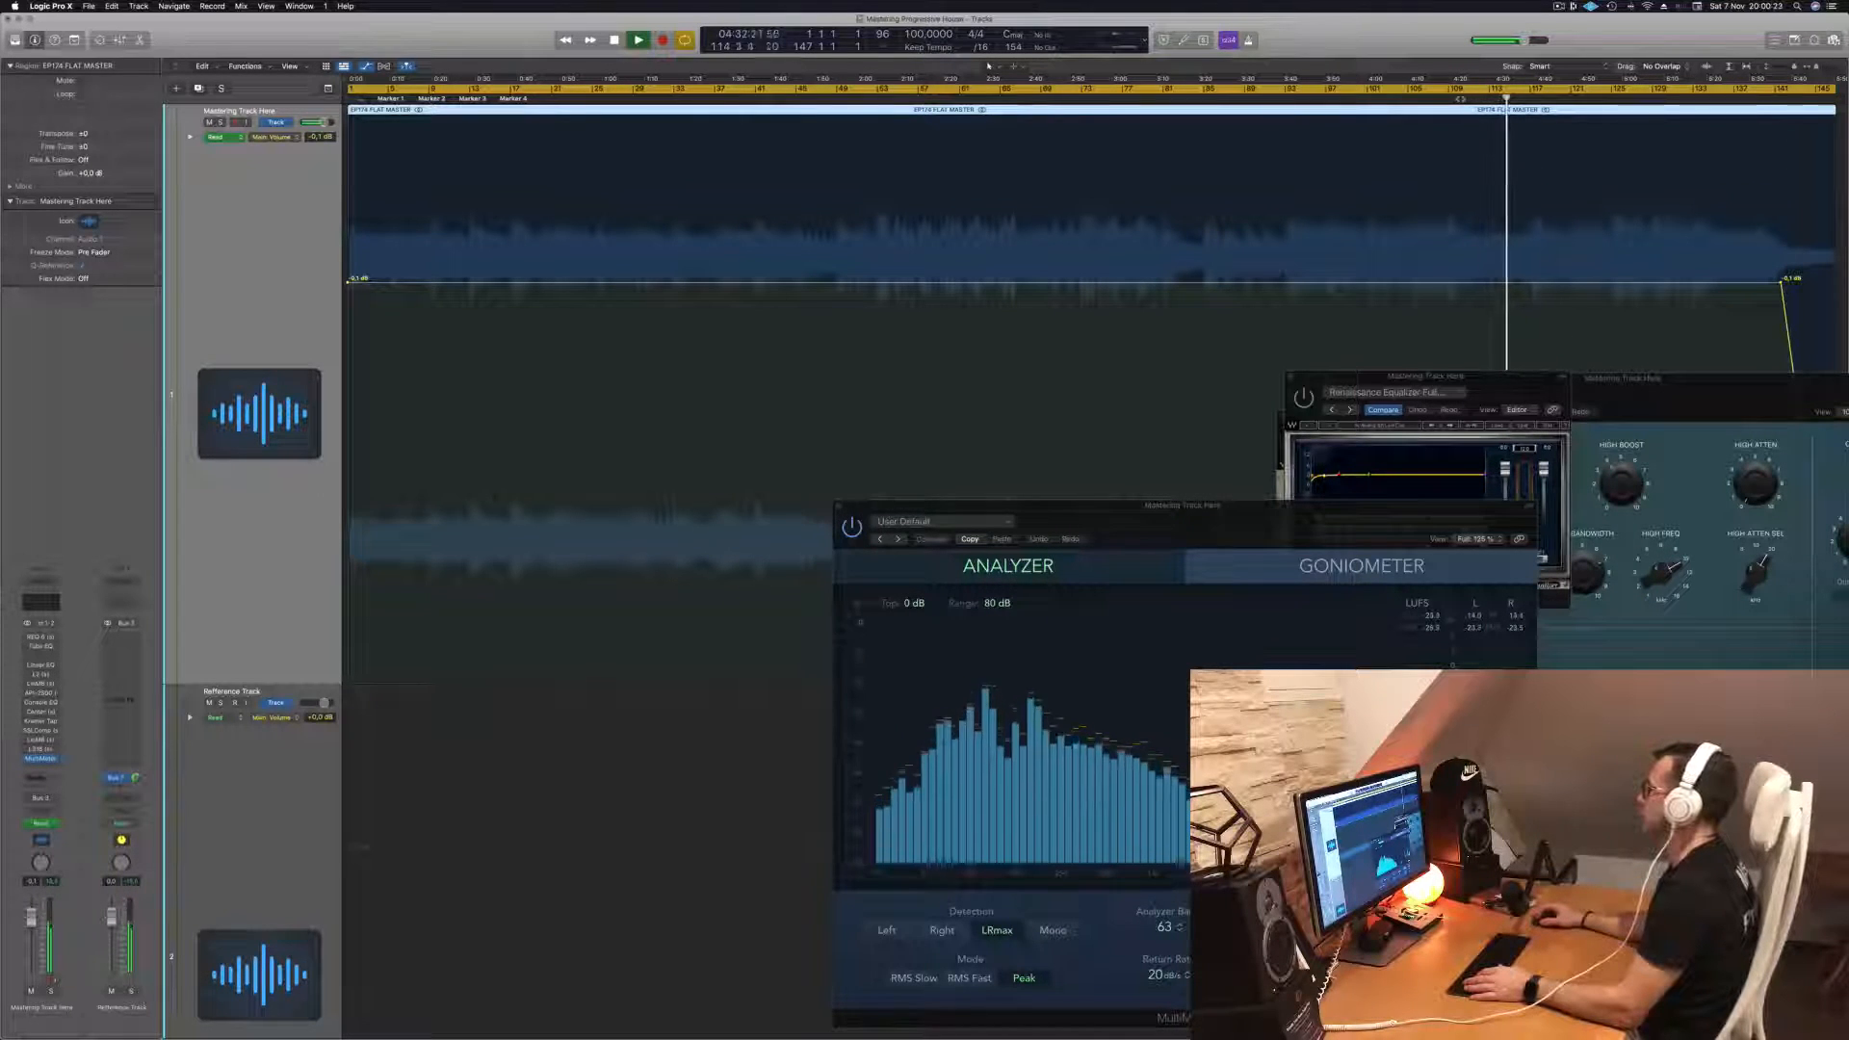
click(1449, 98)
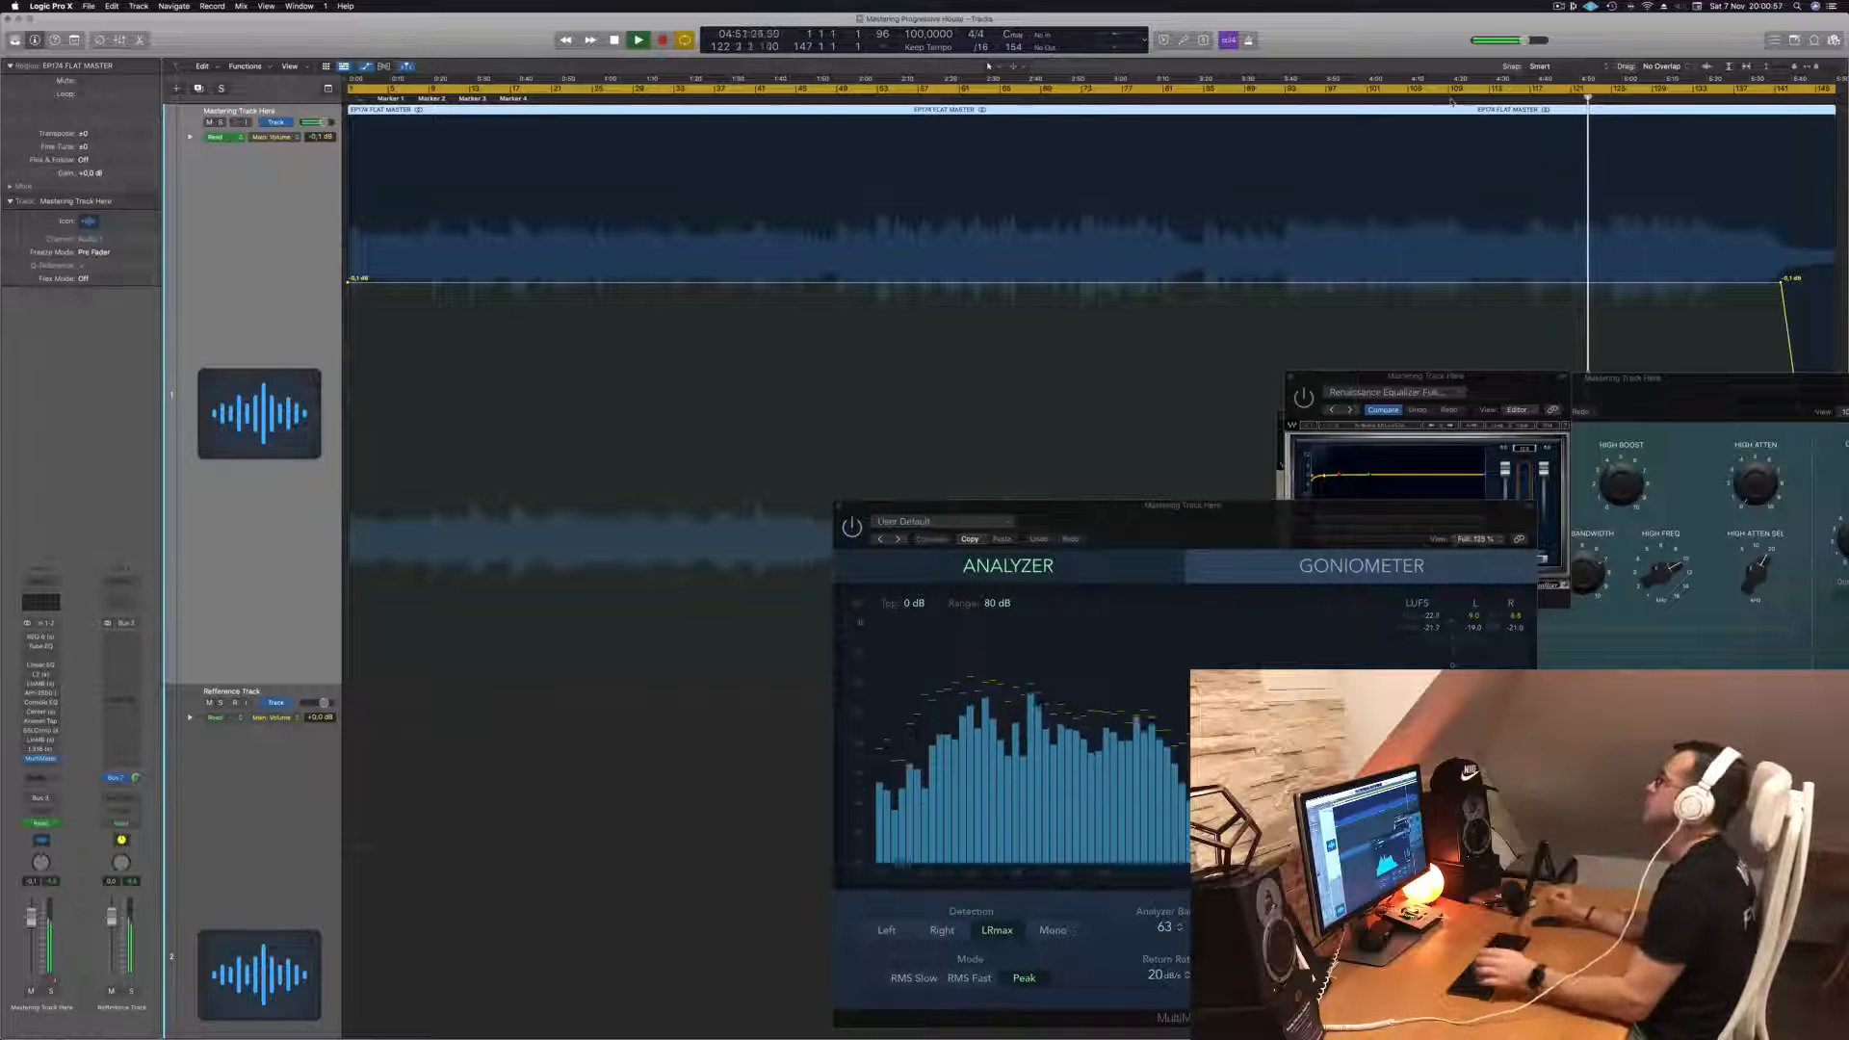
key(space)
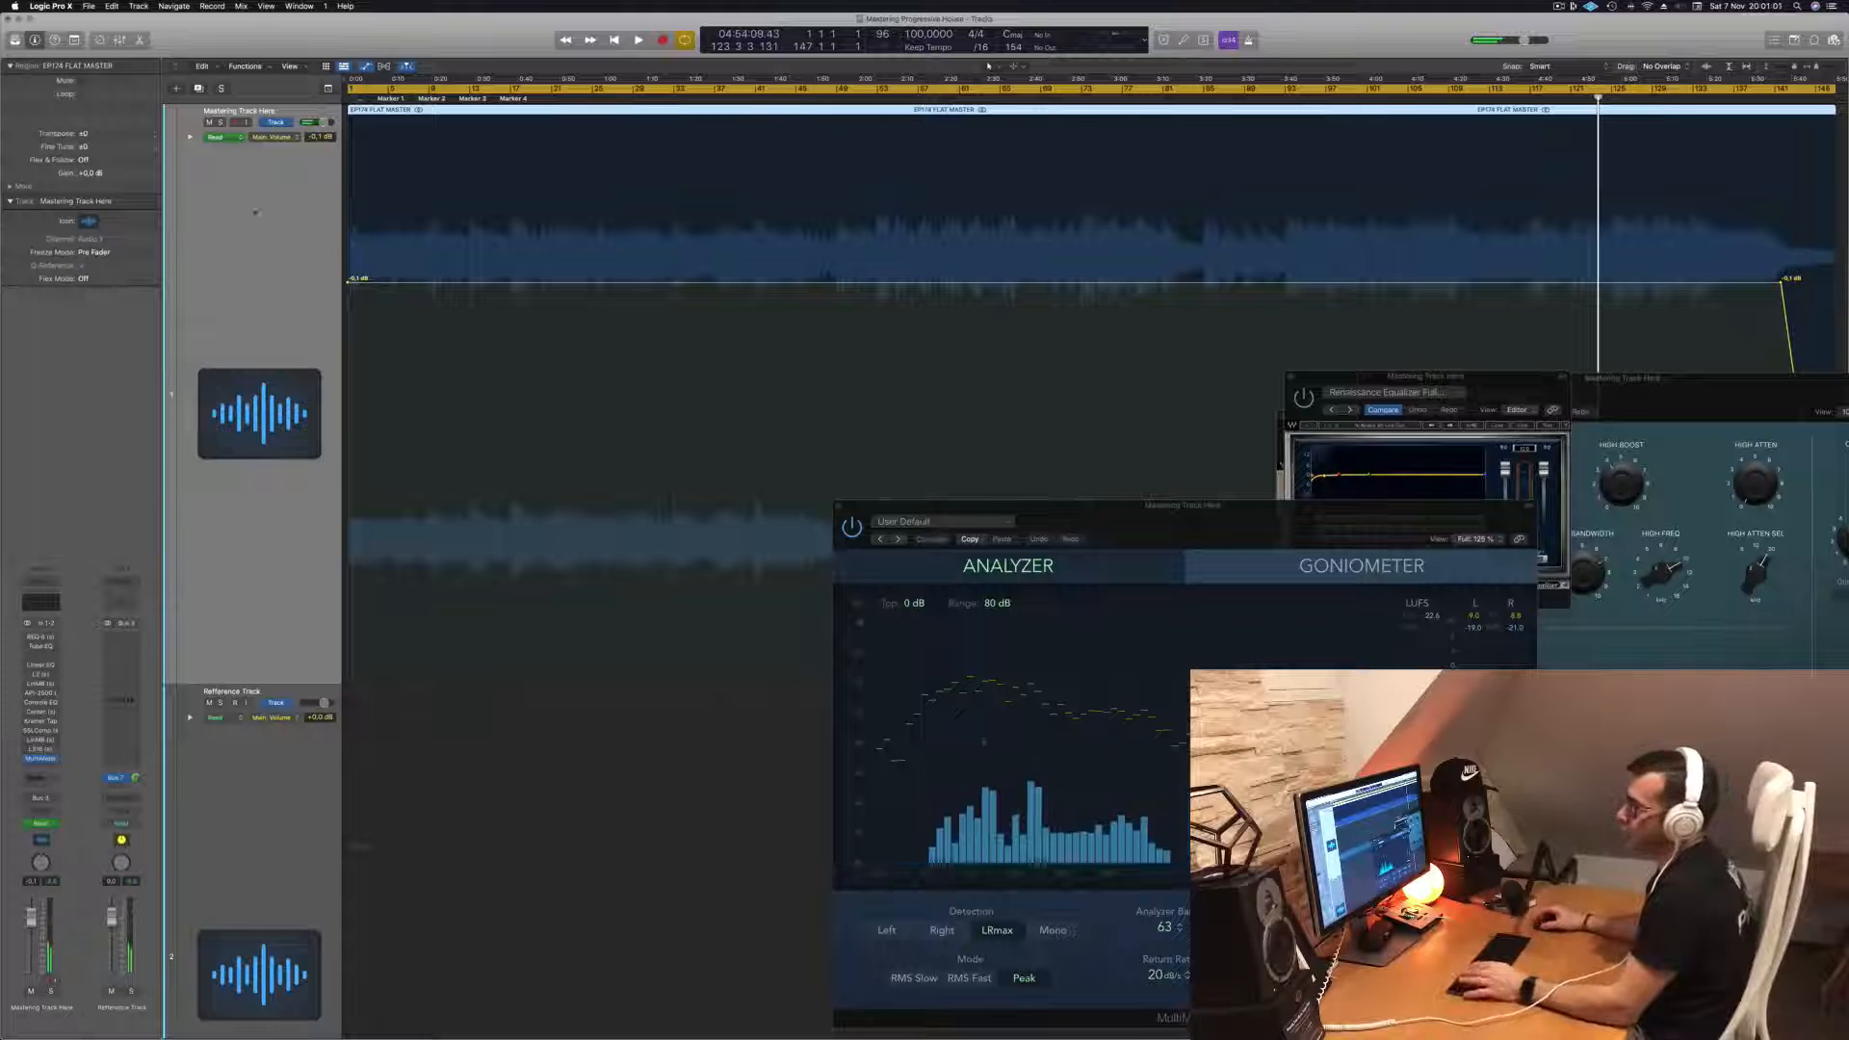
- Bring up the REQ 6 equalizer window, move it above the analyzer, and toggle playback
click(42, 637)
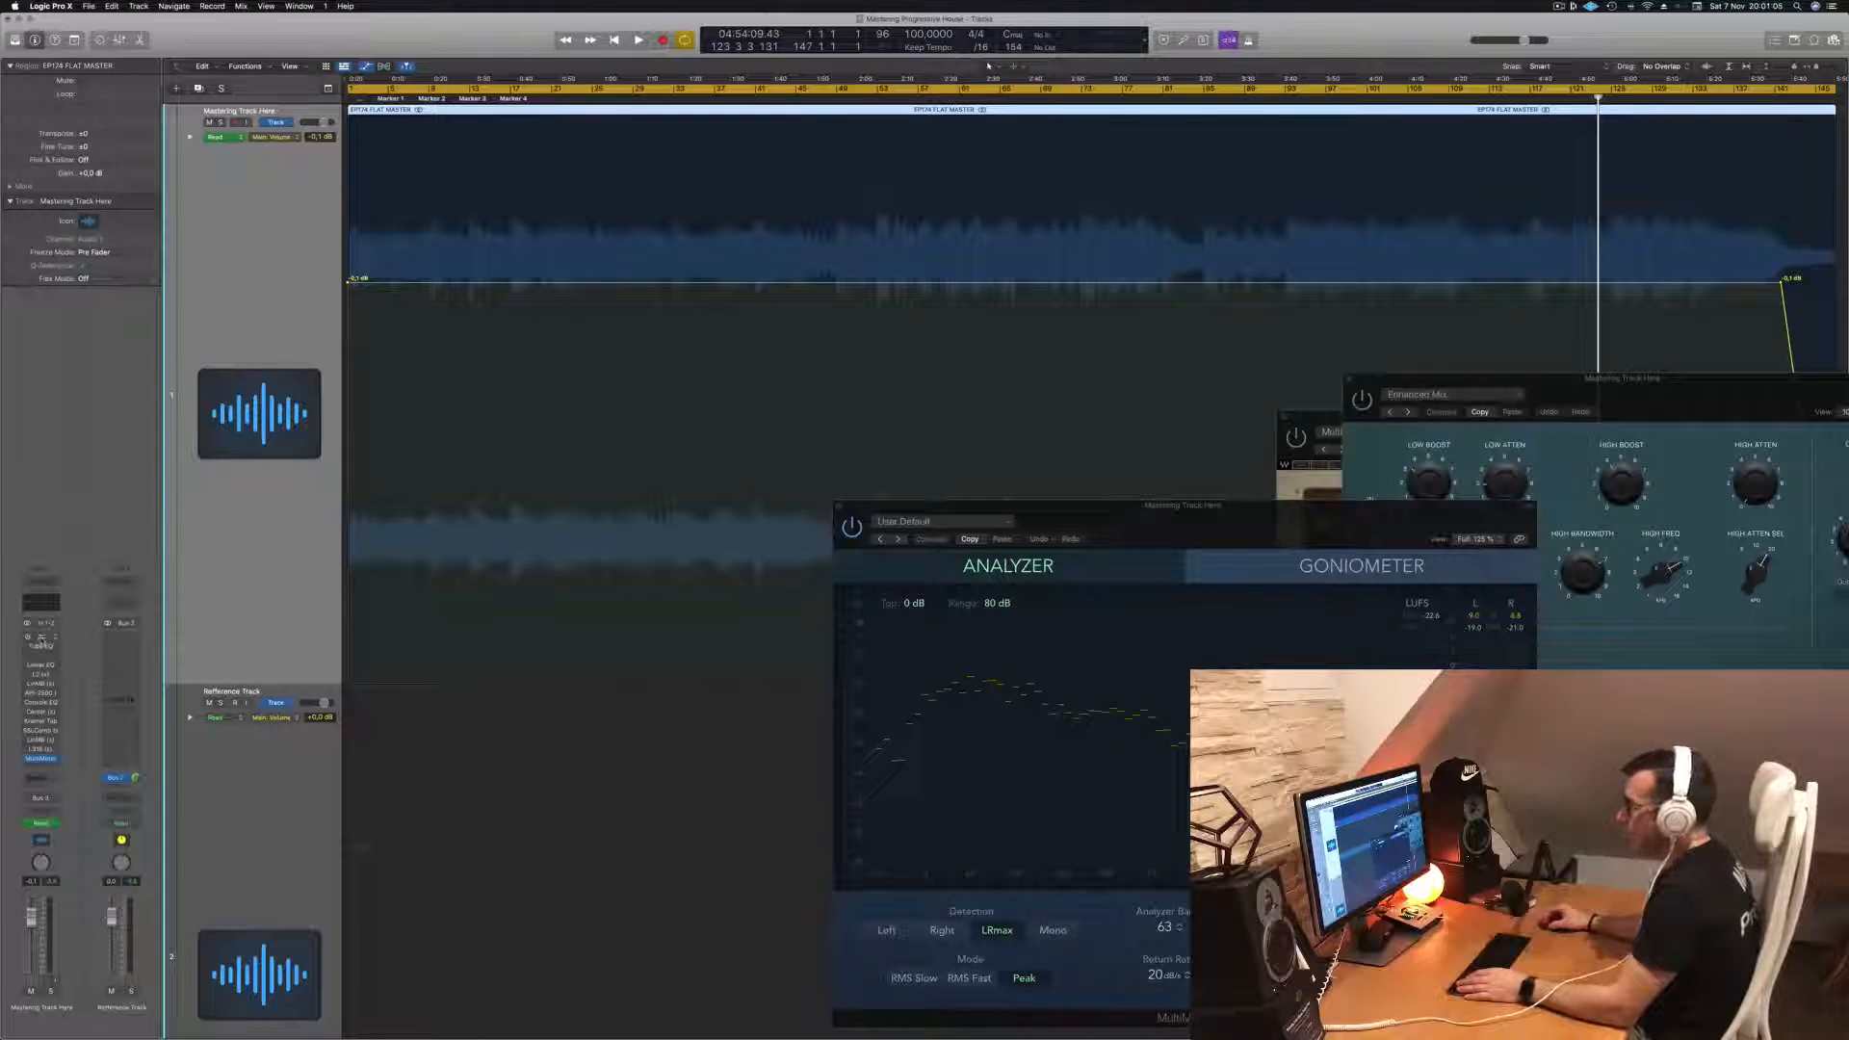
click(42, 643)
drag(1475, 380, 1052, 200)
key(space)
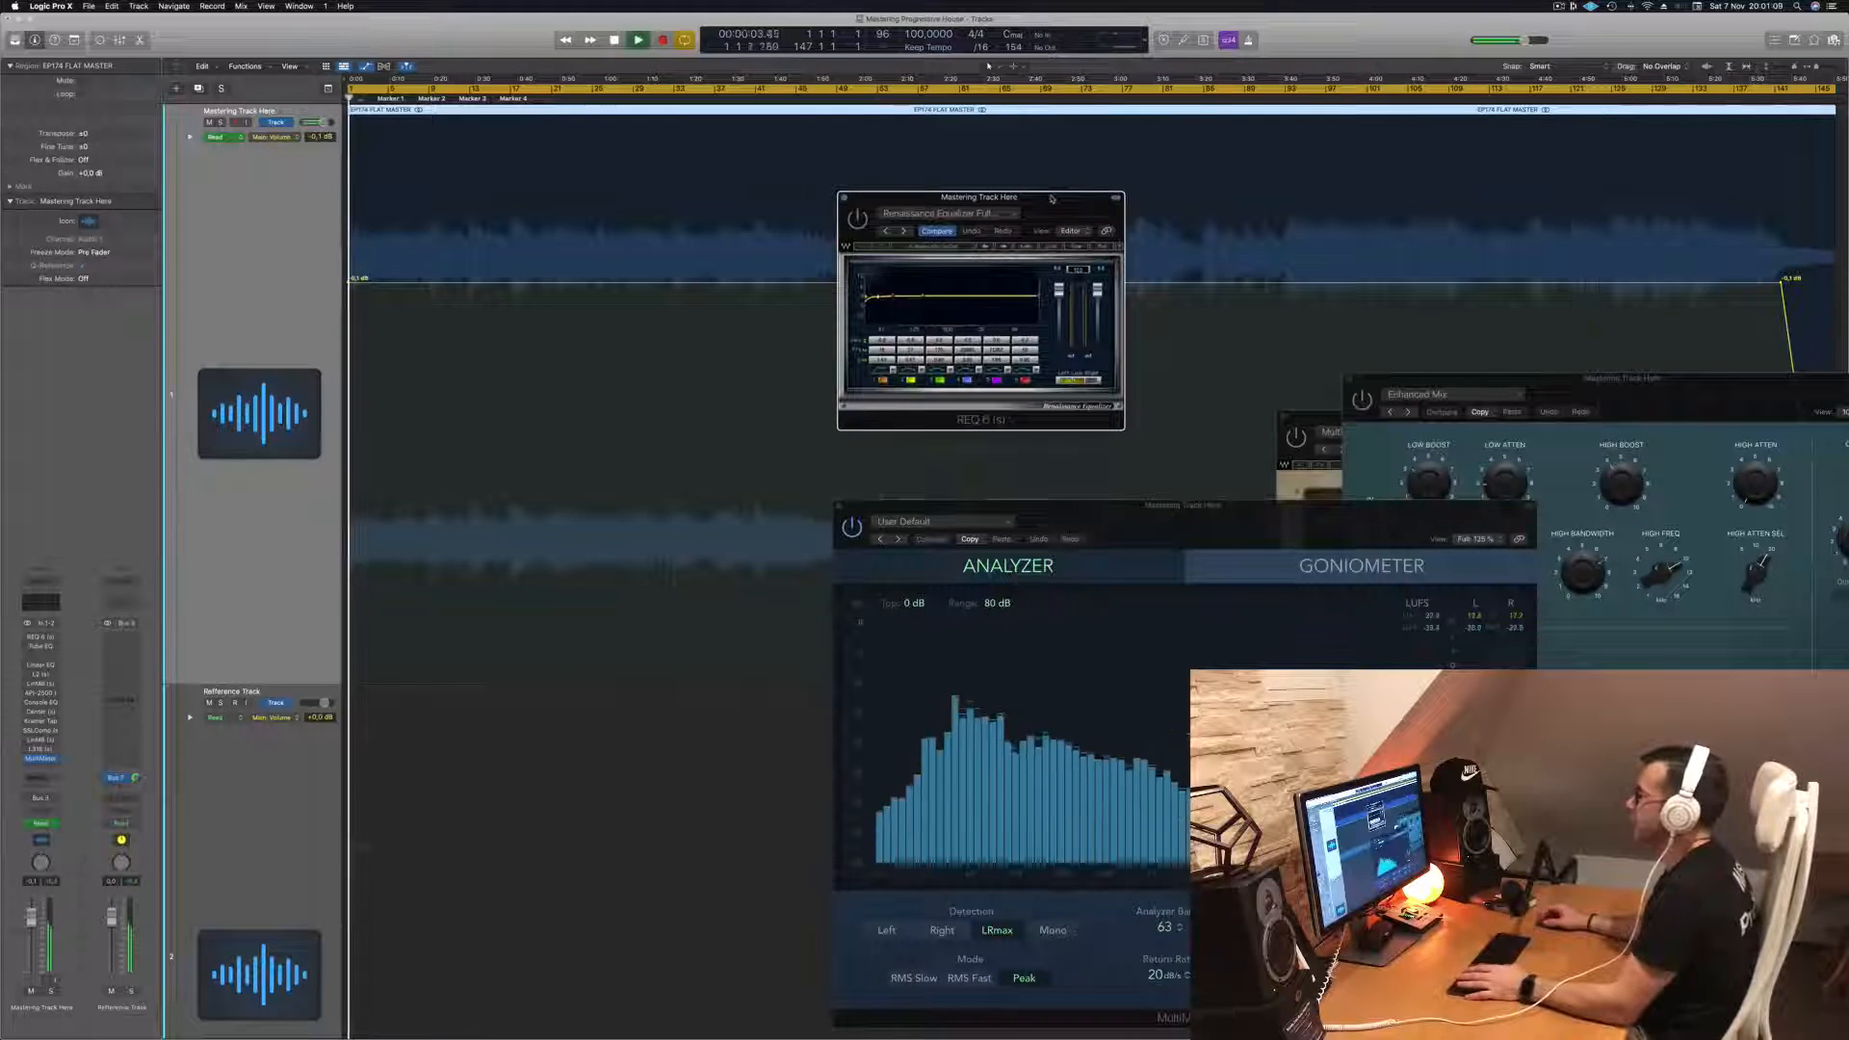
drag(845, 226, 849, 225)
key(space)
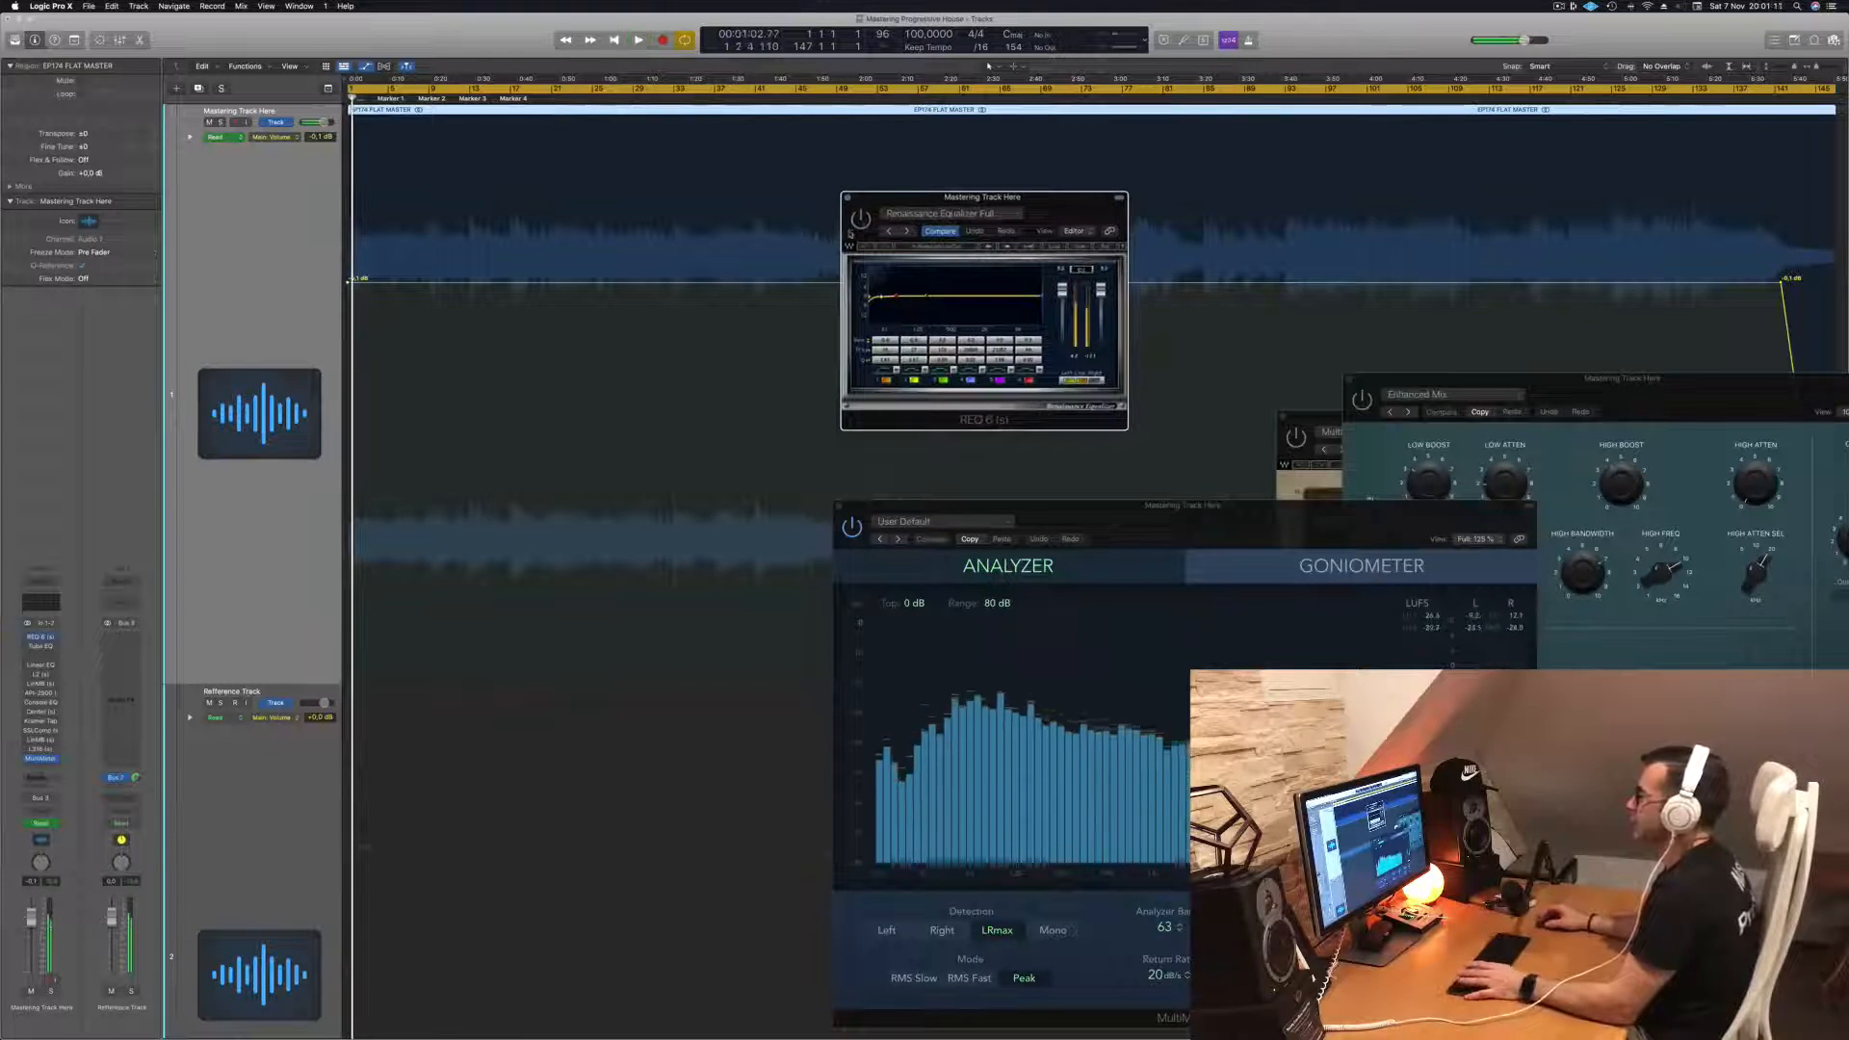
key(space)
drag(1042, 203, 1312, 180)
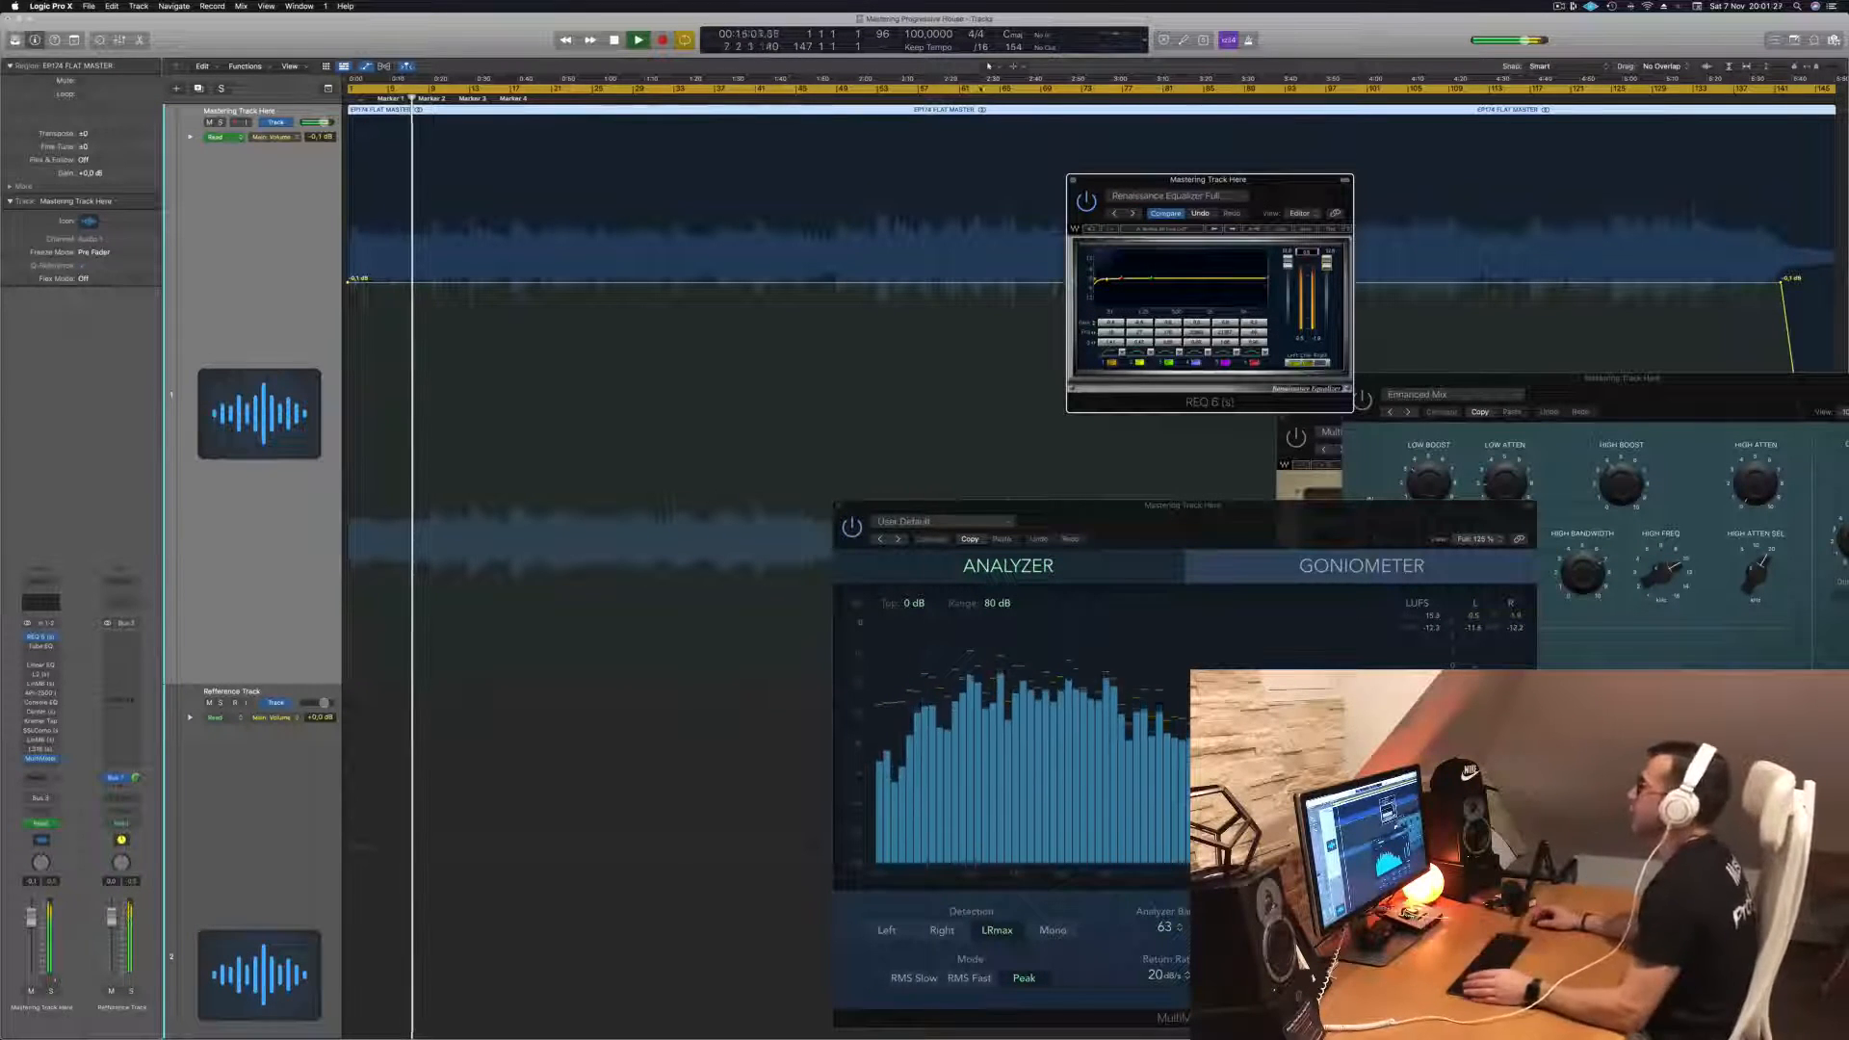
- Move the REQ 6 window to the upper right and restart playback from the beginning
click(973, 98)
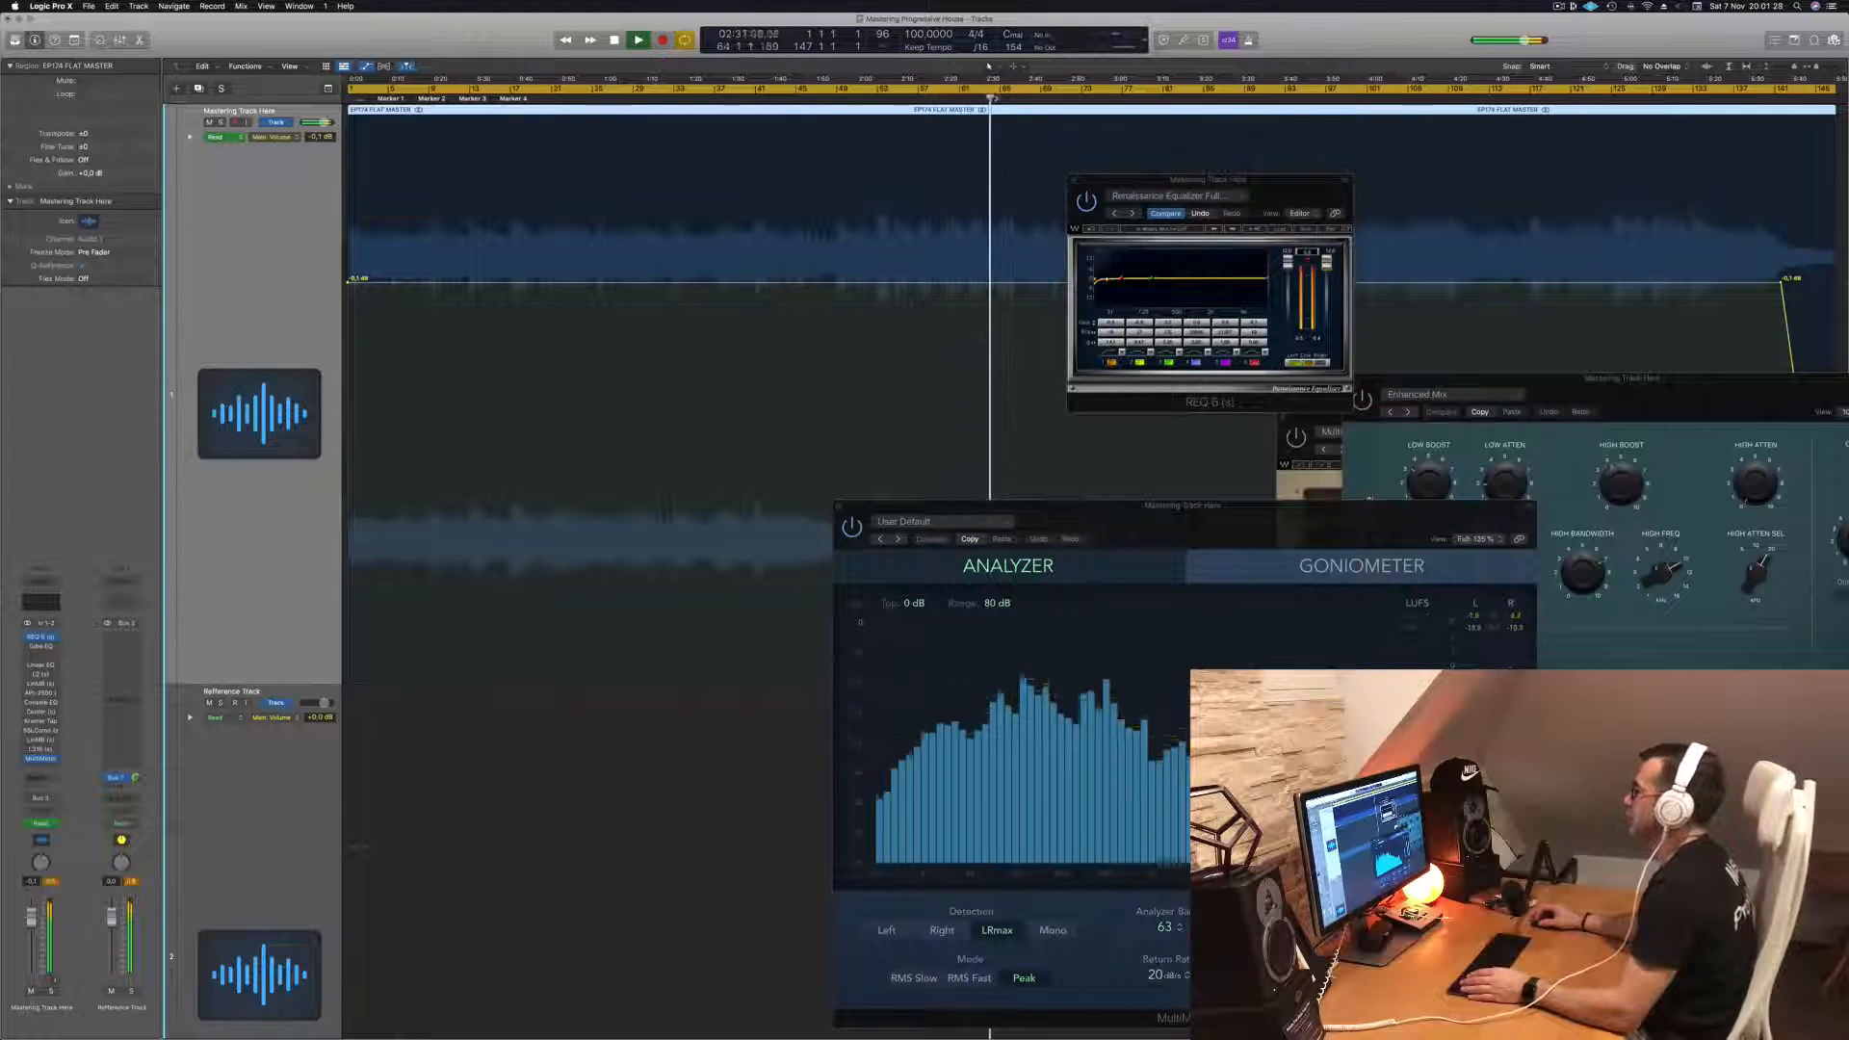
drag(1209, 179, 1428, 222)
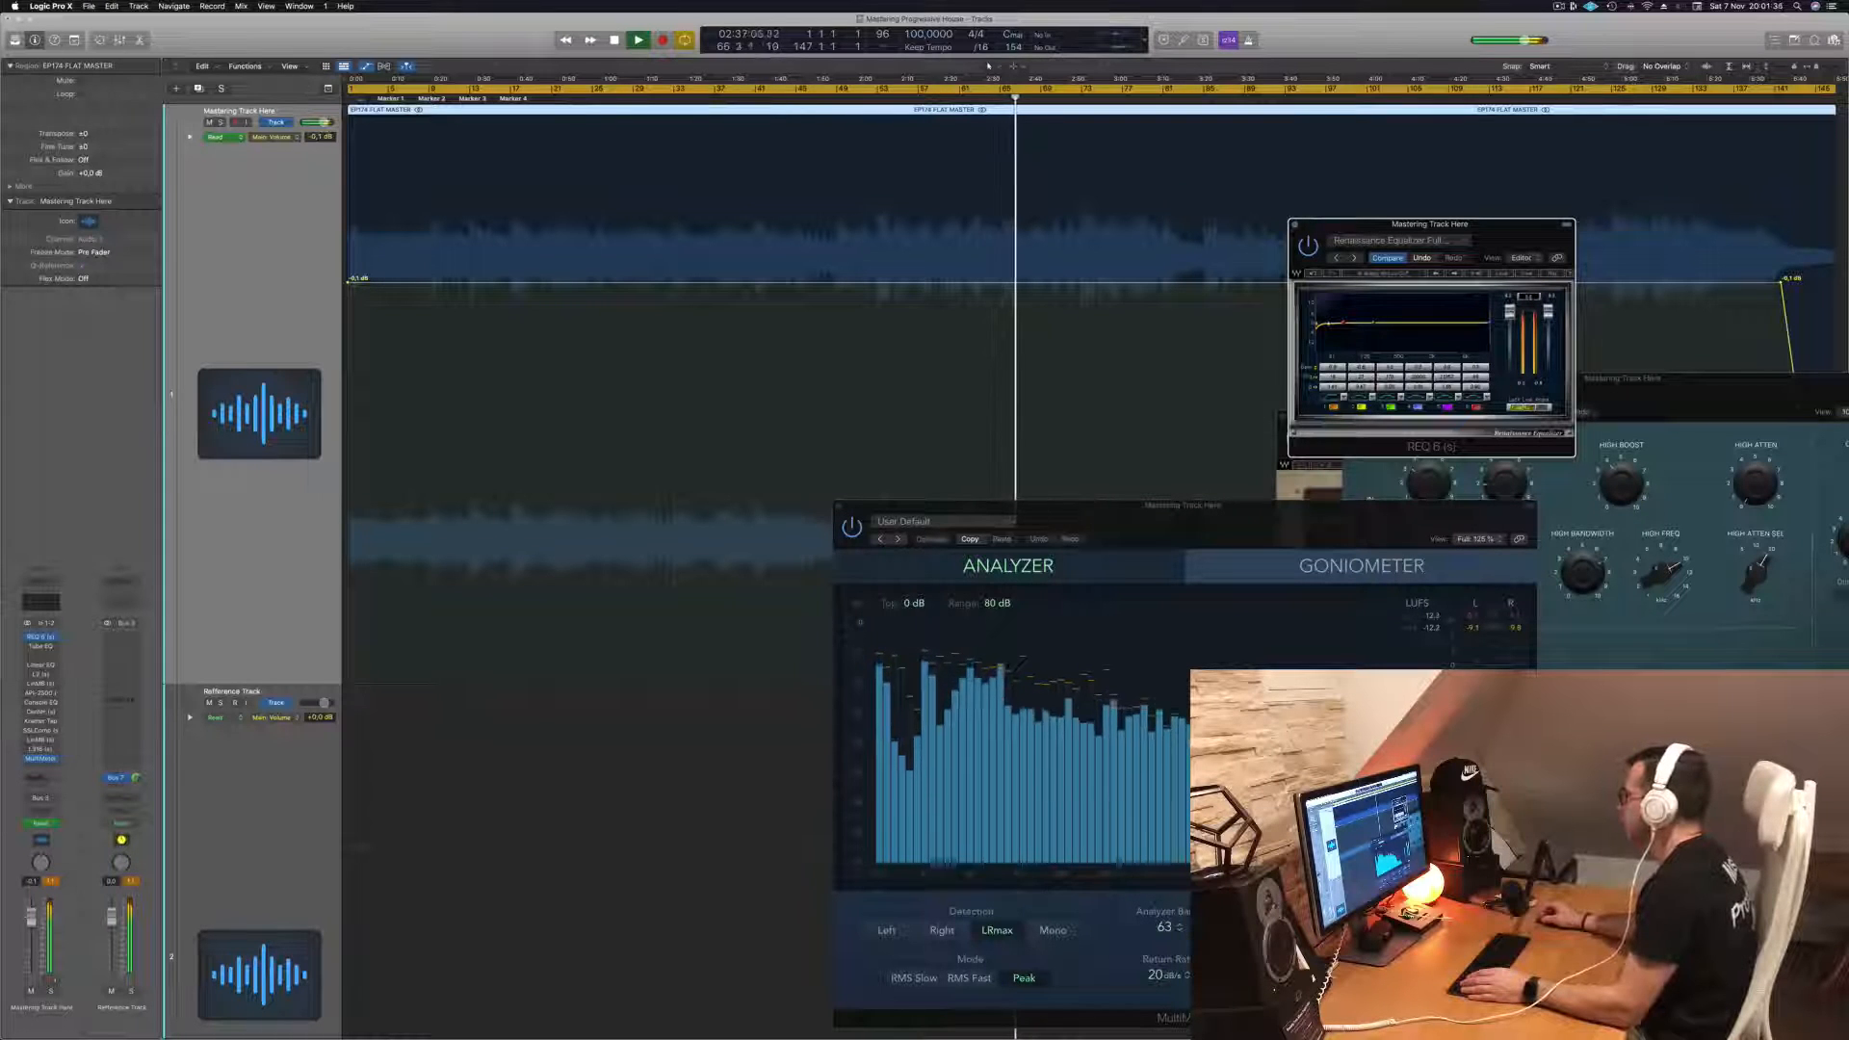
key(Return)
key(space)
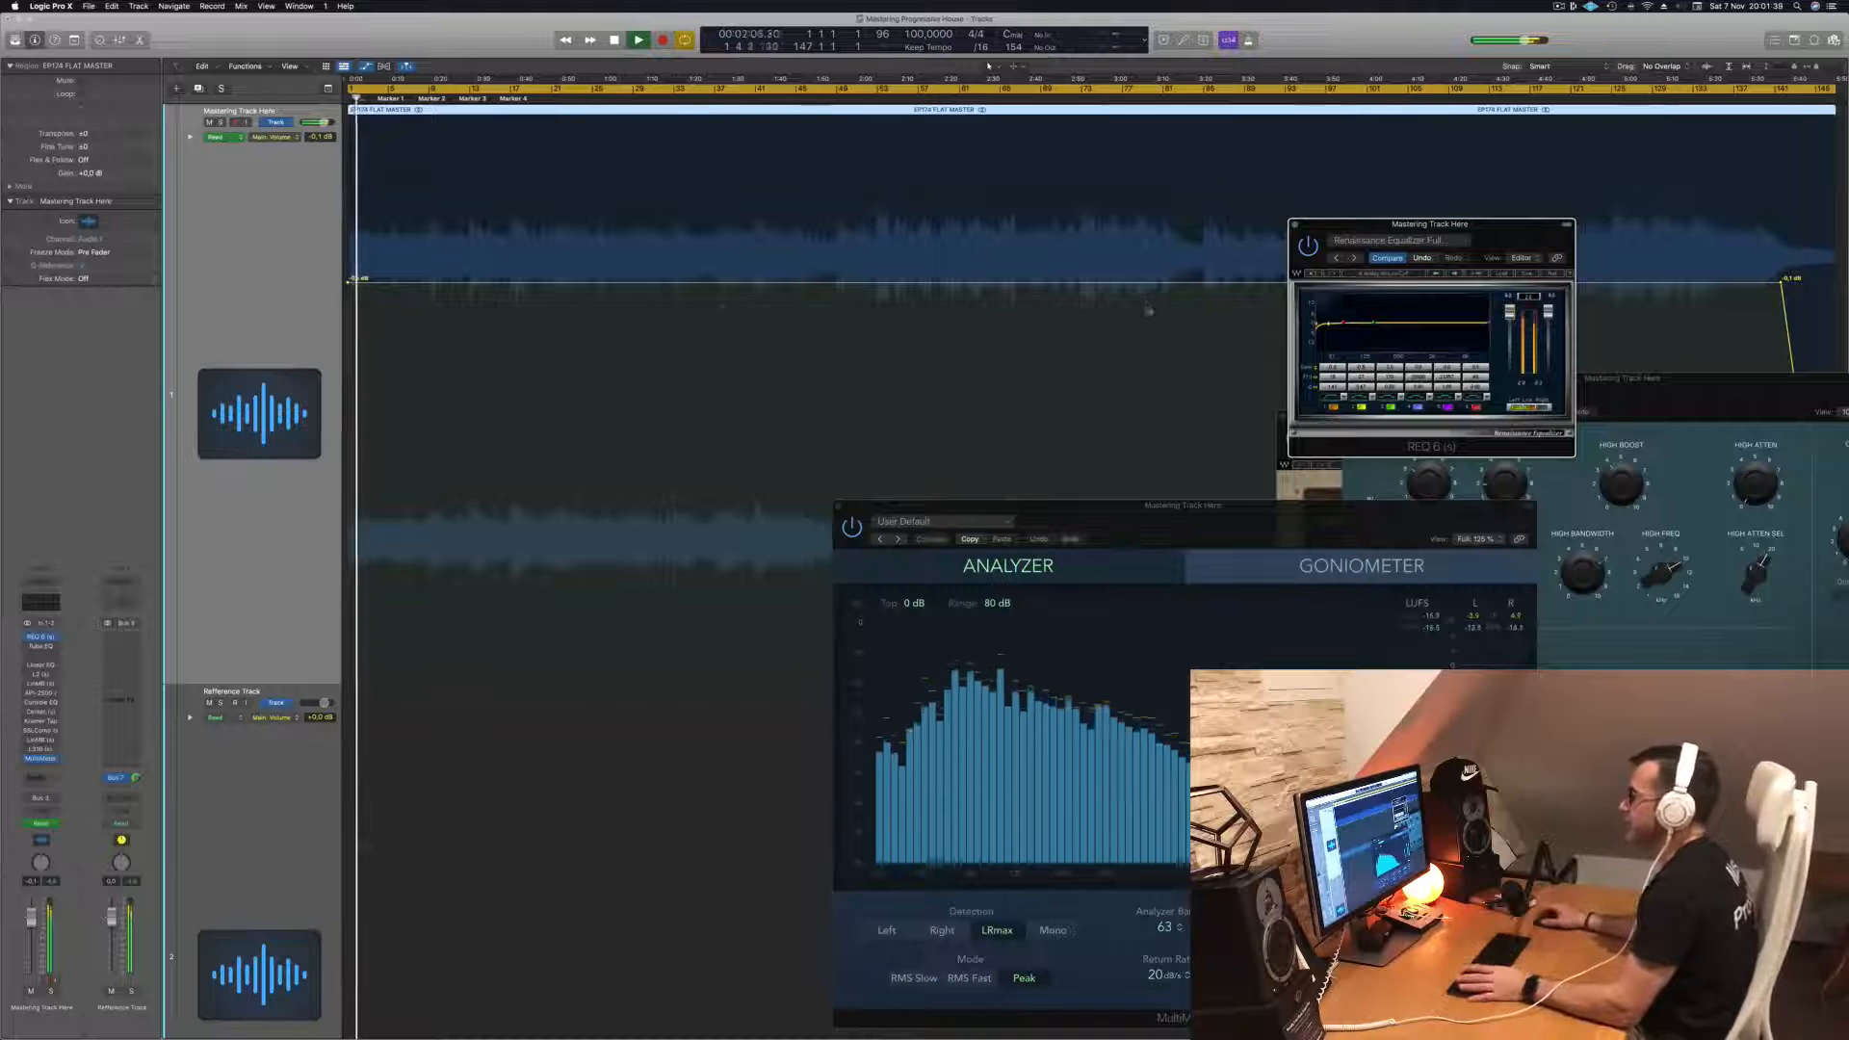
click(275, 312)
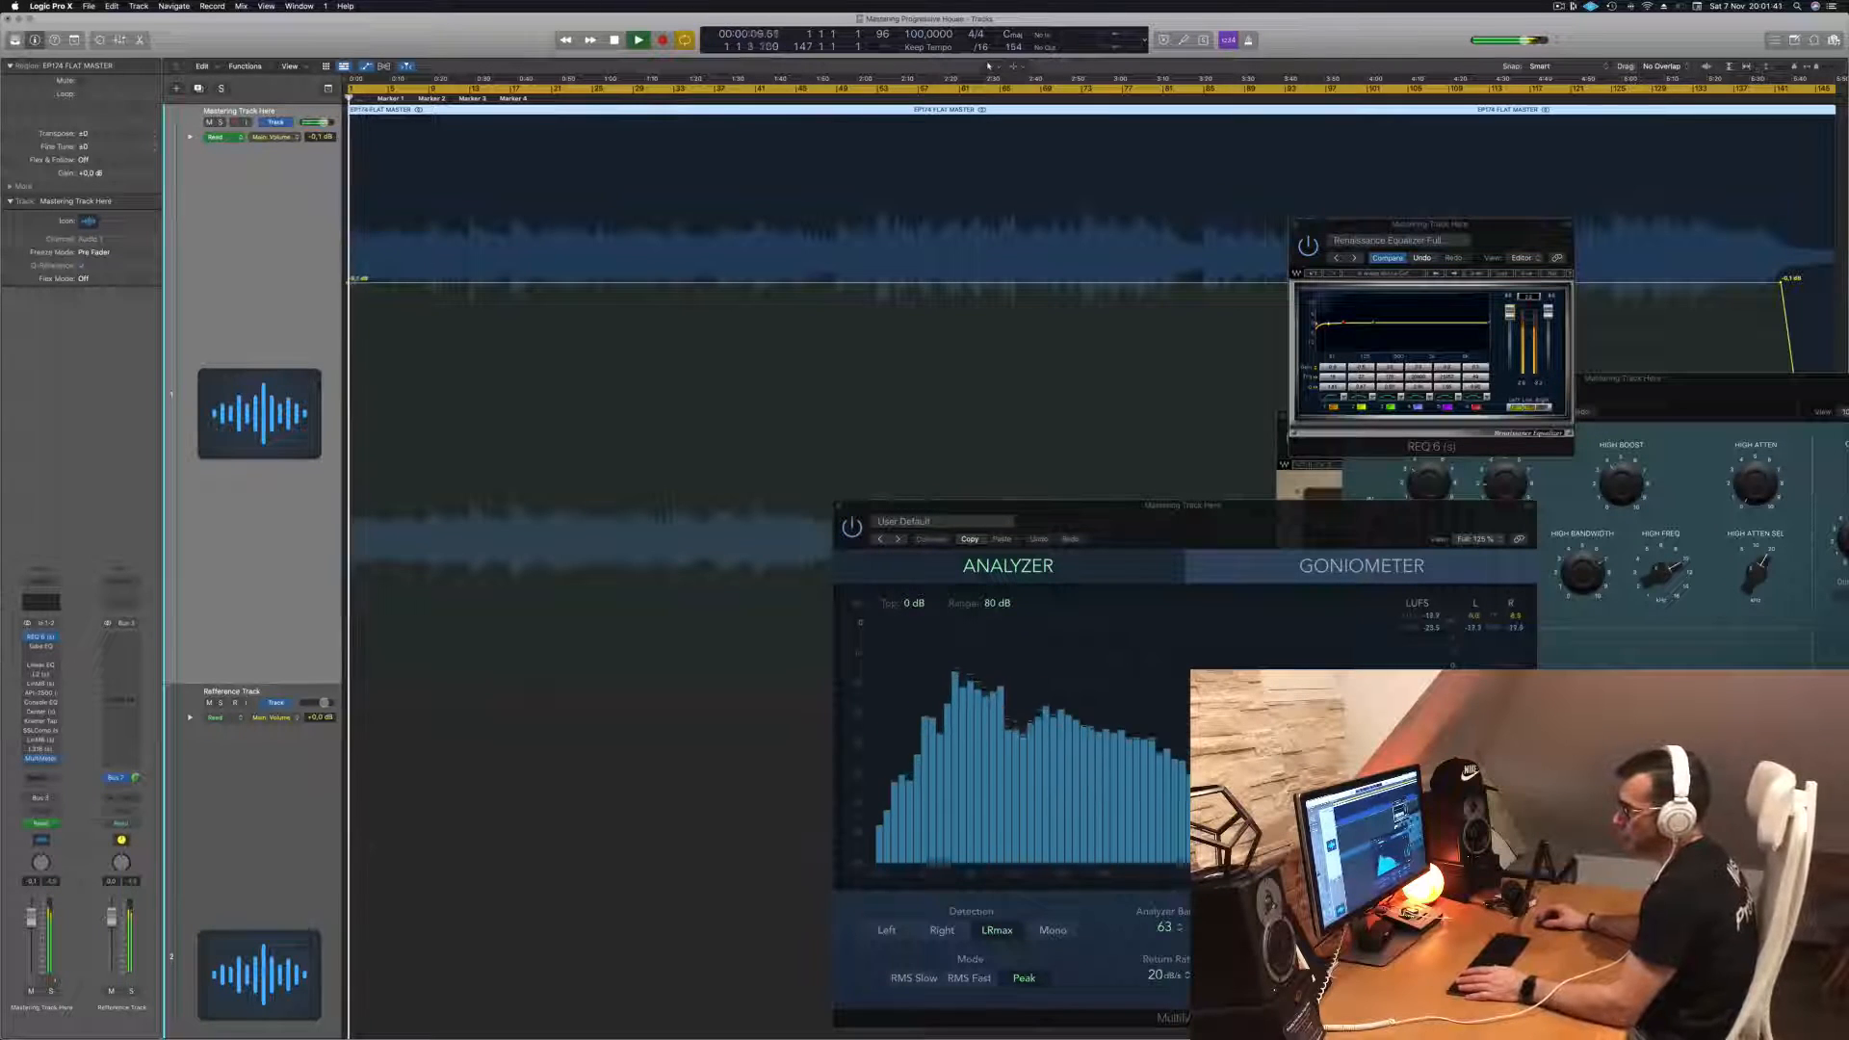
- Open the multiband and Vintage Tube EQ plugin windows, inspecting and closing the tube EQ
click(42, 649)
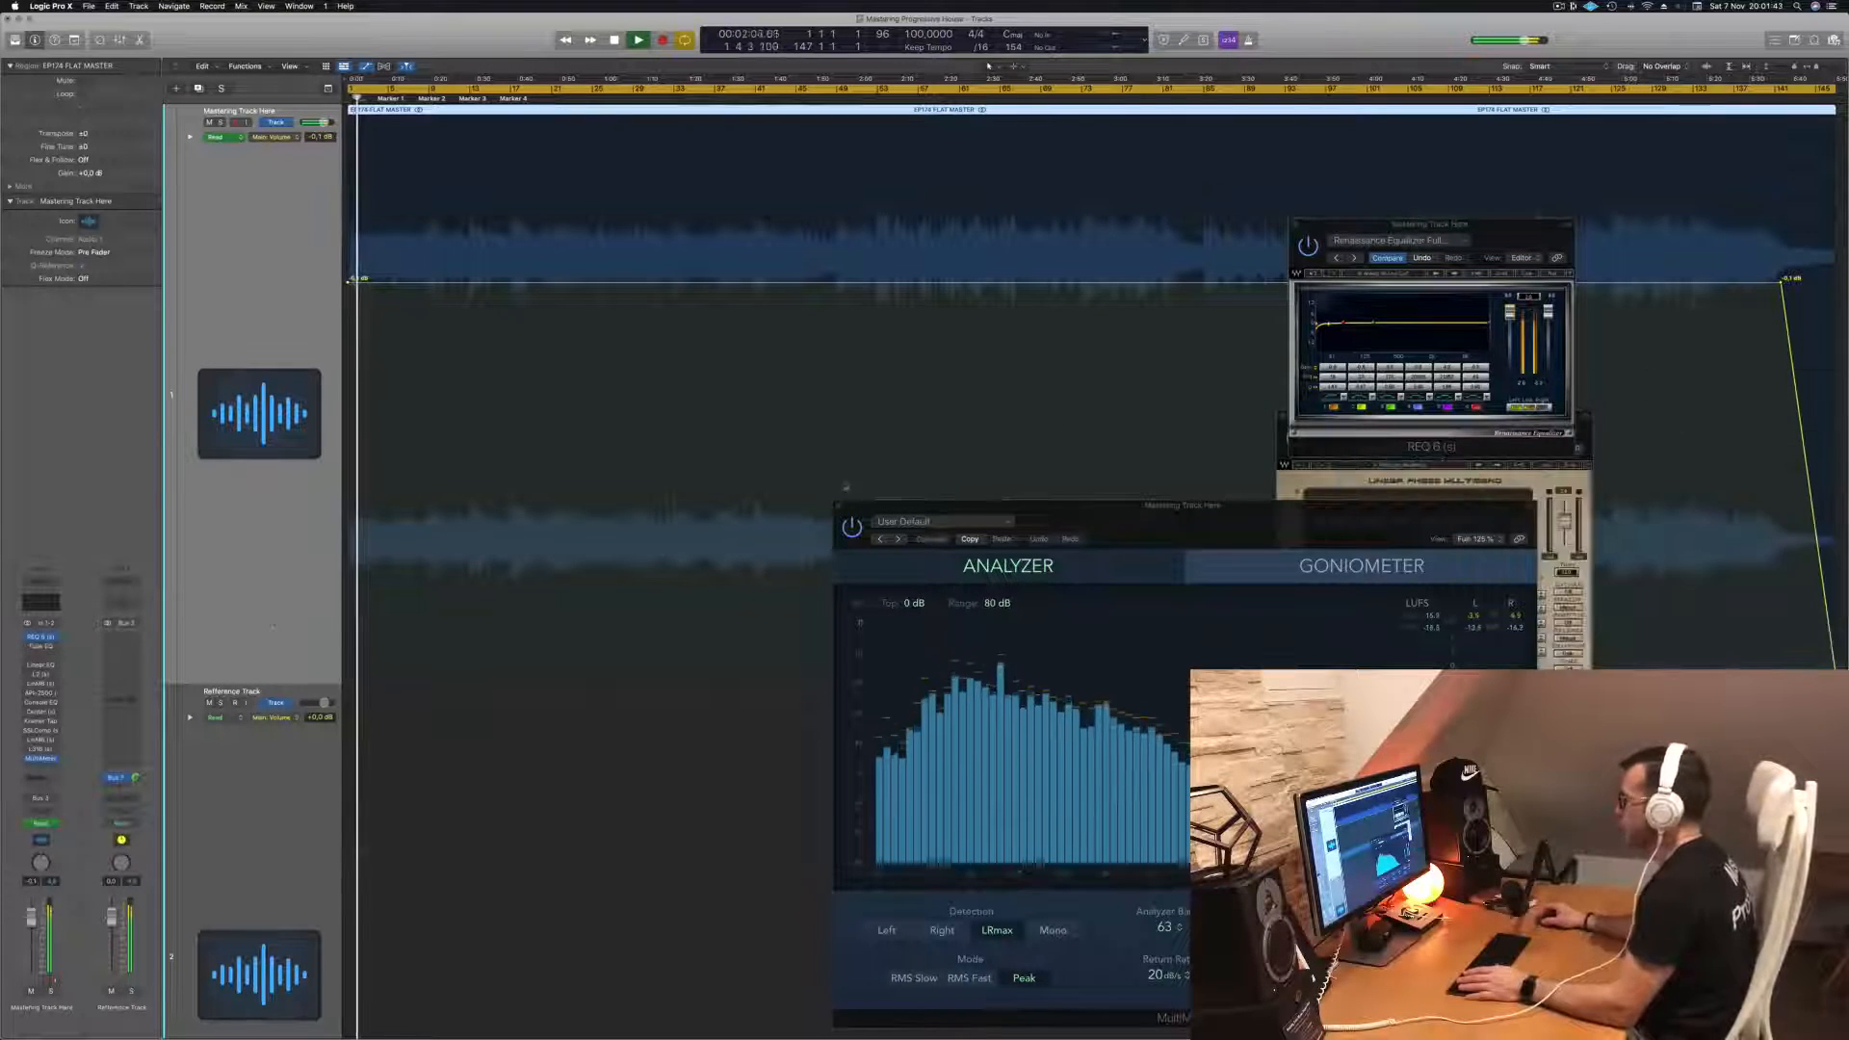
click(41, 649)
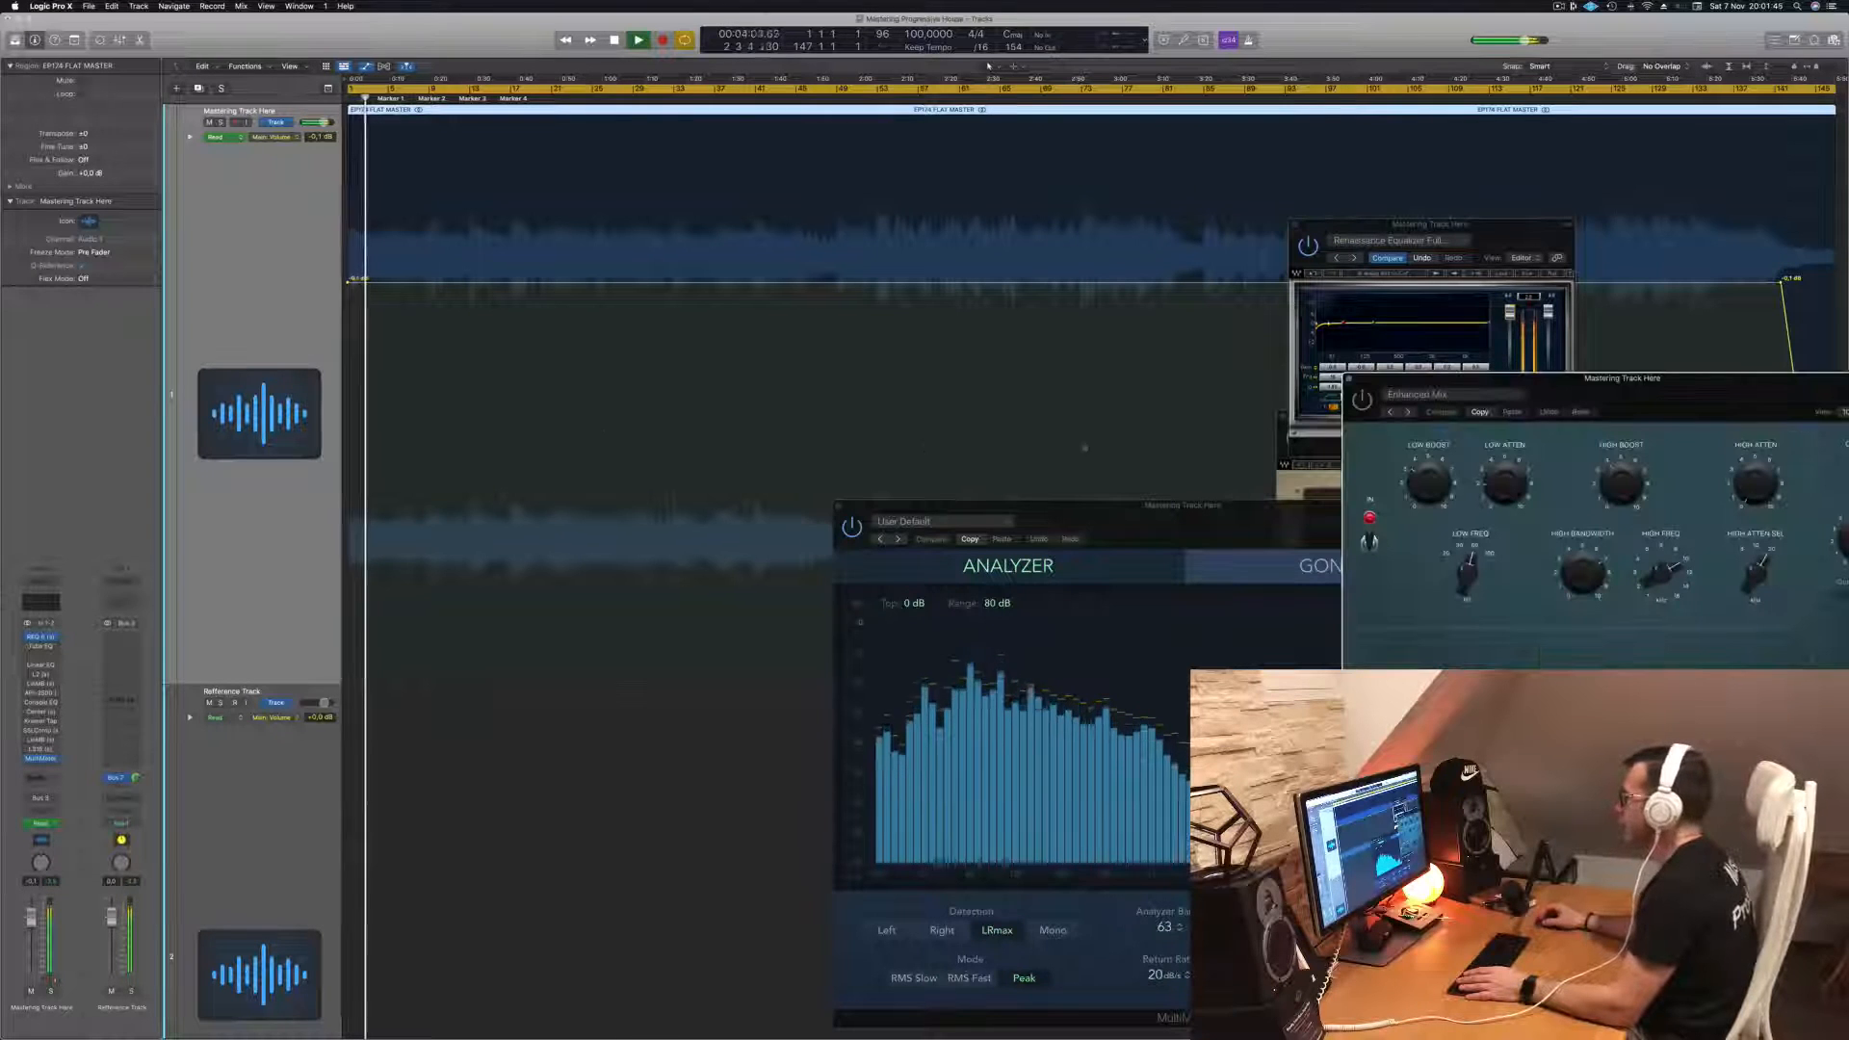
drag(1611, 398, 918, 434)
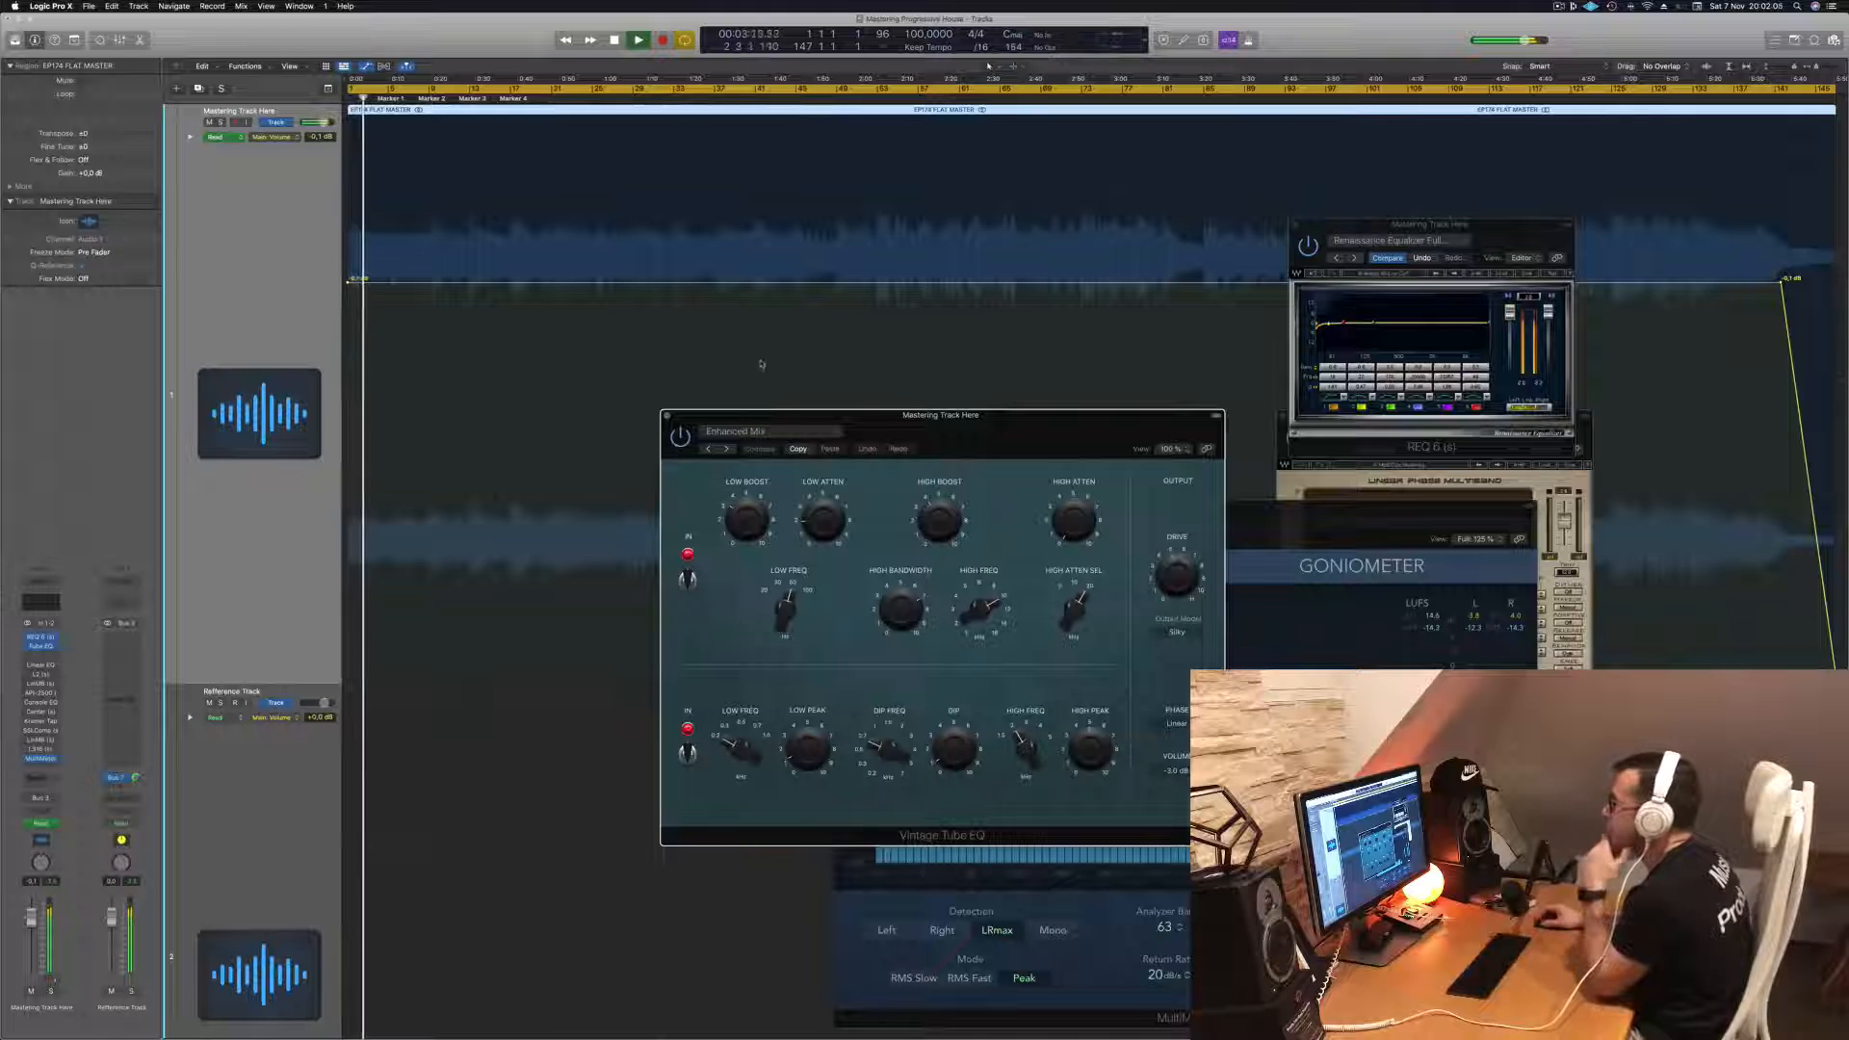
click(667, 416)
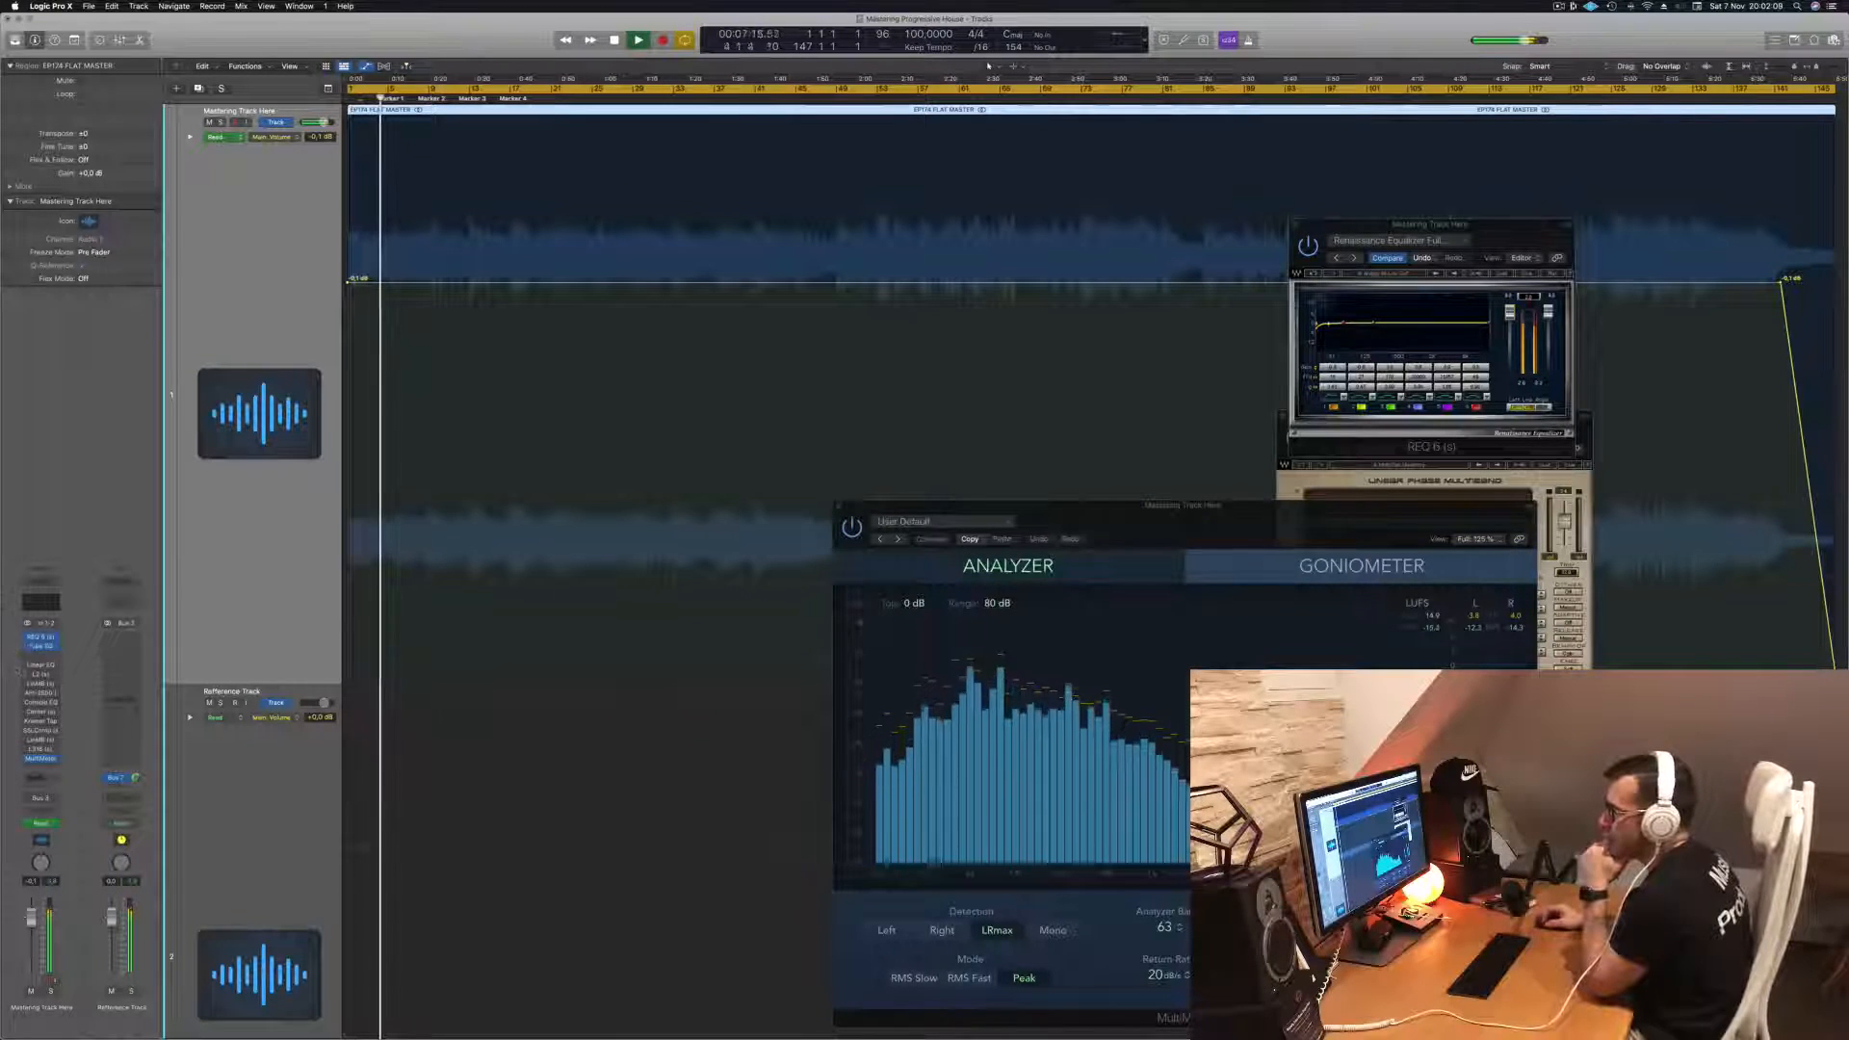
- Open the Linear Phase EQ and L2 Ultramaximizer plugin windows and spread them across the screen
click(42, 666)
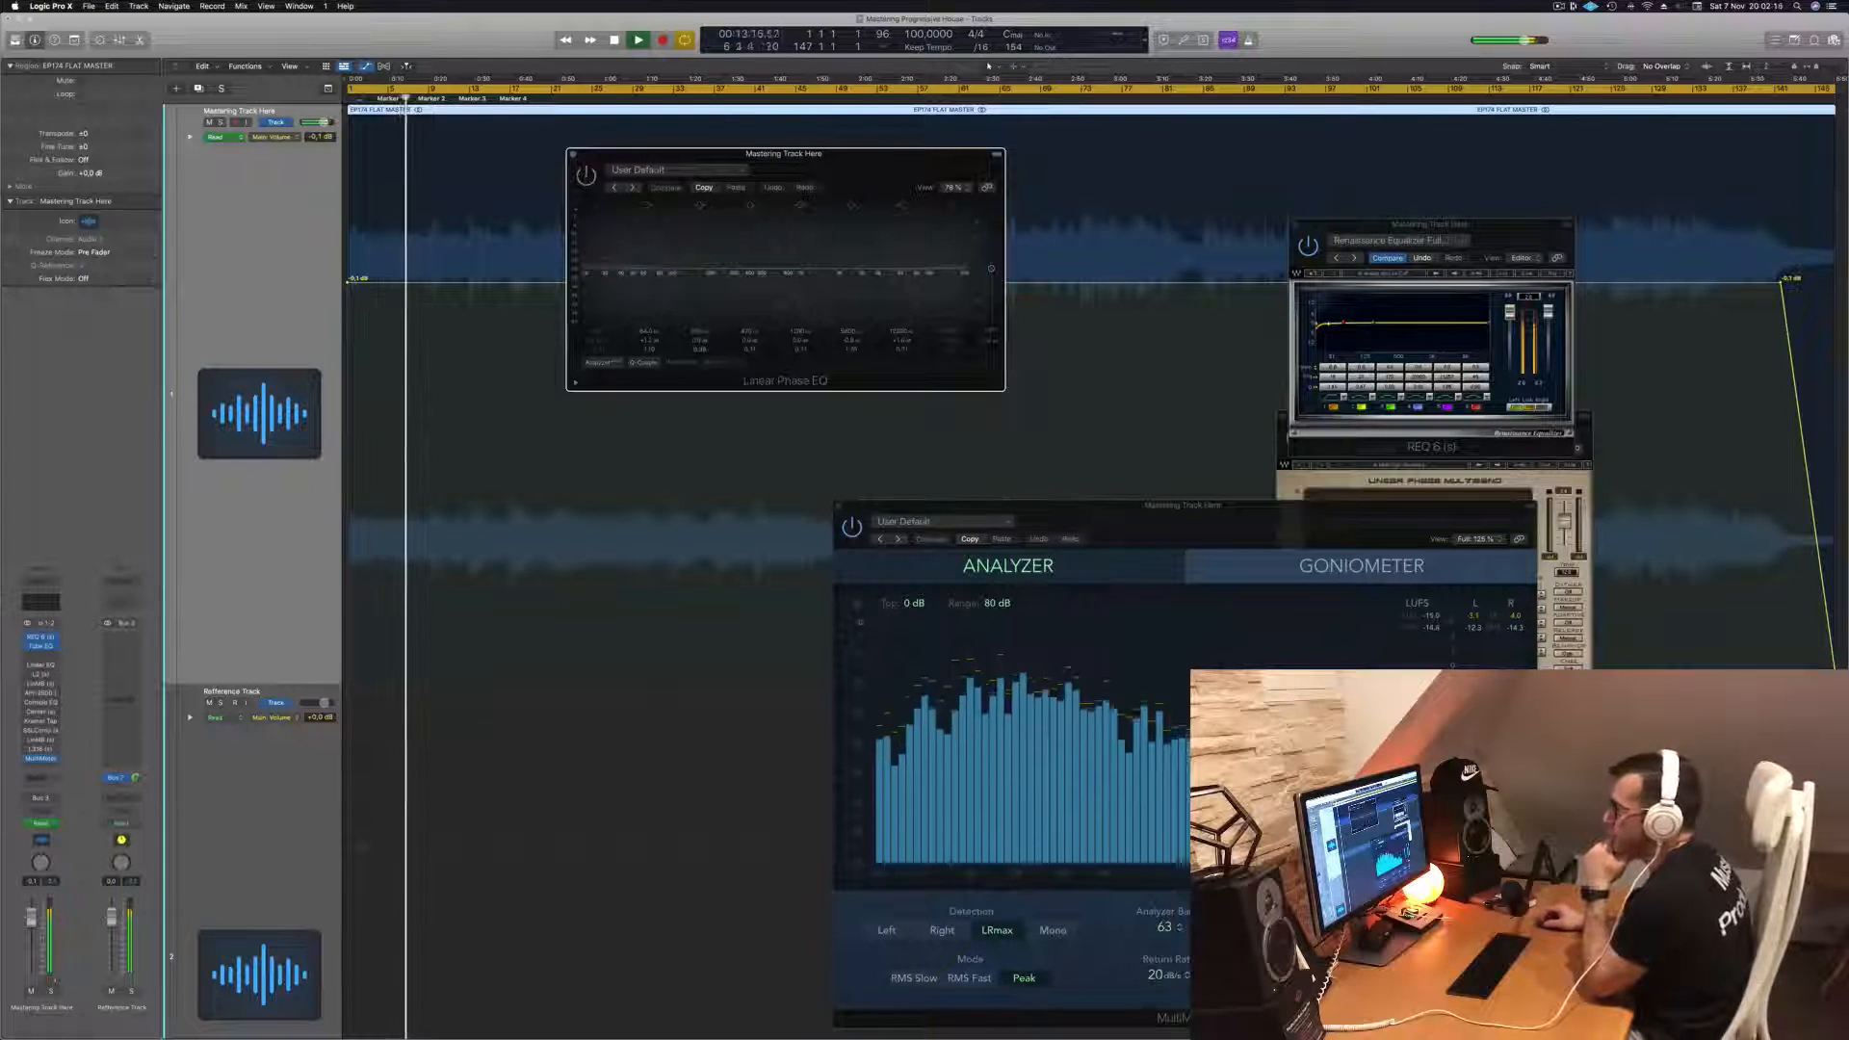
click(41, 675)
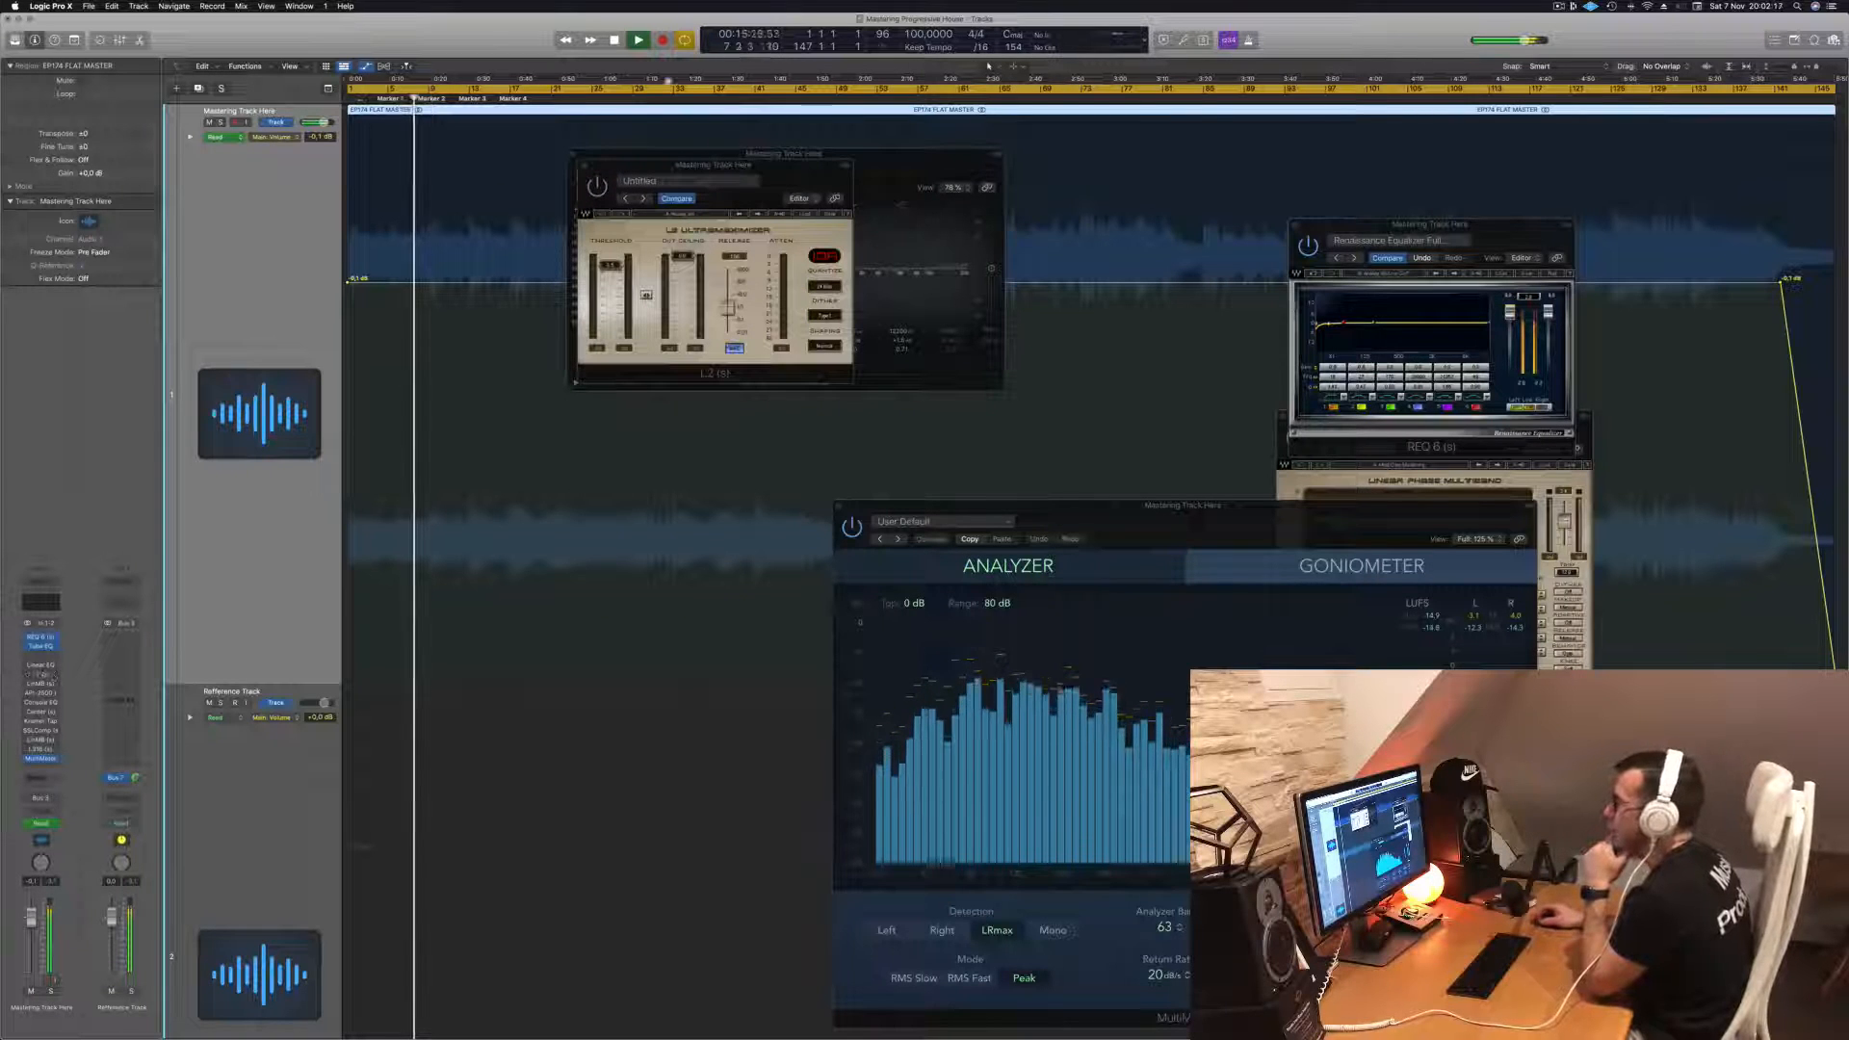
click(693, 166)
drag(694, 166, 925, 391)
drag(867, 154, 1774, 448)
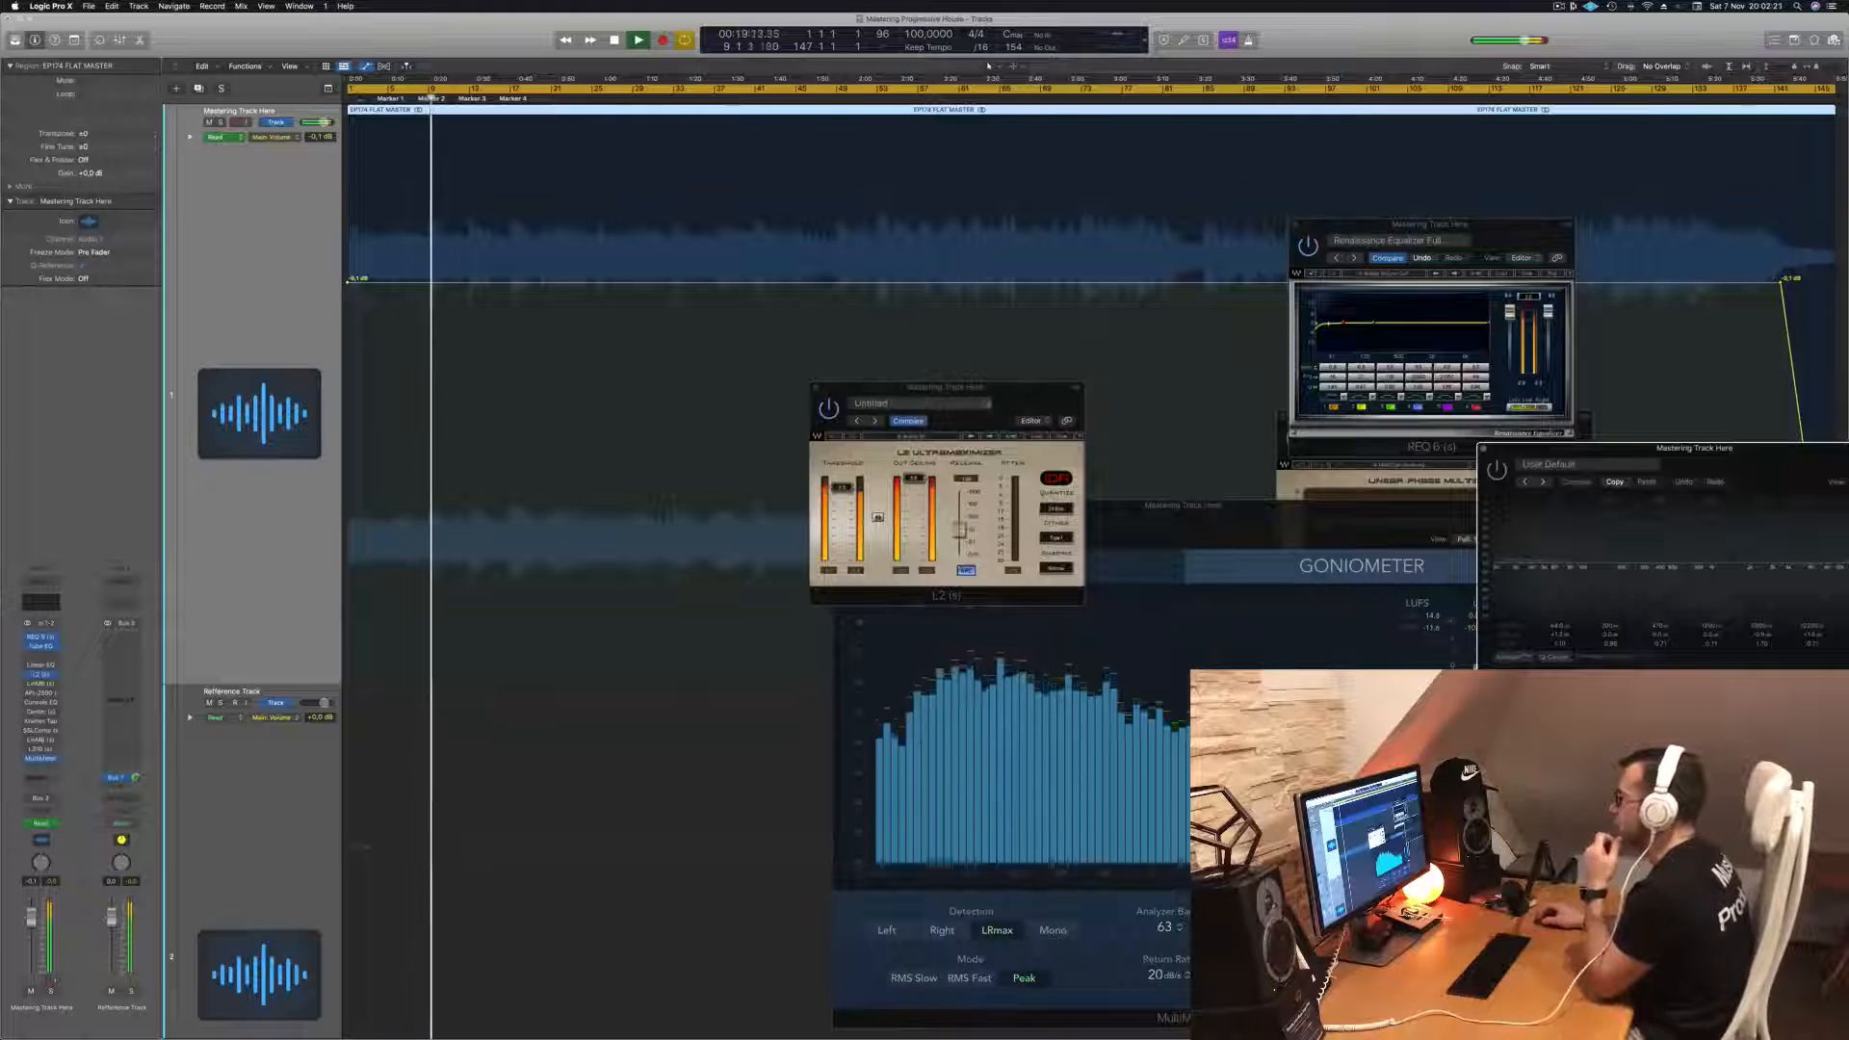
- Rearrange the REQ 6, Linear Phase EQ, multiband, L2 and MultiMeter windows into a tiled layout
drag(1007, 388, 985, 406)
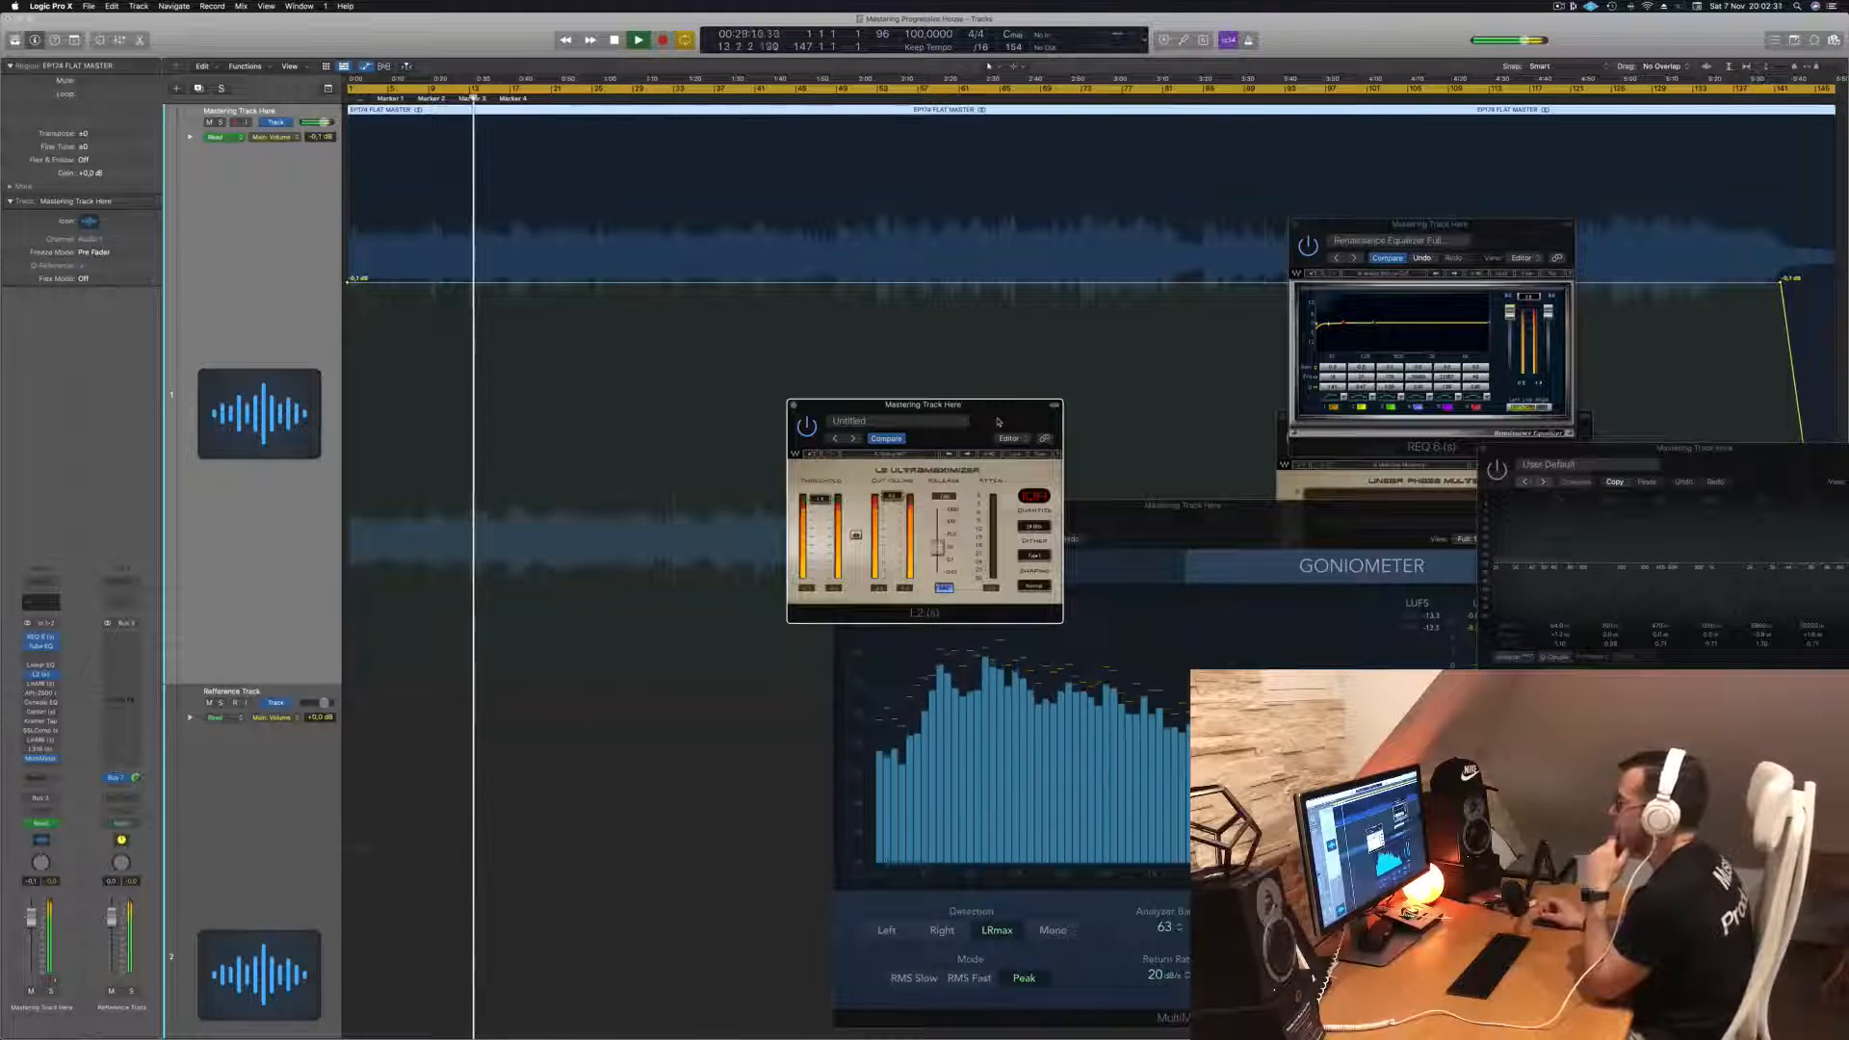
mouse_move(1309, 517)
mouse_down()
mouse_move(1309, 532)
mouse_move(1317, 514)
mouse_up()
drag(1418, 205, 1120, 109)
drag(1761, 454, 1684, 120)
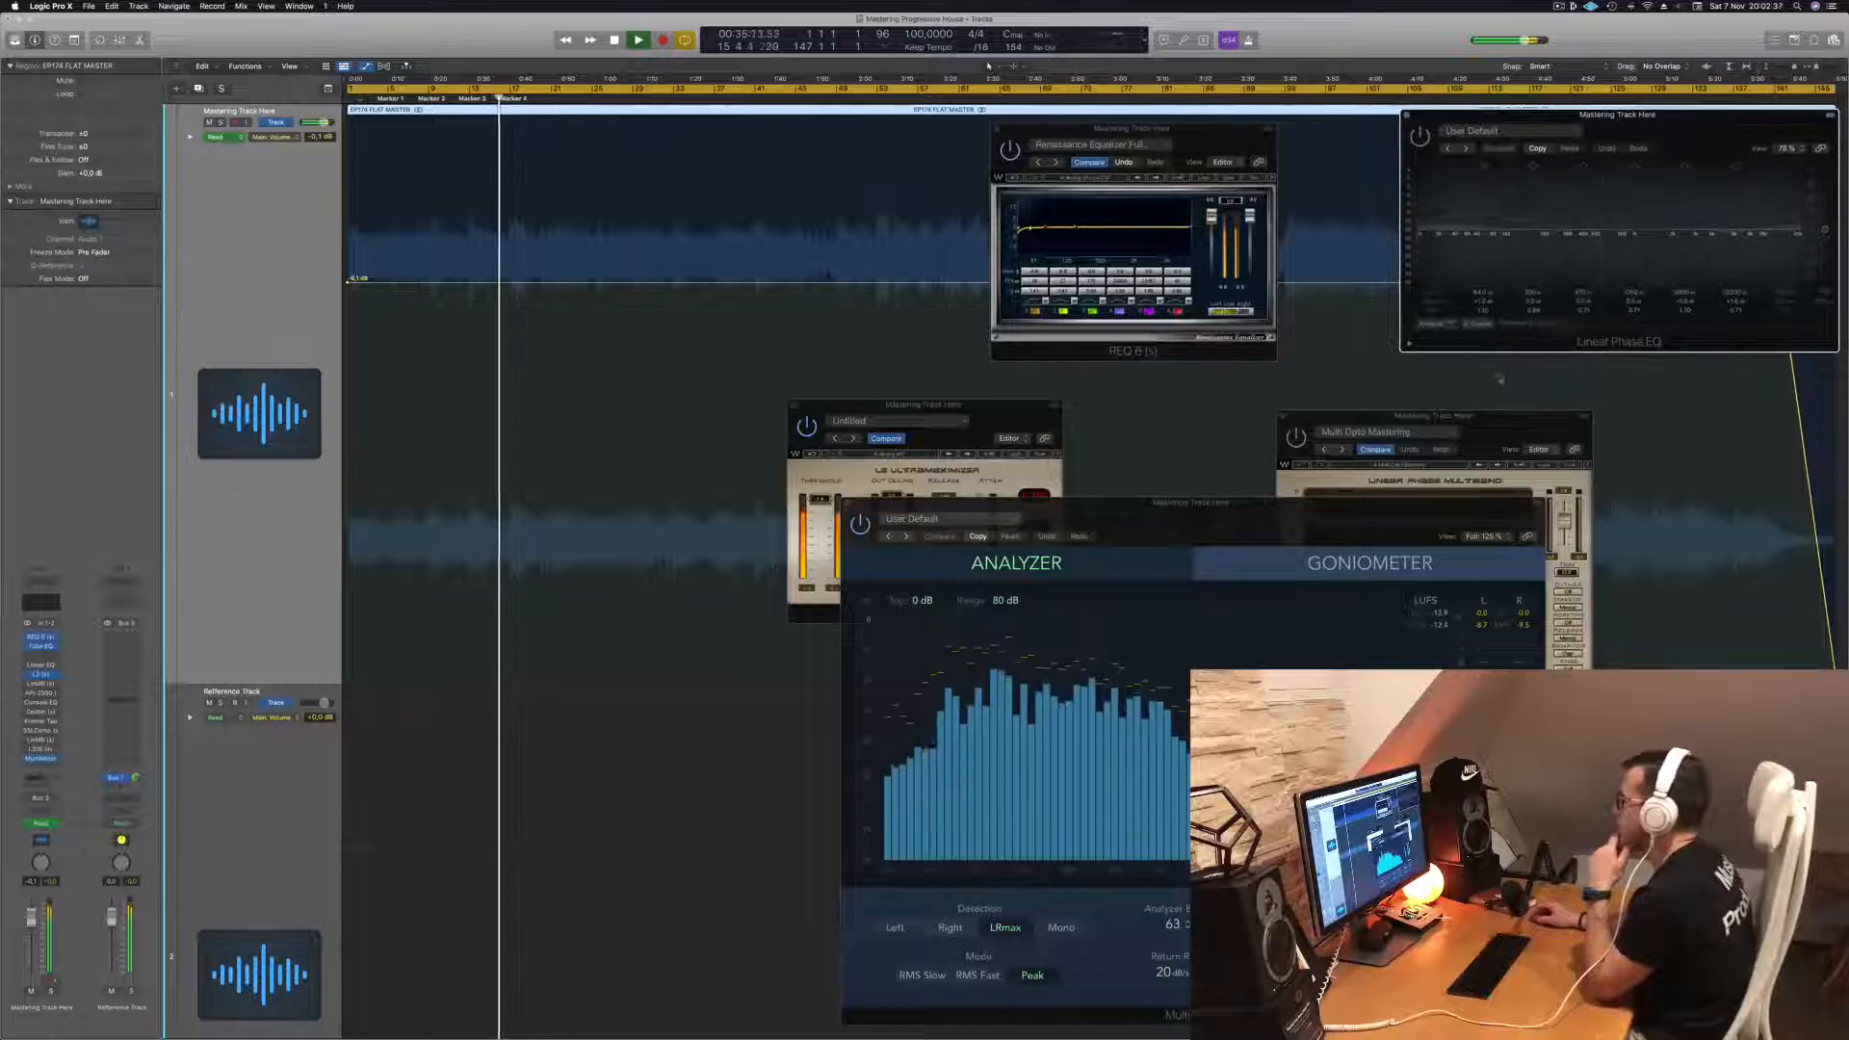
drag(1474, 420, 1735, 311)
mouse_move(1418, 528)
mouse_down()
mouse_move(1388, 509)
mouse_move(1402, 521)
mouse_up()
drag(1005, 409, 1459, 367)
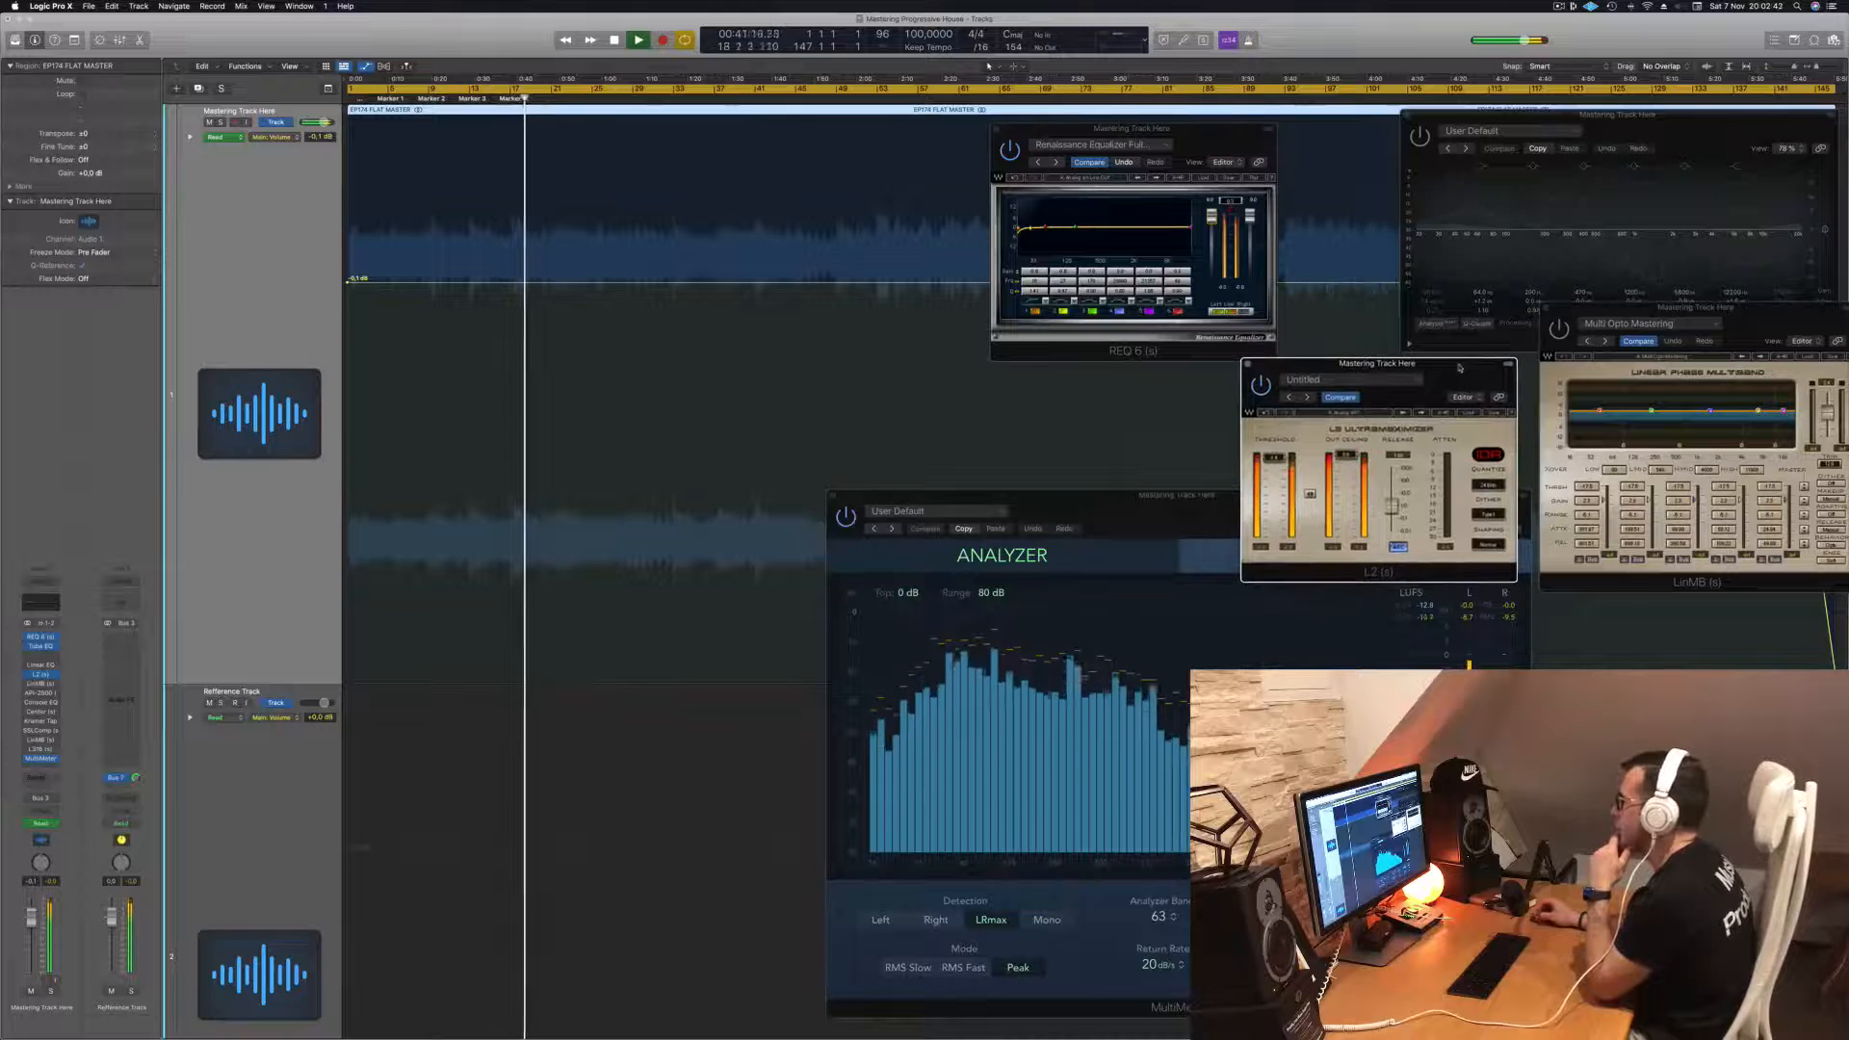
mouse_move(1194, 501)
mouse_down()
mouse_move(1165, 510)
mouse_move(1216, 480)
mouse_up()
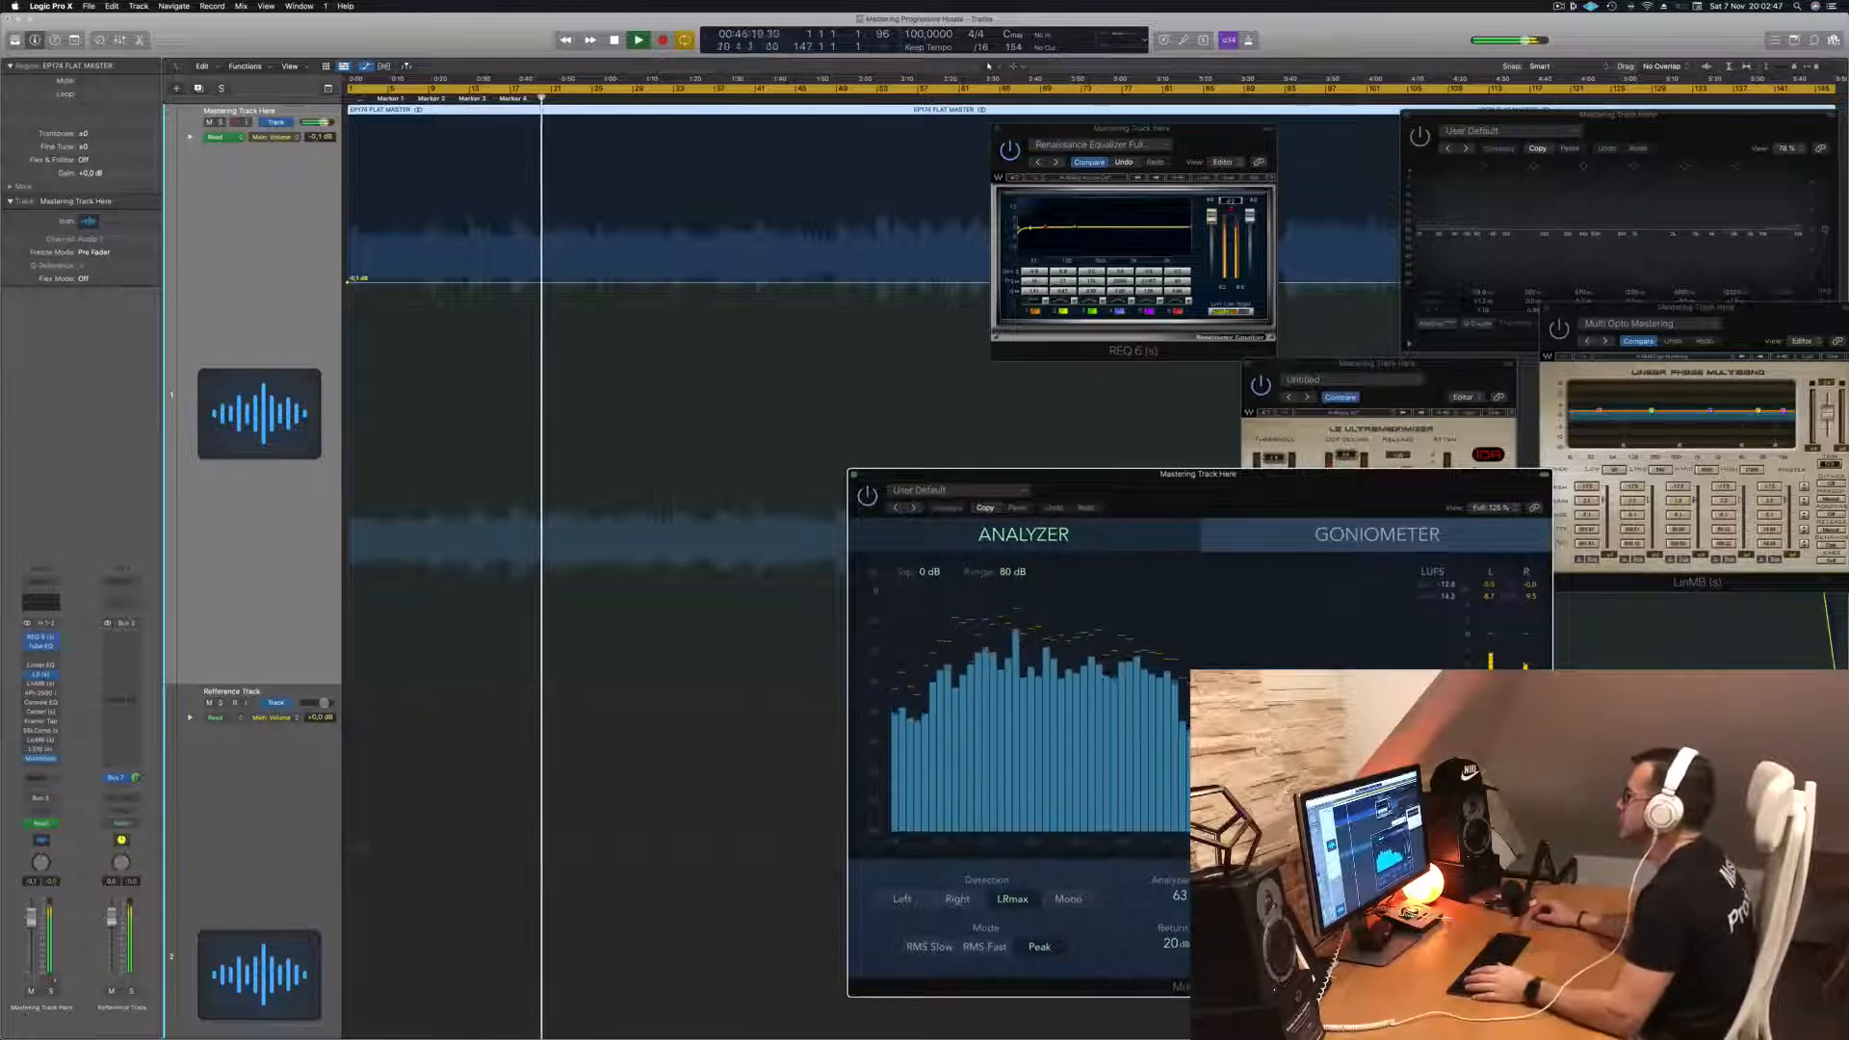
- Open the second Linear Phase Multiband insert and load its Multi Electro Mastering factory preset
click(1210, 129)
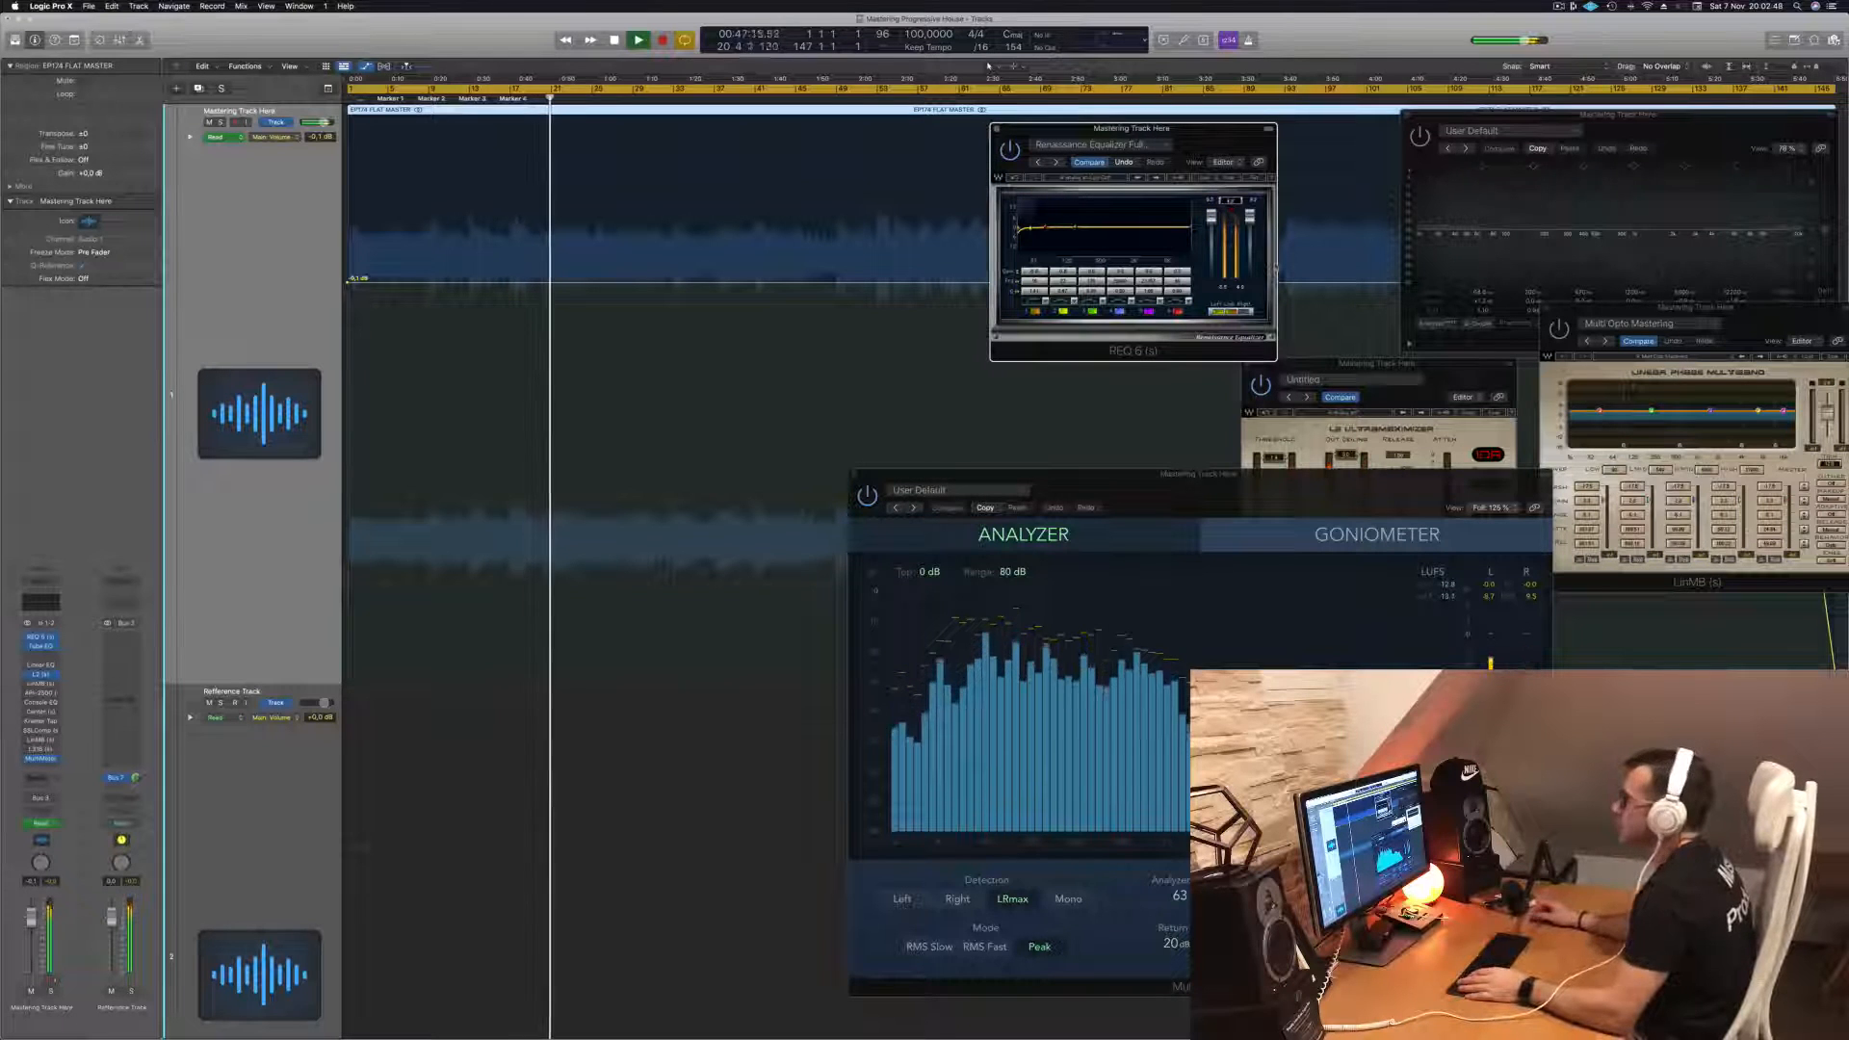
click(41, 684)
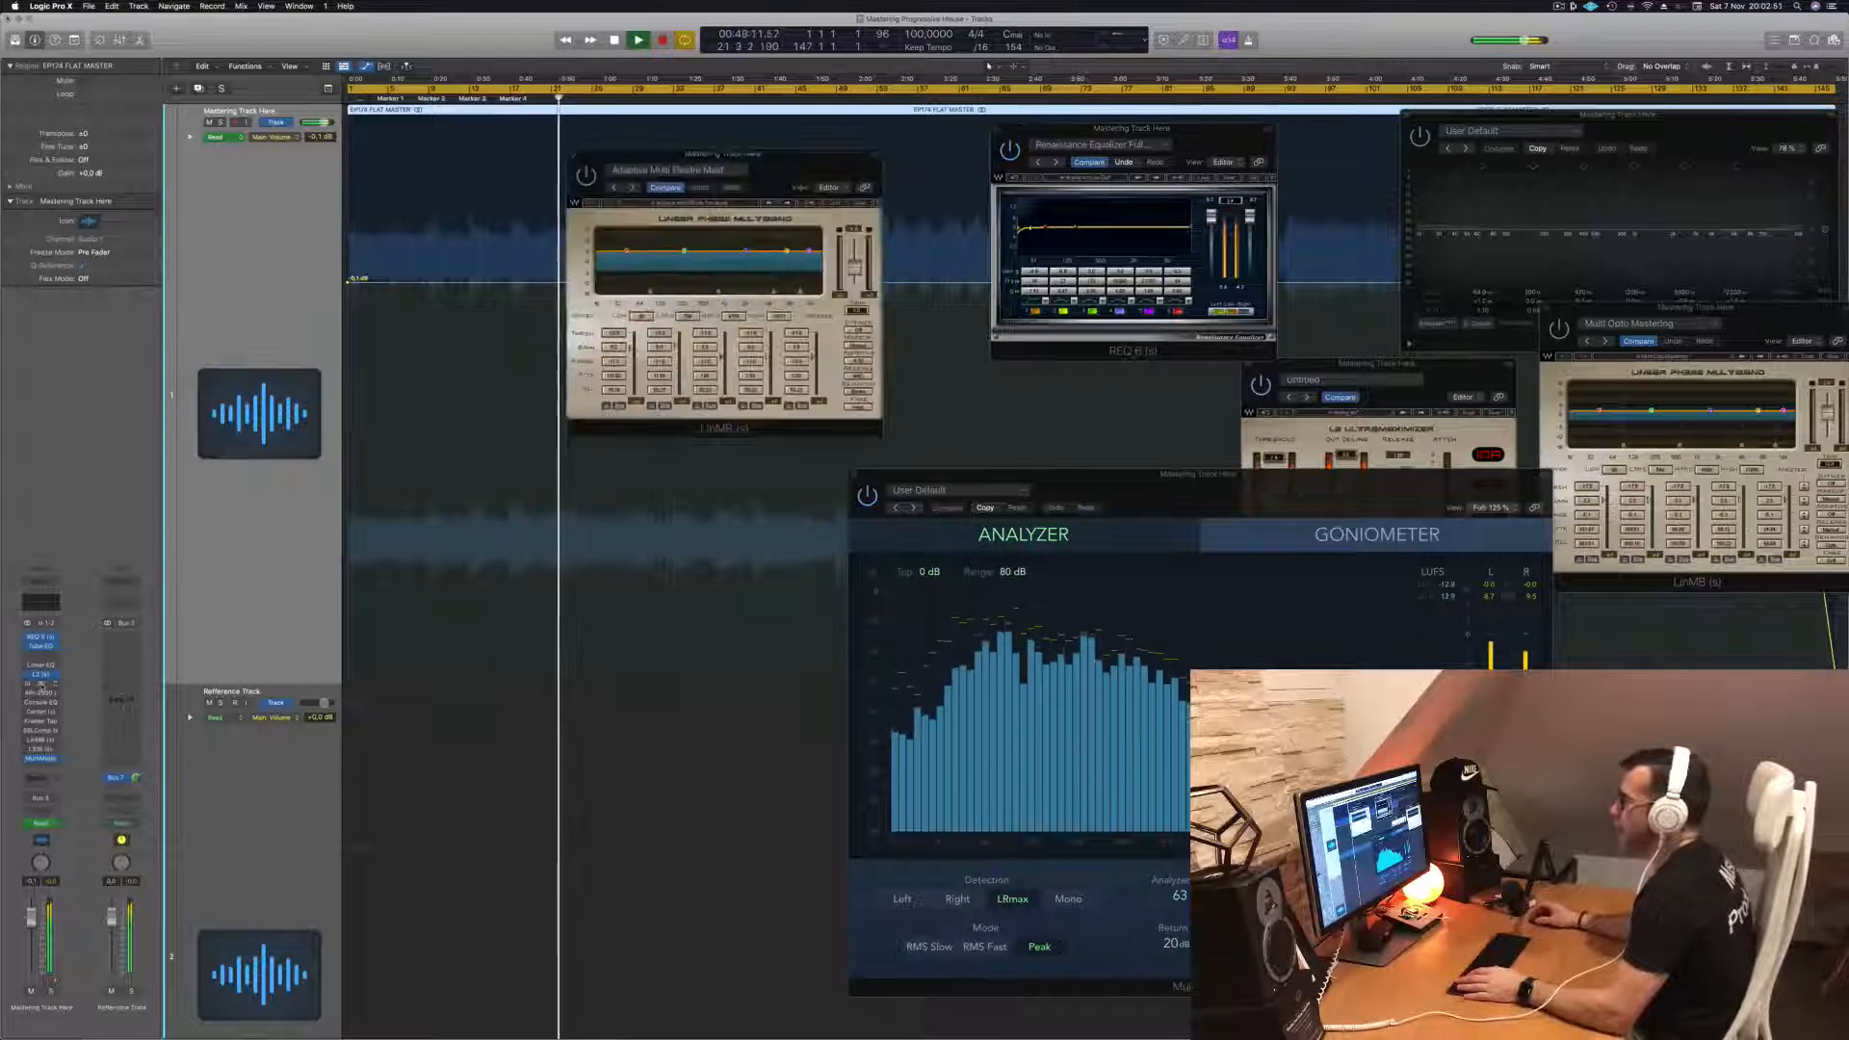
drag(778, 152, 951, 260)
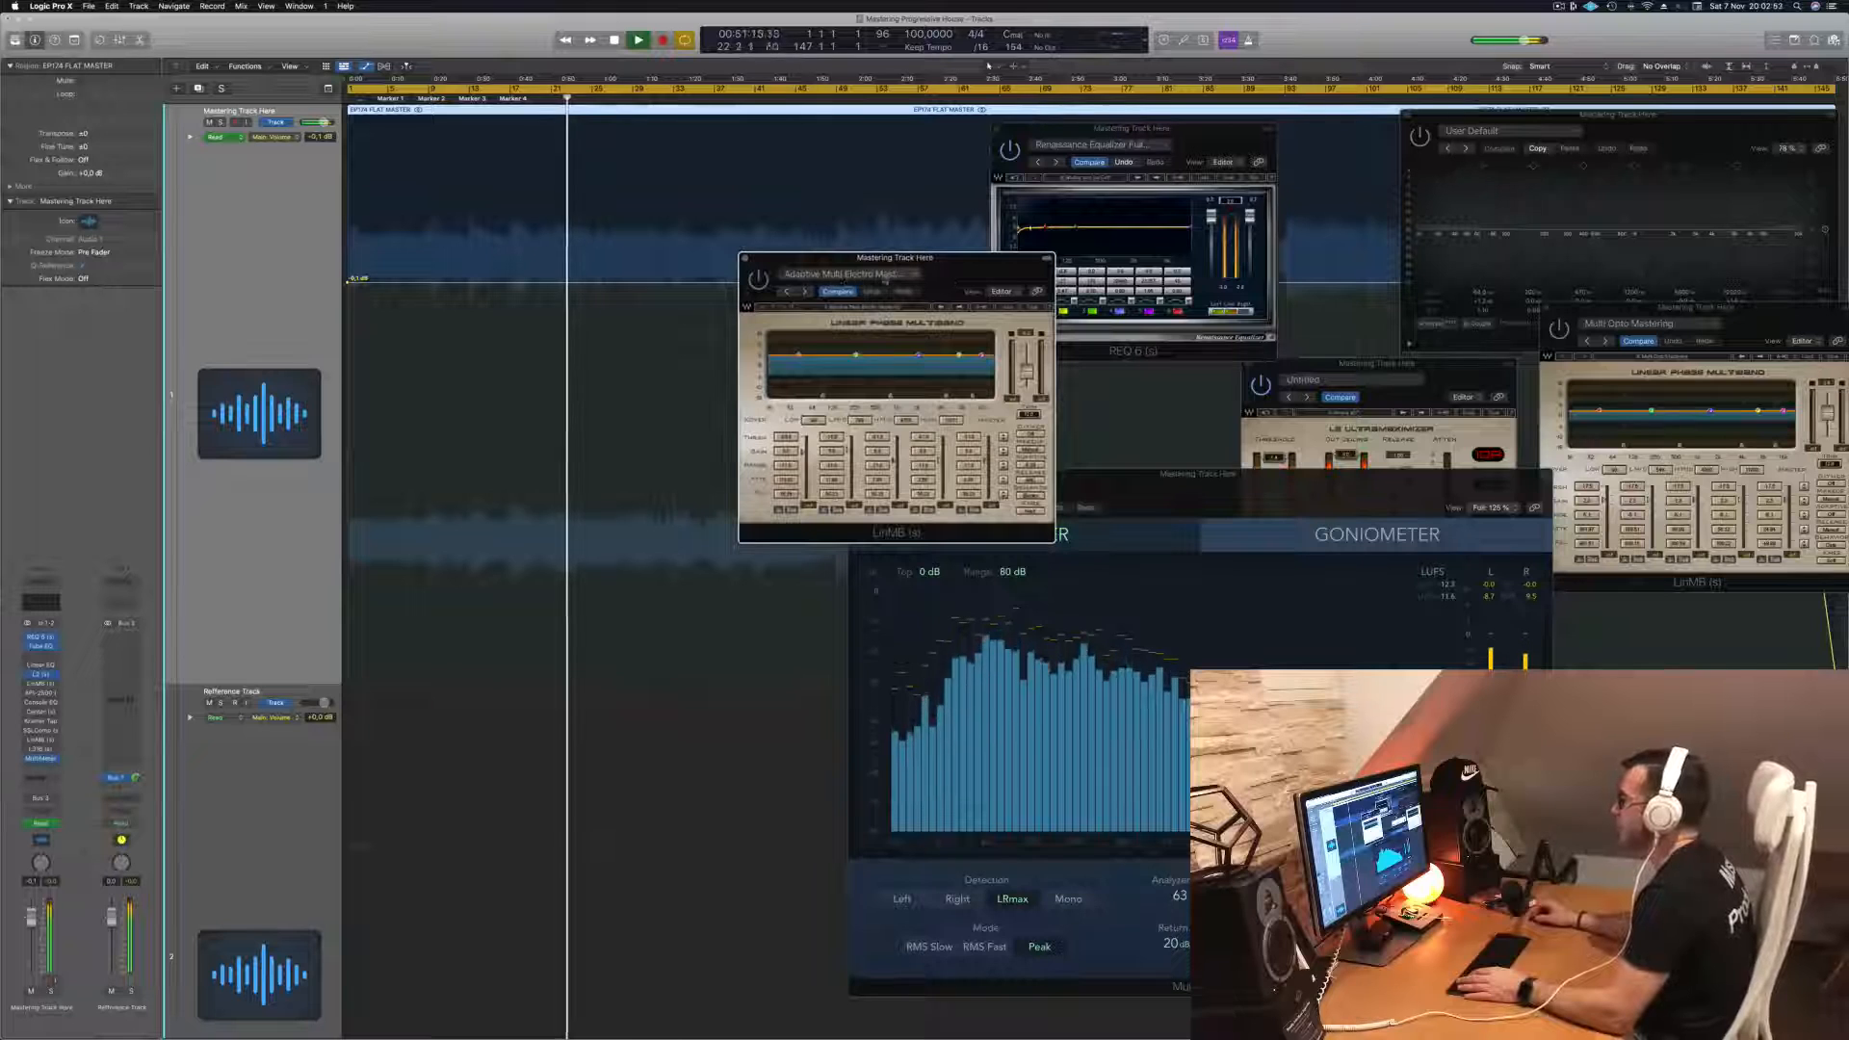
click(905, 275)
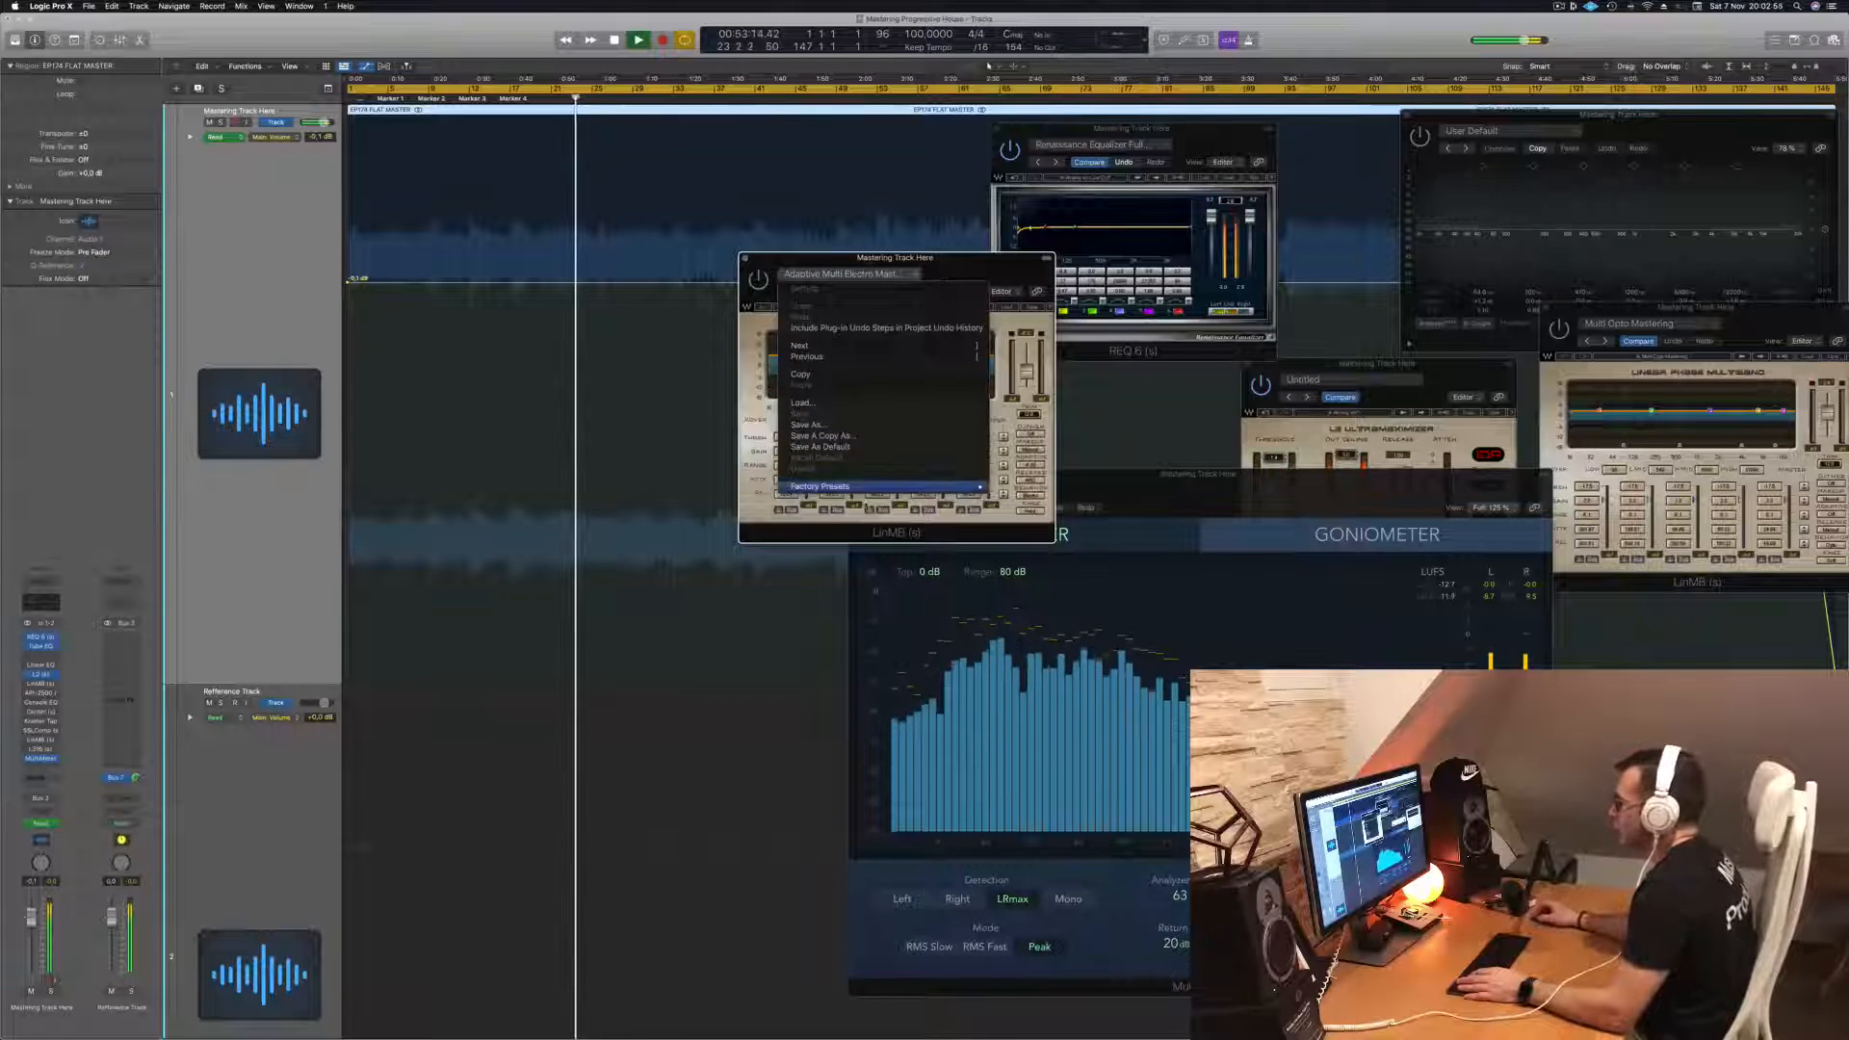
mouse_move(954, 486)
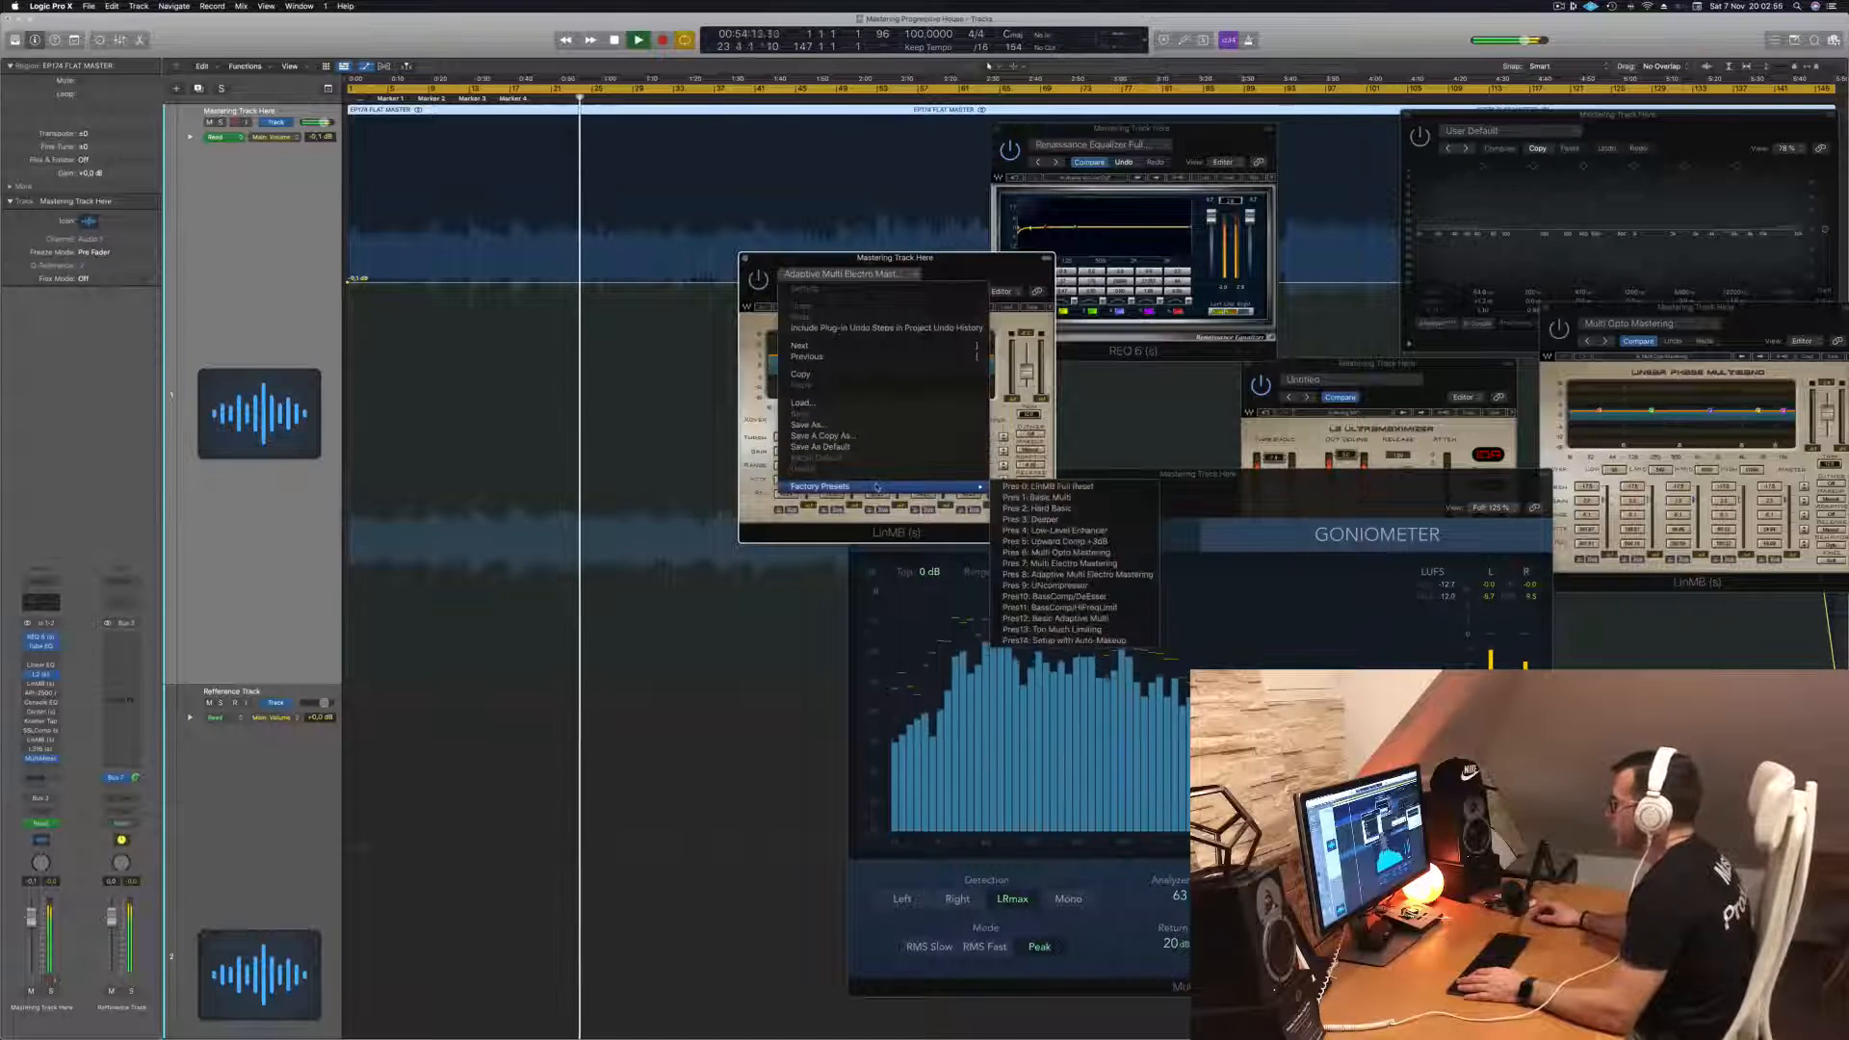
click(1102, 565)
drag(968, 269, 1001, 293)
key(Return)
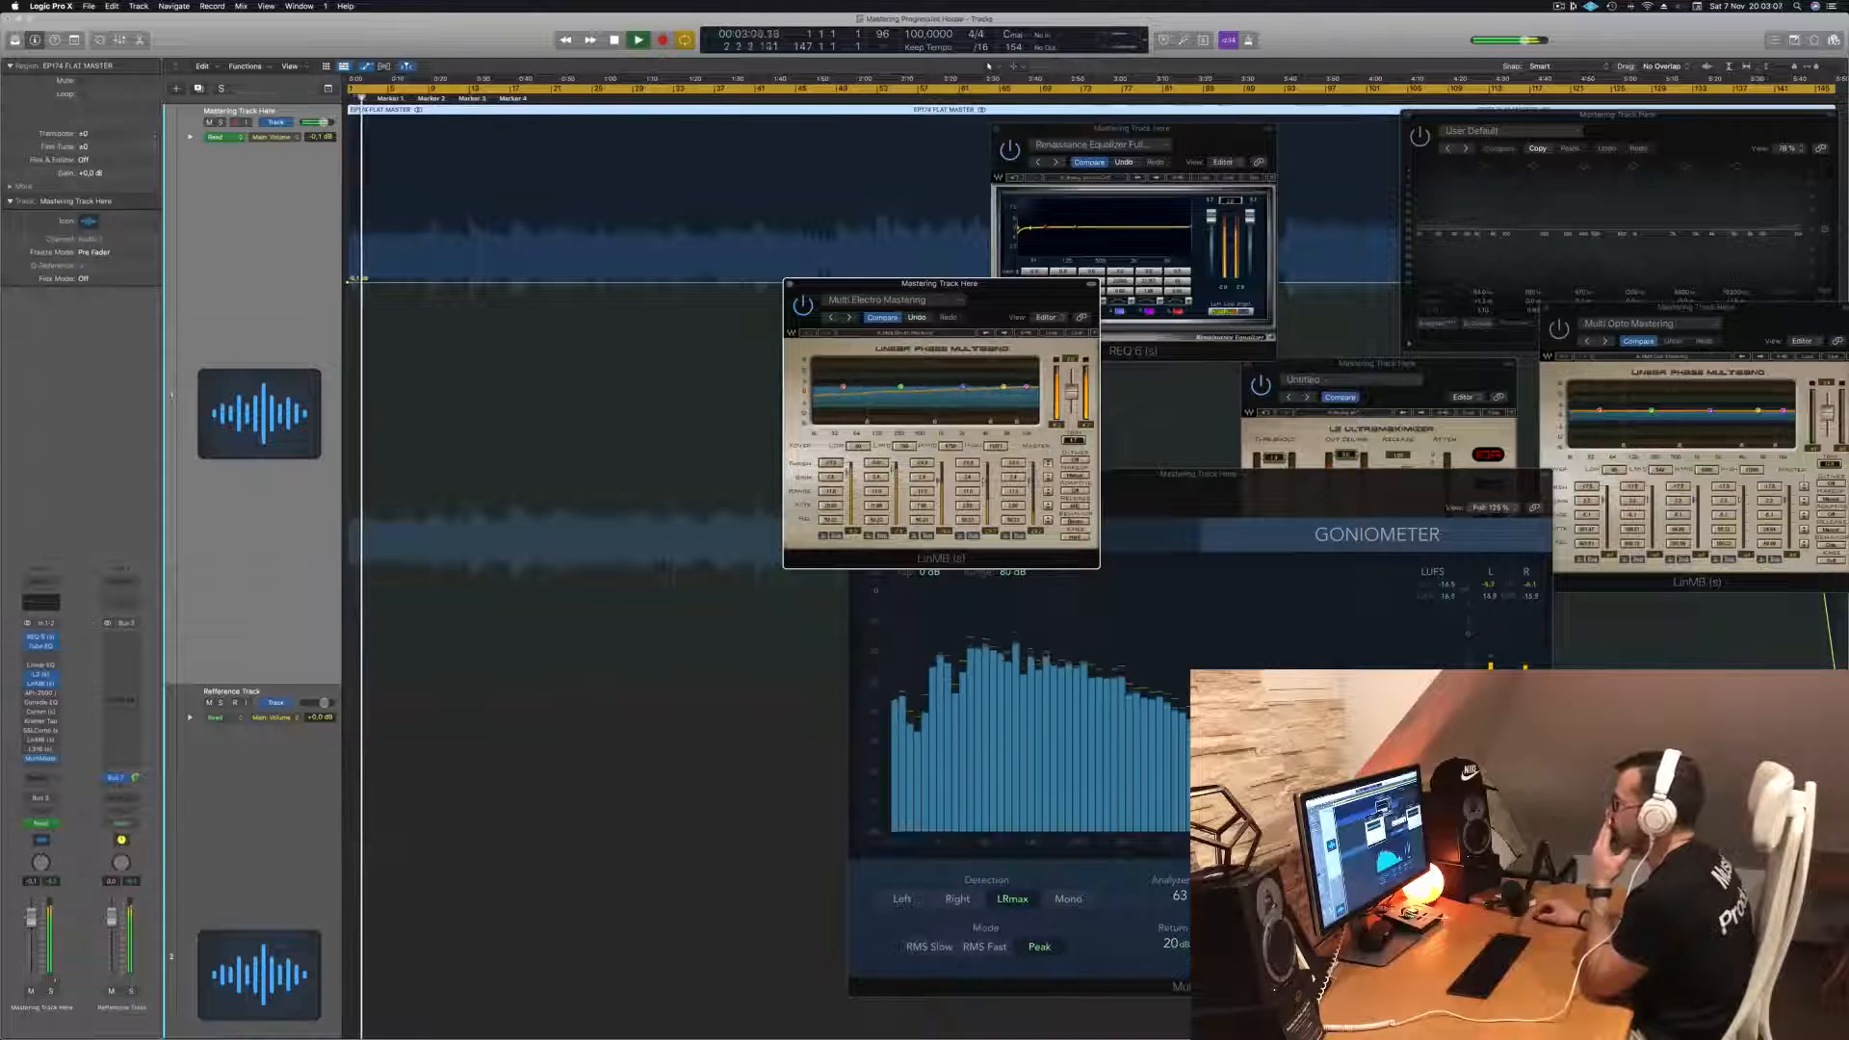
- Restart playback and move the Multi Electro Mastering multiband window next to the REQ 6 window
key(Return)
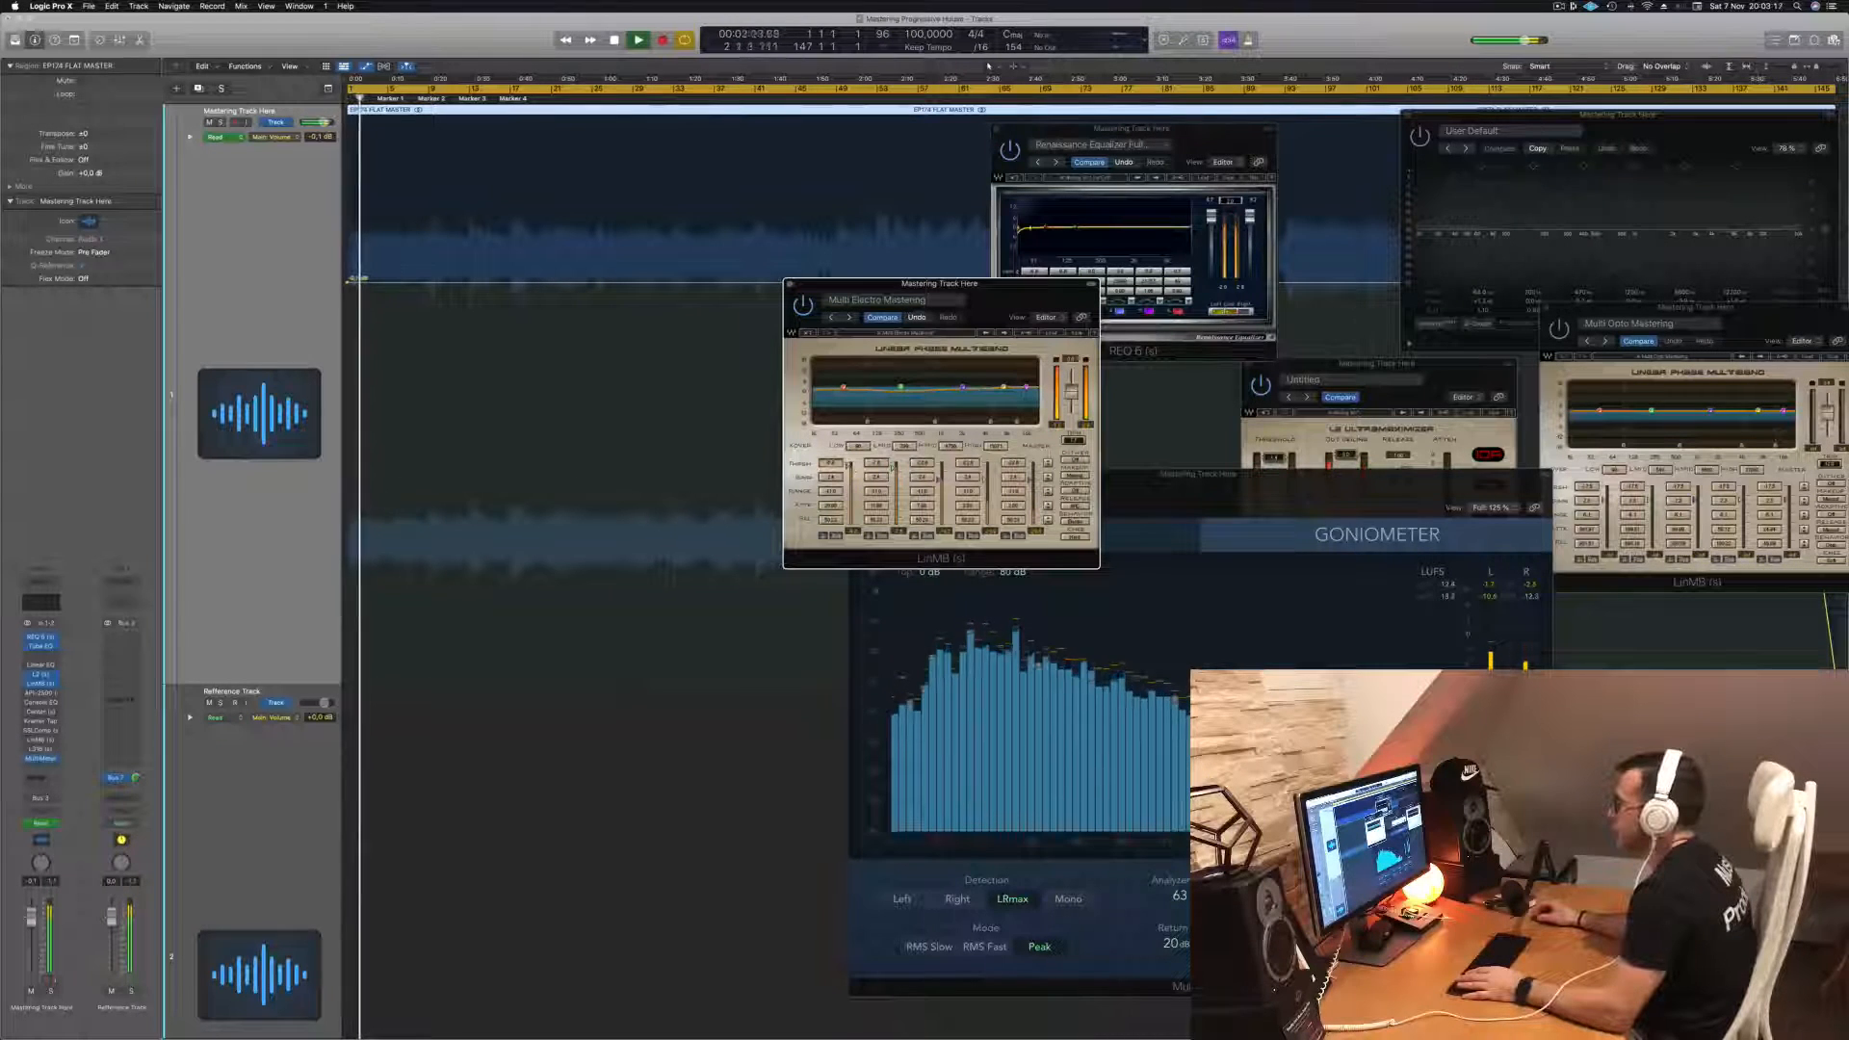
key(Return)
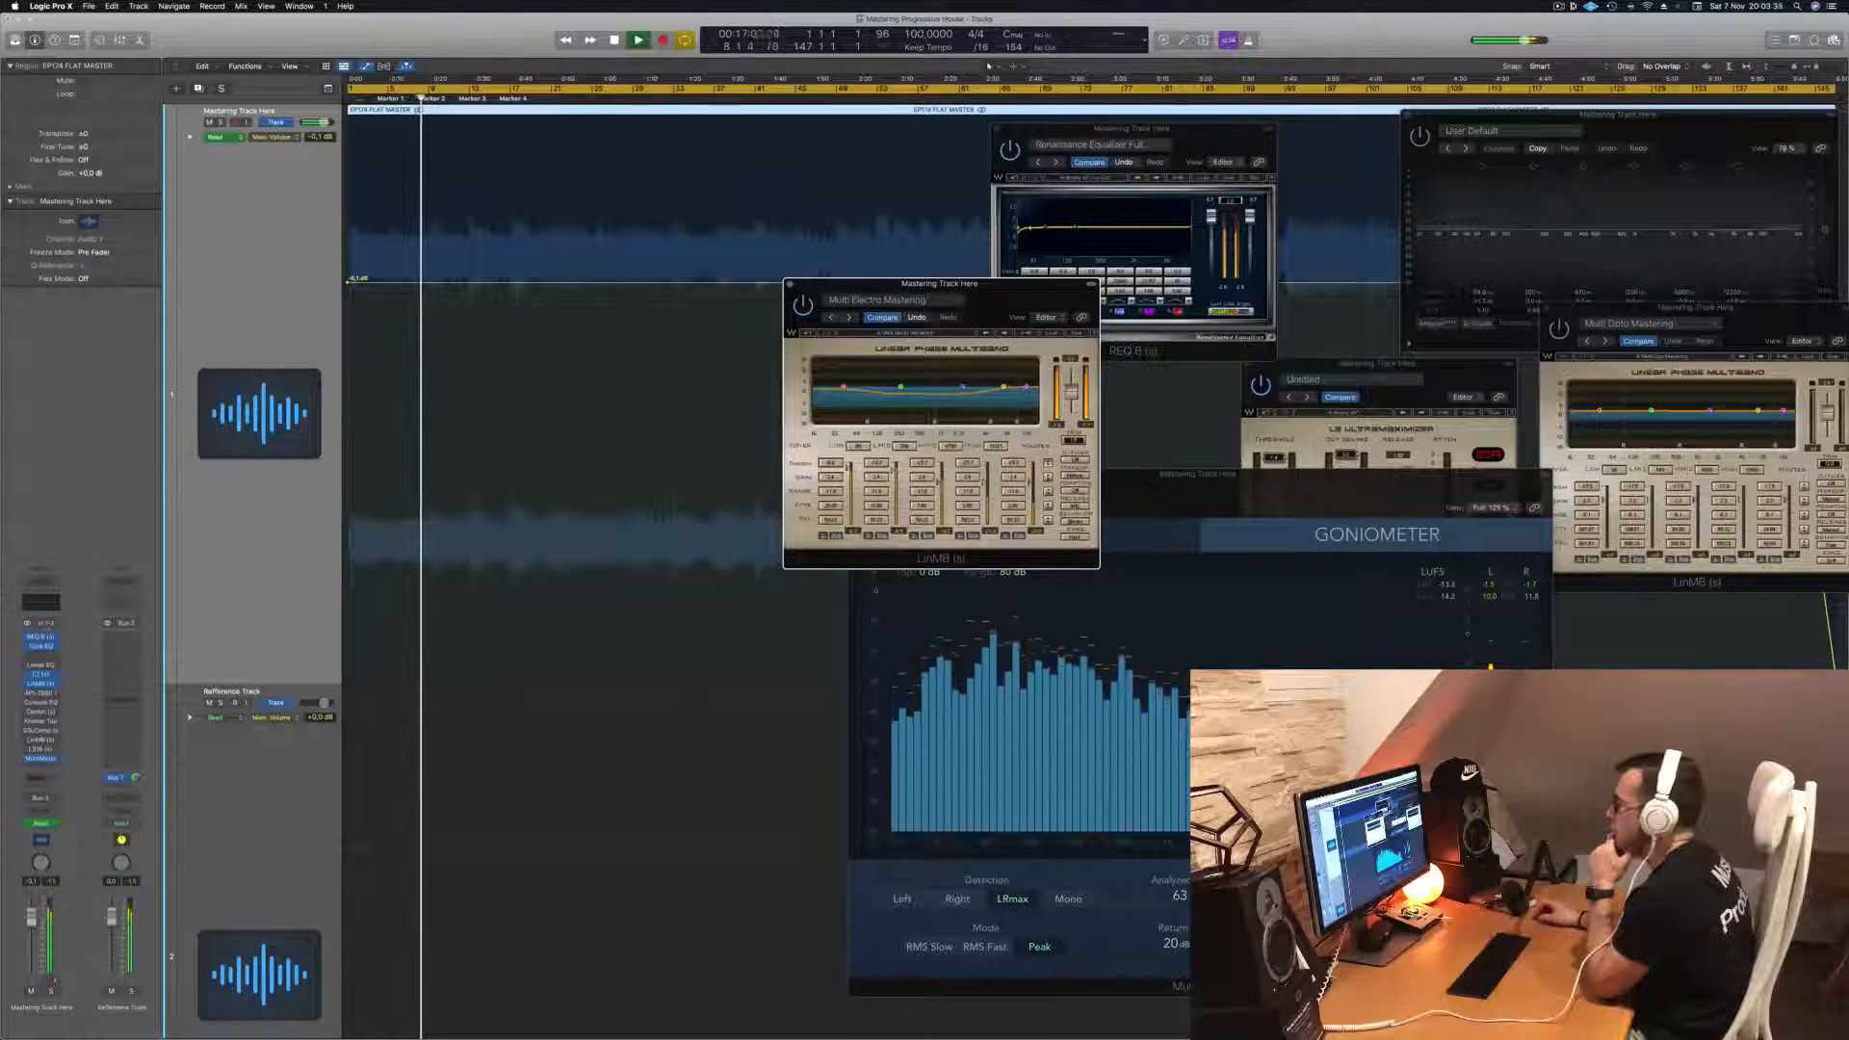
drag(985, 296, 1124, 356)
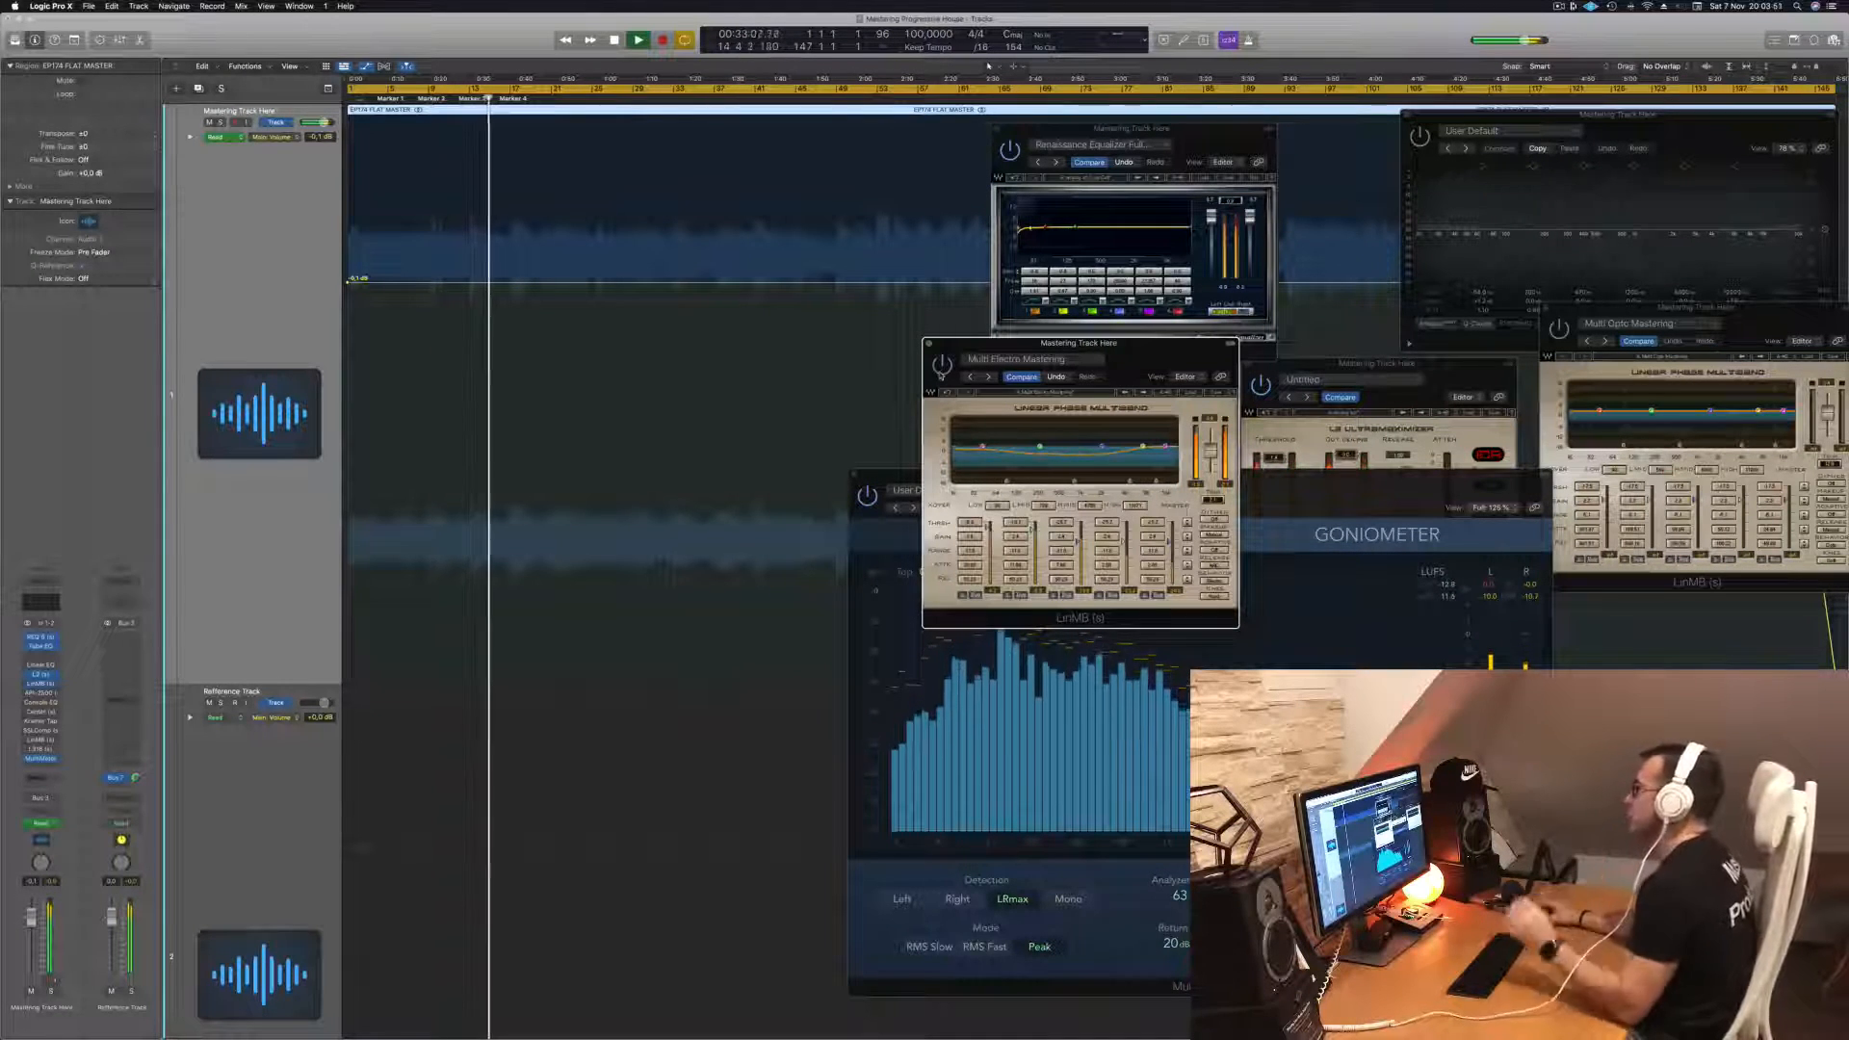
drag(1142, 361, 1055, 372)
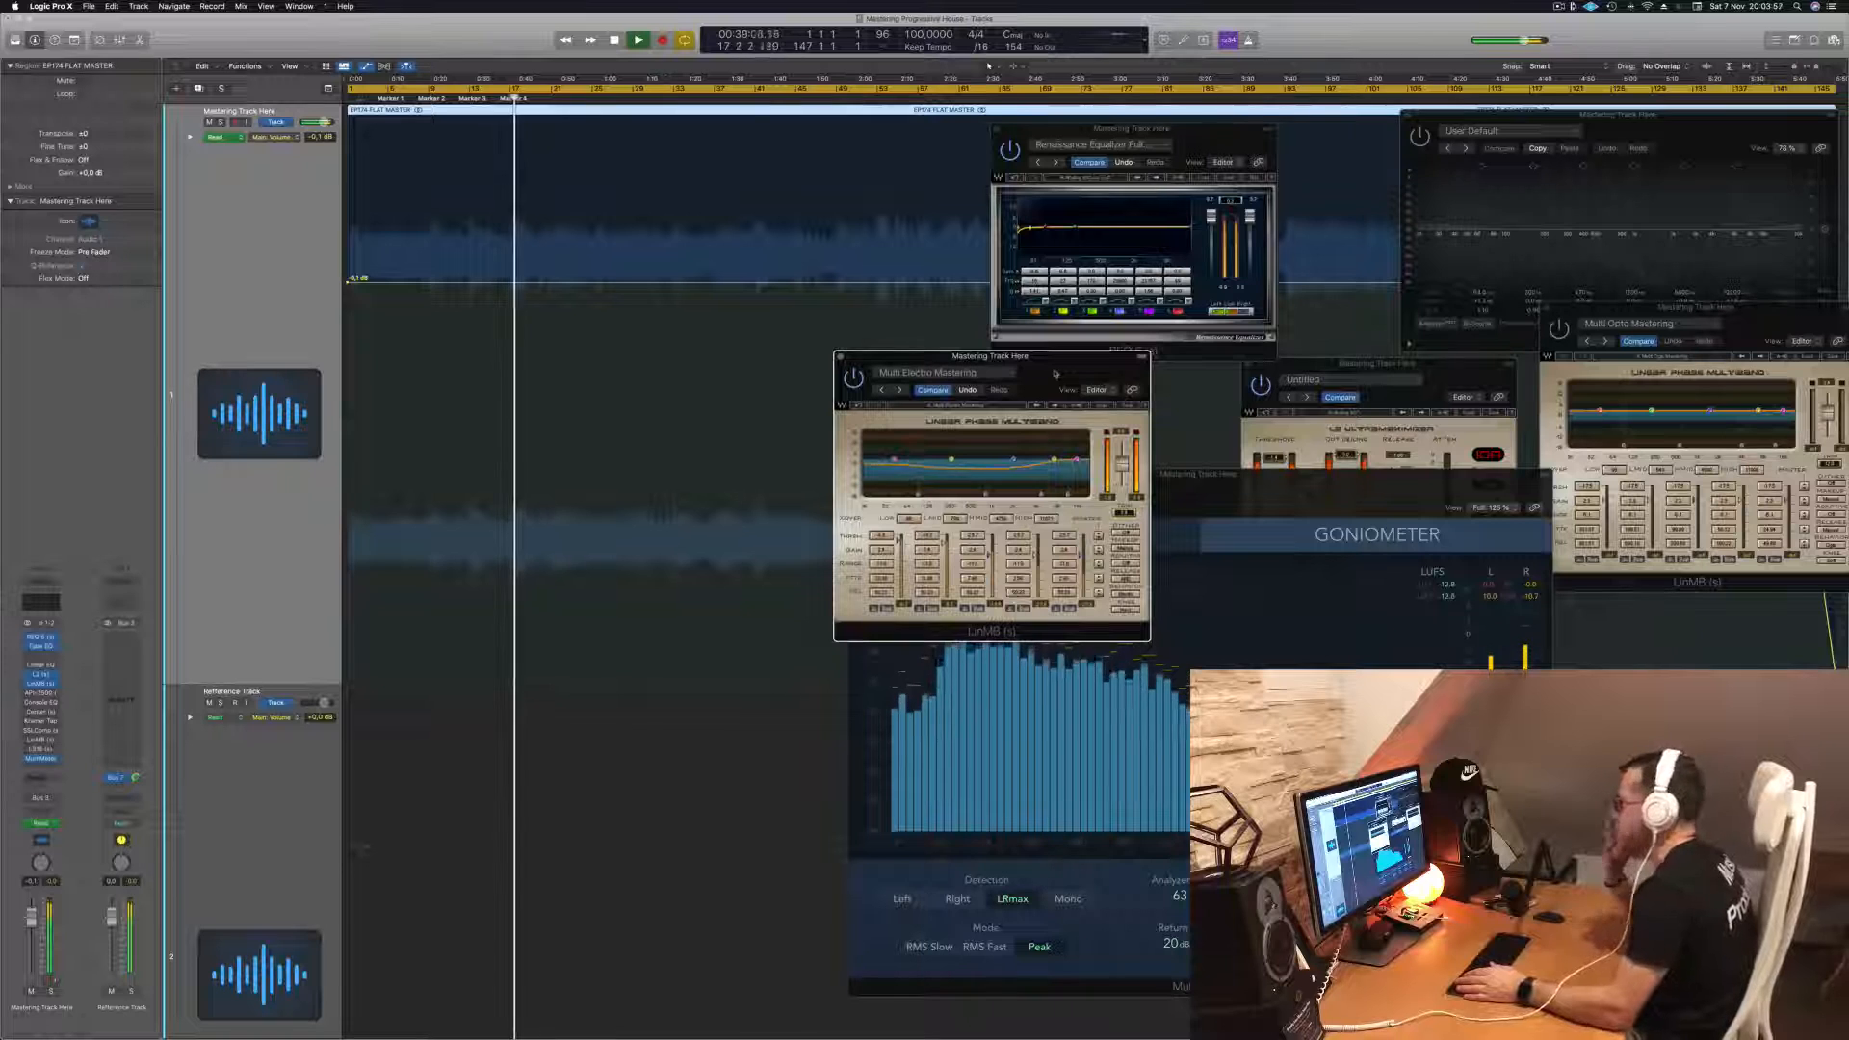
drag(1048, 374, 1559, 220)
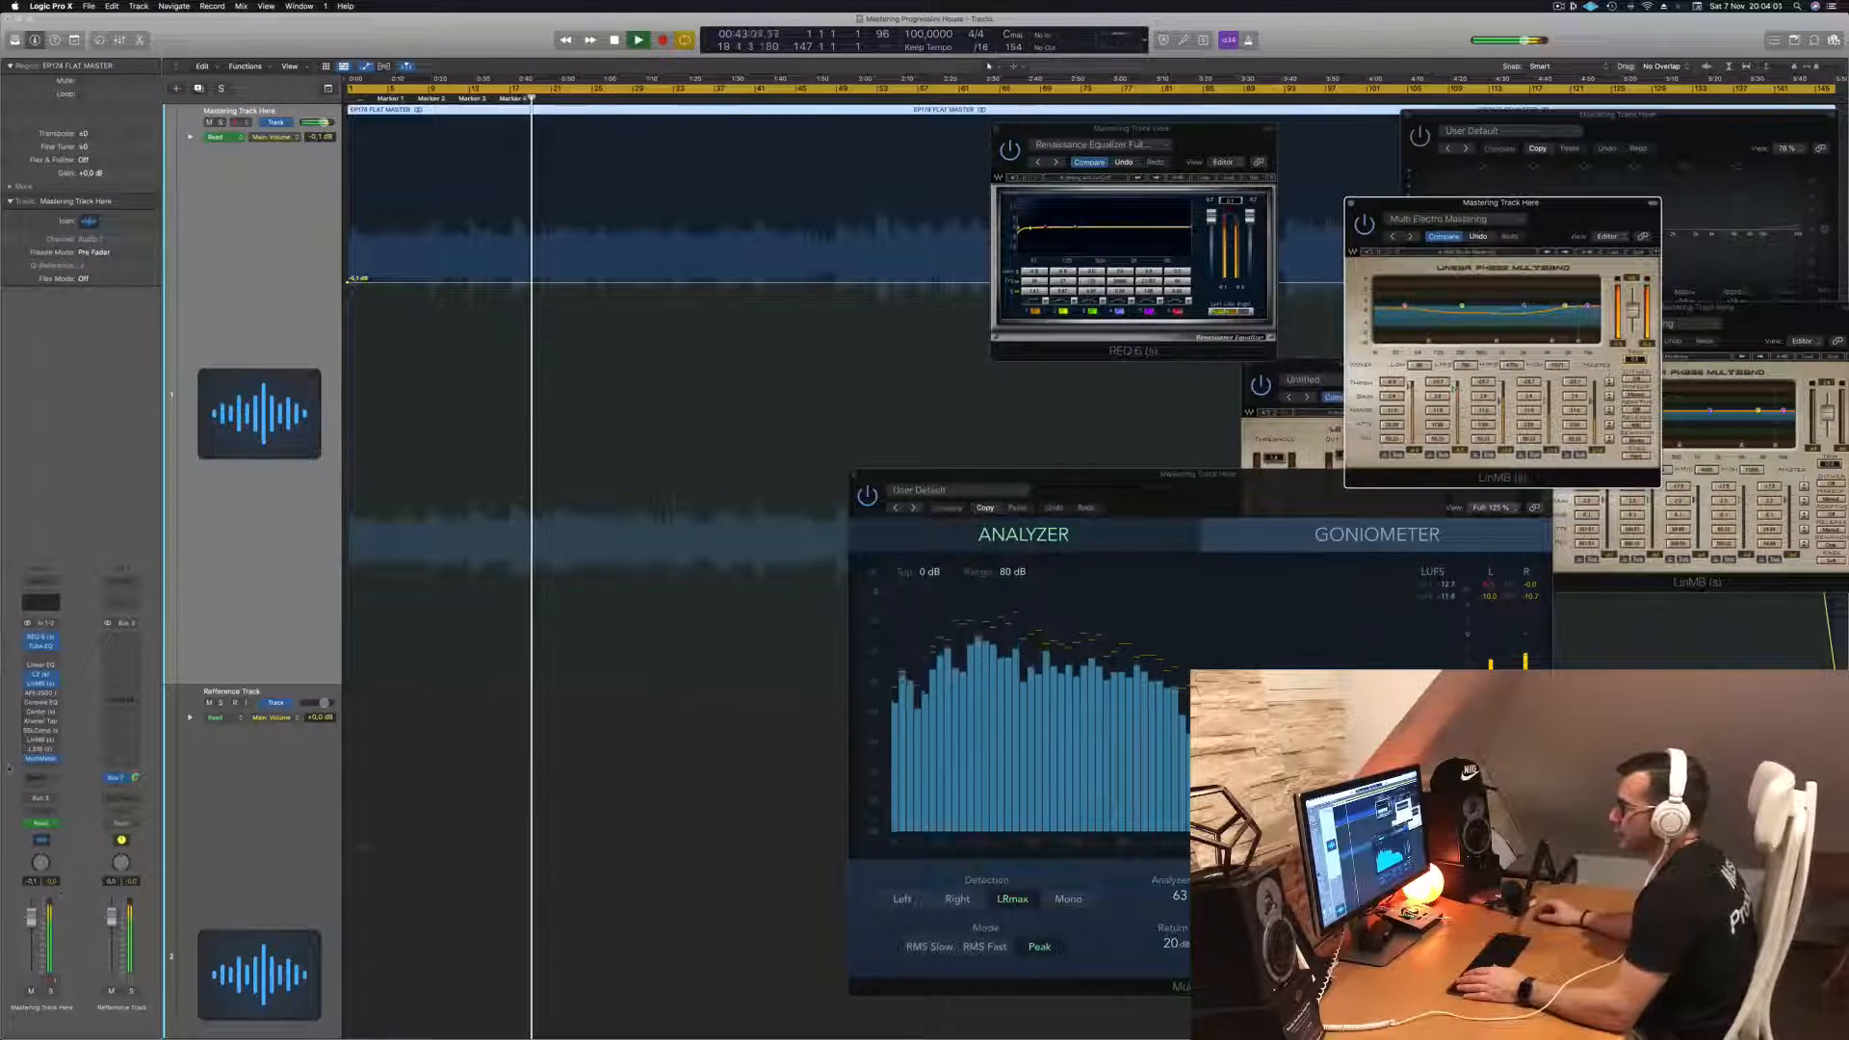
- Open the API-2500 compressor insert window and position it over the MultiMeter
click(41, 692)
drag(792, 166, 1116, 368)
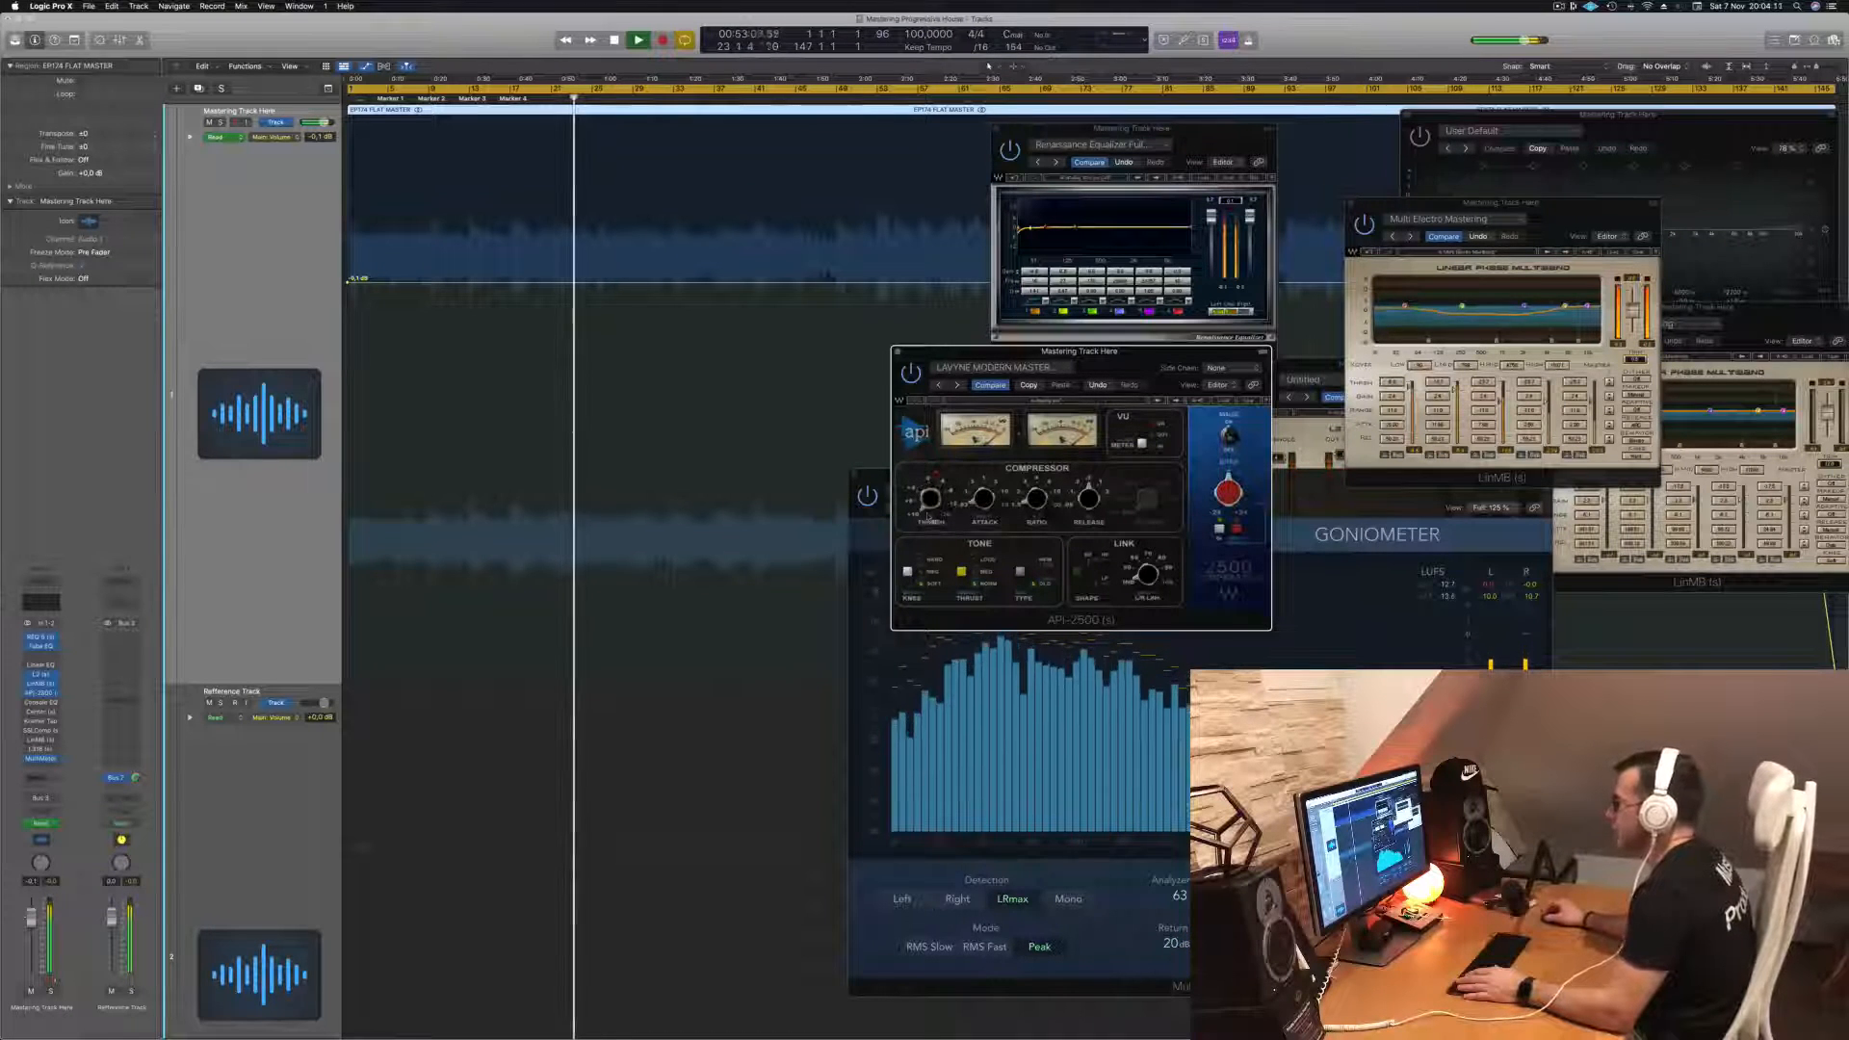
mouse_move(932, 501)
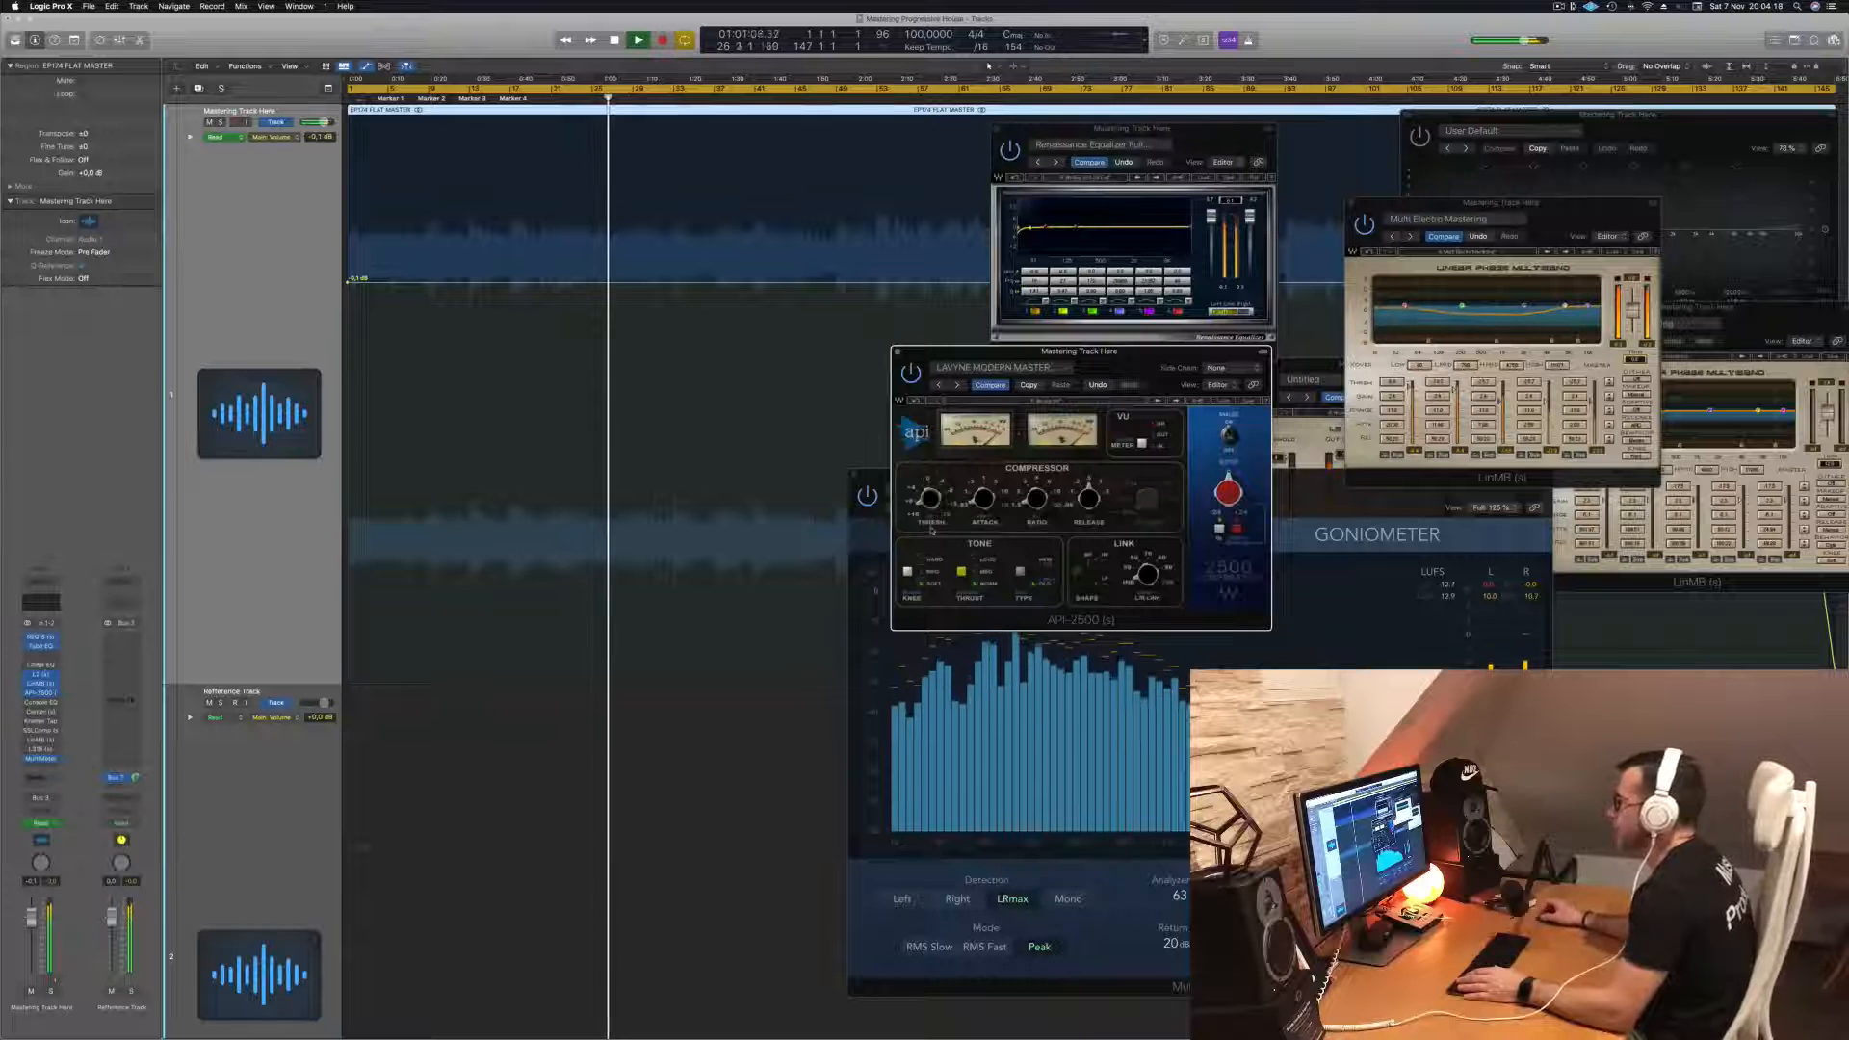
- Audition the API-2500 with its Lavyne Modern Master preset from the track start, then close its window
key(Return)
key(space)
key(space)
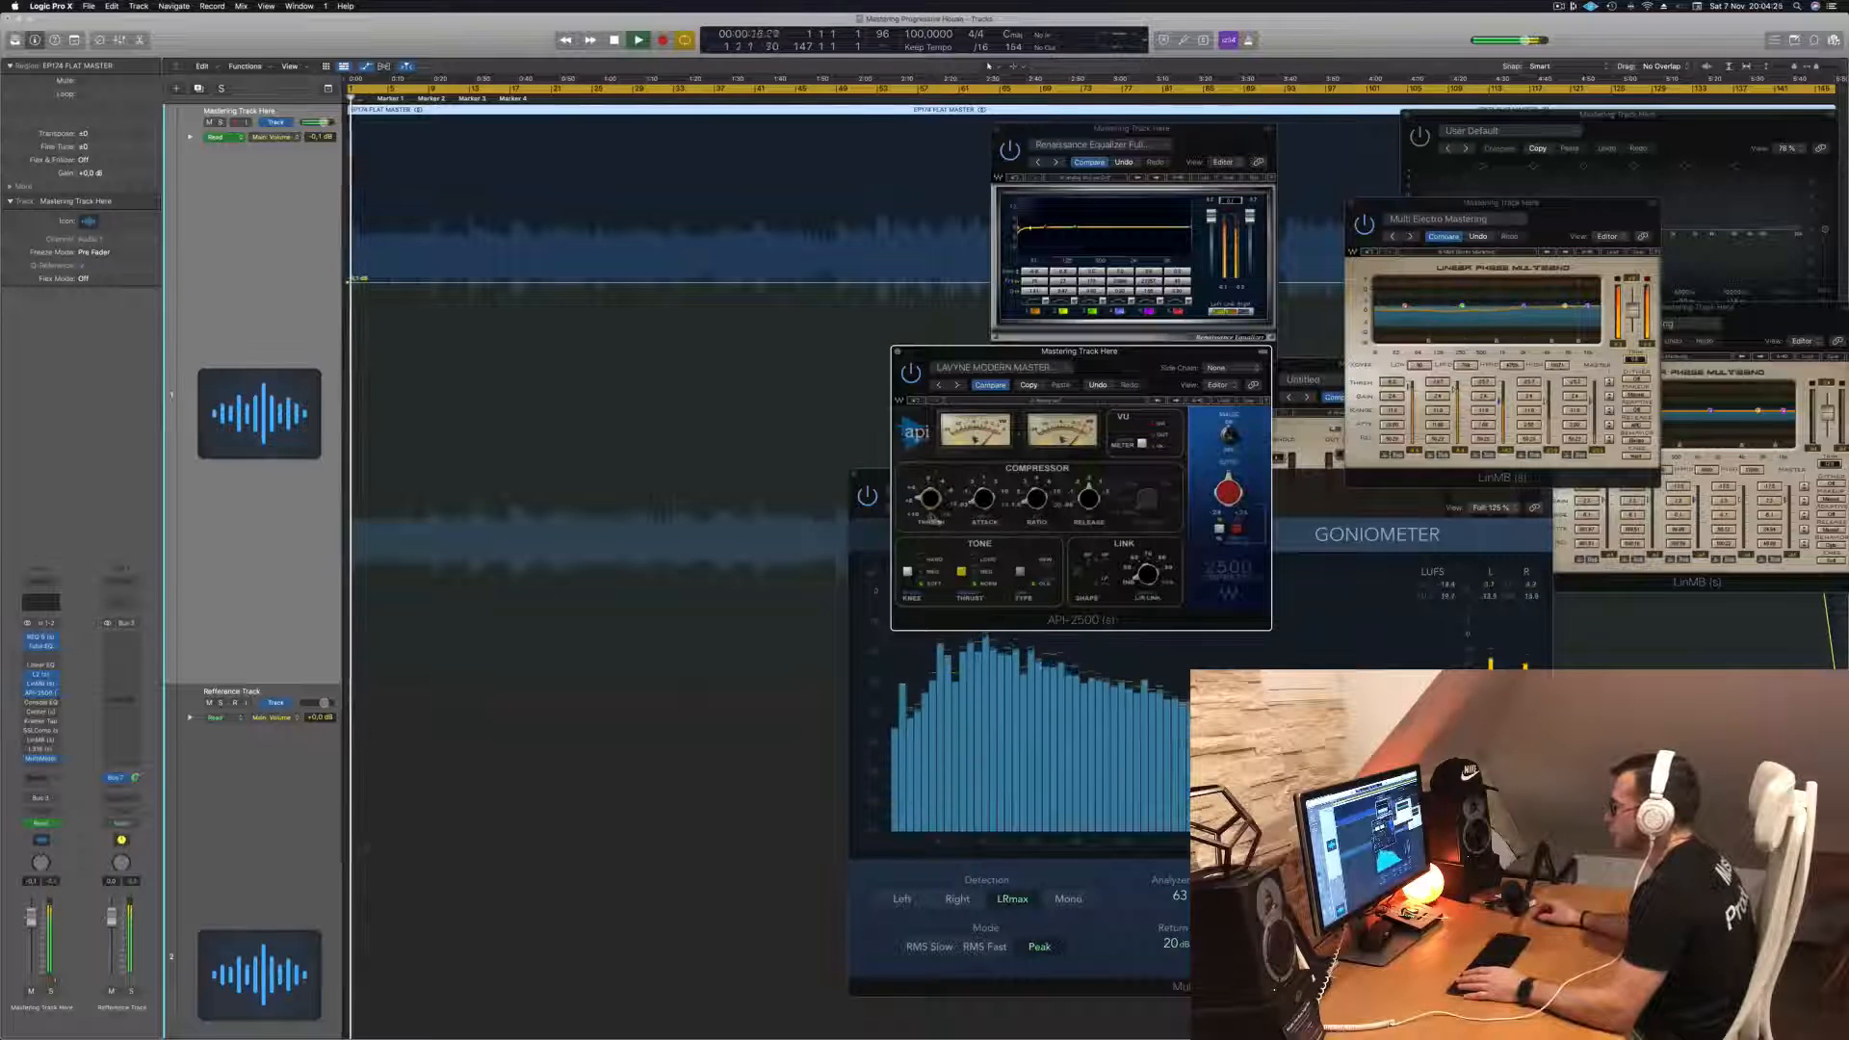
key(Return)
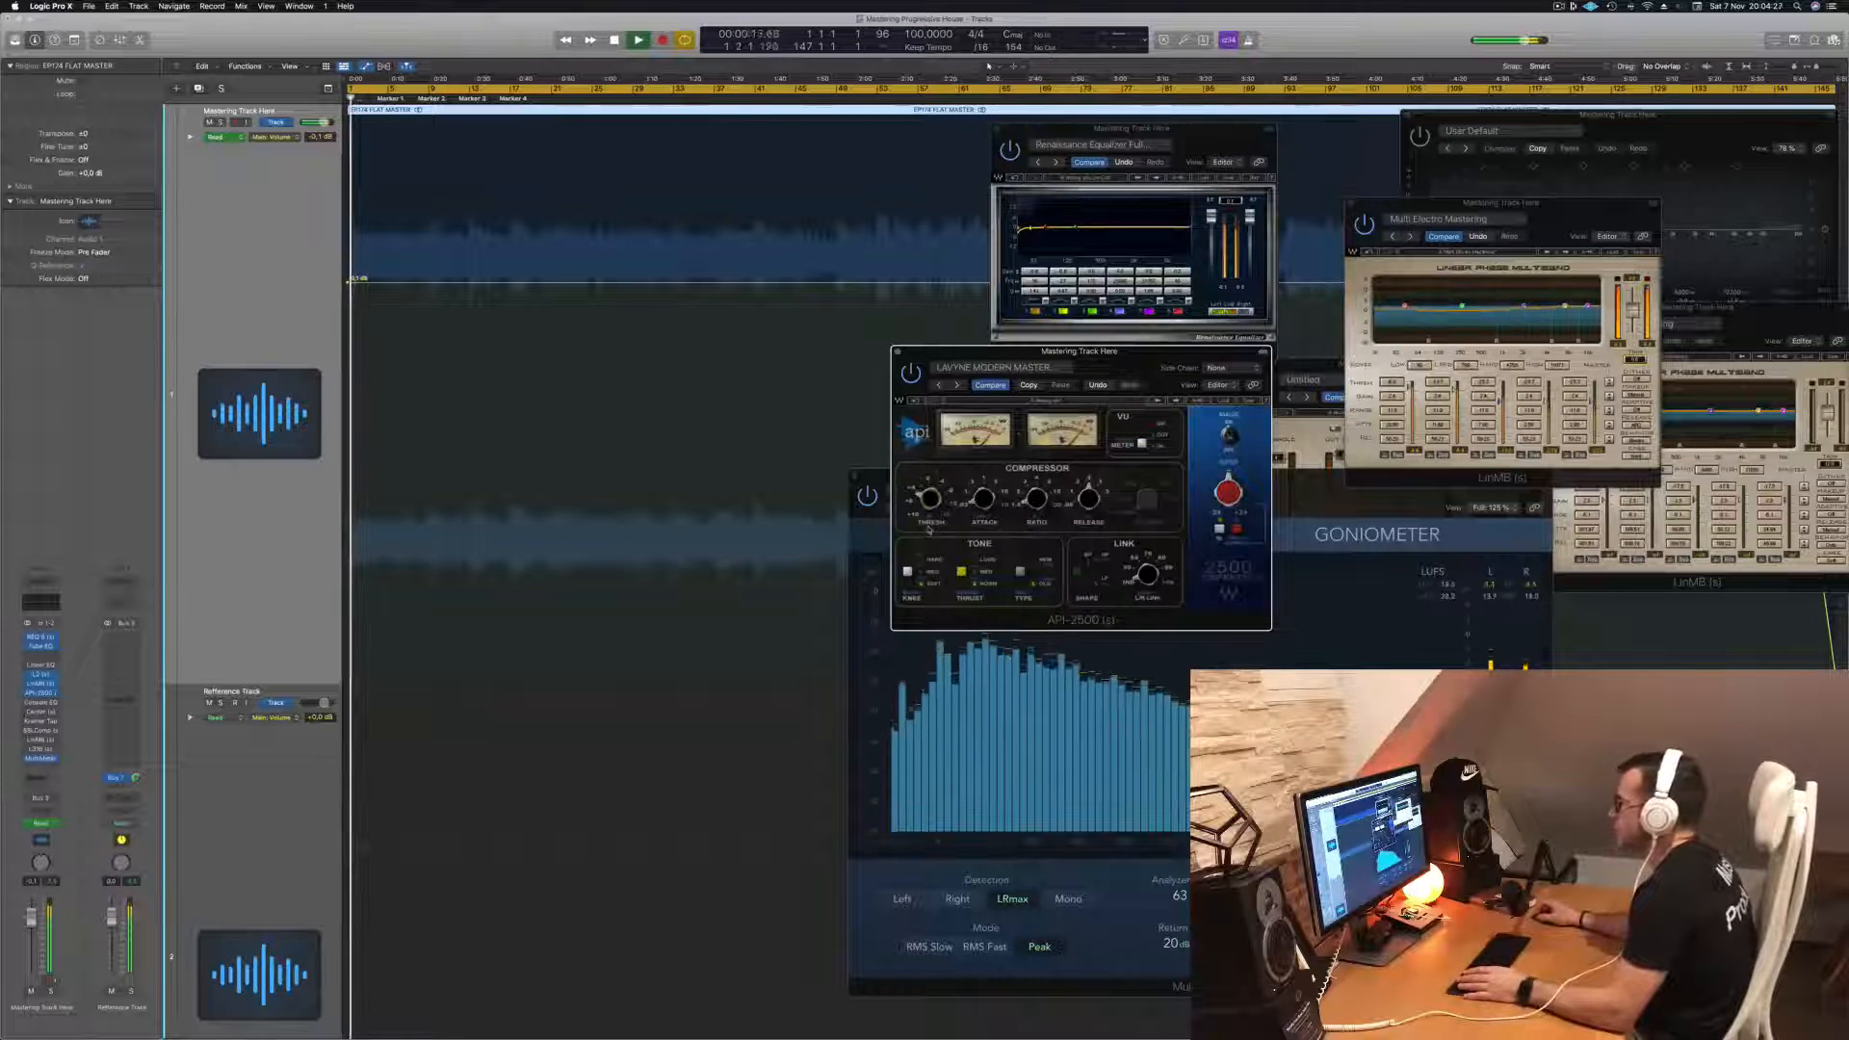
key(Return)
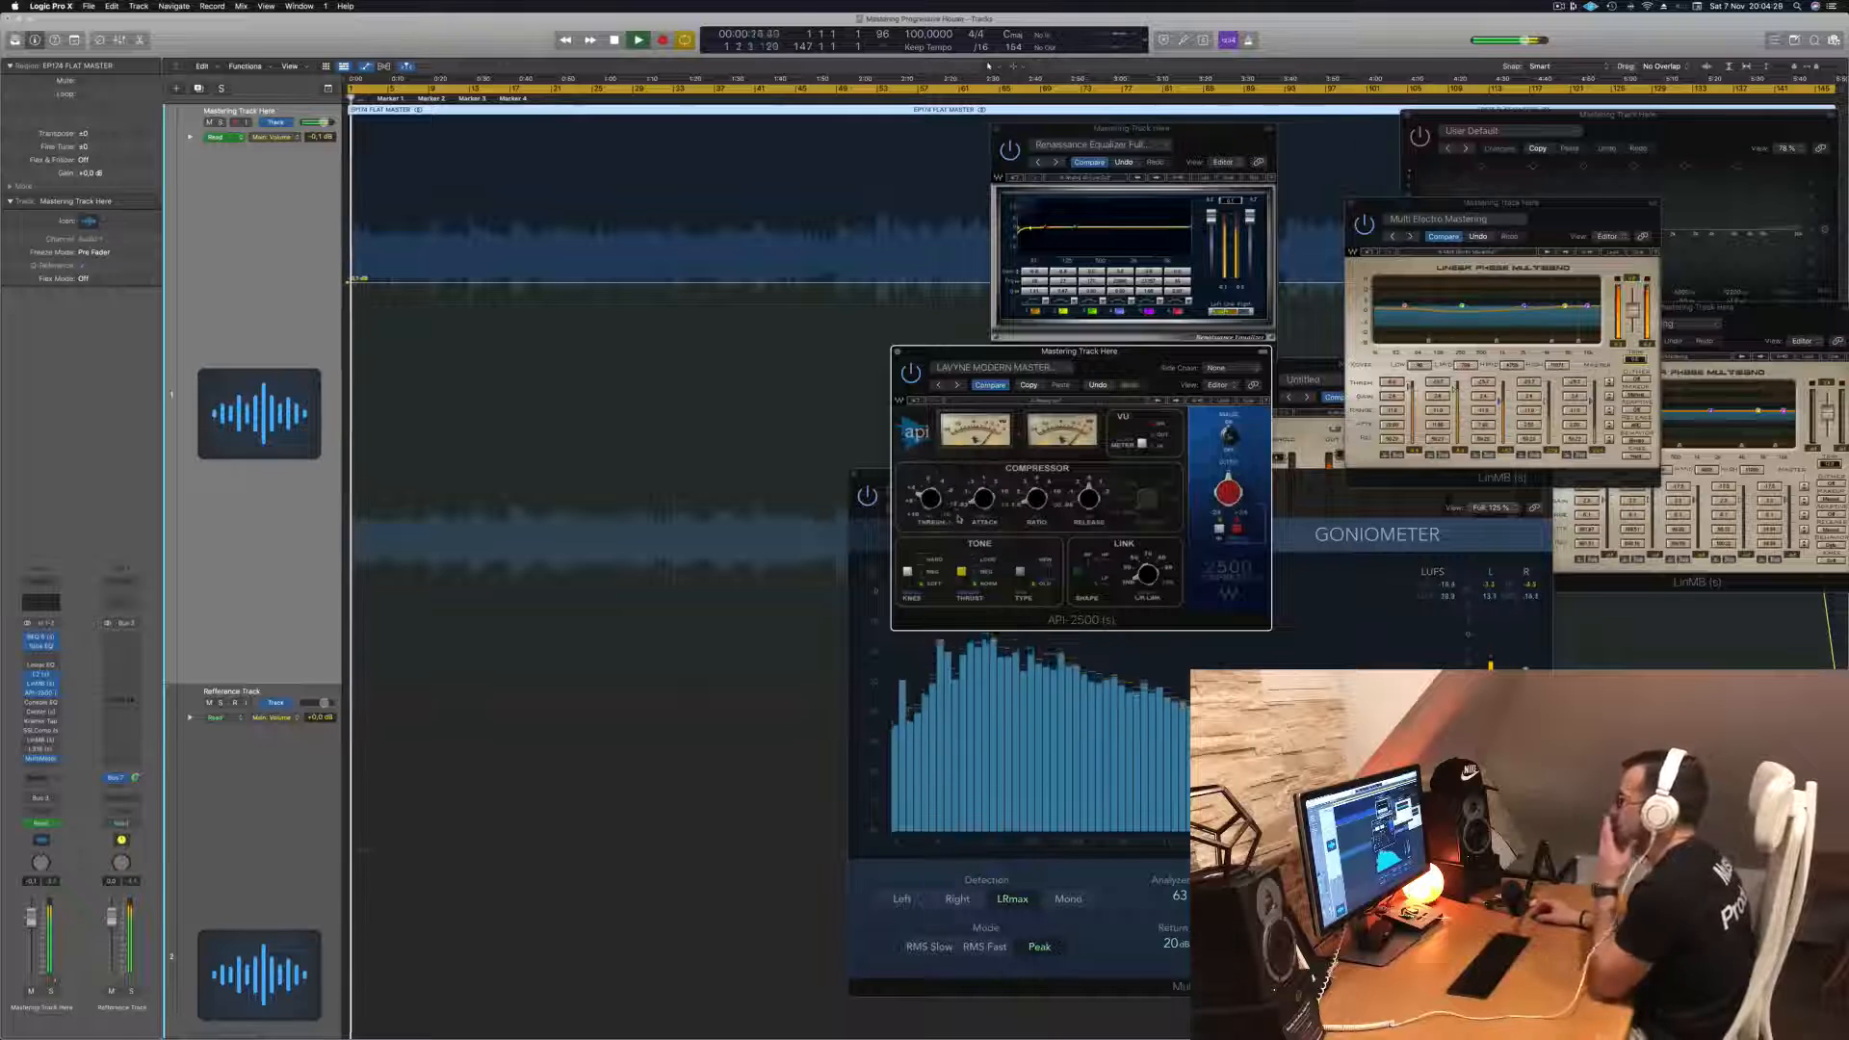
drag(1111, 369, 1118, 376)
key(Return)
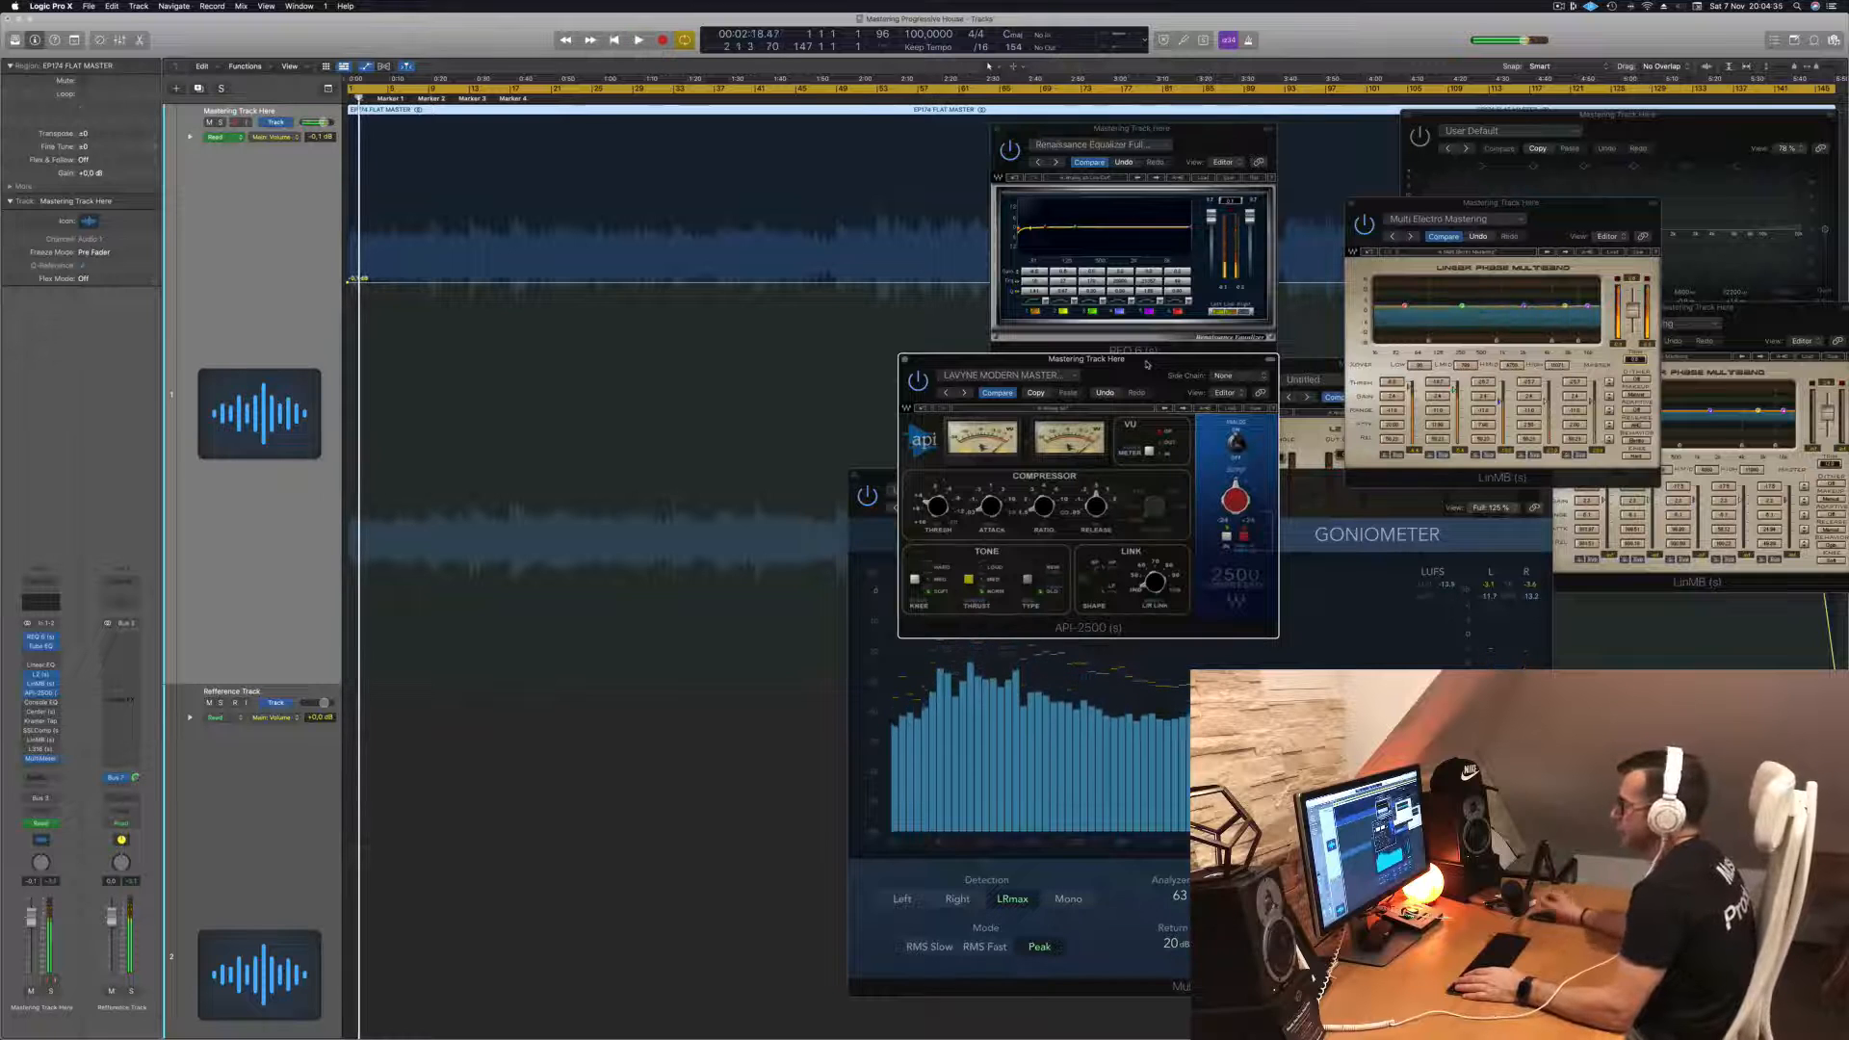
key(Return)
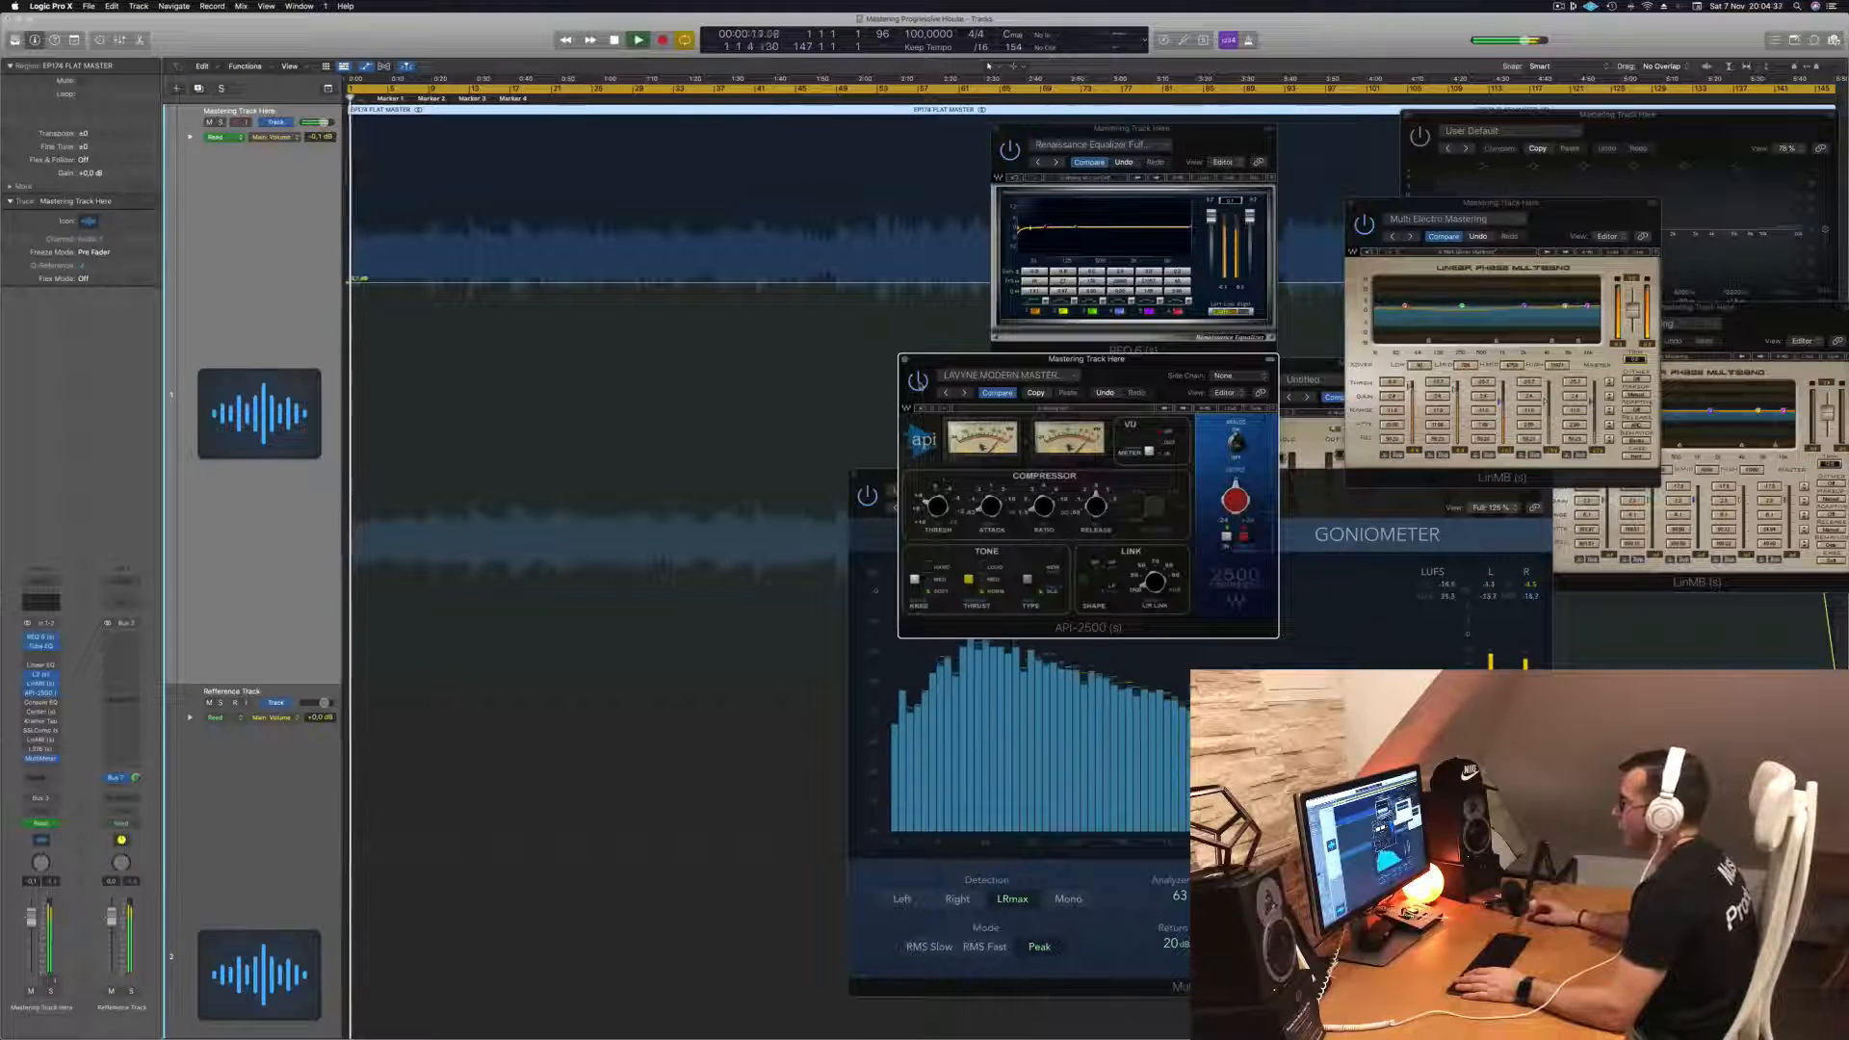
key(Return)
key(space)
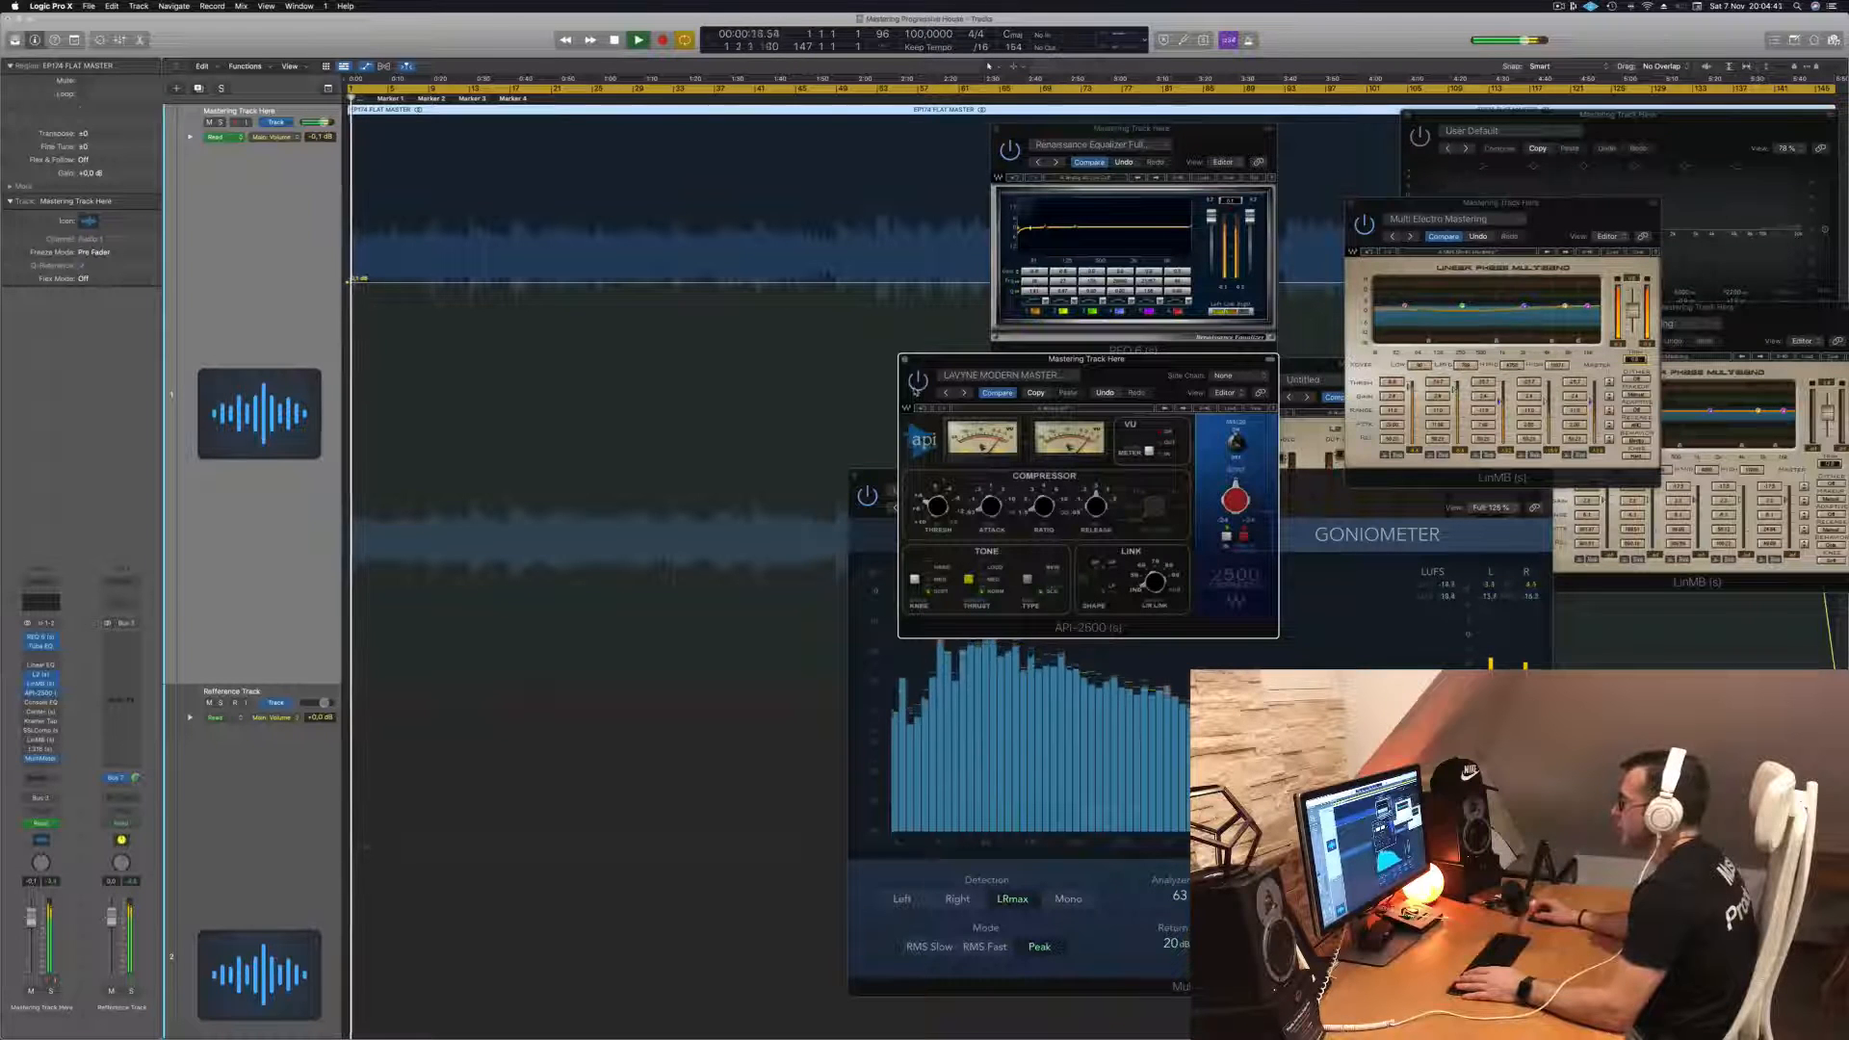
key(Return)
key(Return)
key(Return)
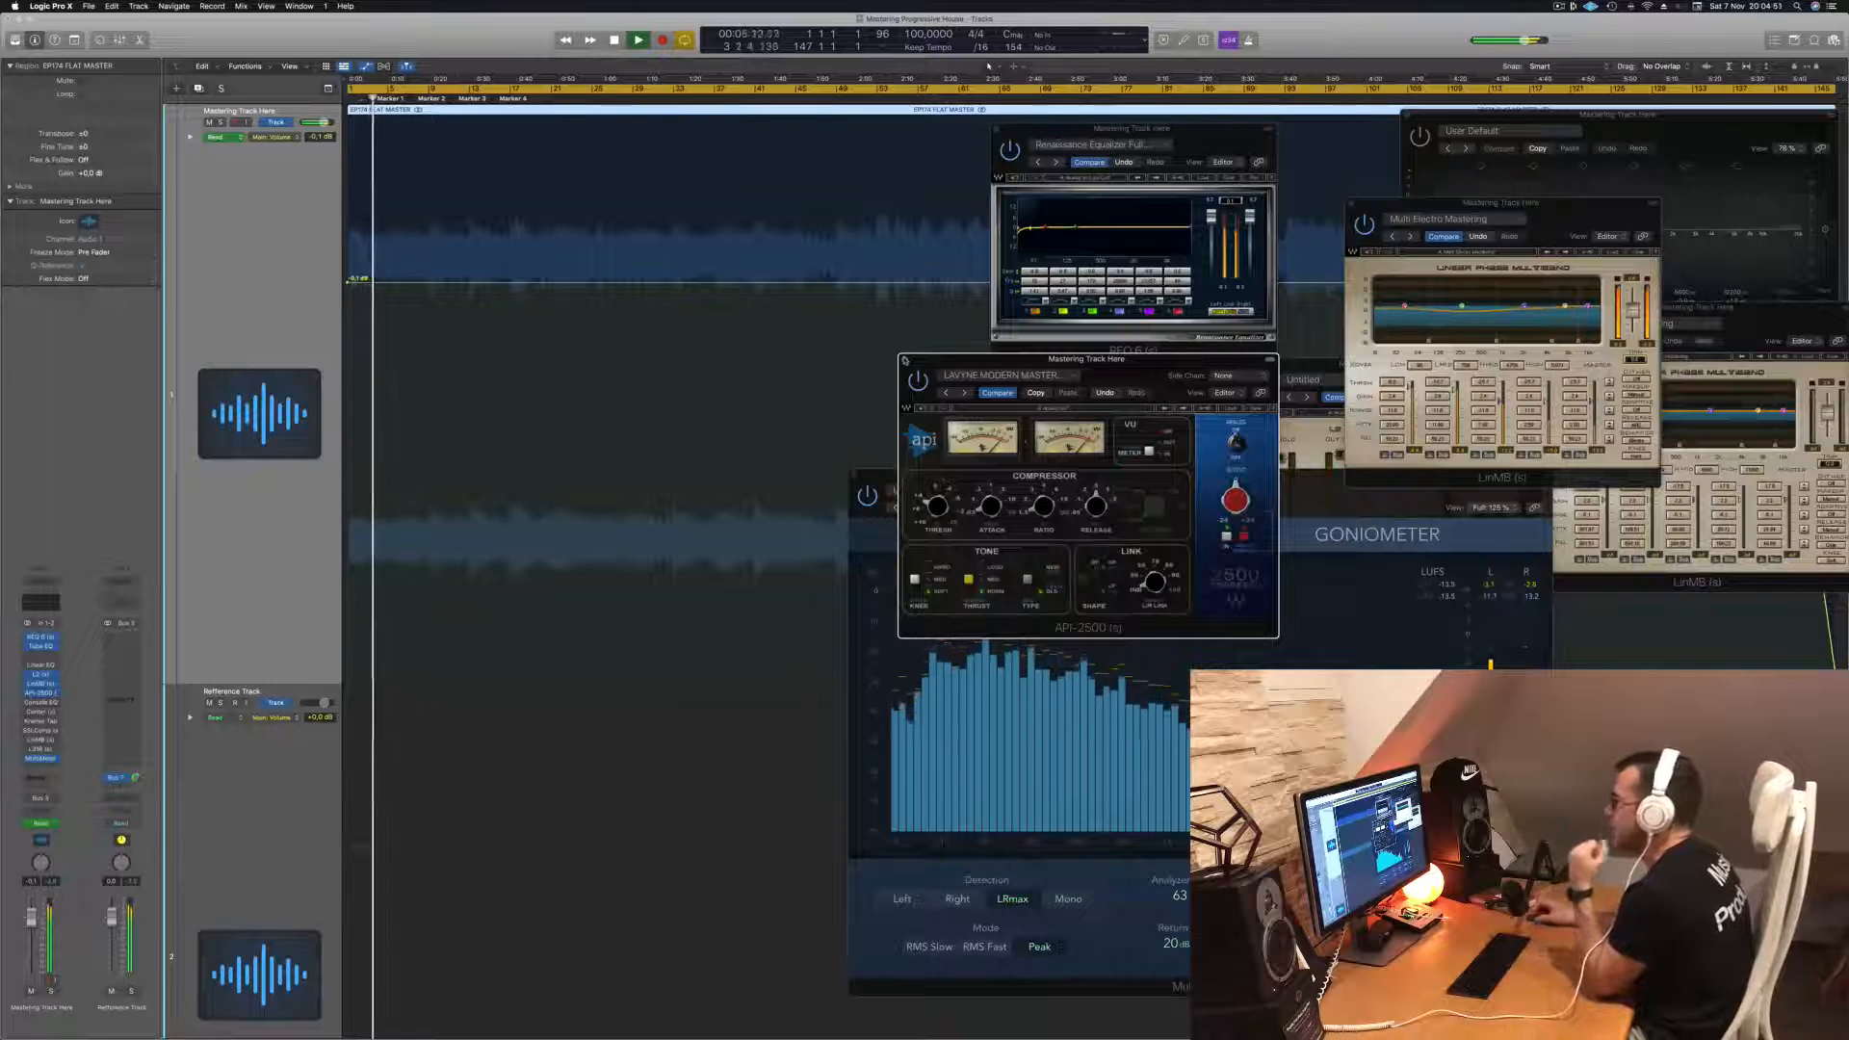
click(905, 361)
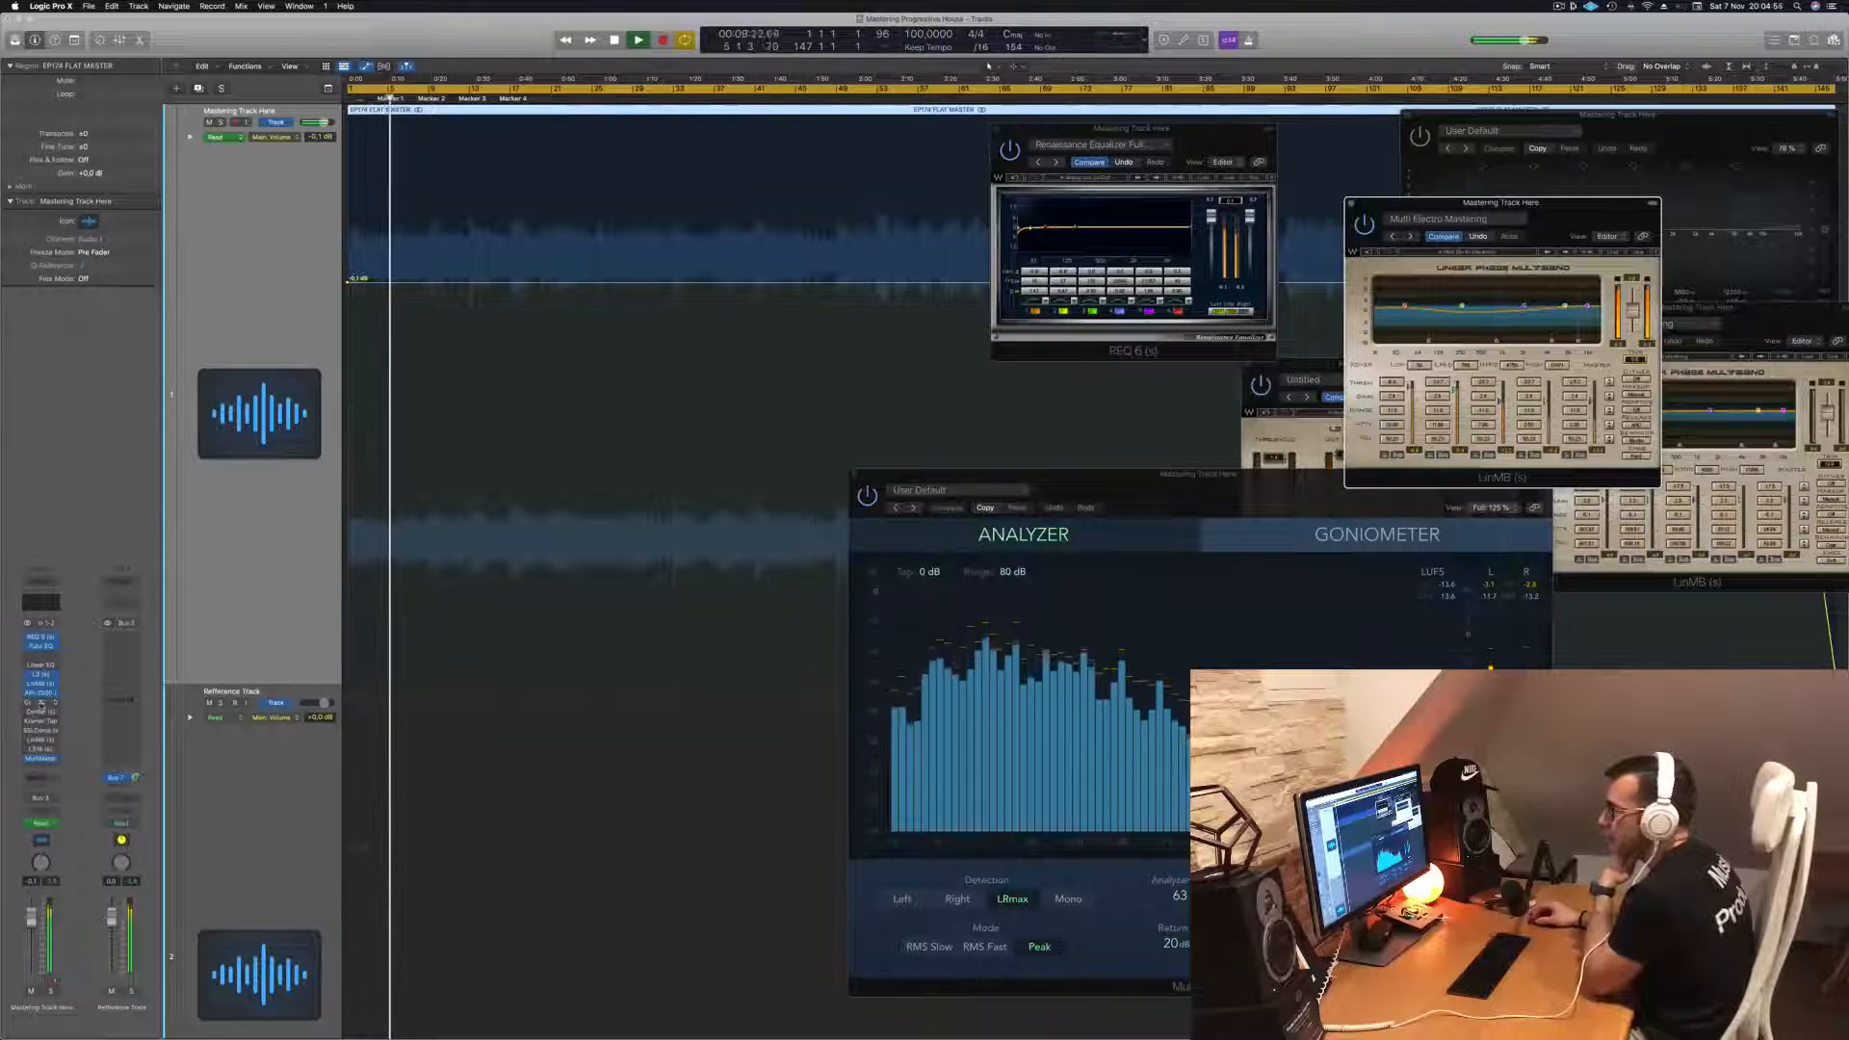
- Open the Vintage Console EQ insert with its Hot & Bright preset and rearrange it alongside the REQ 6 window
click(41, 706)
drag(918, 168, 1103, 254)
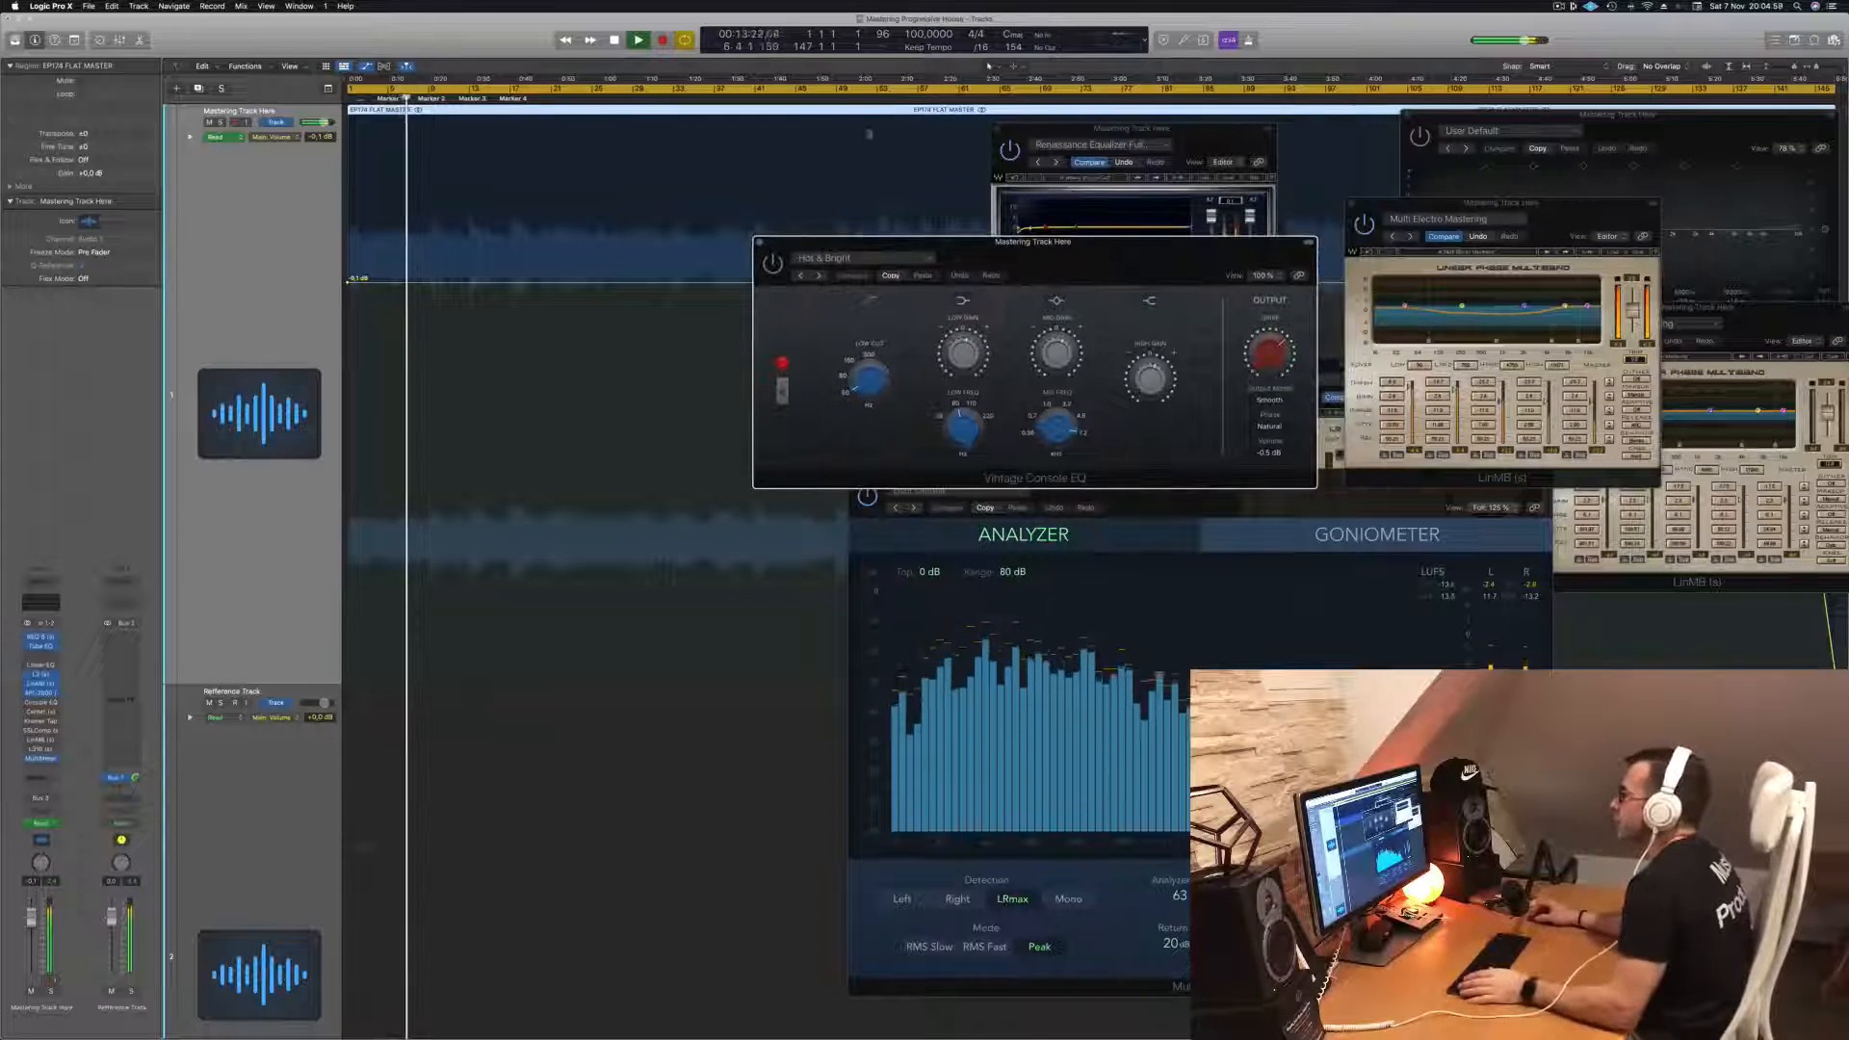
click(869, 97)
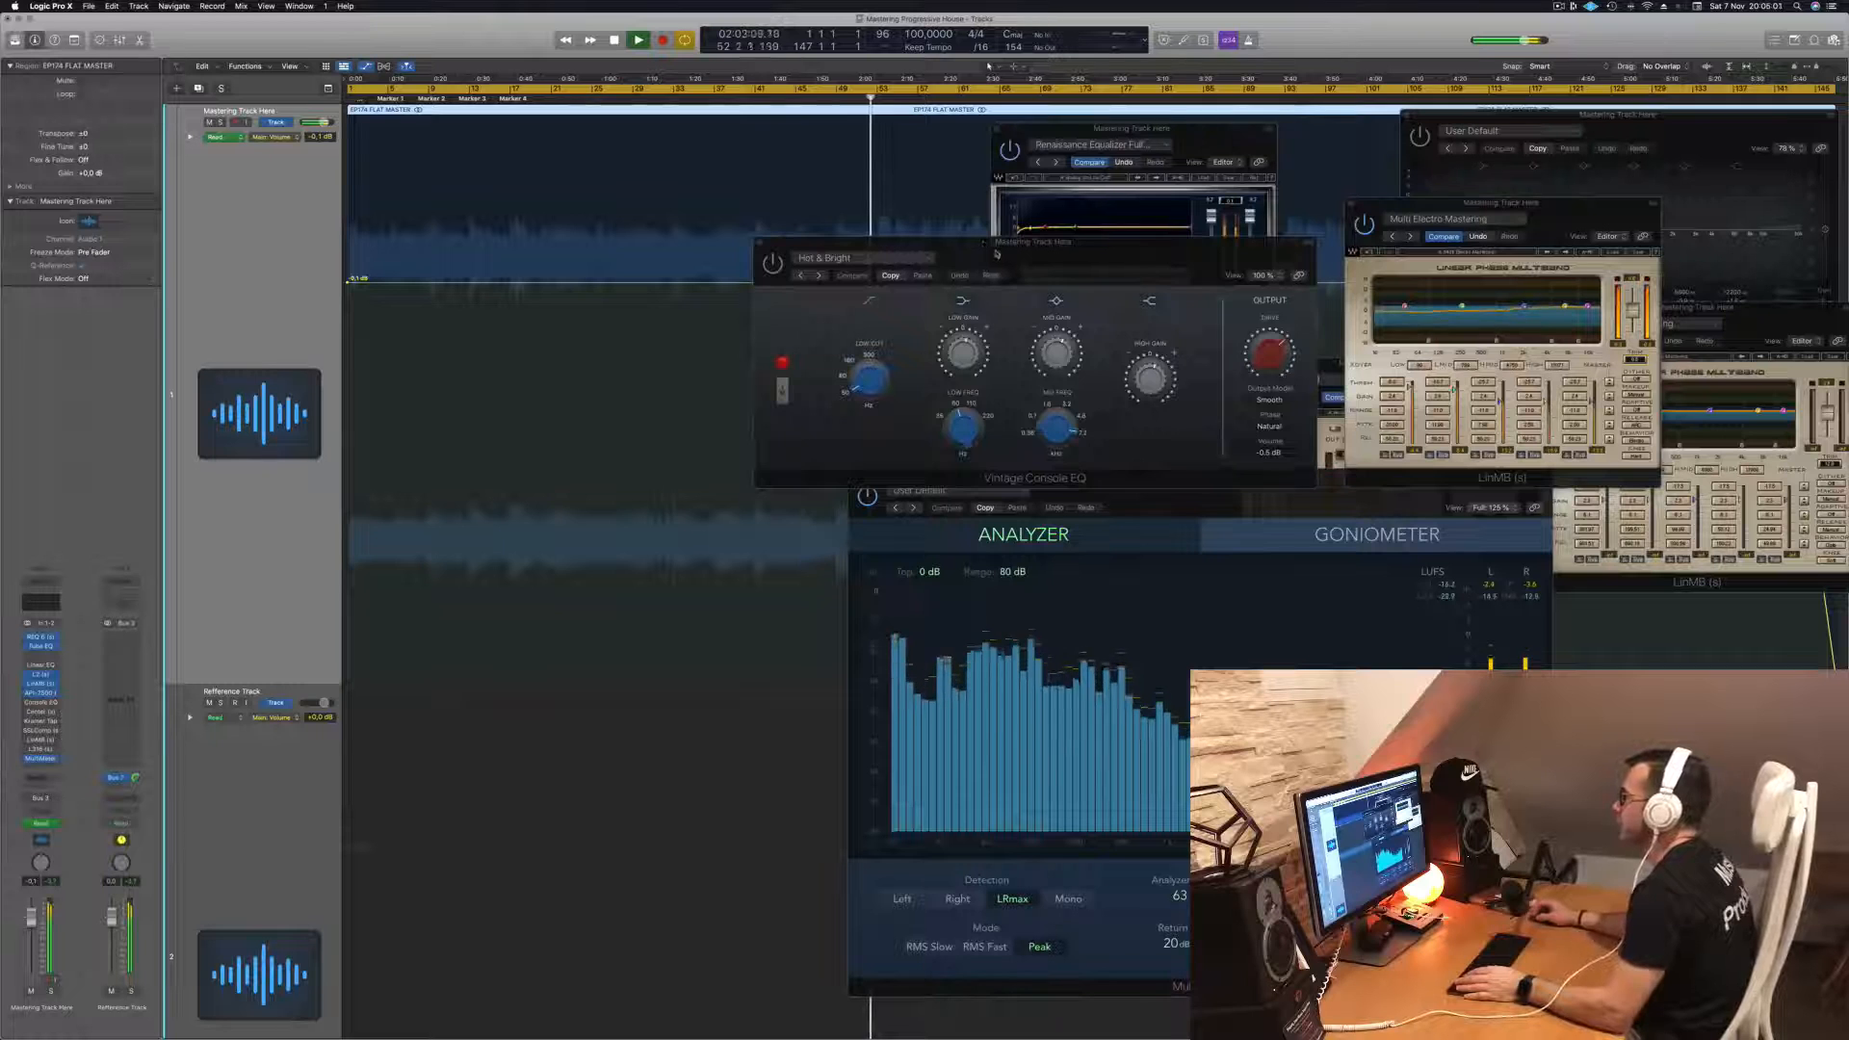
drag(1131, 128, 1637, 198)
drag(1030, 247, 964, 471)
click(1083, 98)
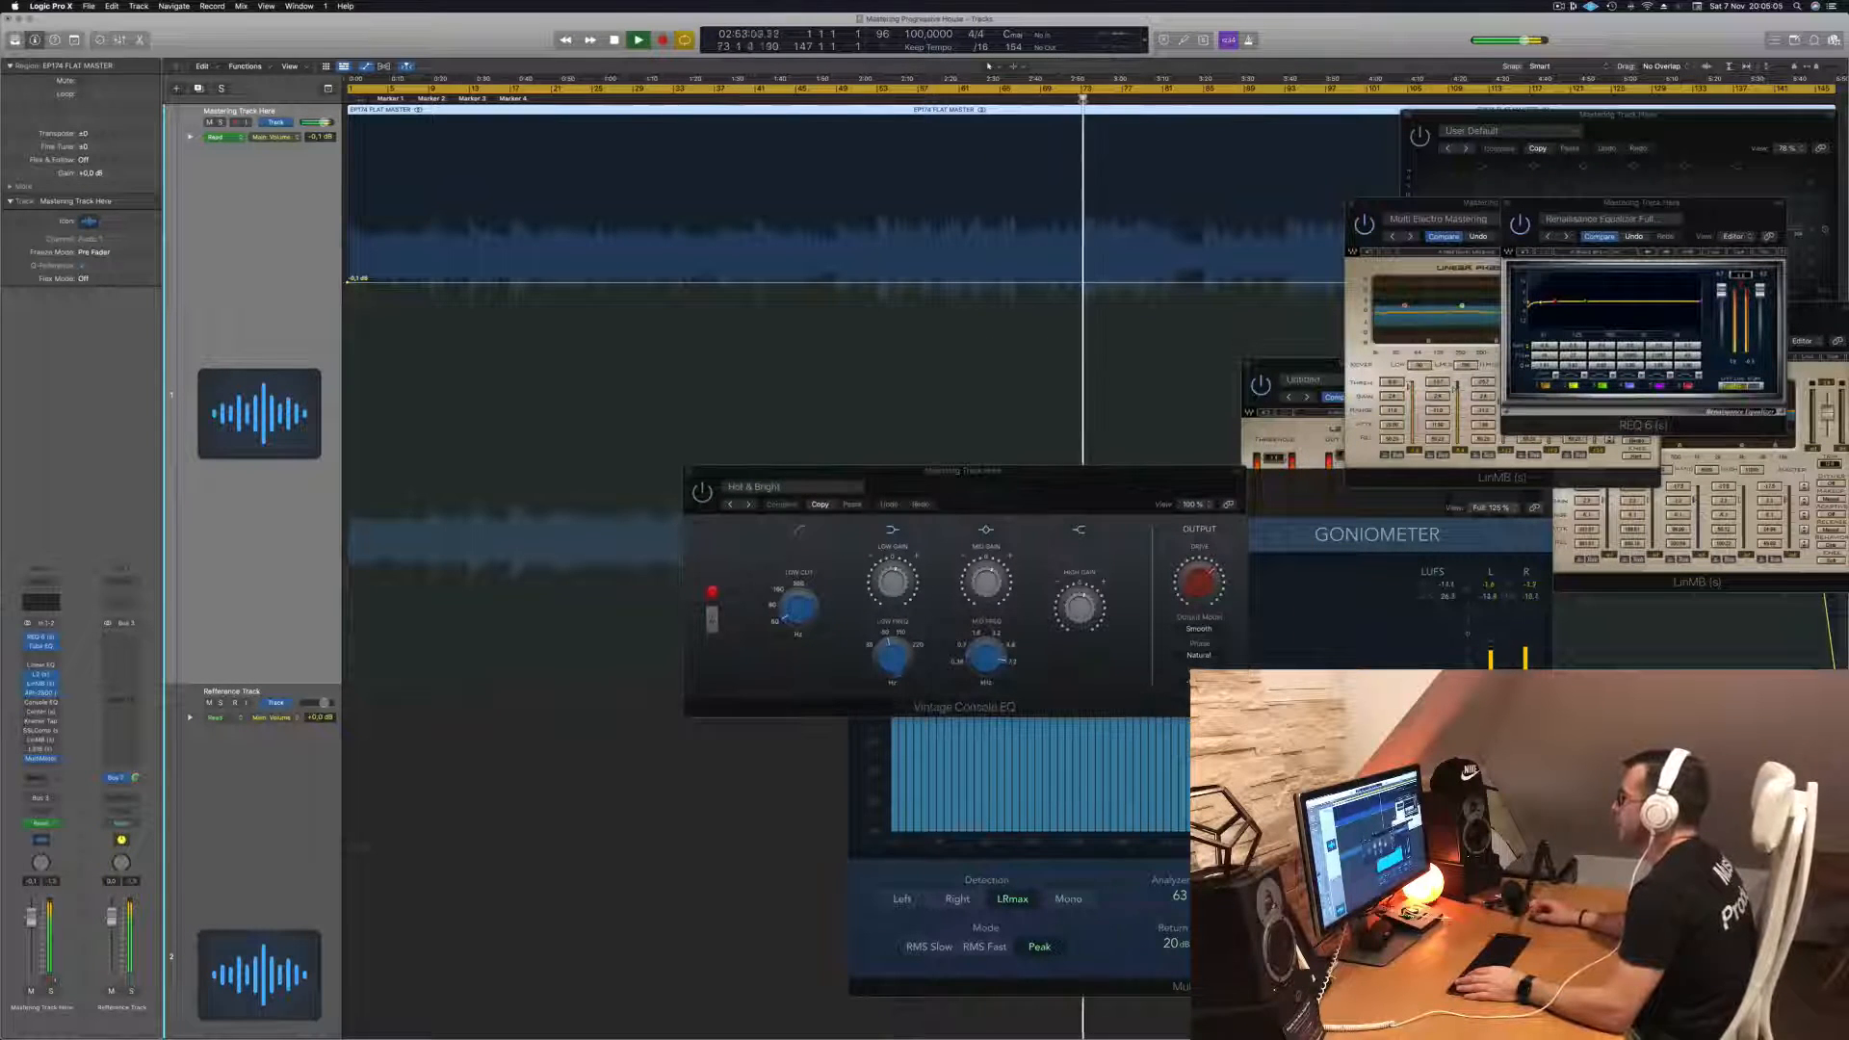
click(1042, 98)
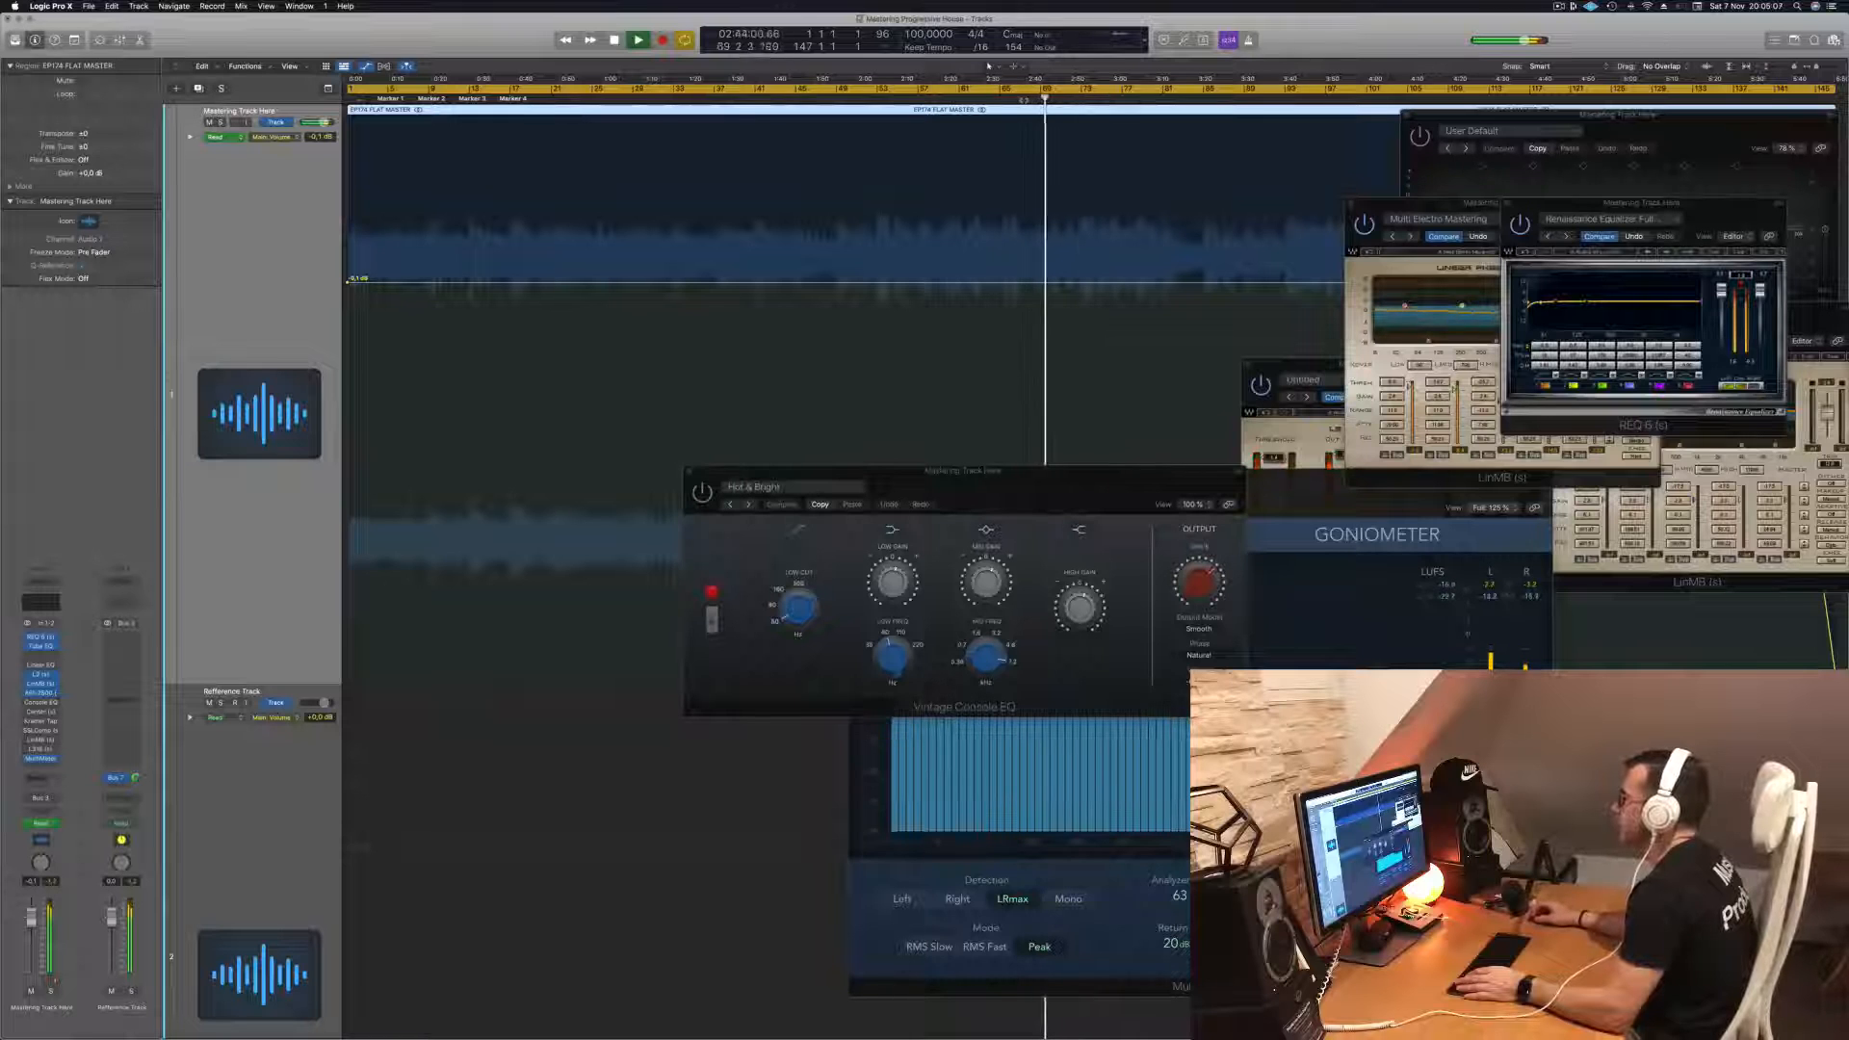
- Toggle the Vintage Console EQ's bypass while auditioning different song positions, then close its window
click(697, 490)
drag(1023, 490, 1032, 378)
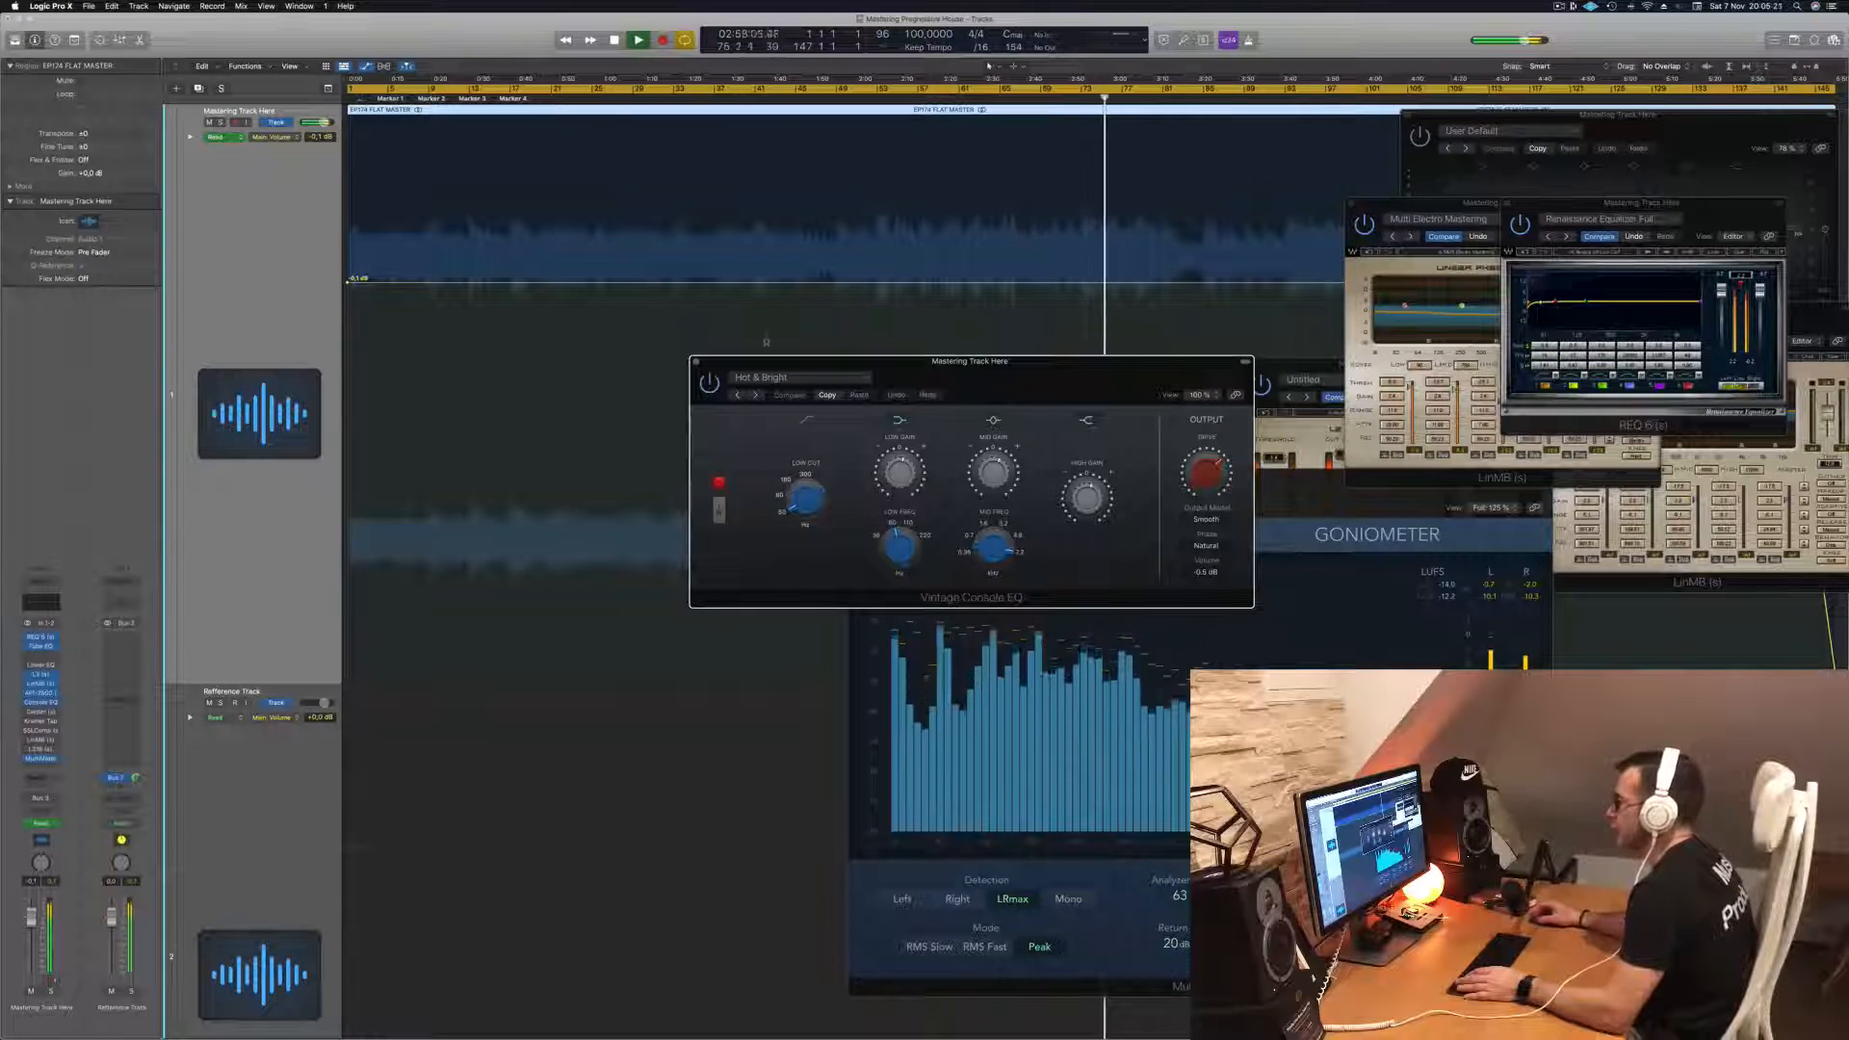
drag(729, 382, 725, 383)
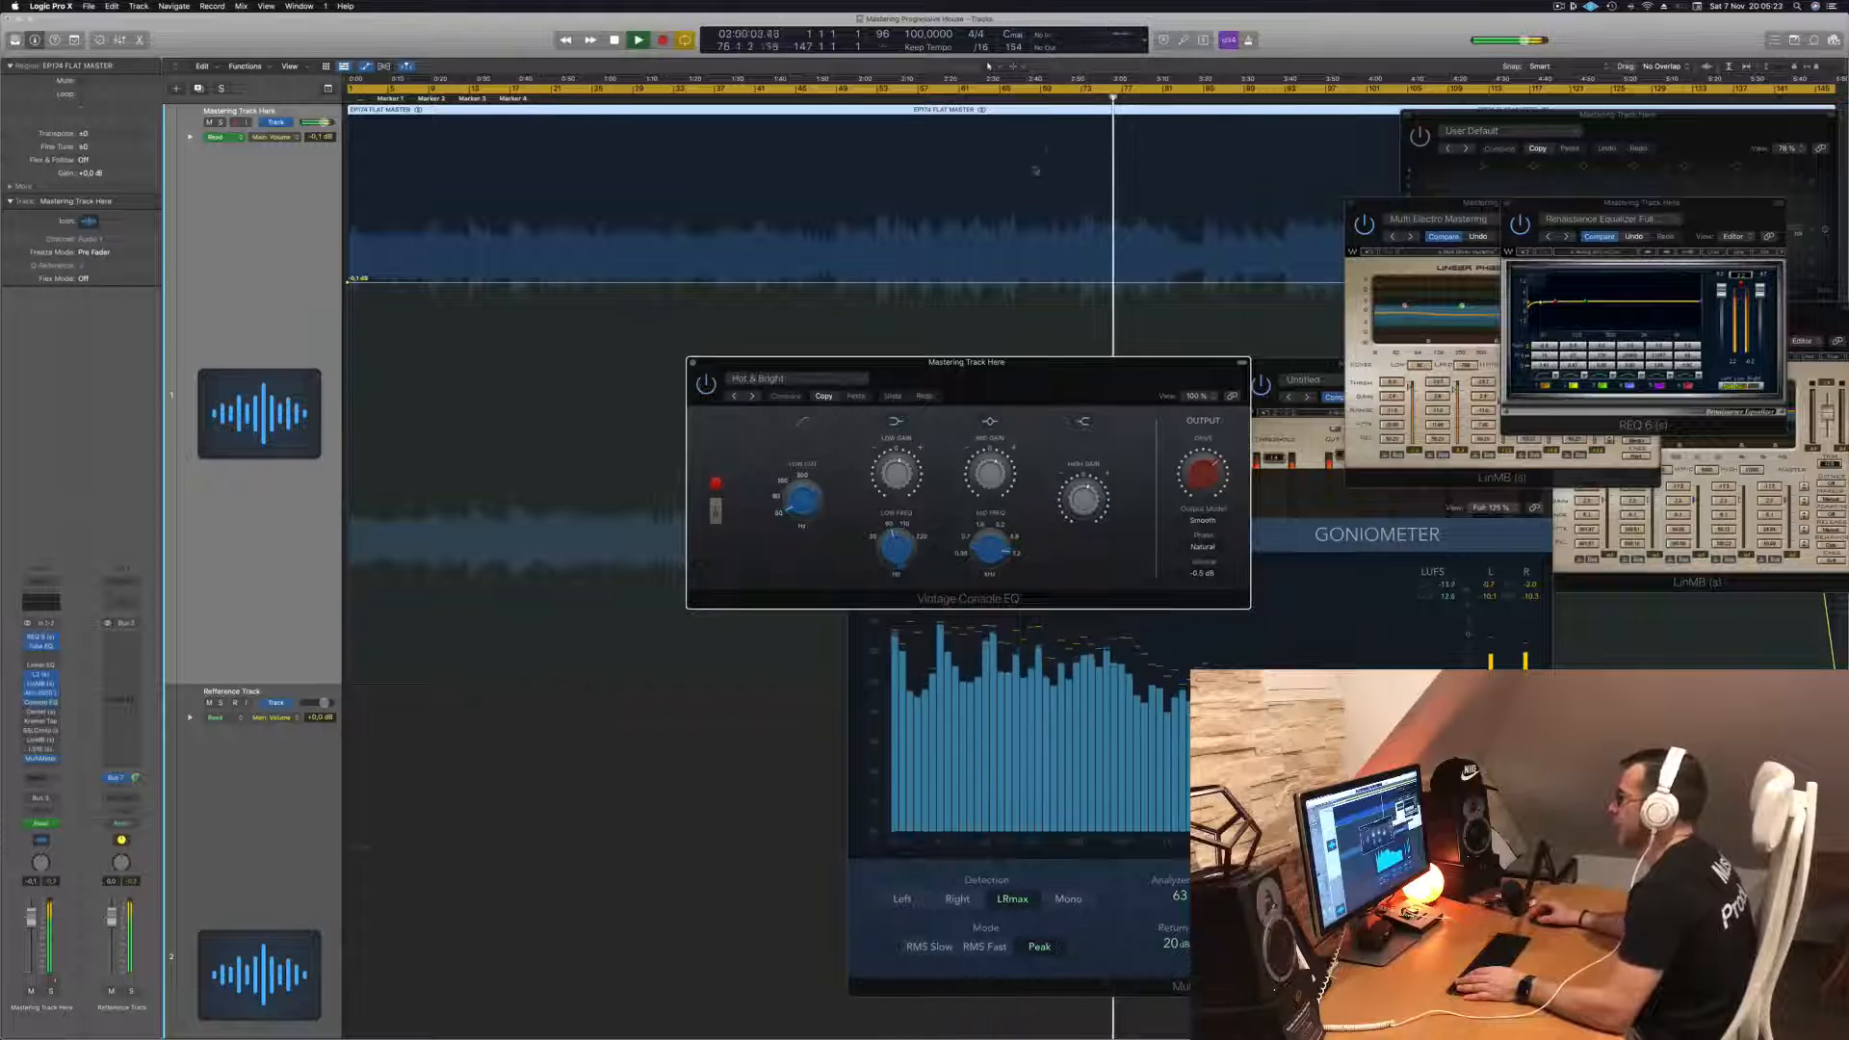
click(1018, 98)
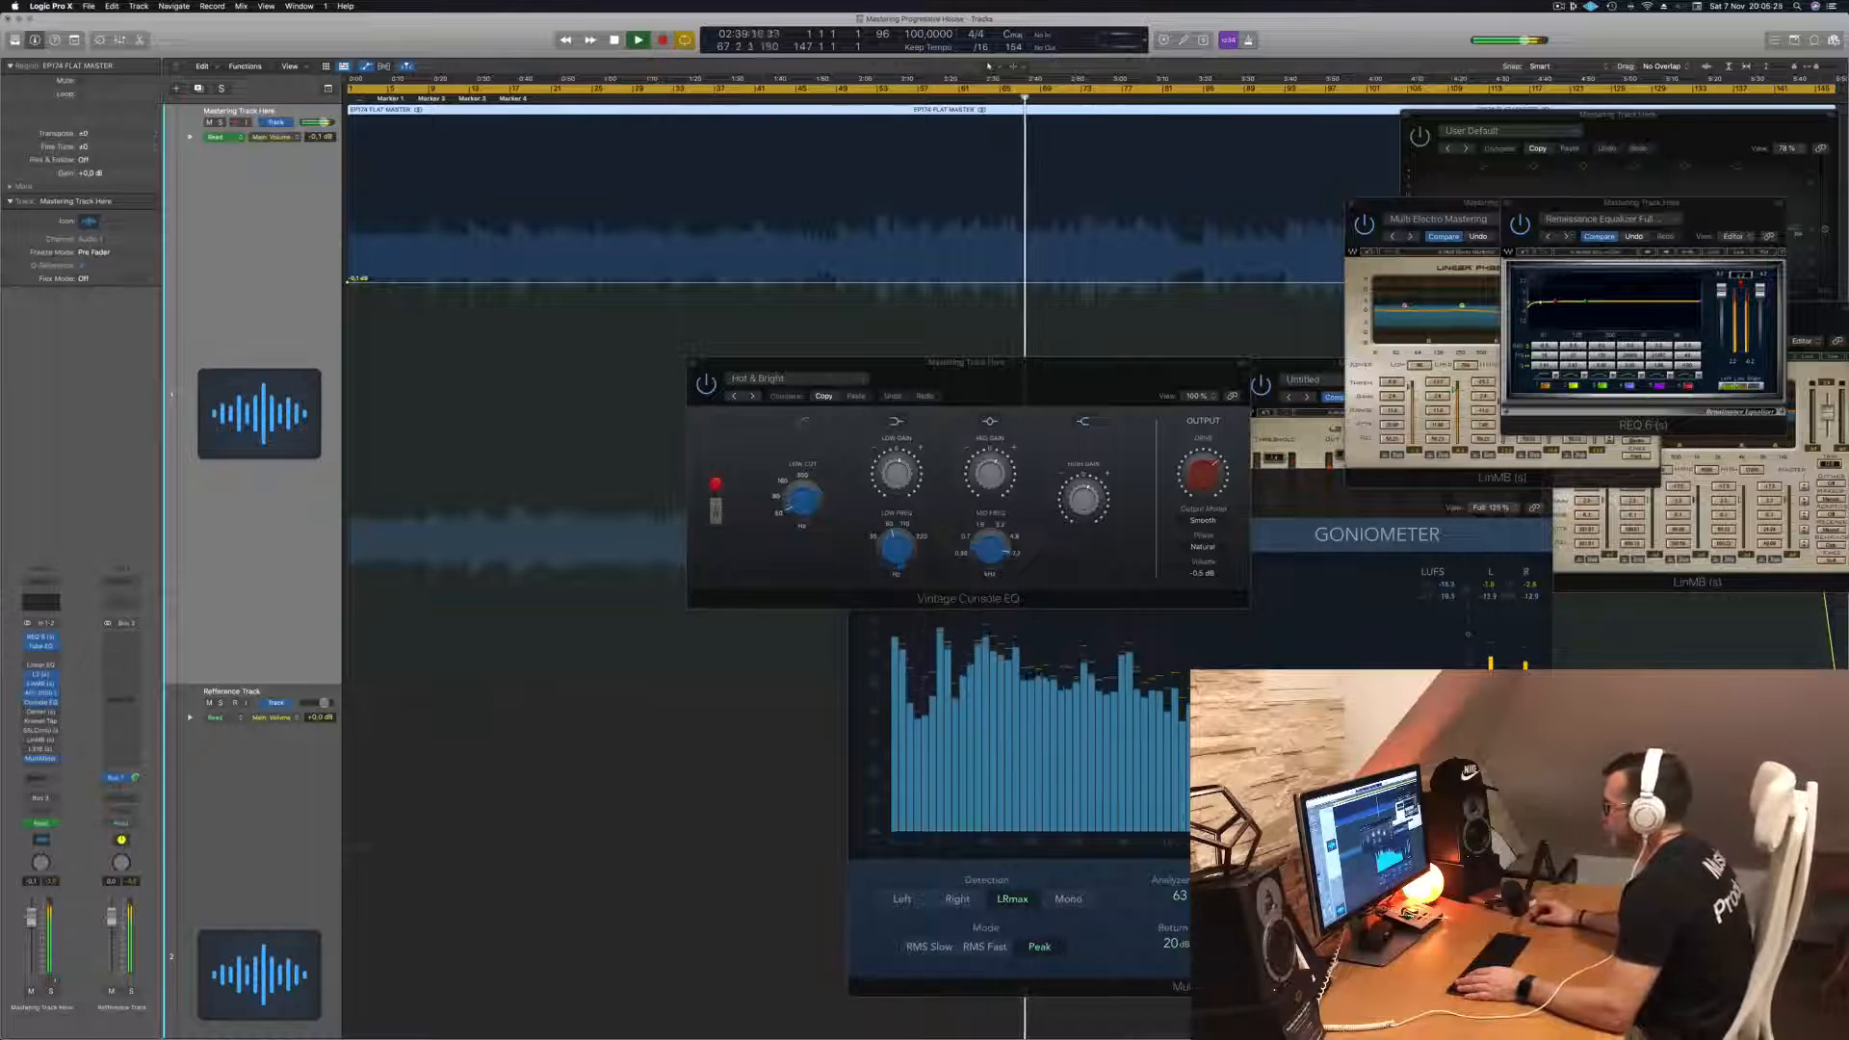
drag(1146, 370, 1060, 370)
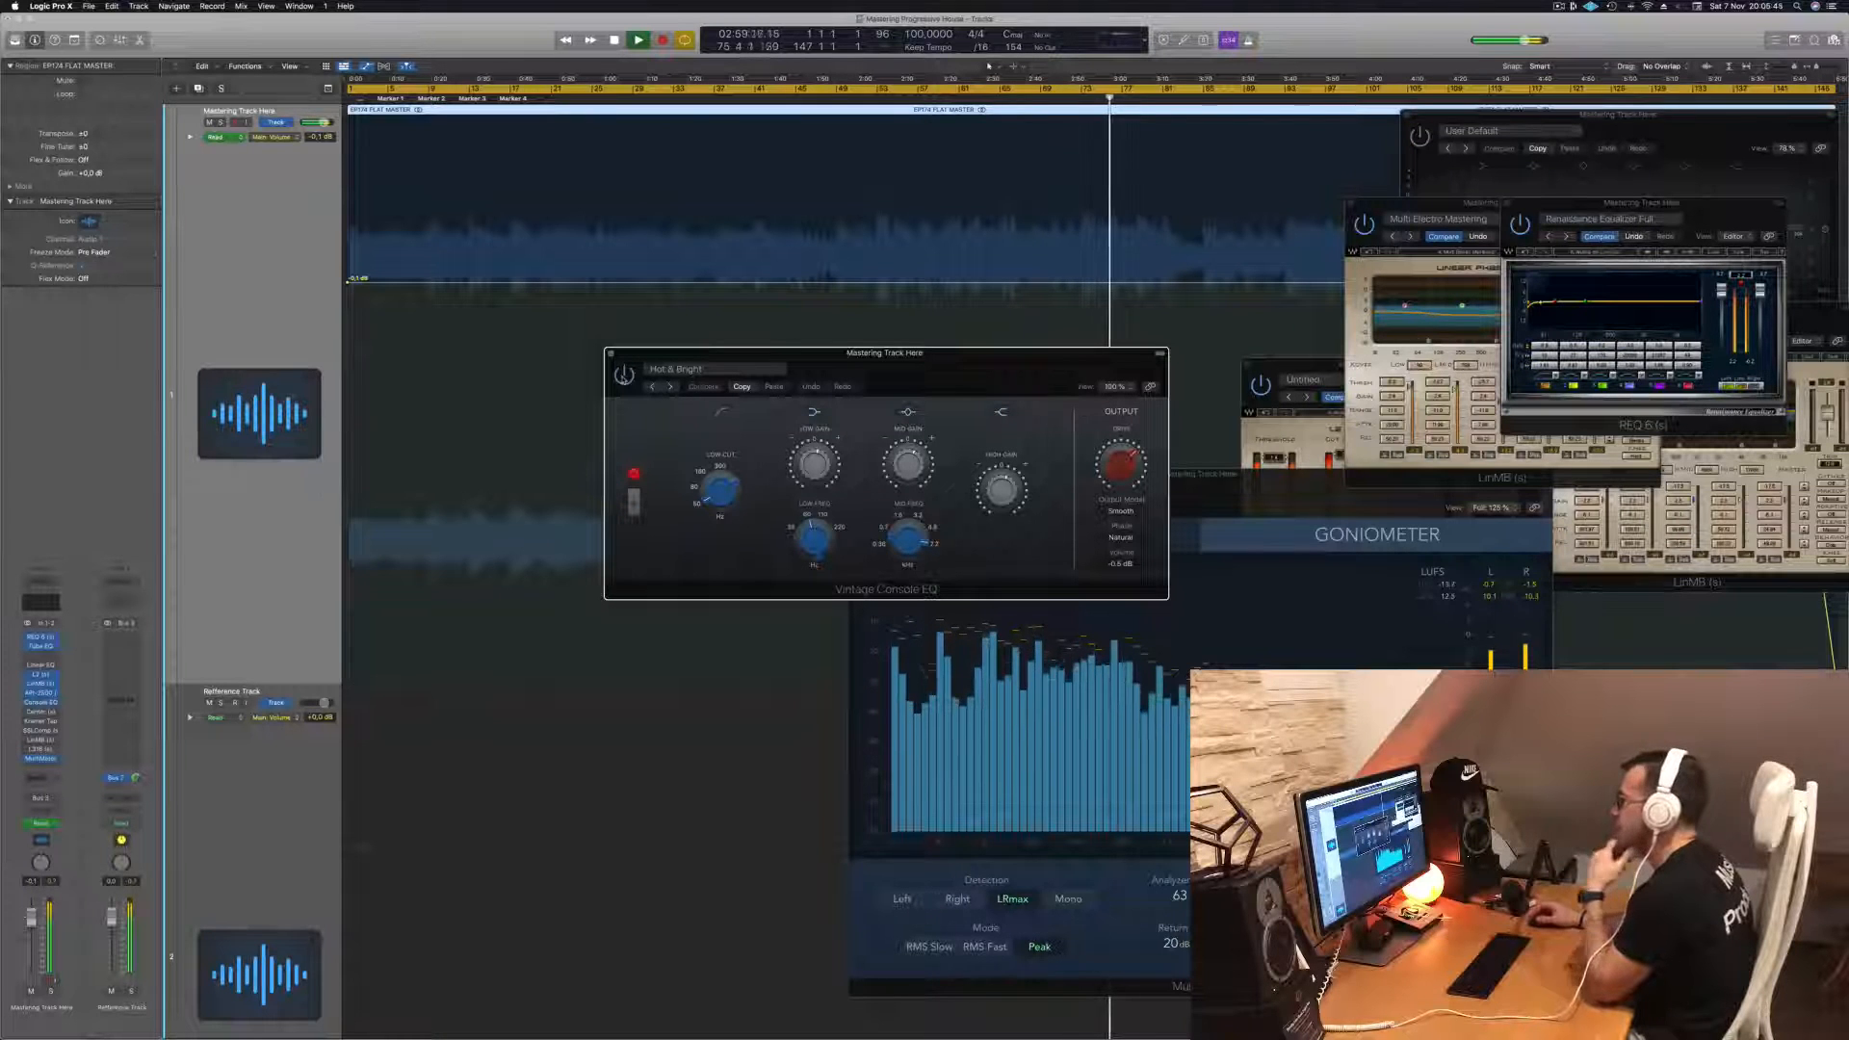
drag(883, 378, 866, 381)
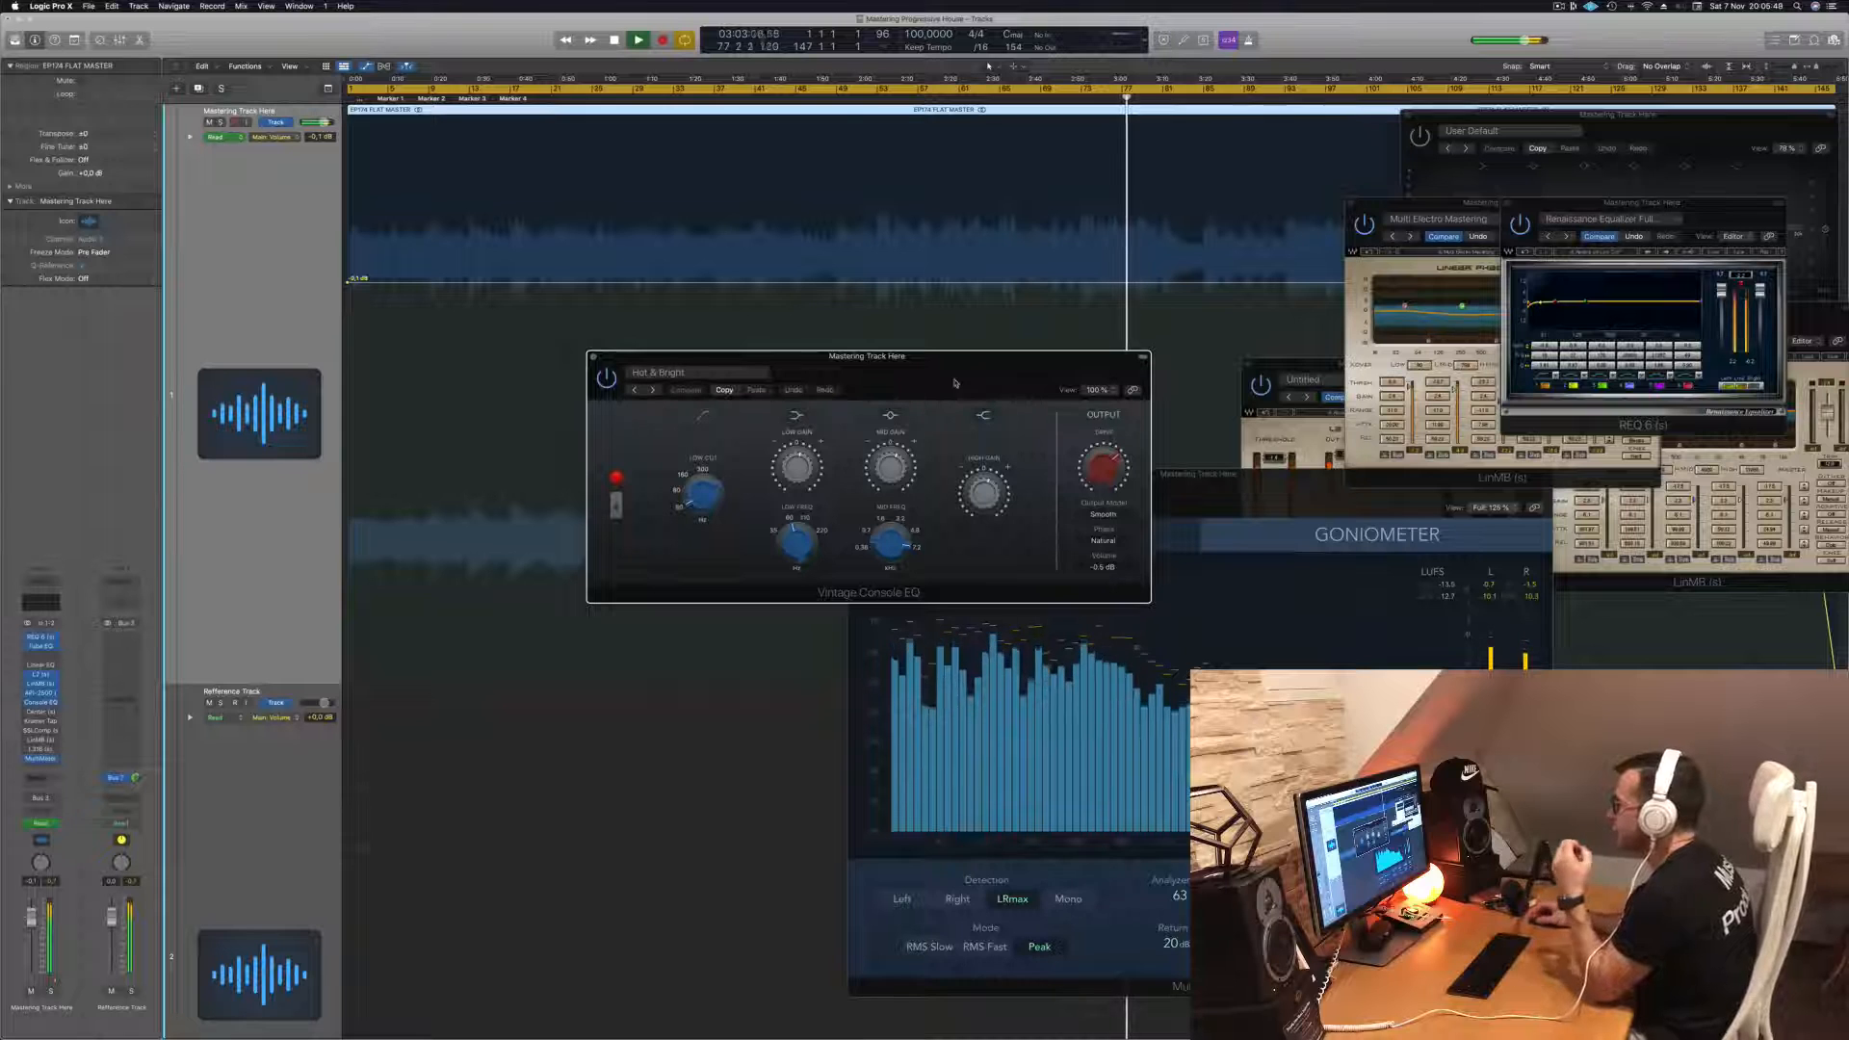
click(594, 357)
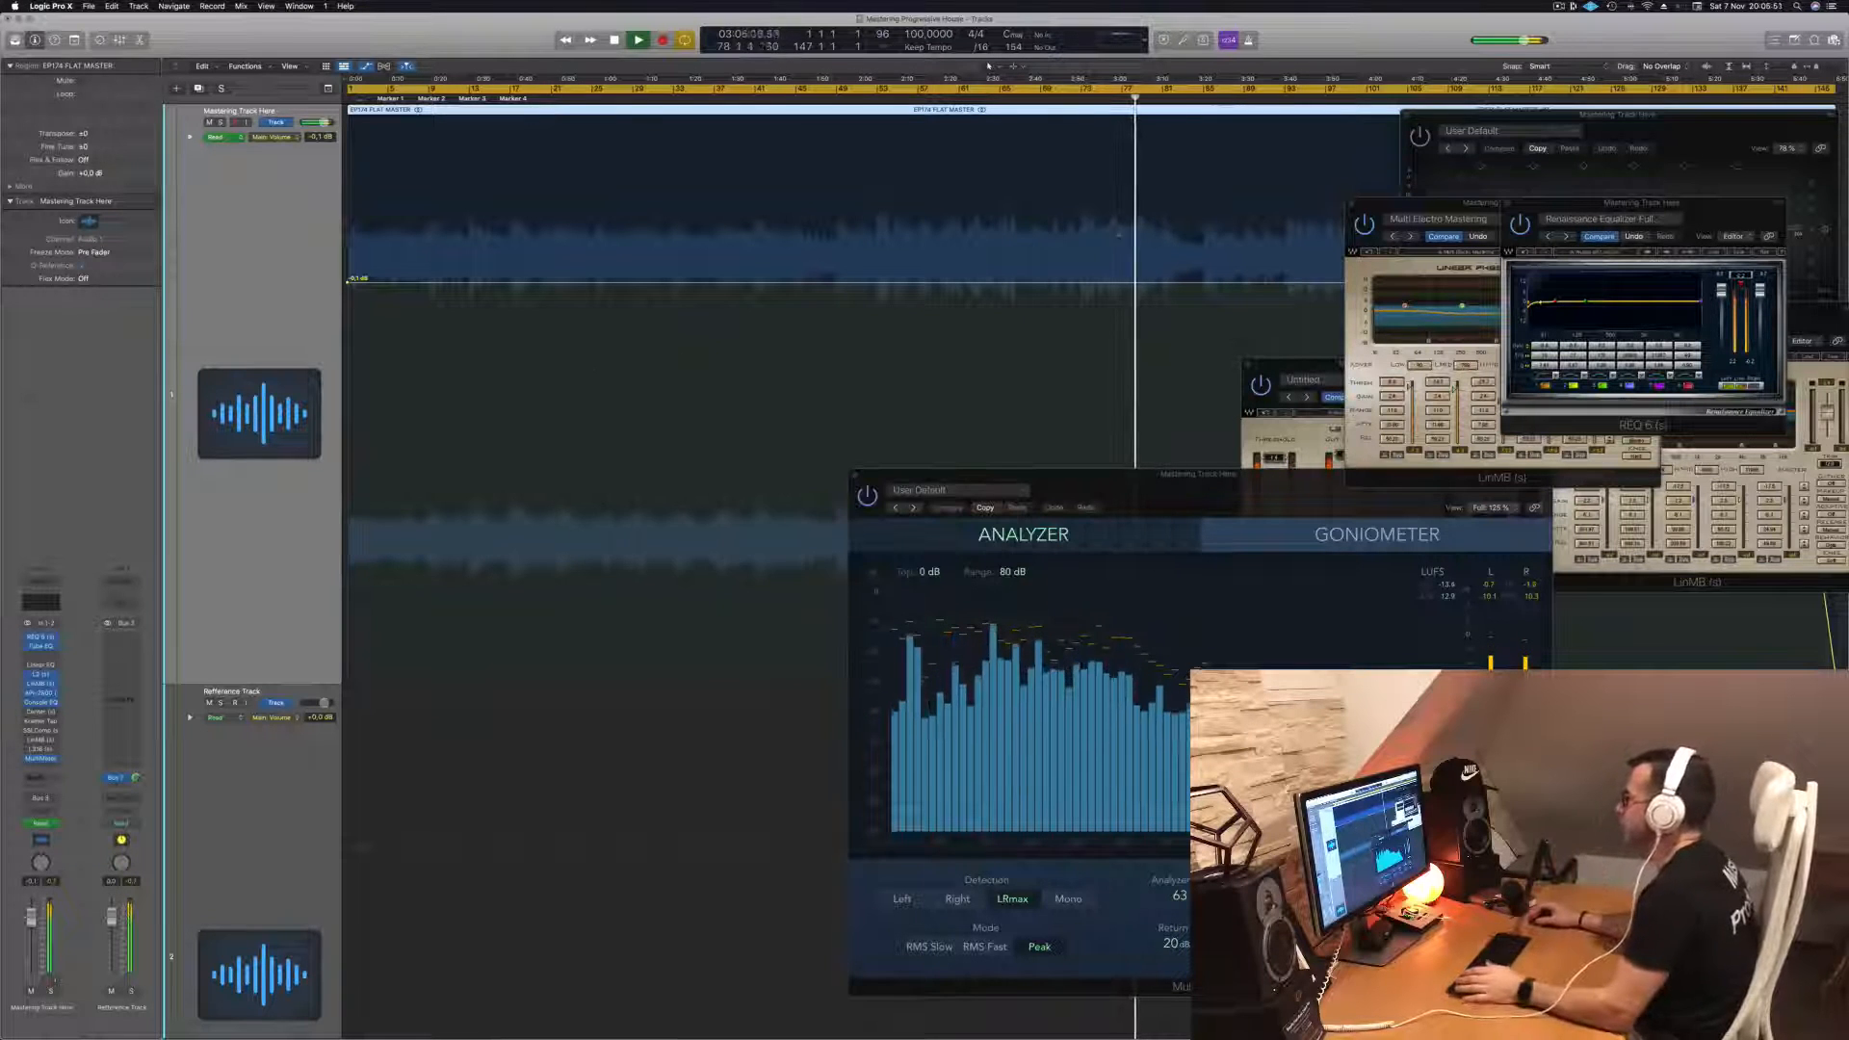
- Move the MultiMeter window and open the Center plugin insert window beside it
drag(1136, 477, 1313, 414)
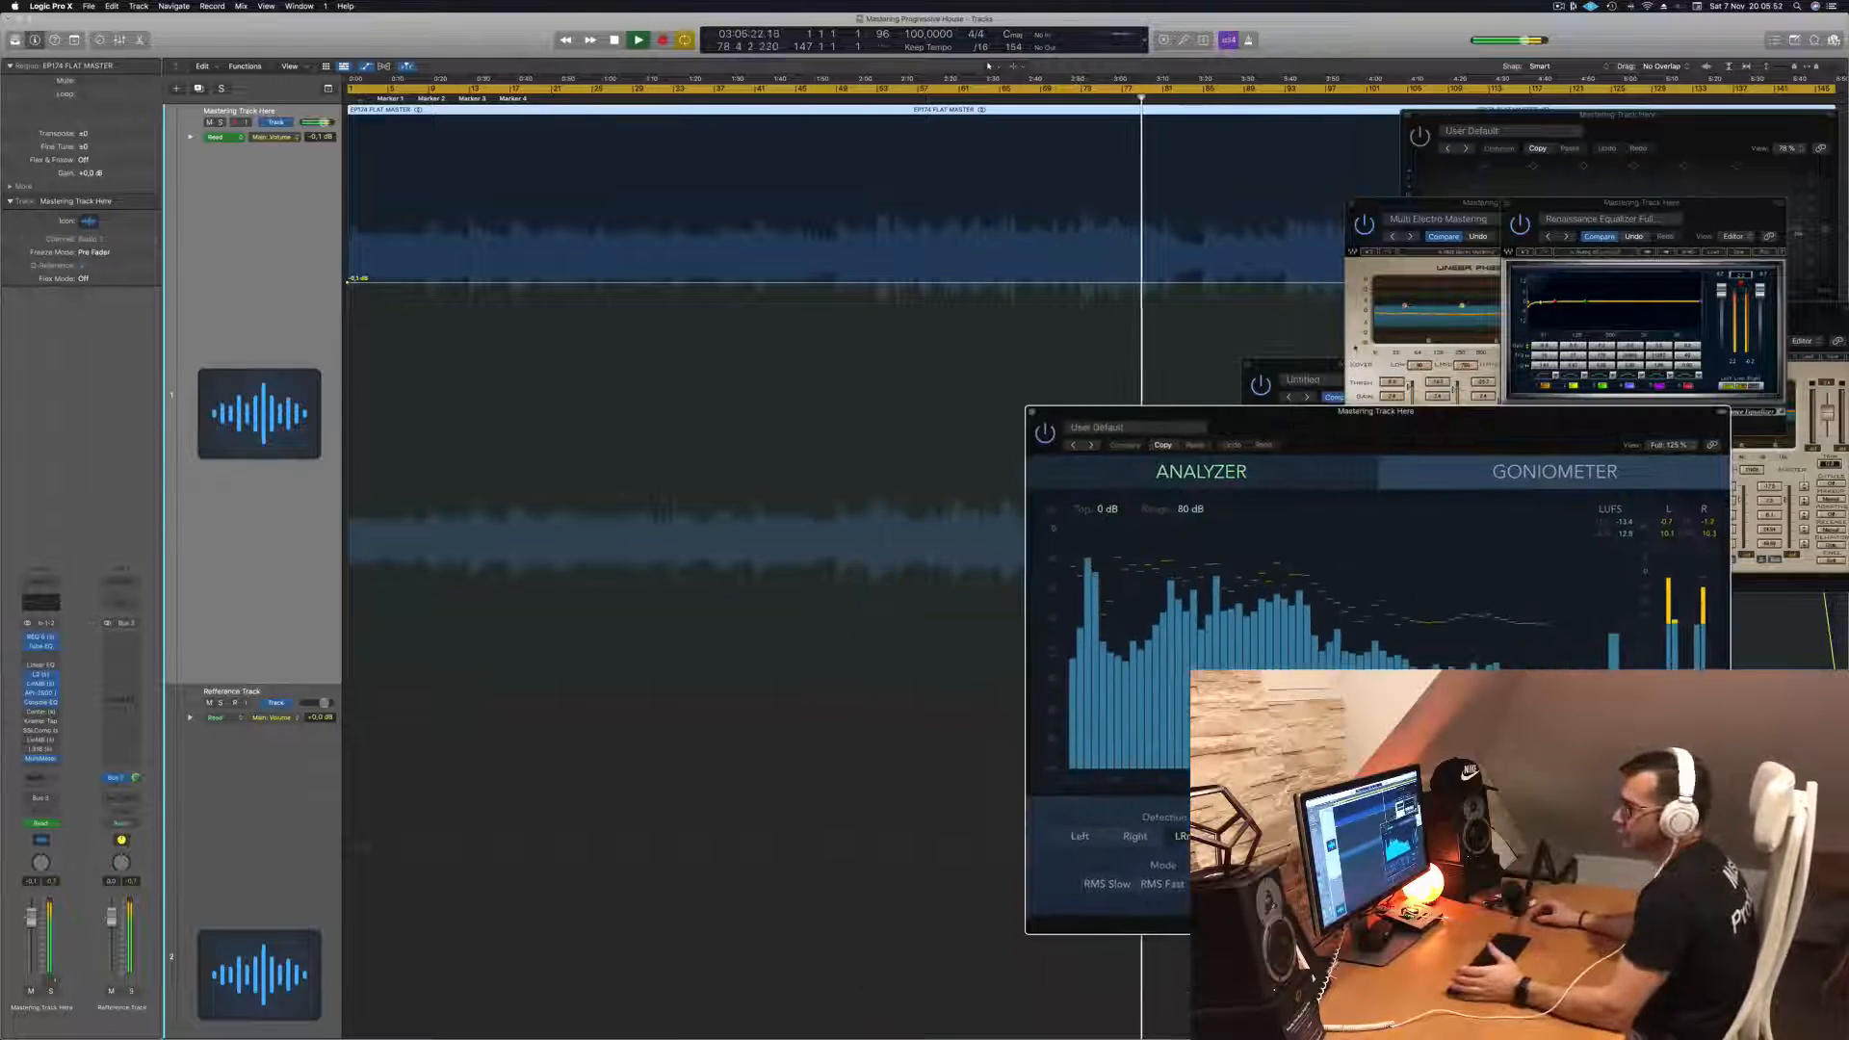
click(40, 711)
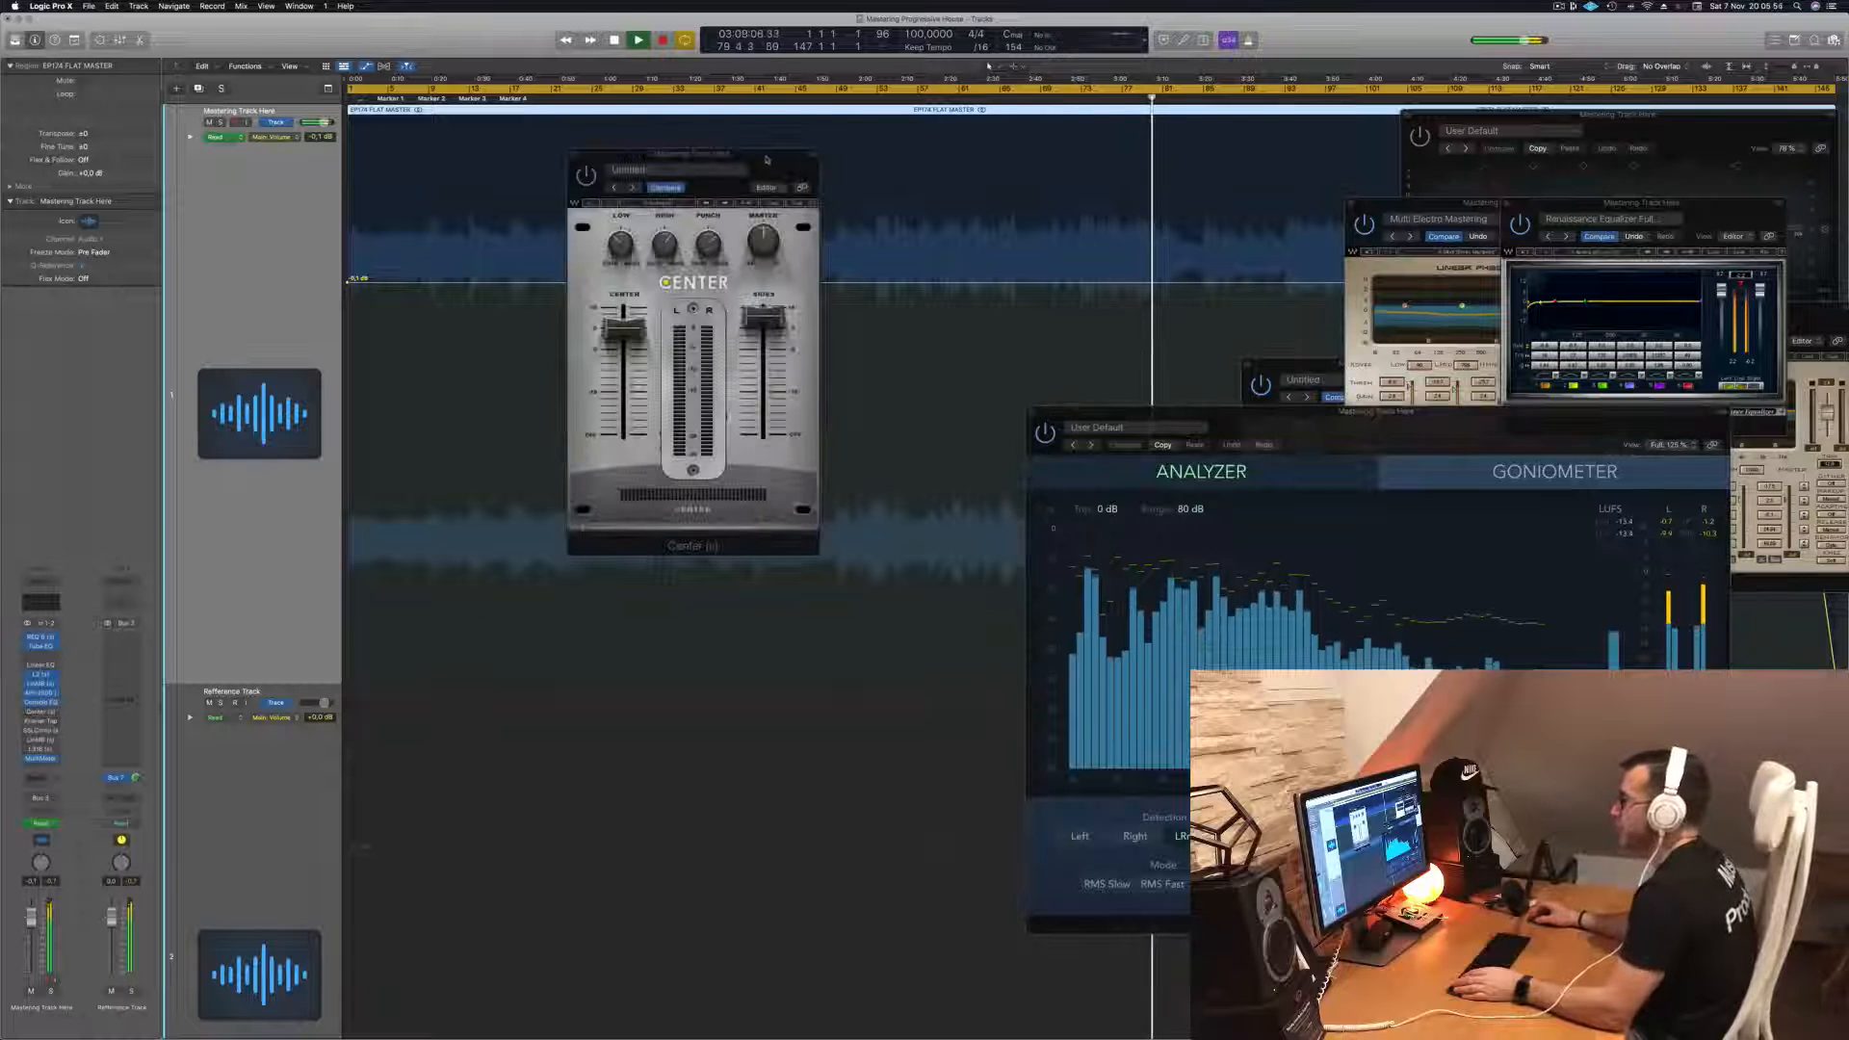
drag(767, 159, 1080, 334)
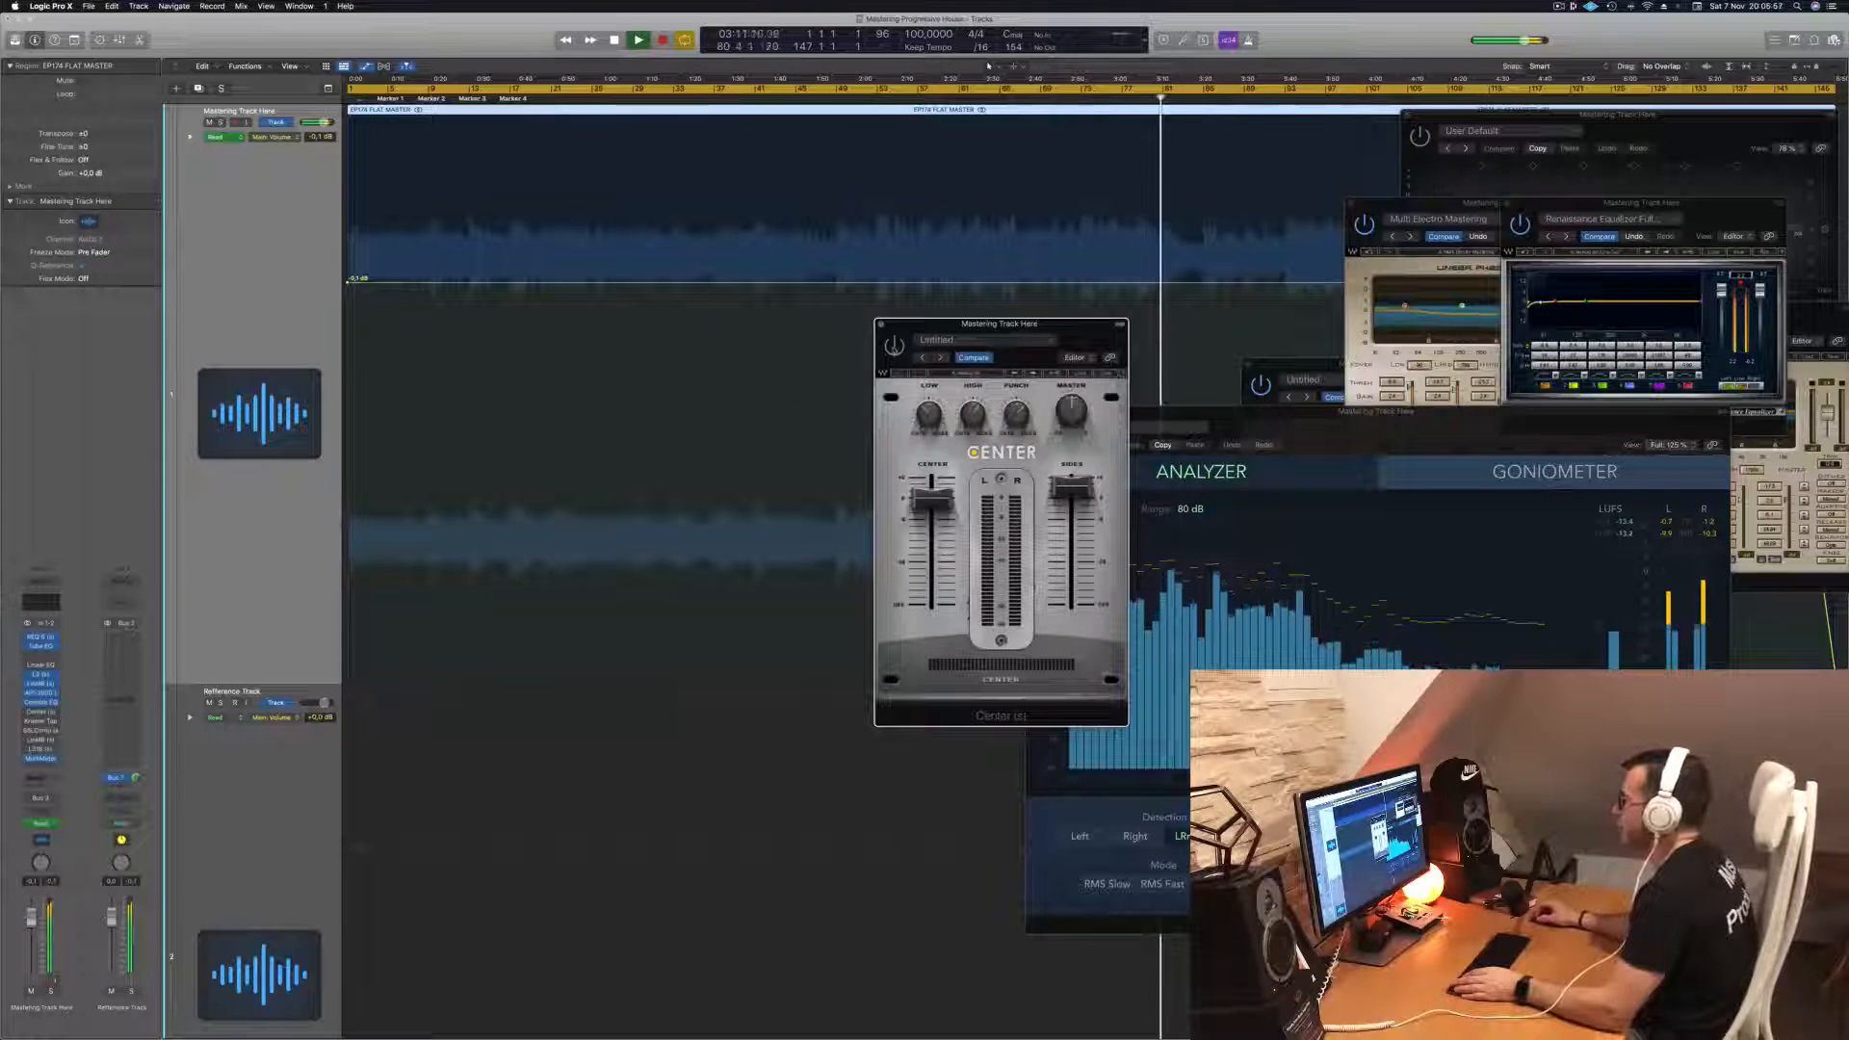
drag(1079, 325, 1081, 330)
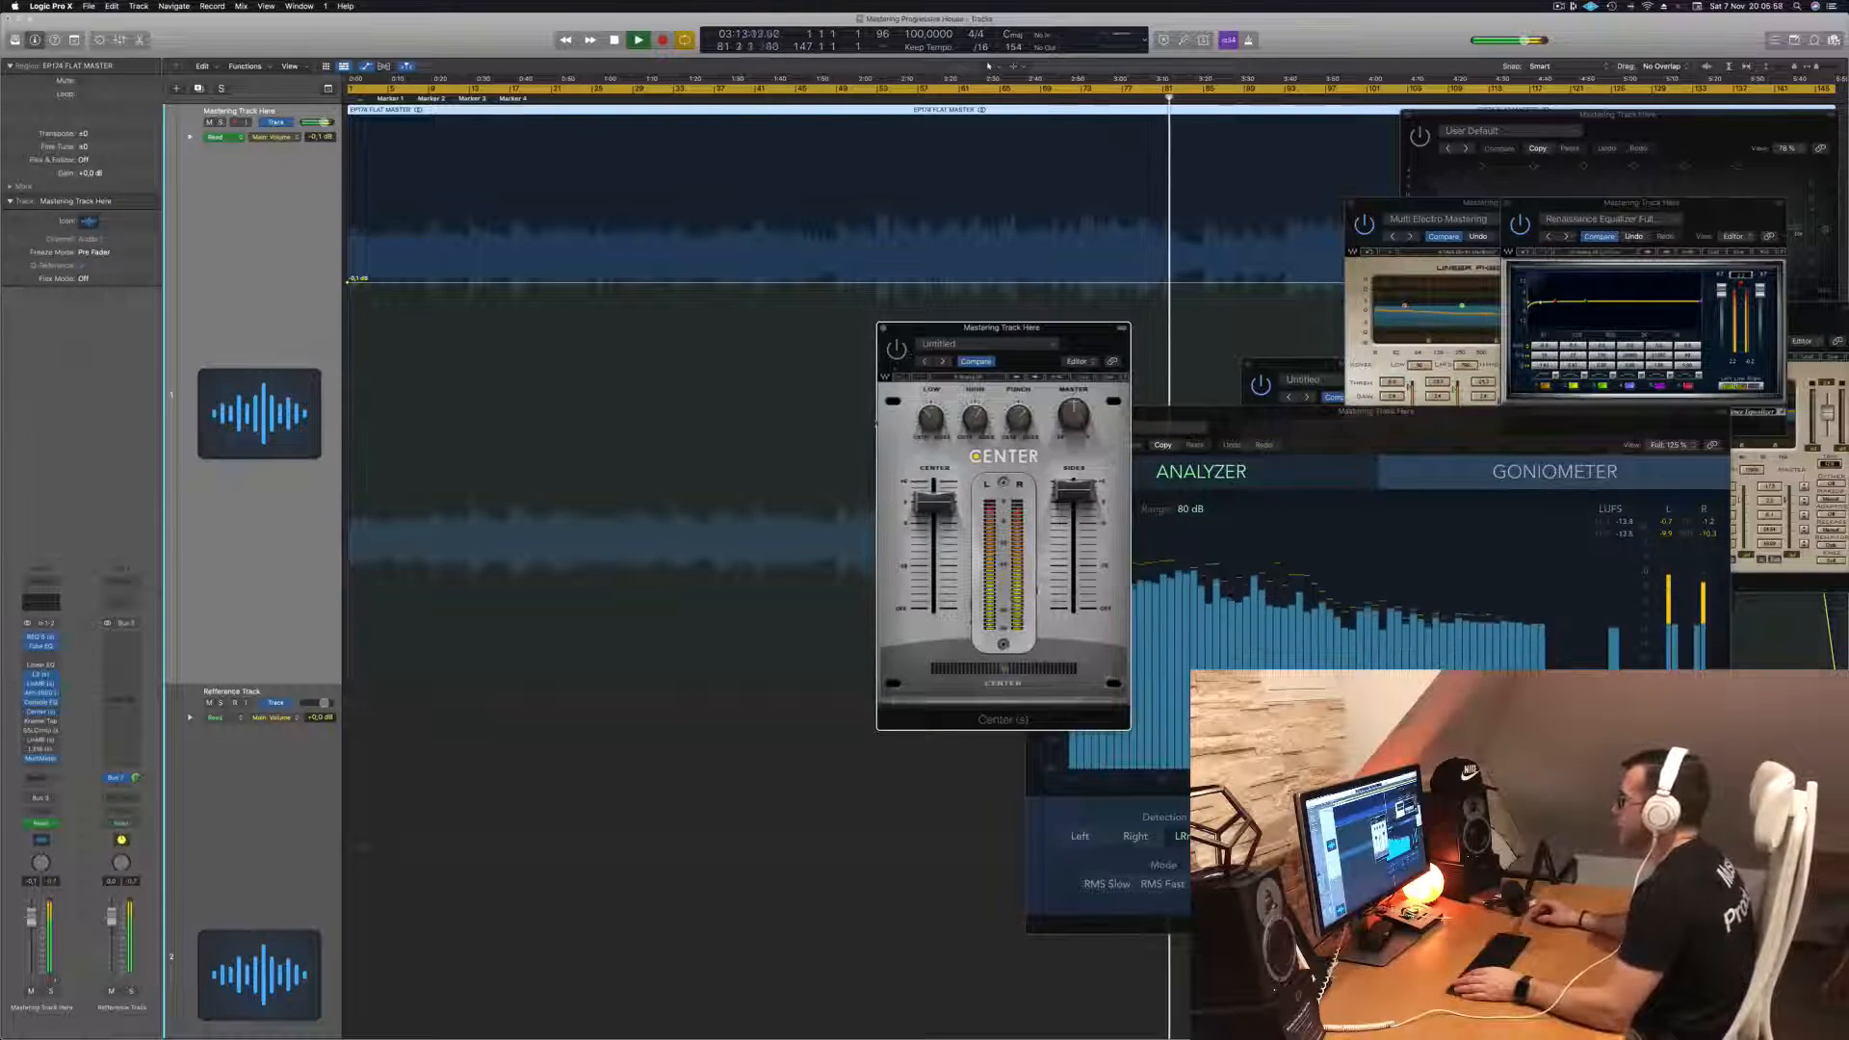
- Reposition the Center window and audition the track from several points and from the start
click(1083, 97)
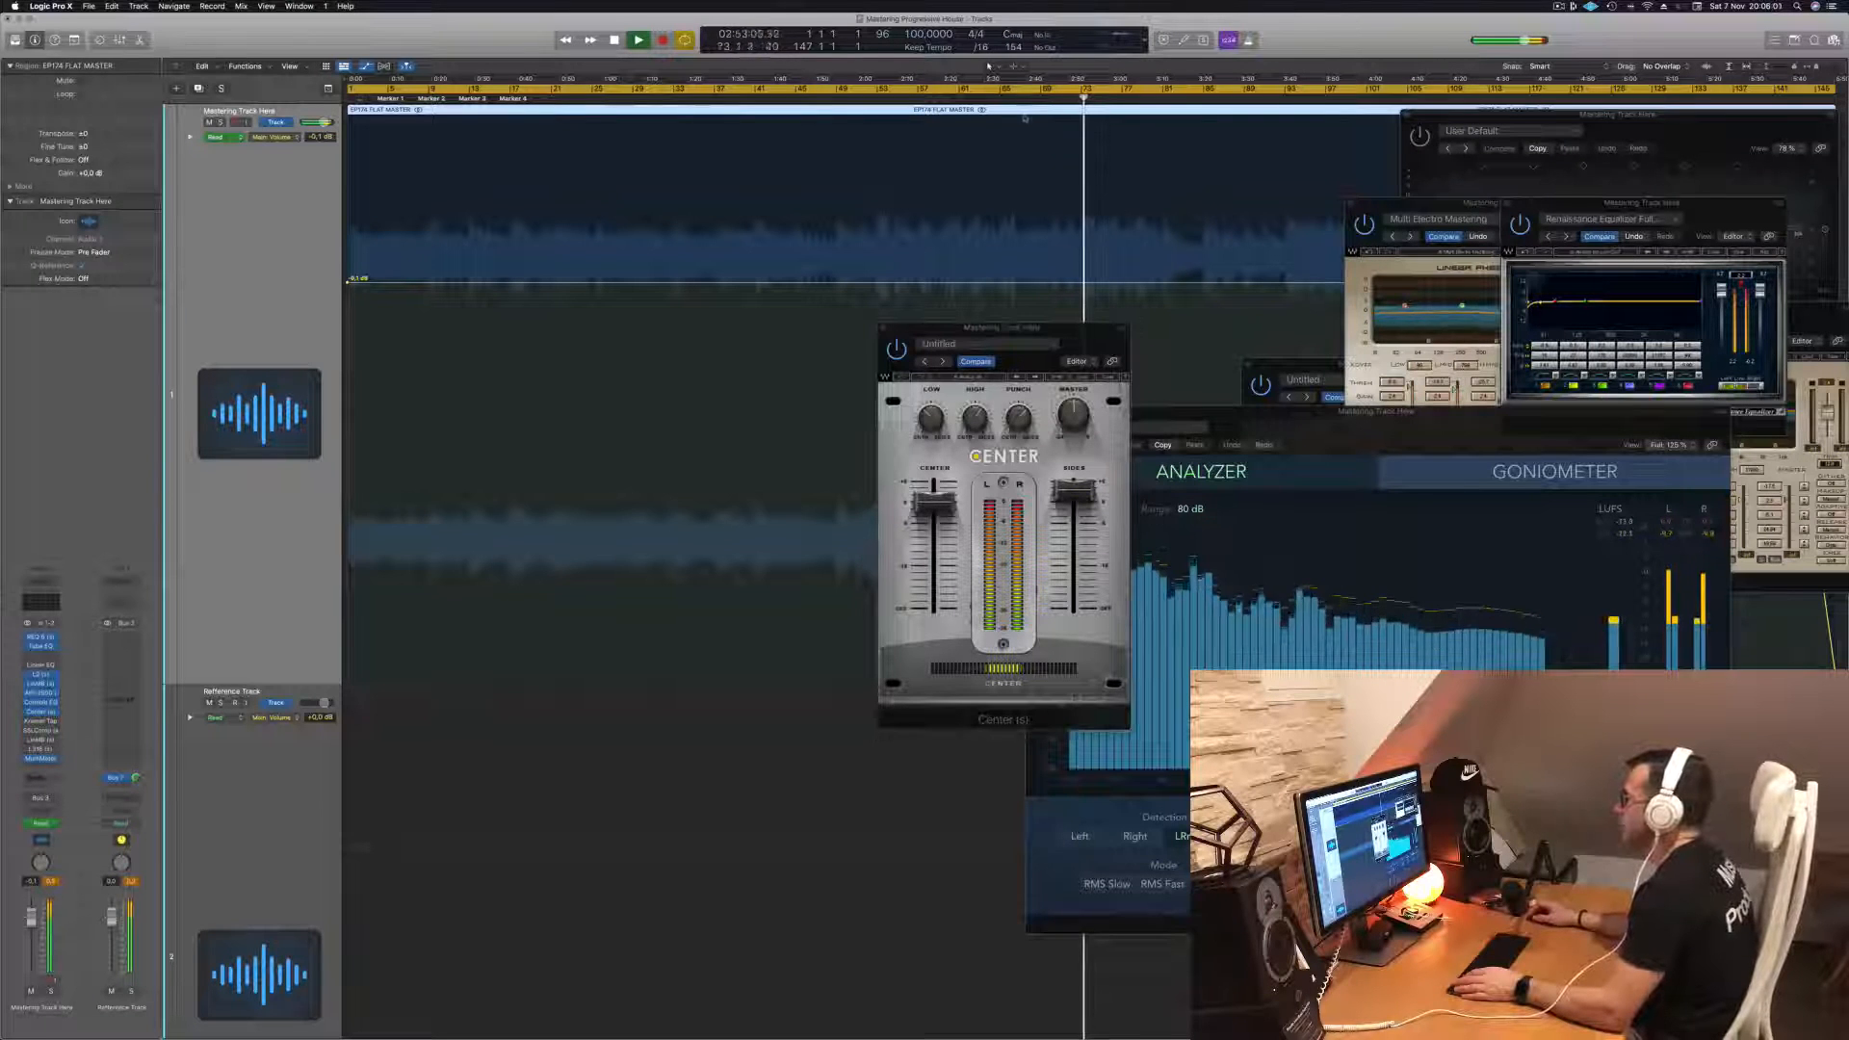
click(1011, 97)
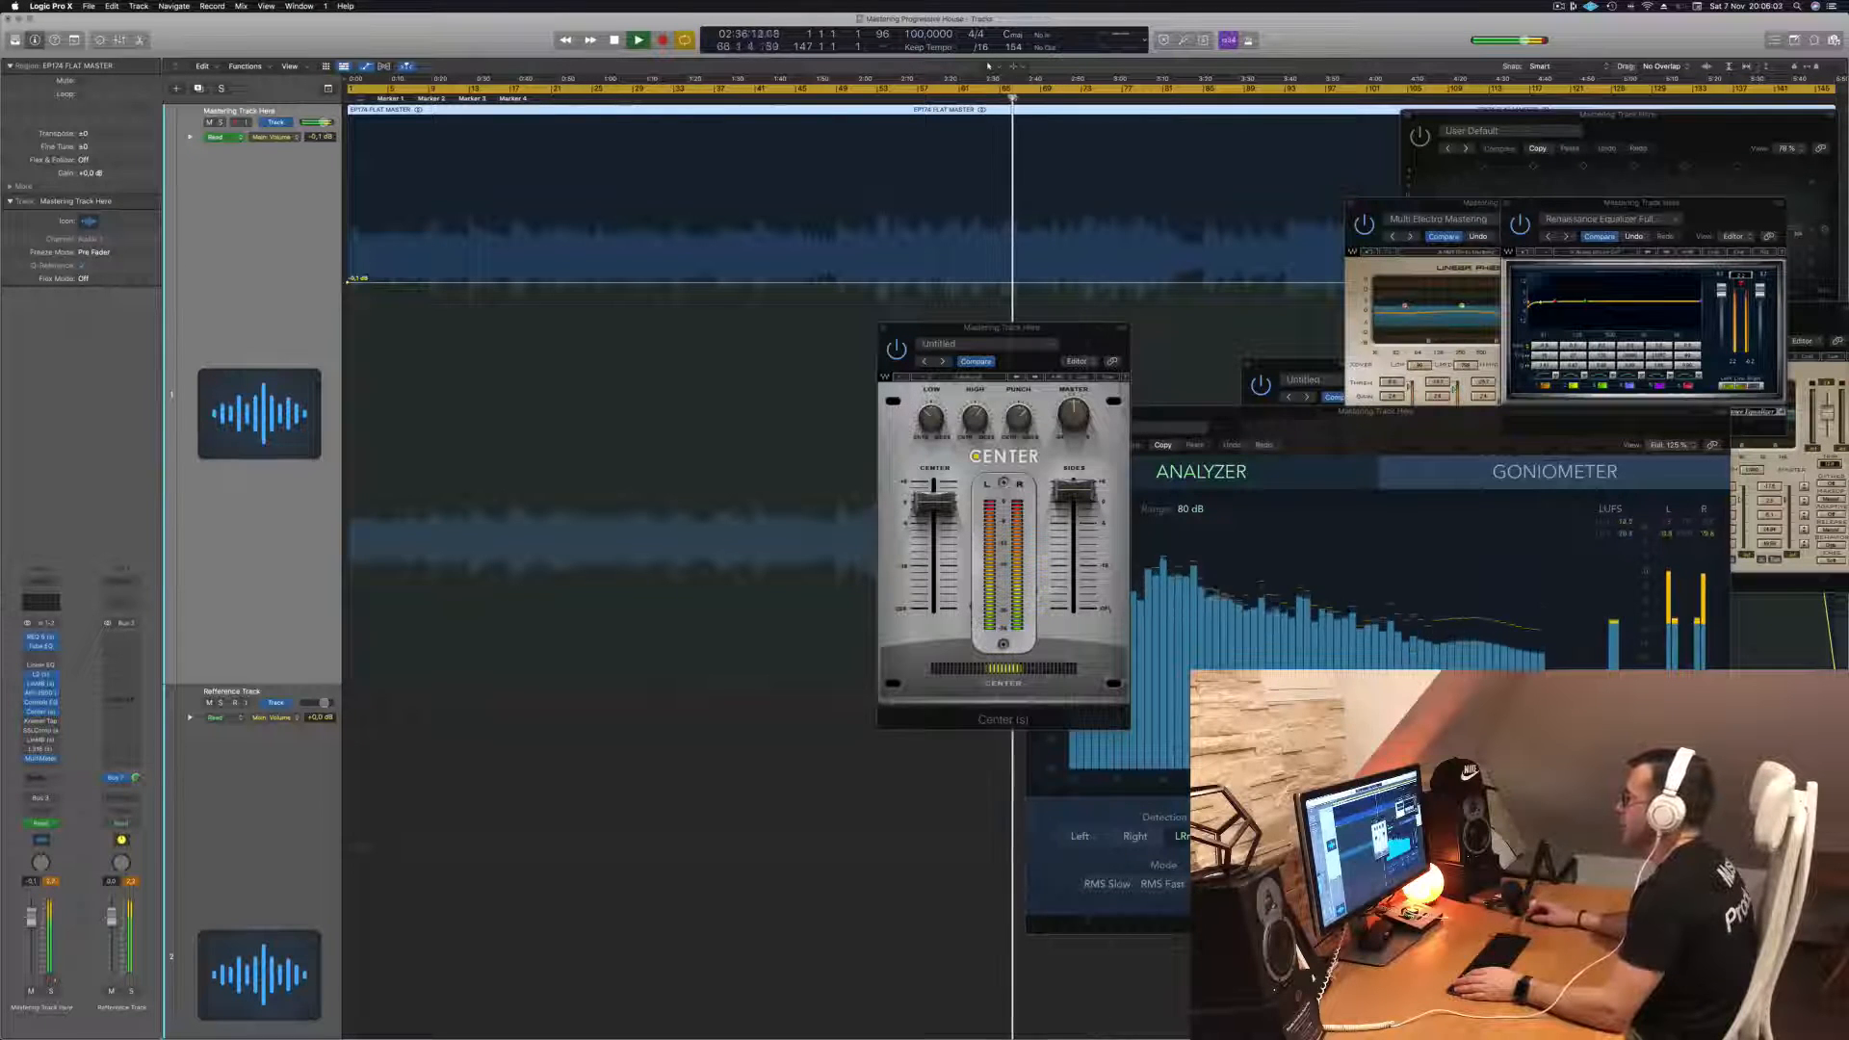
drag(1087, 330, 998, 298)
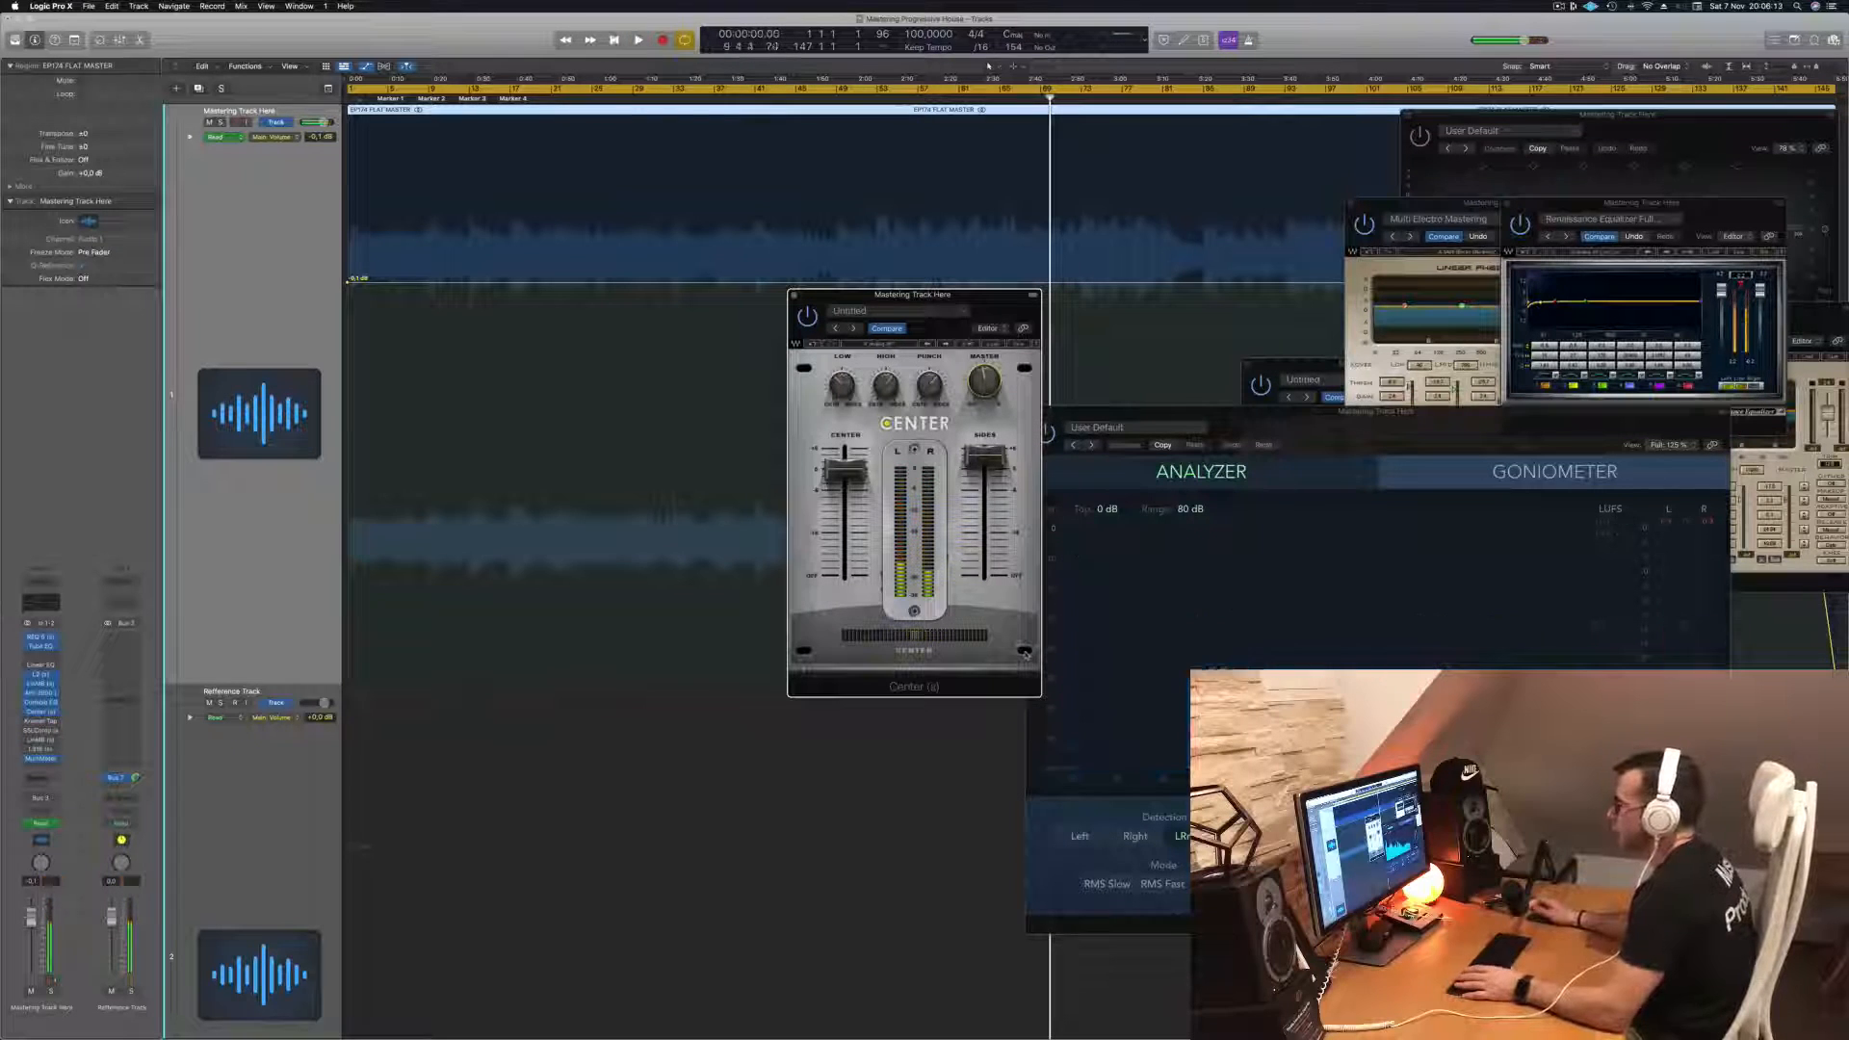
key(Return)
key(space)
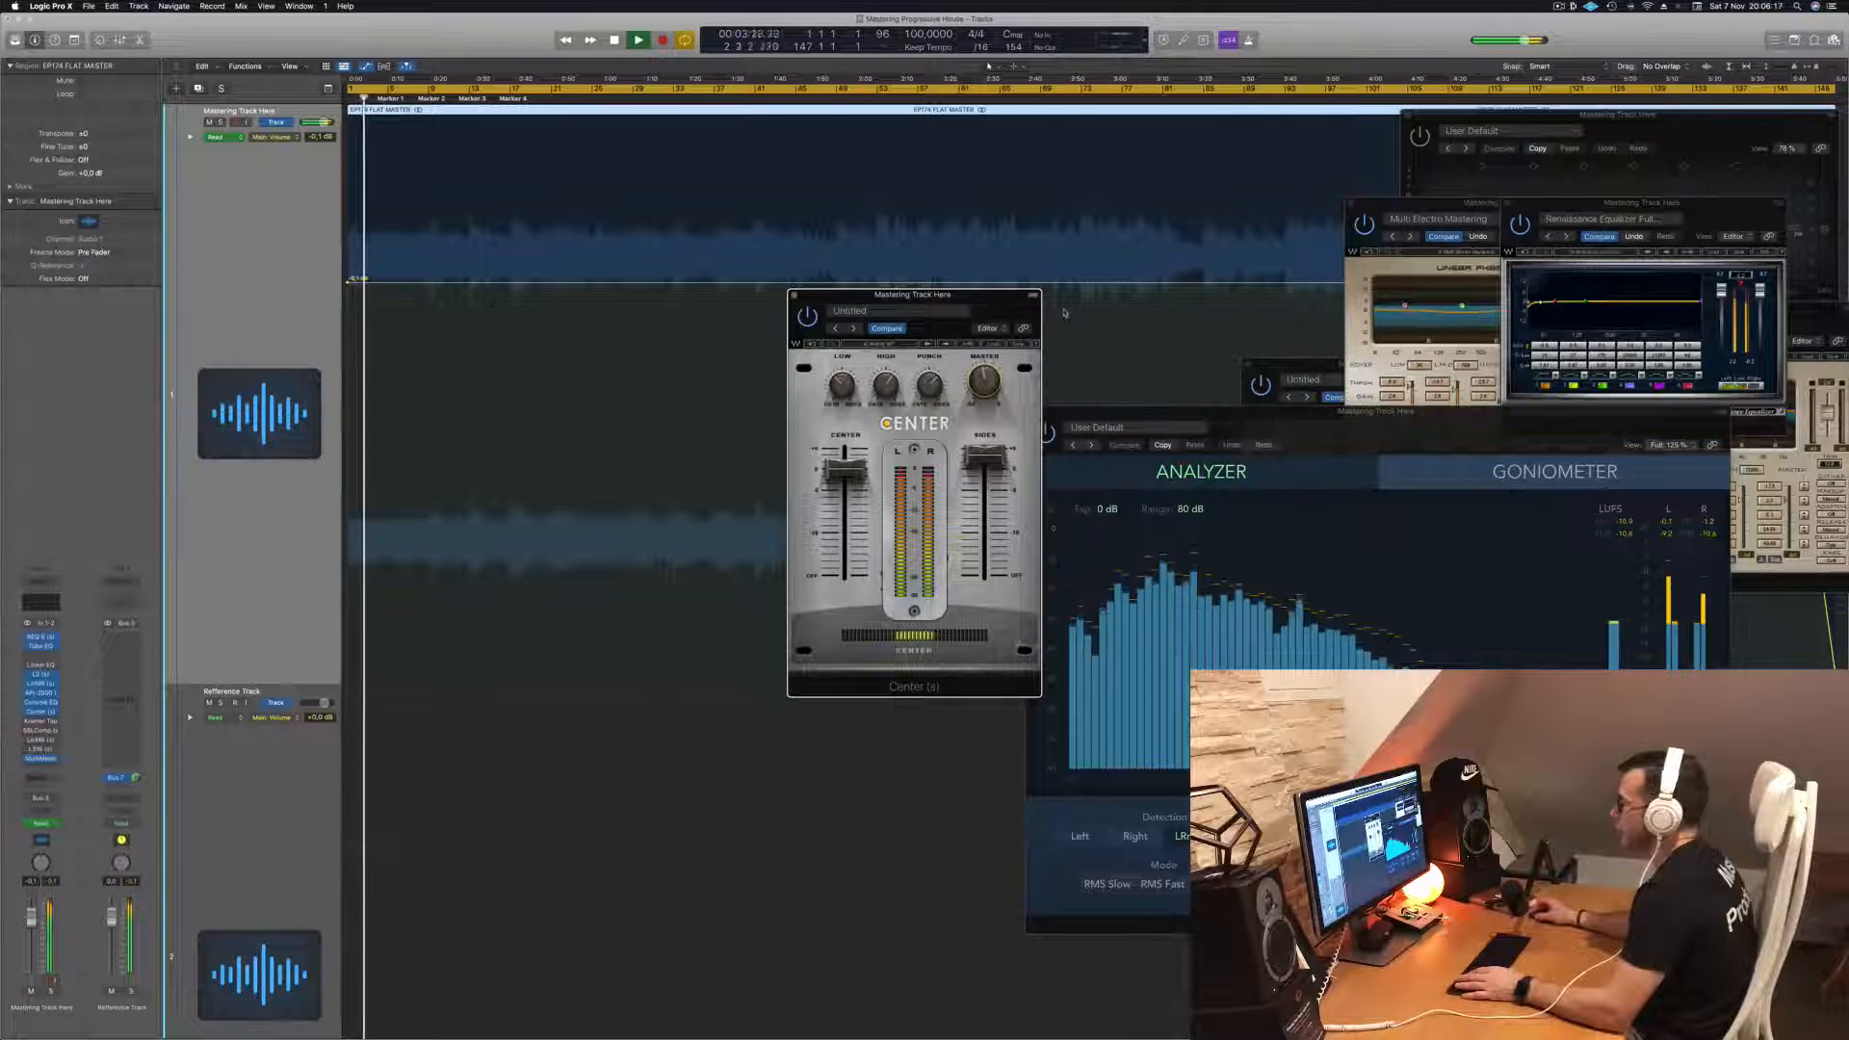
key(space)
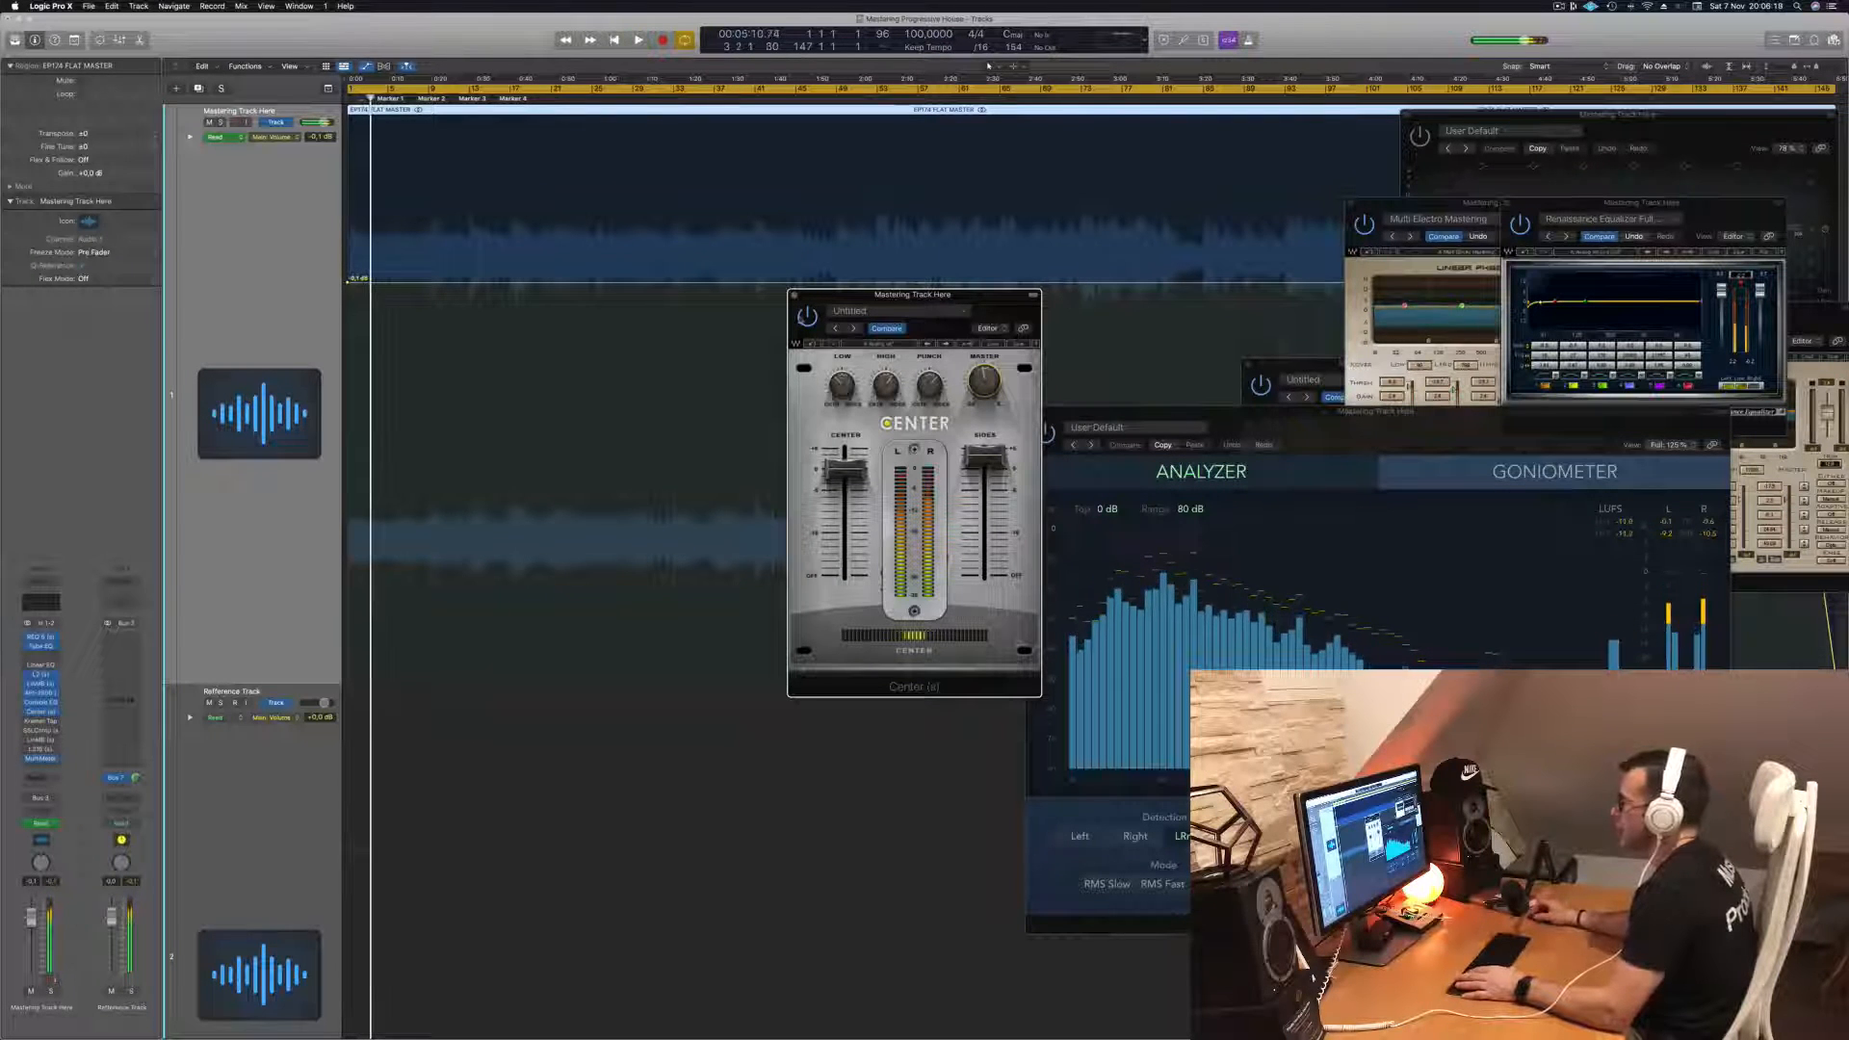
- Toggle the Center plugin's bypass and replay the track to compare
click(806, 324)
key(space)
key(space)
key(space)
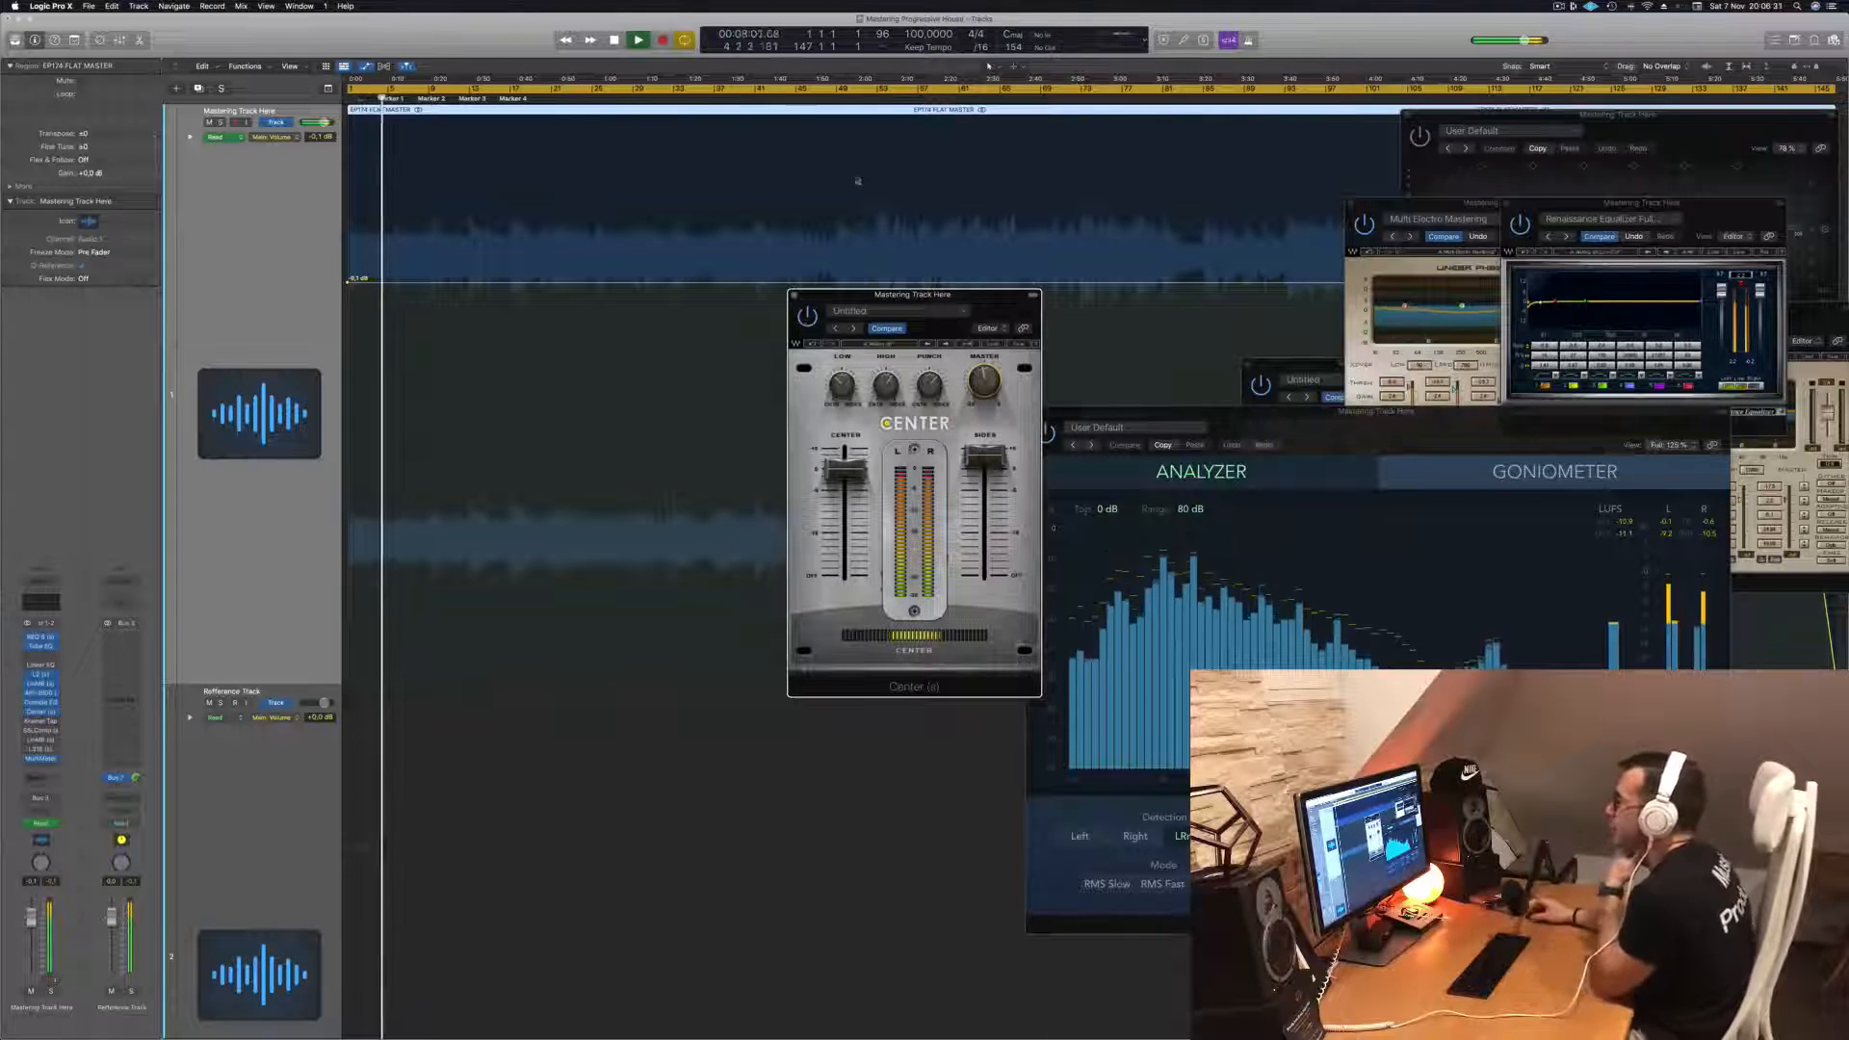
- Rearrange the Center, Multi Electro multiband and REQ plugin windows so each is visible beside the MultiMeter
drag(1003, 320, 985, 397)
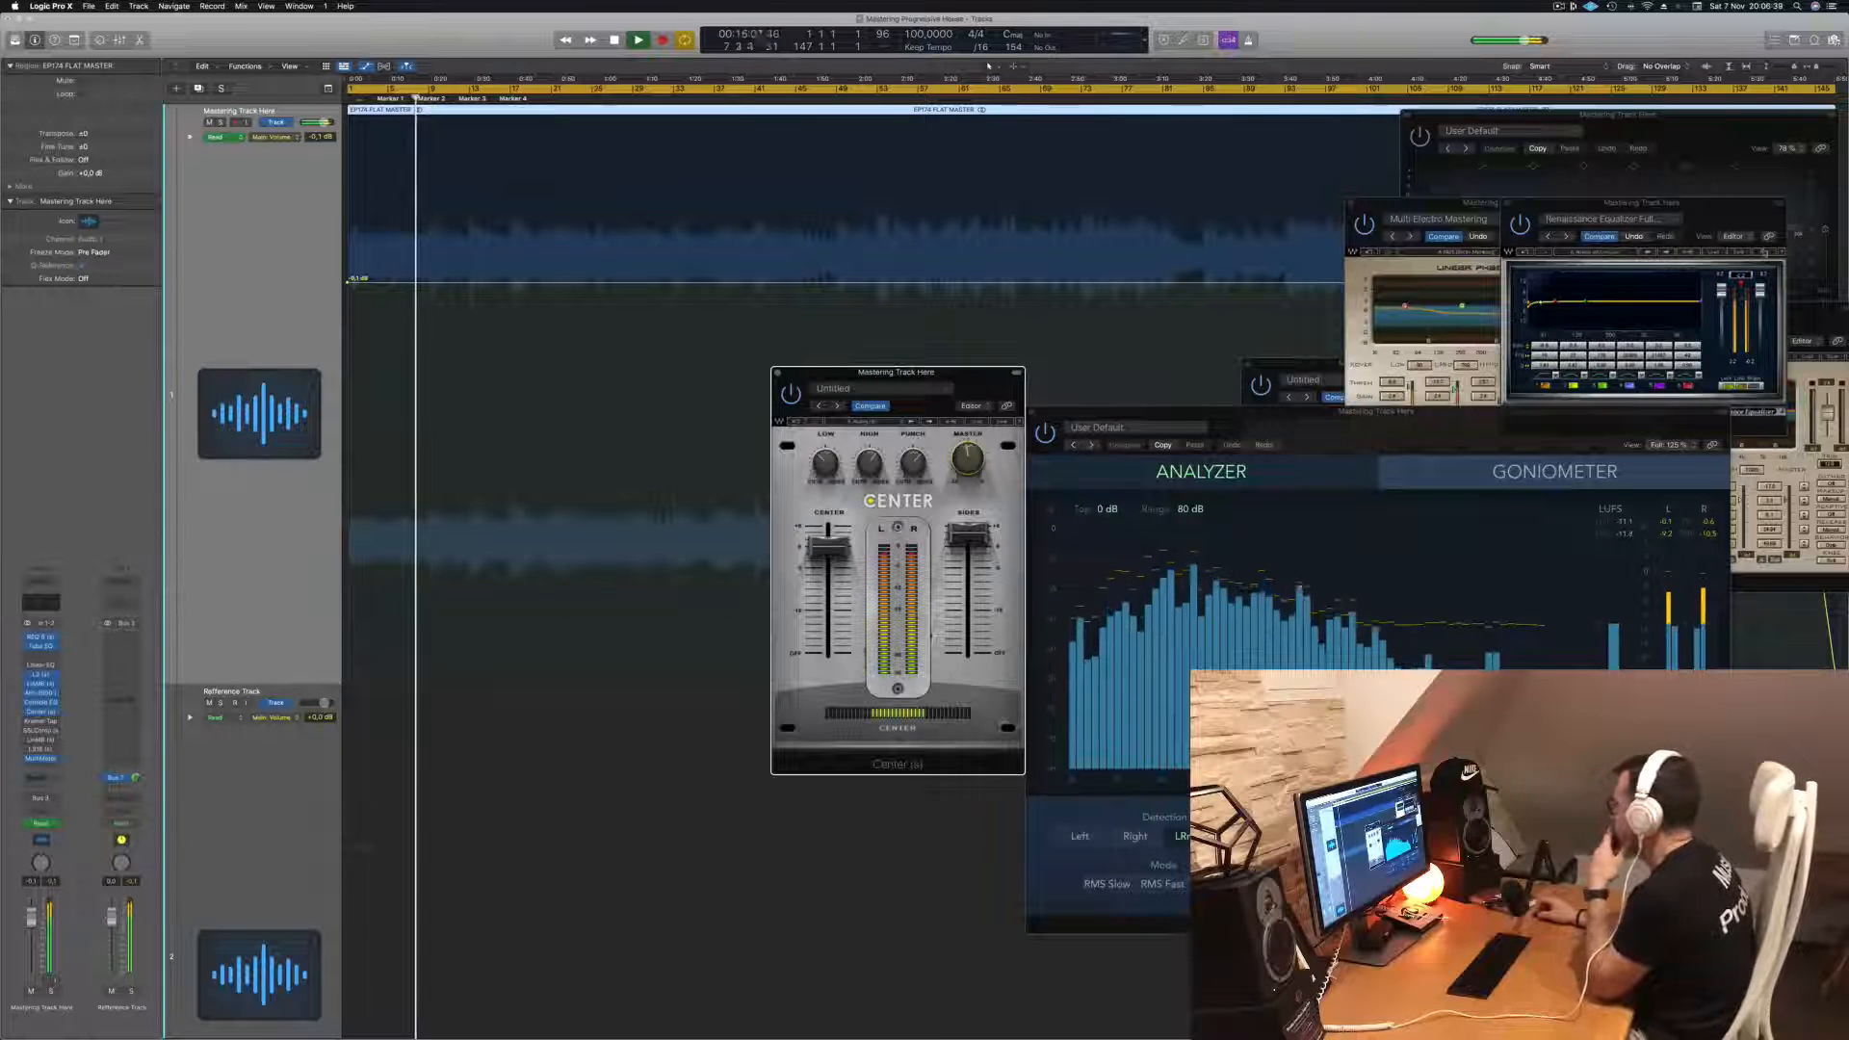
click(1682, 238)
drag(1682, 238, 1682, 413)
drag(1588, 243, 1363, 168)
drag(1680, 381, 1756, 313)
drag(962, 388, 992, 484)
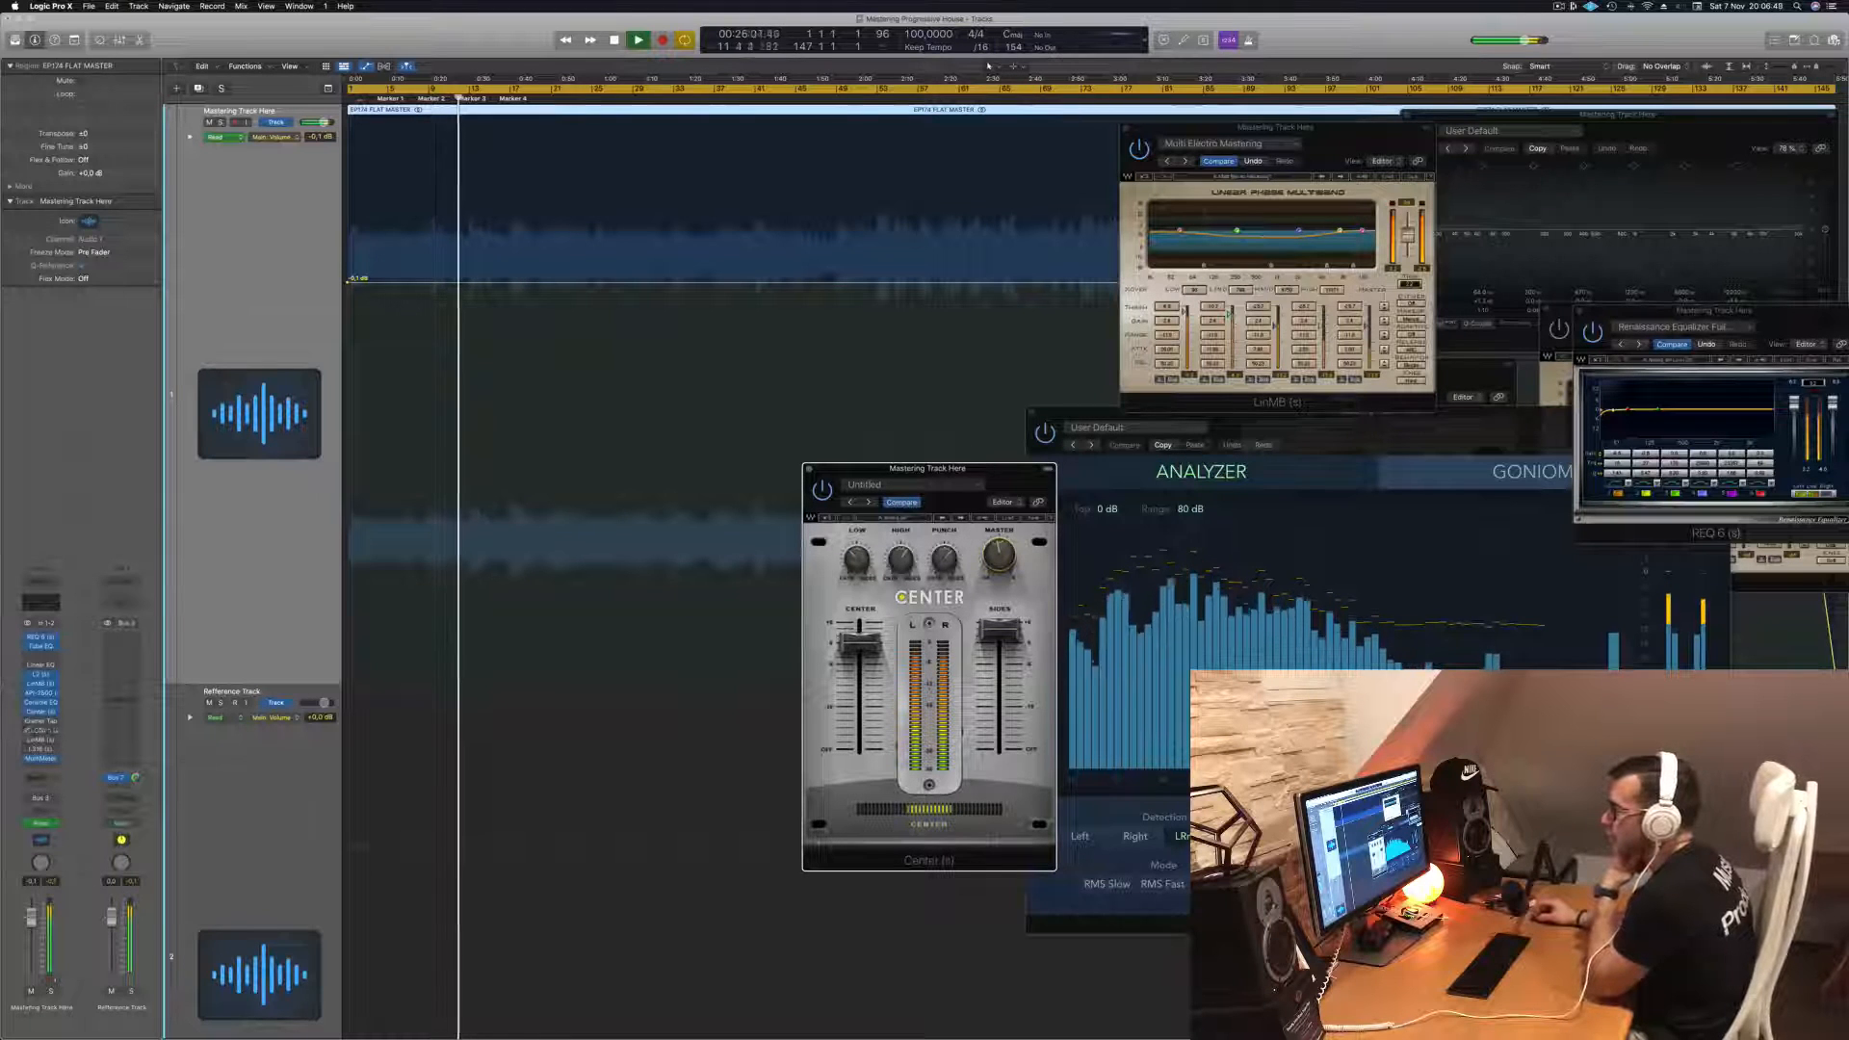
- Open the SSLComp insert window, closing the Kramer Tape window, and place it beside the Center window
click(41, 721)
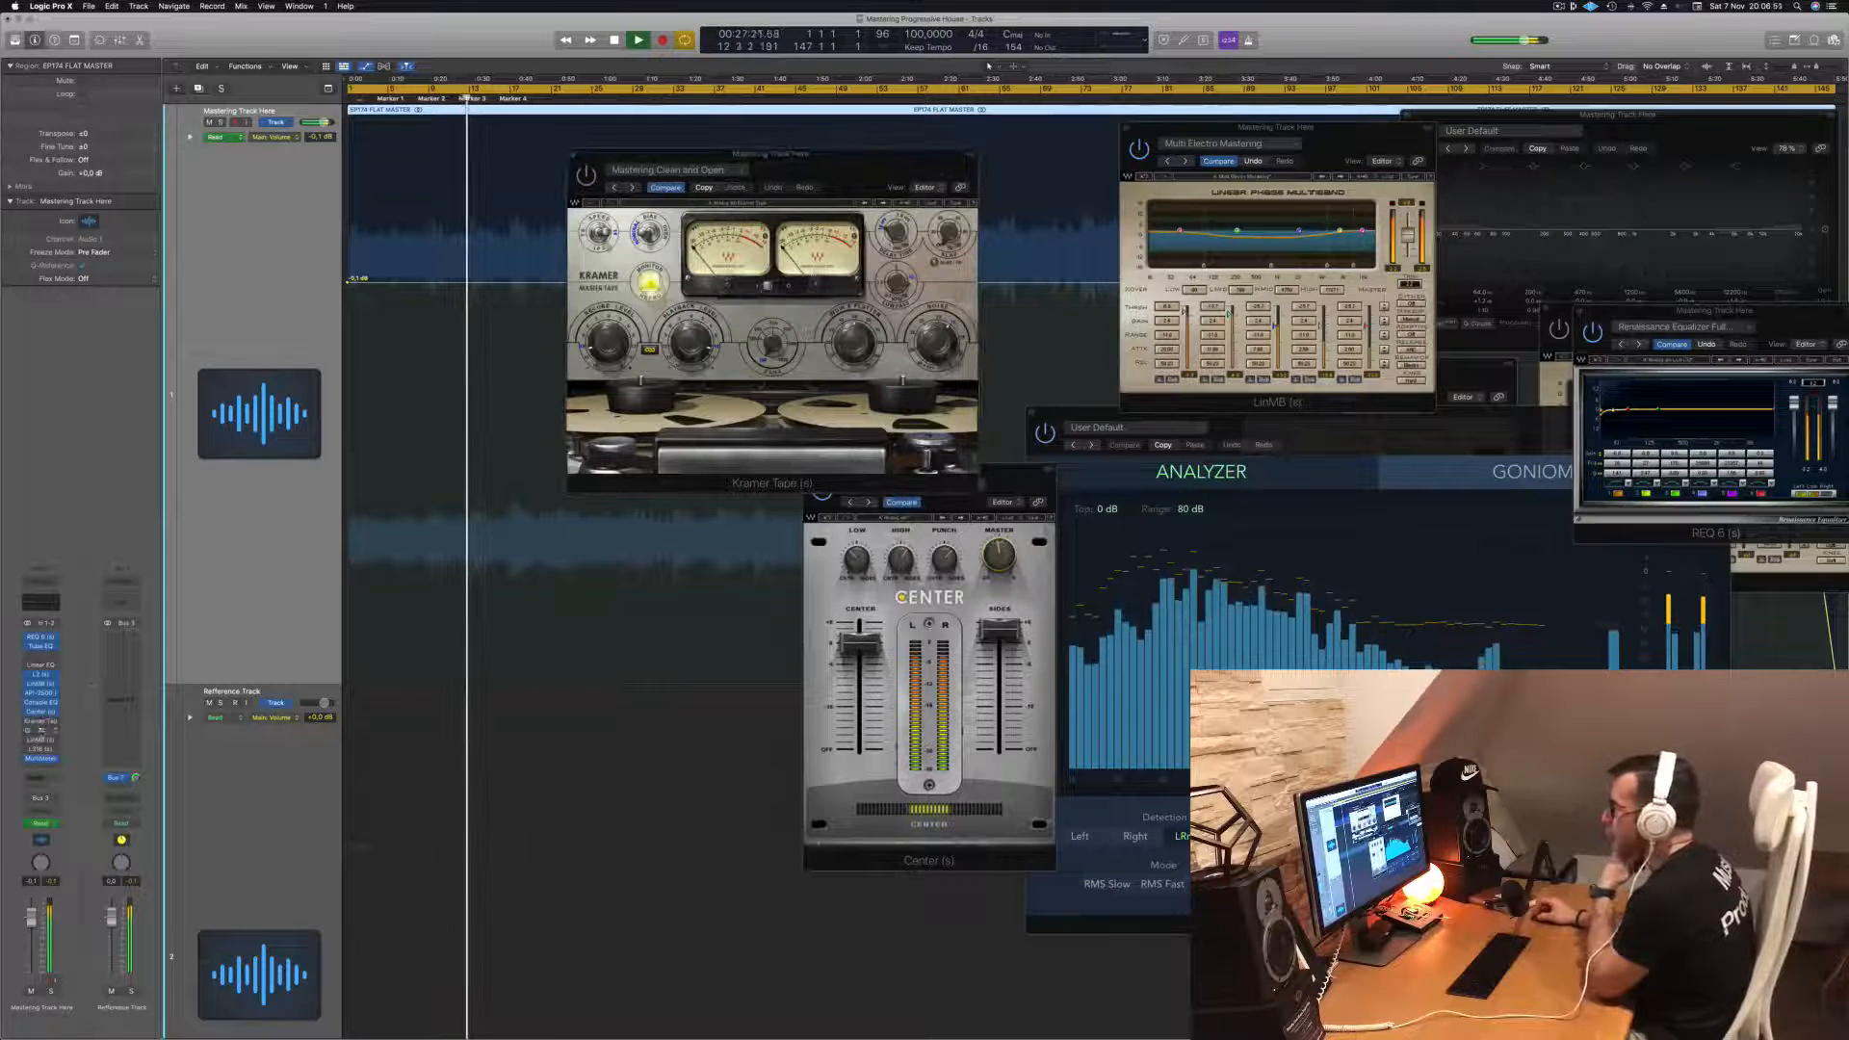
click(40, 730)
drag(608, 160, 900, 389)
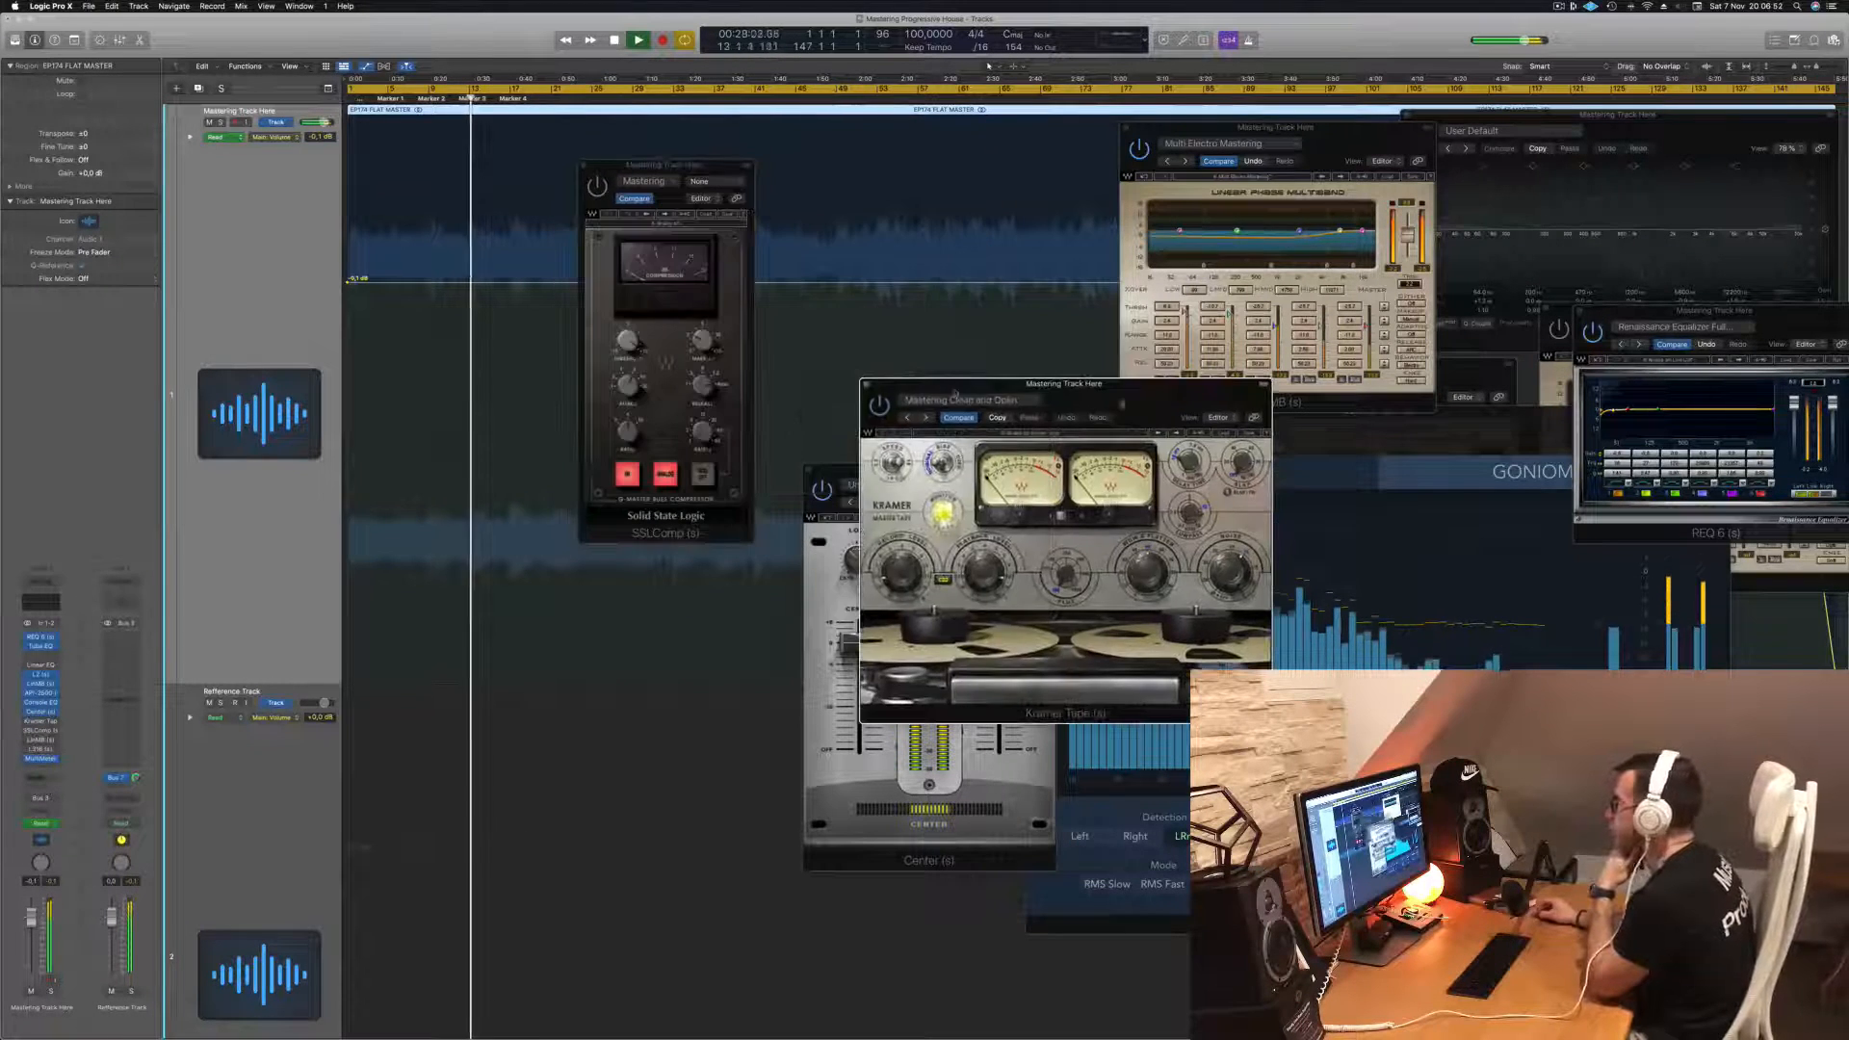
click(866, 383)
drag(691, 173, 720, 344)
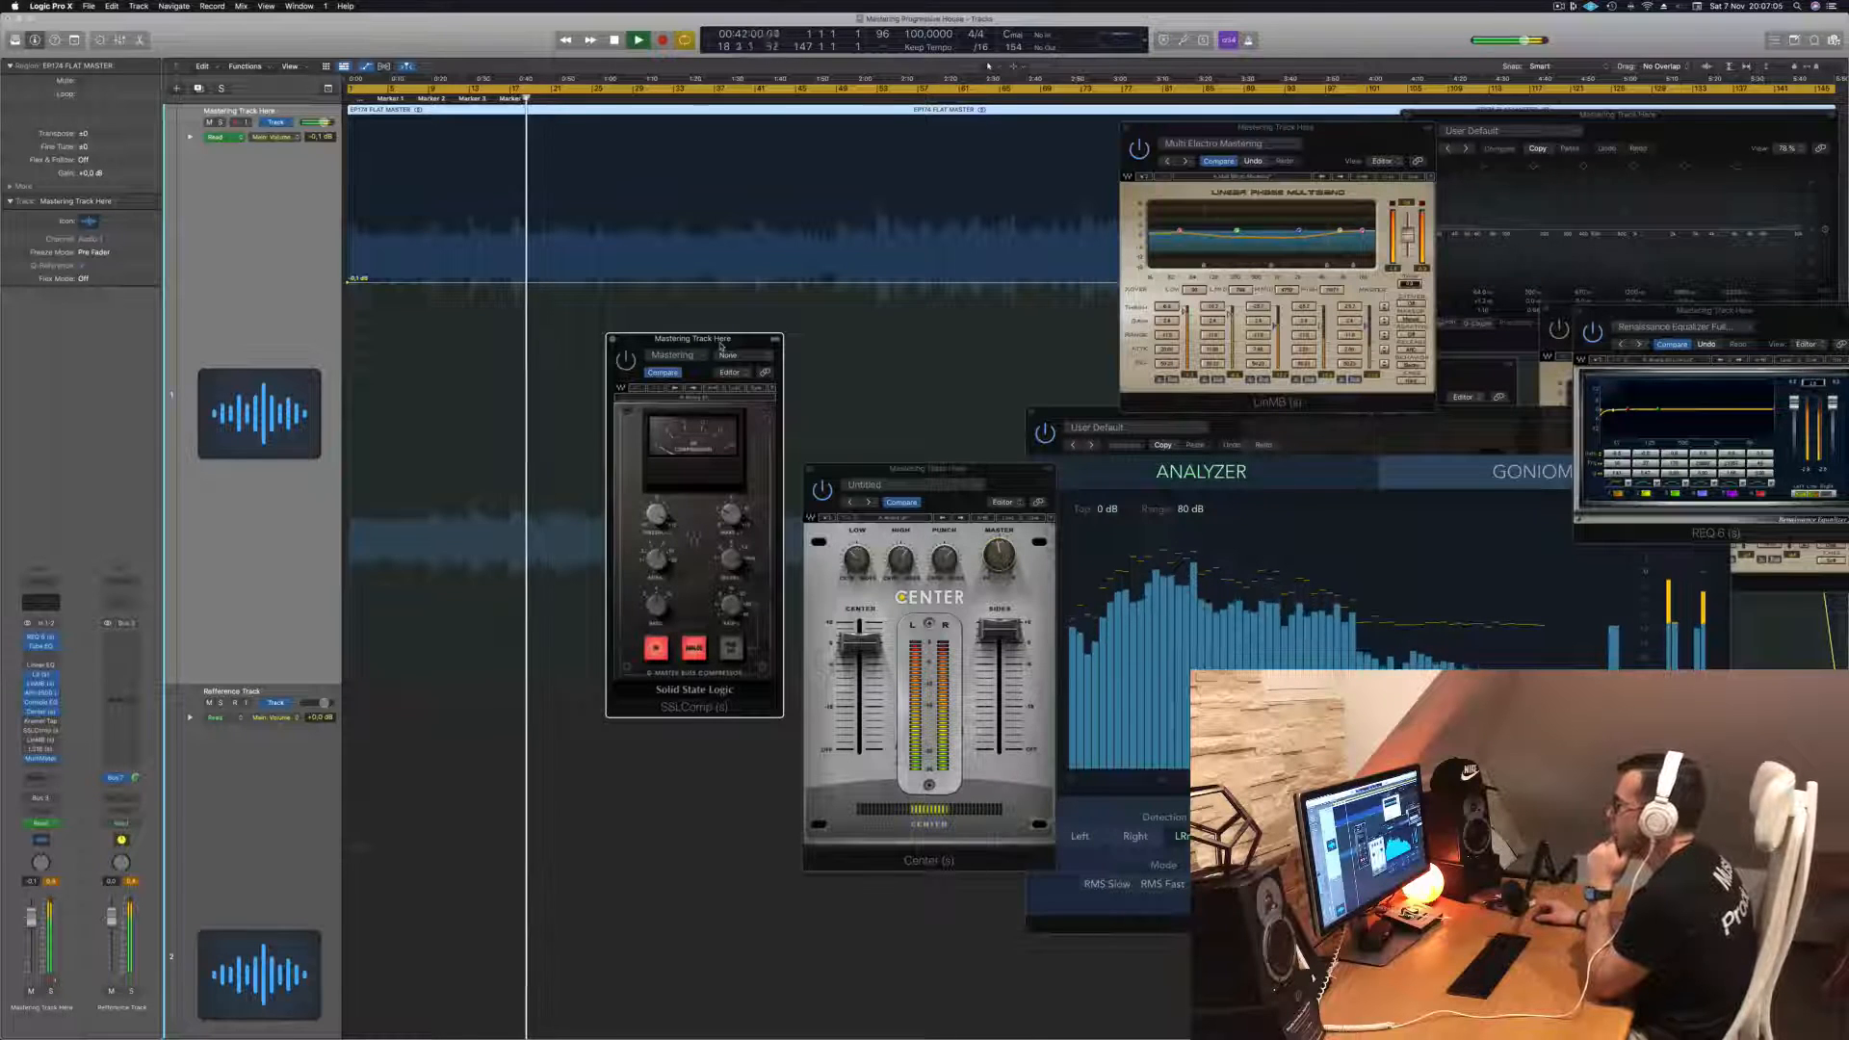
drag(721, 345, 724, 345)
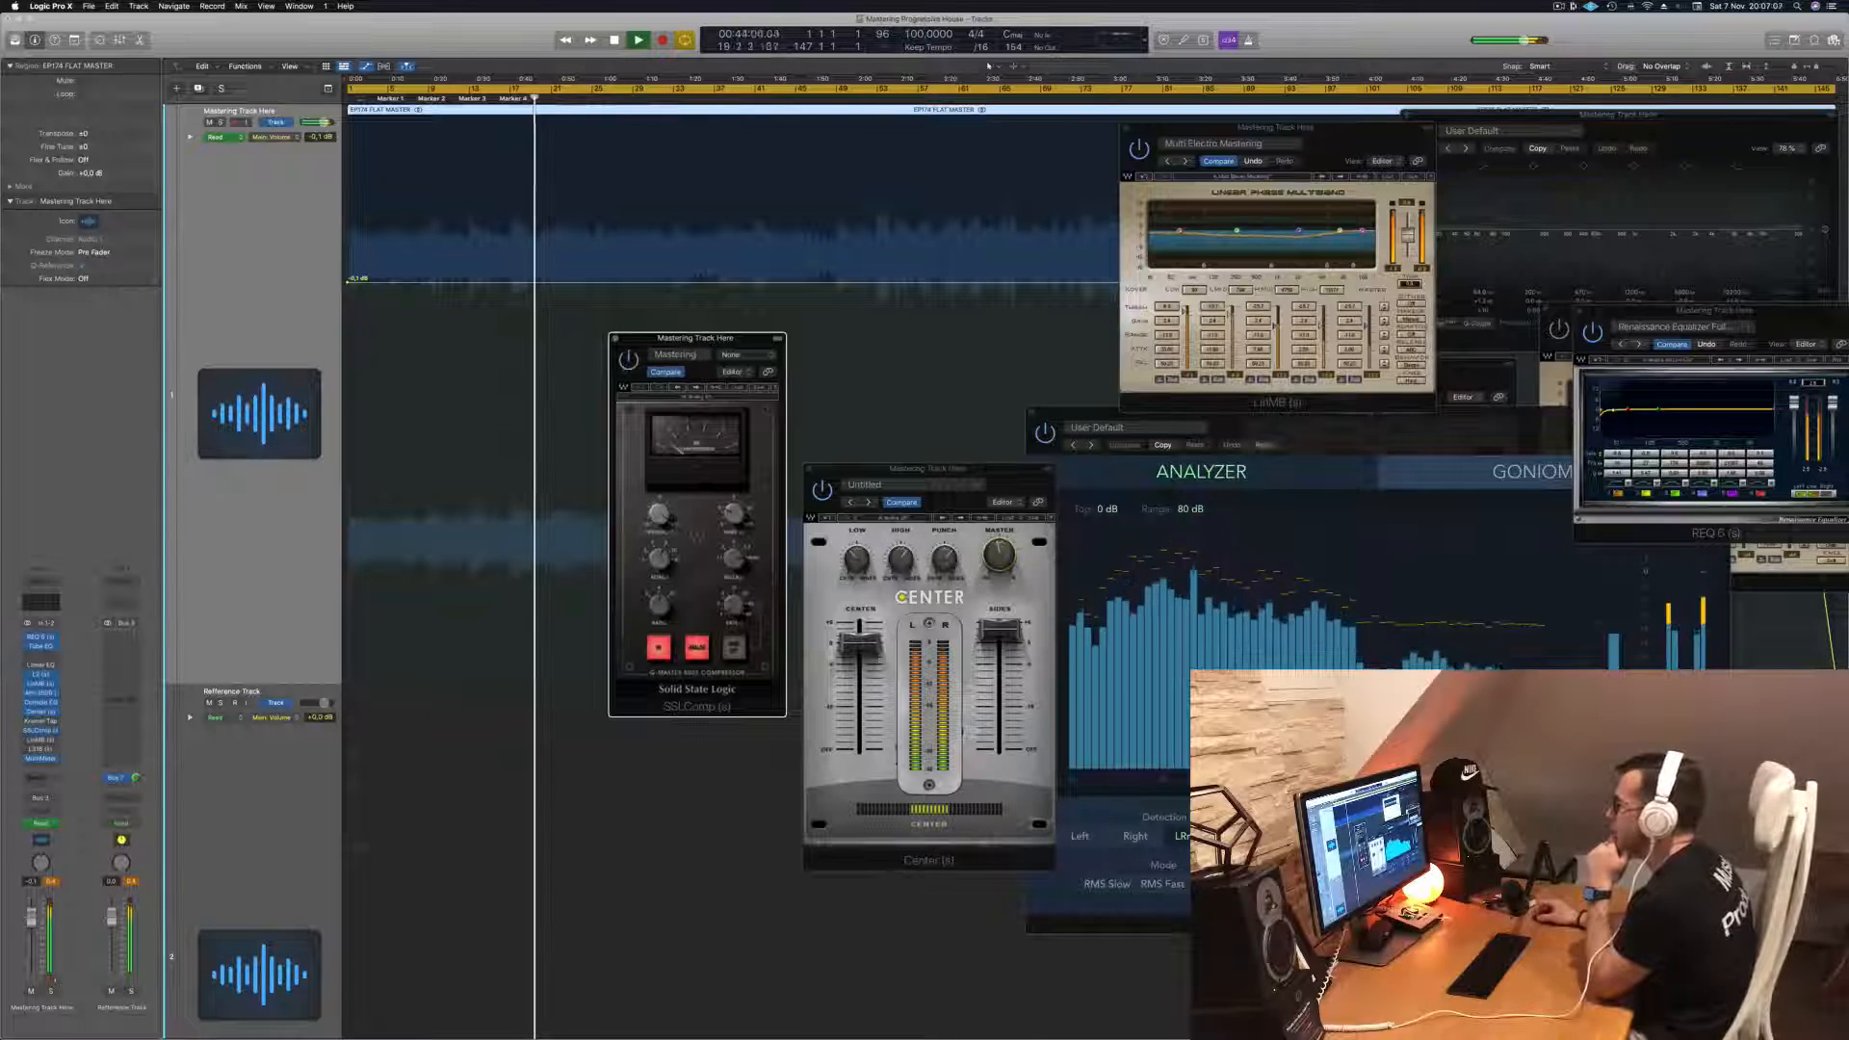
- Stop playback, return to the start of the track and play it again to audition the chain
key(space)
key(Return)
key(space)
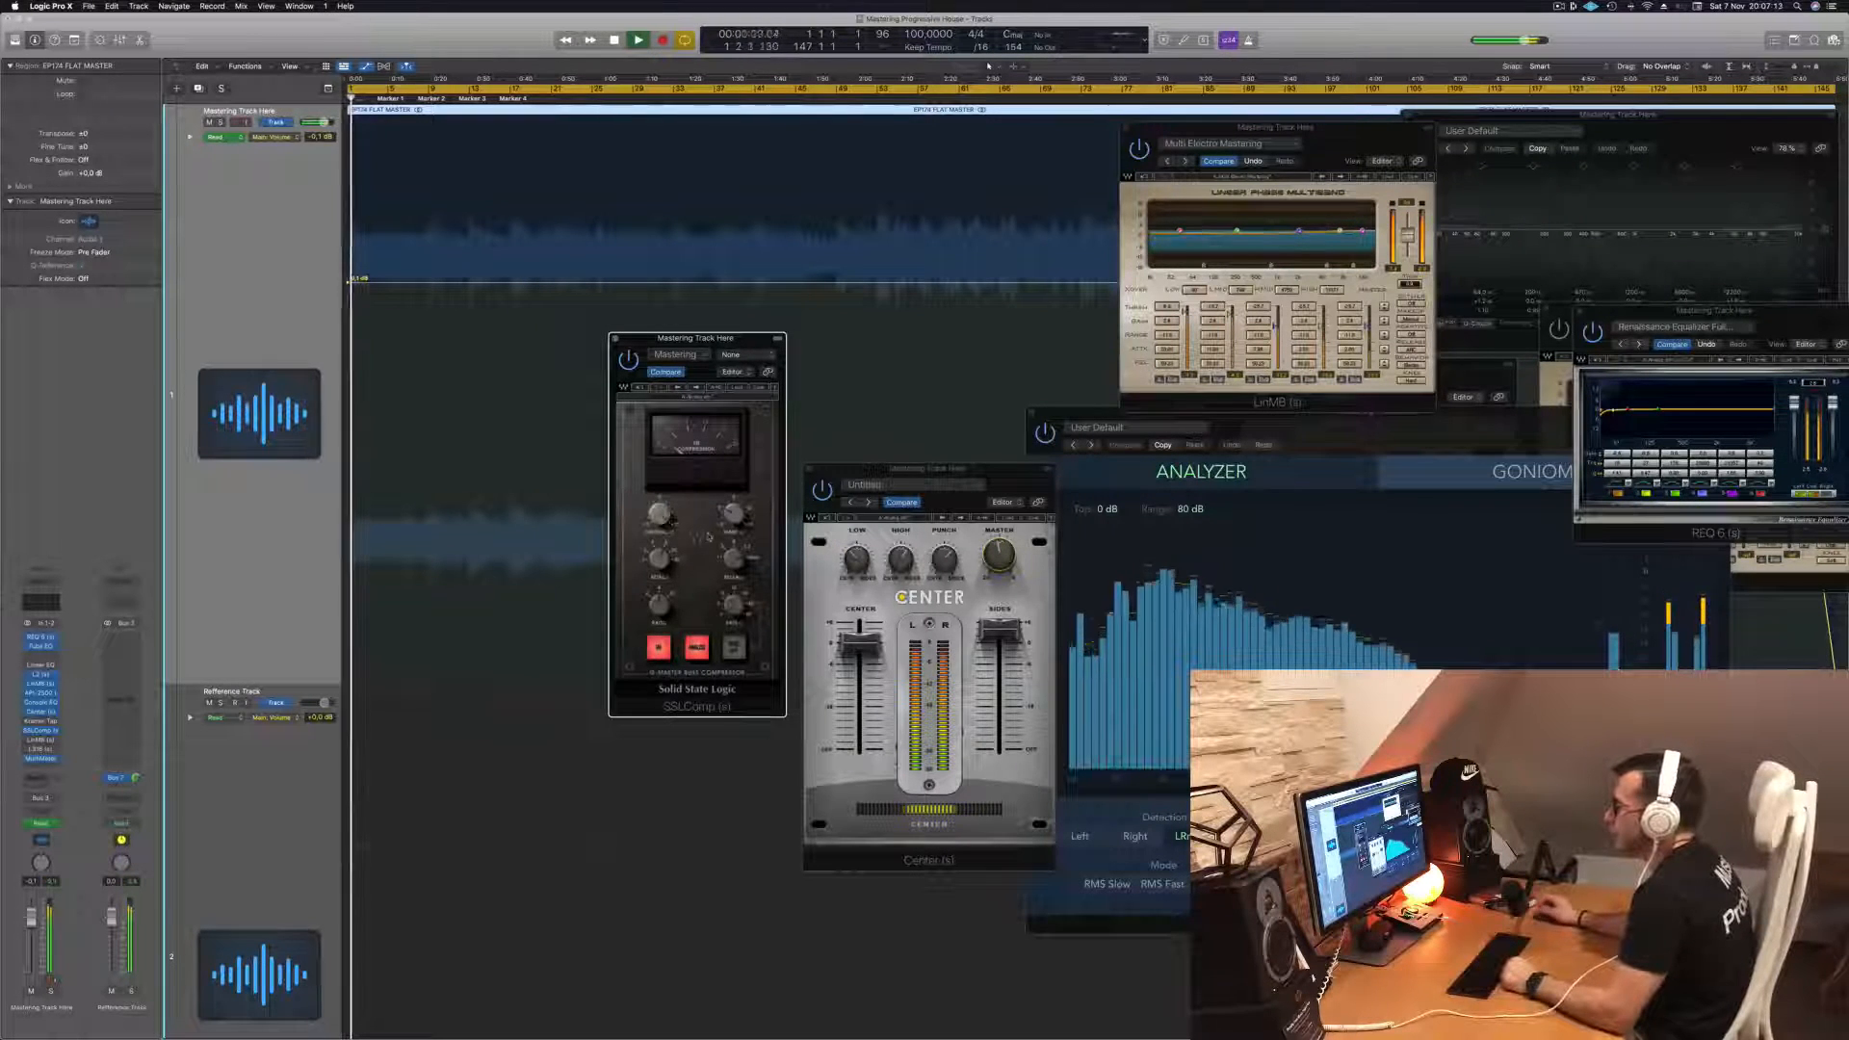
key(space)
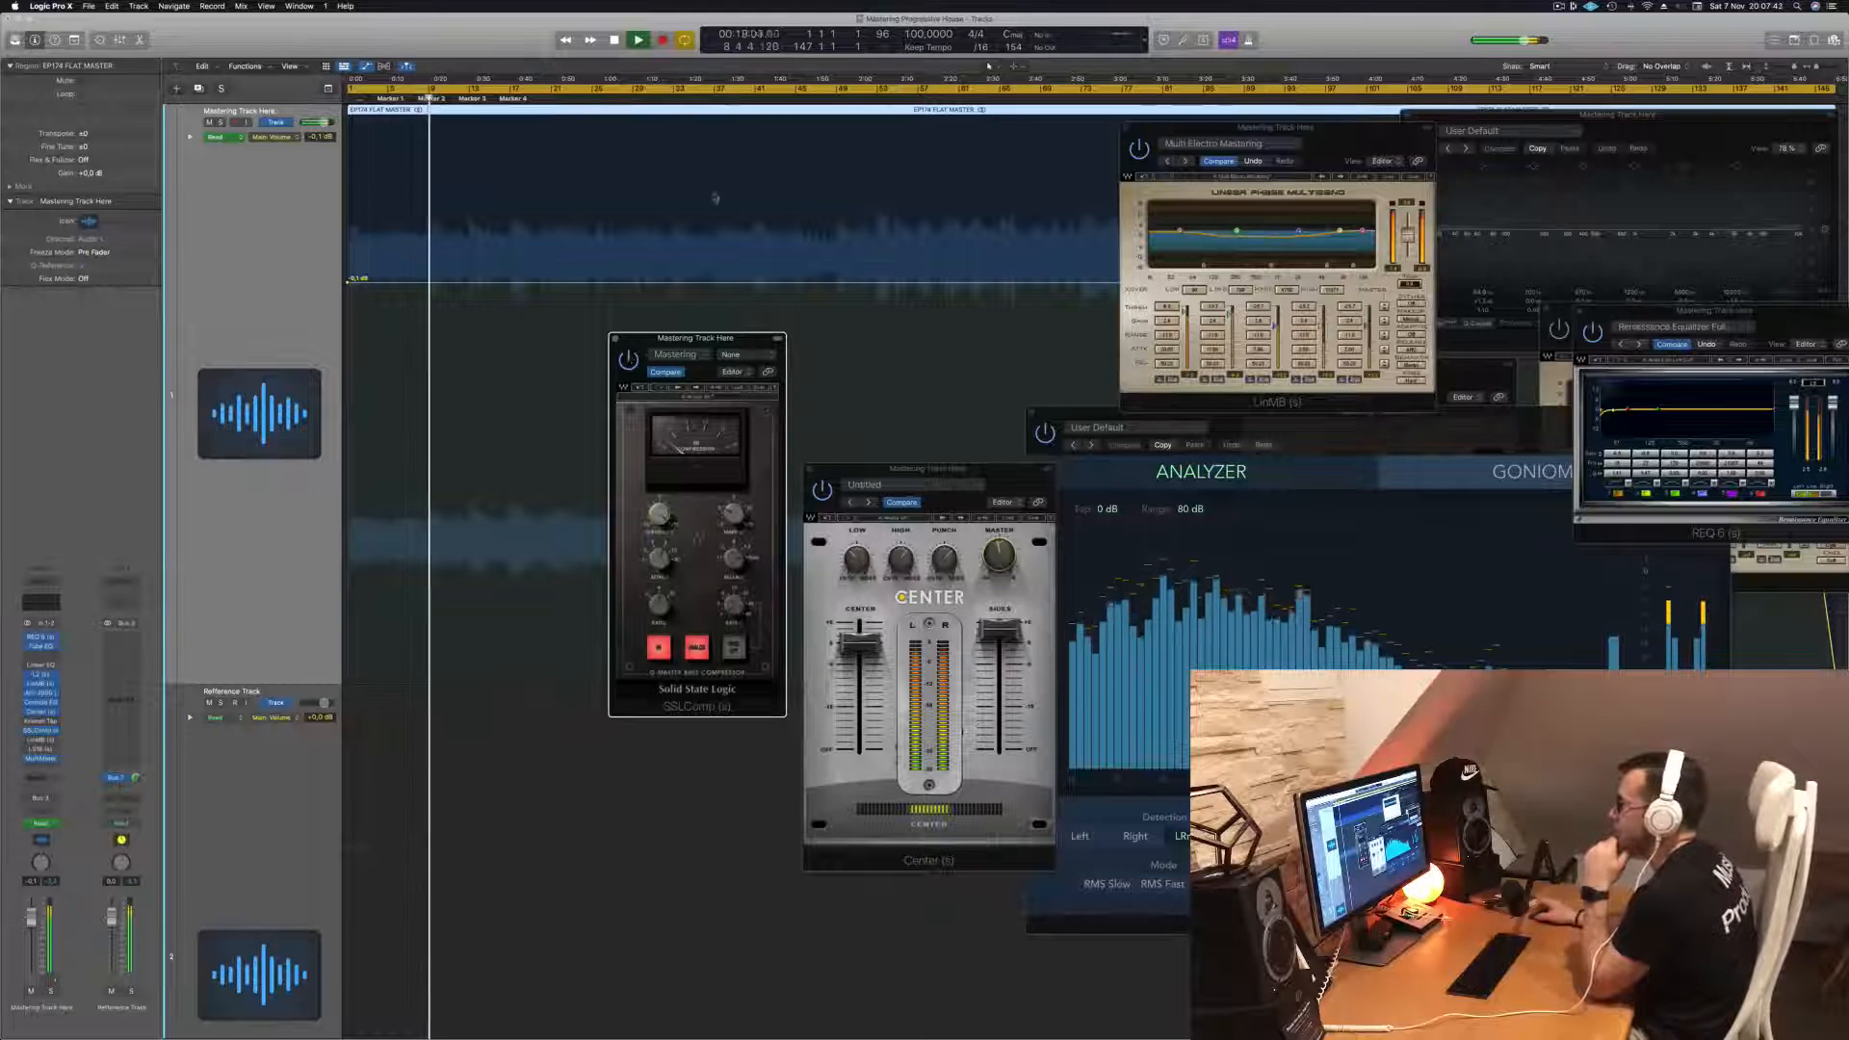
- Move the SSLComp window down next to the Center window and shift the MultiMeter window left
drag(727, 340, 738, 414)
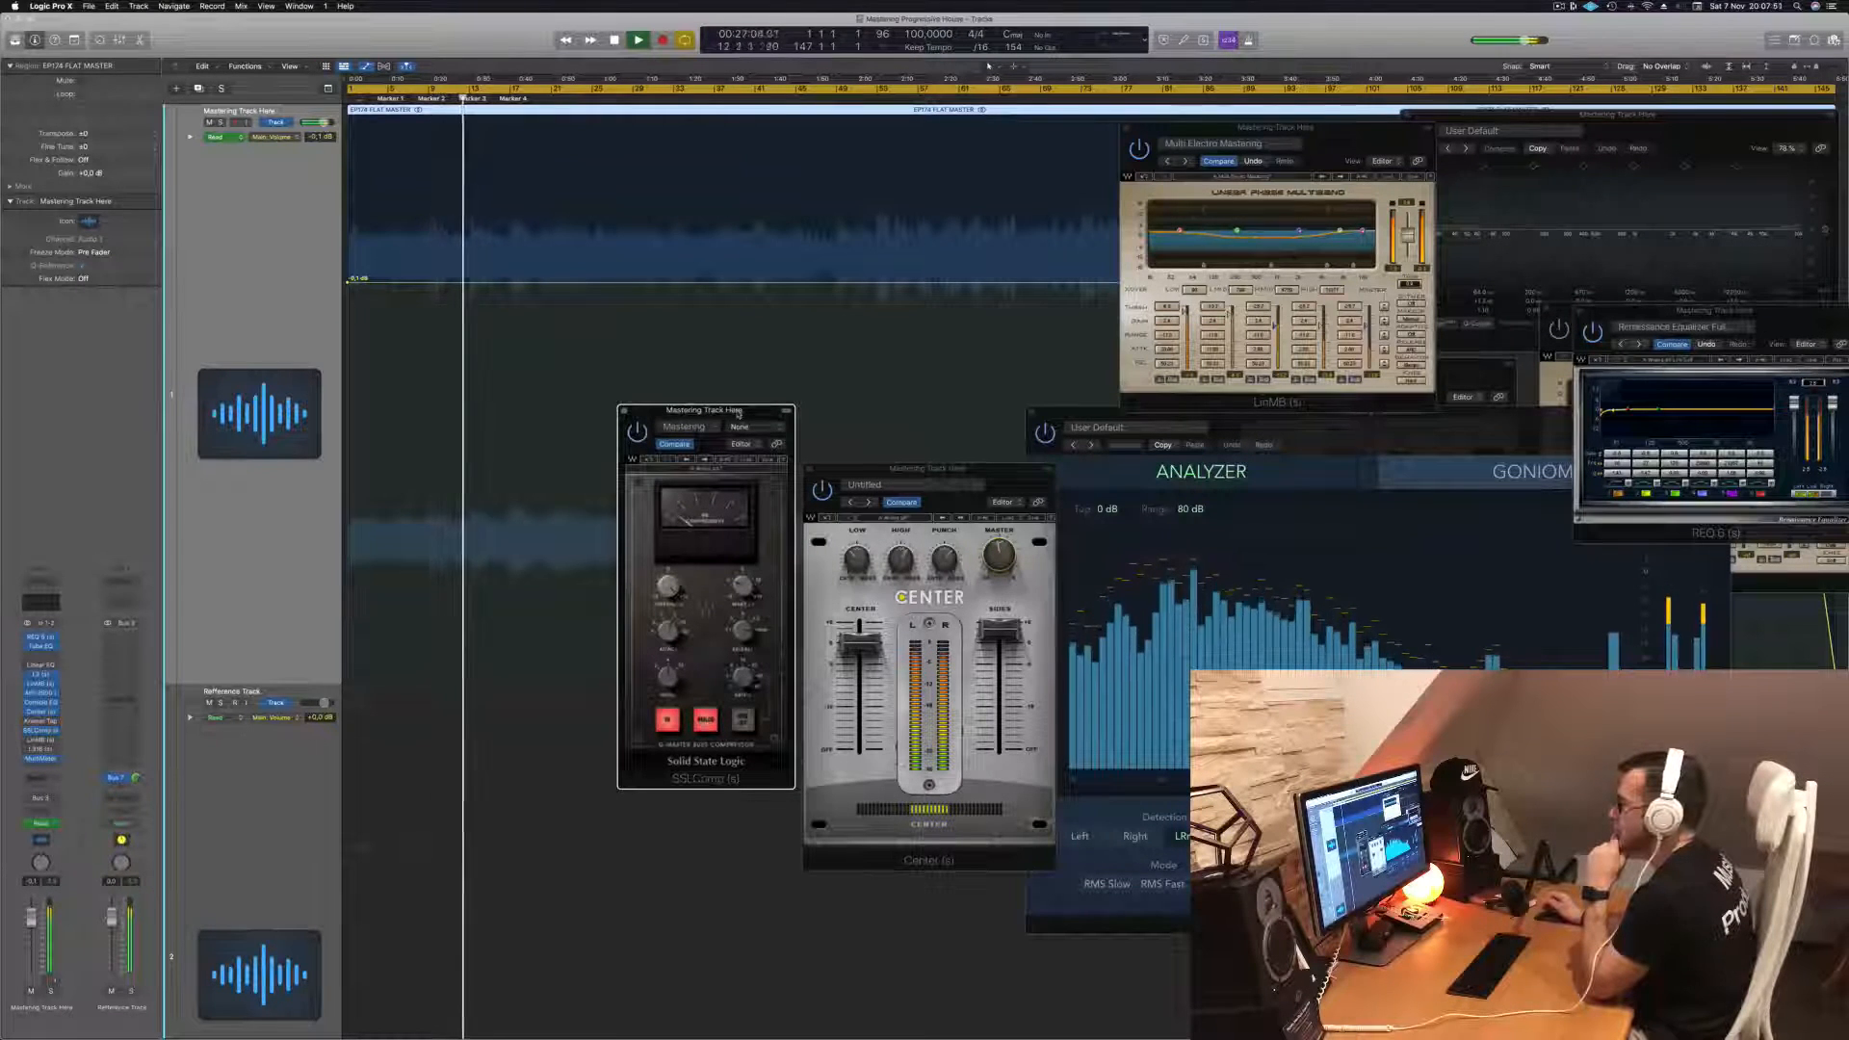
drag(739, 414, 742, 472)
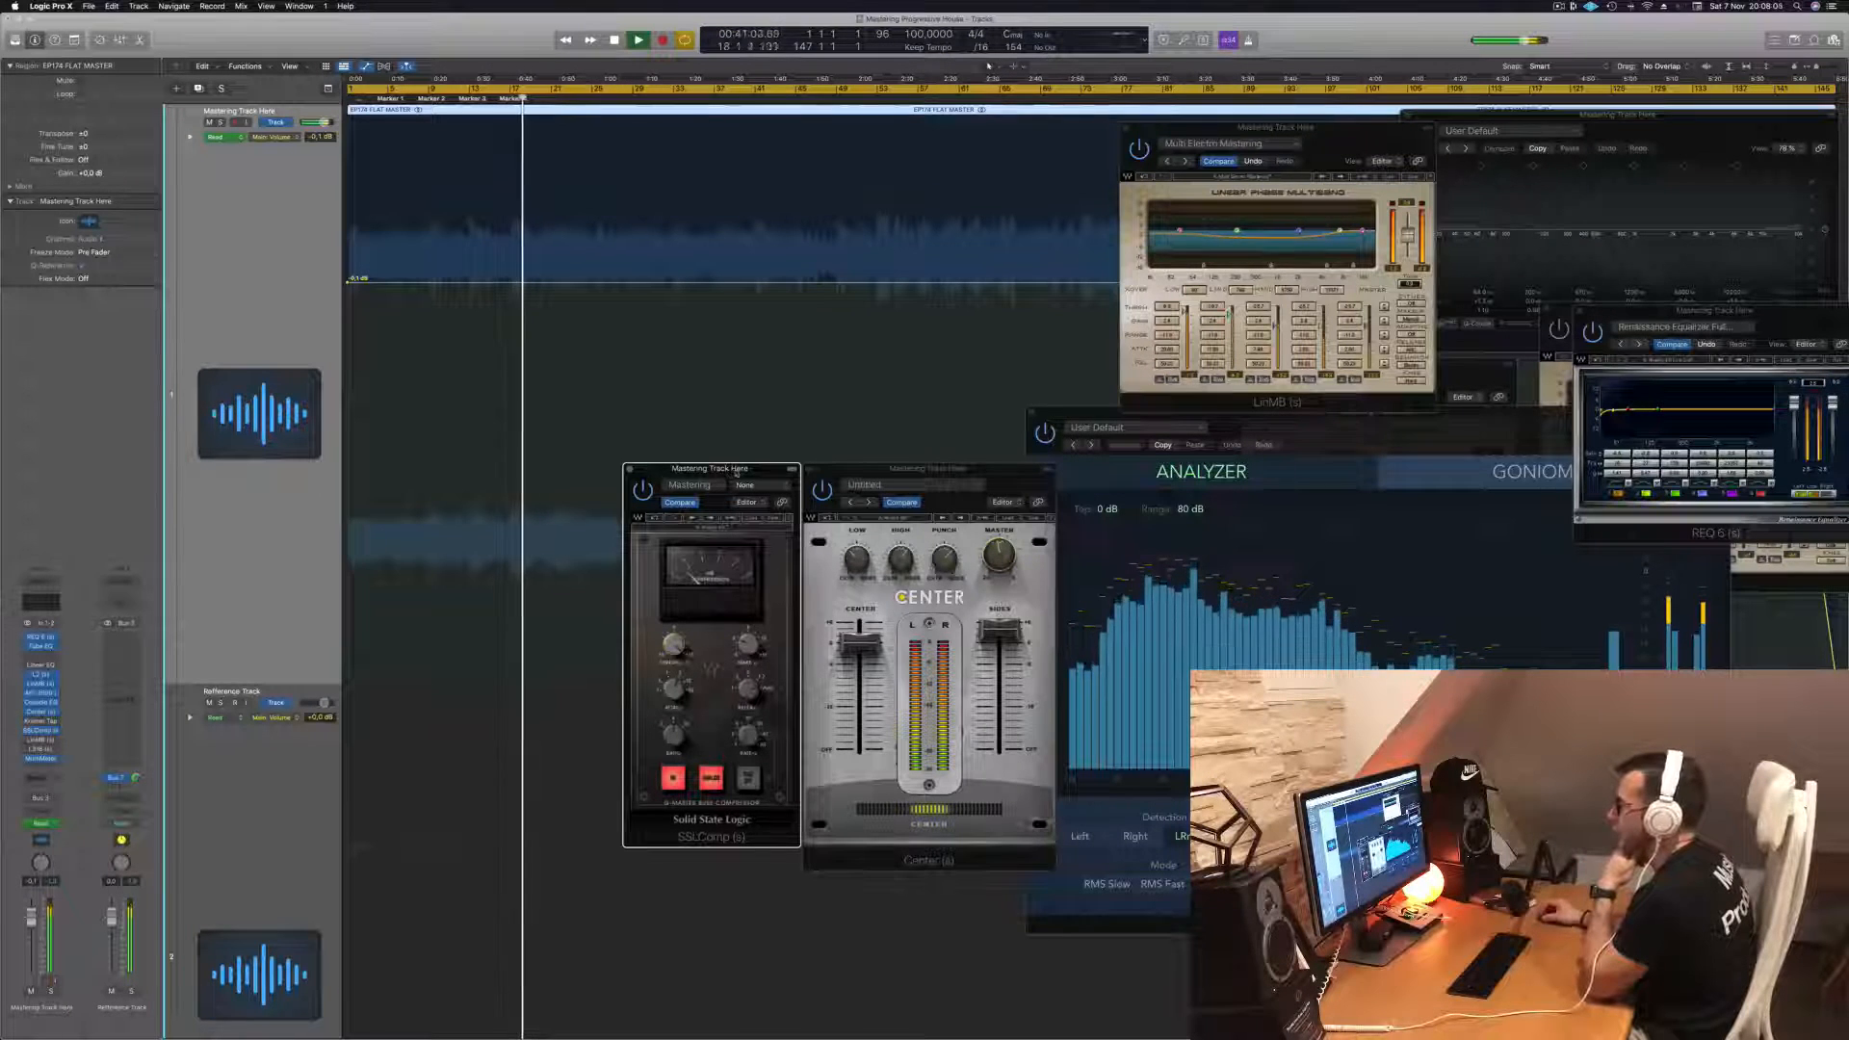
drag(736, 472, 723, 473)
drag(1401, 425, 1344, 433)
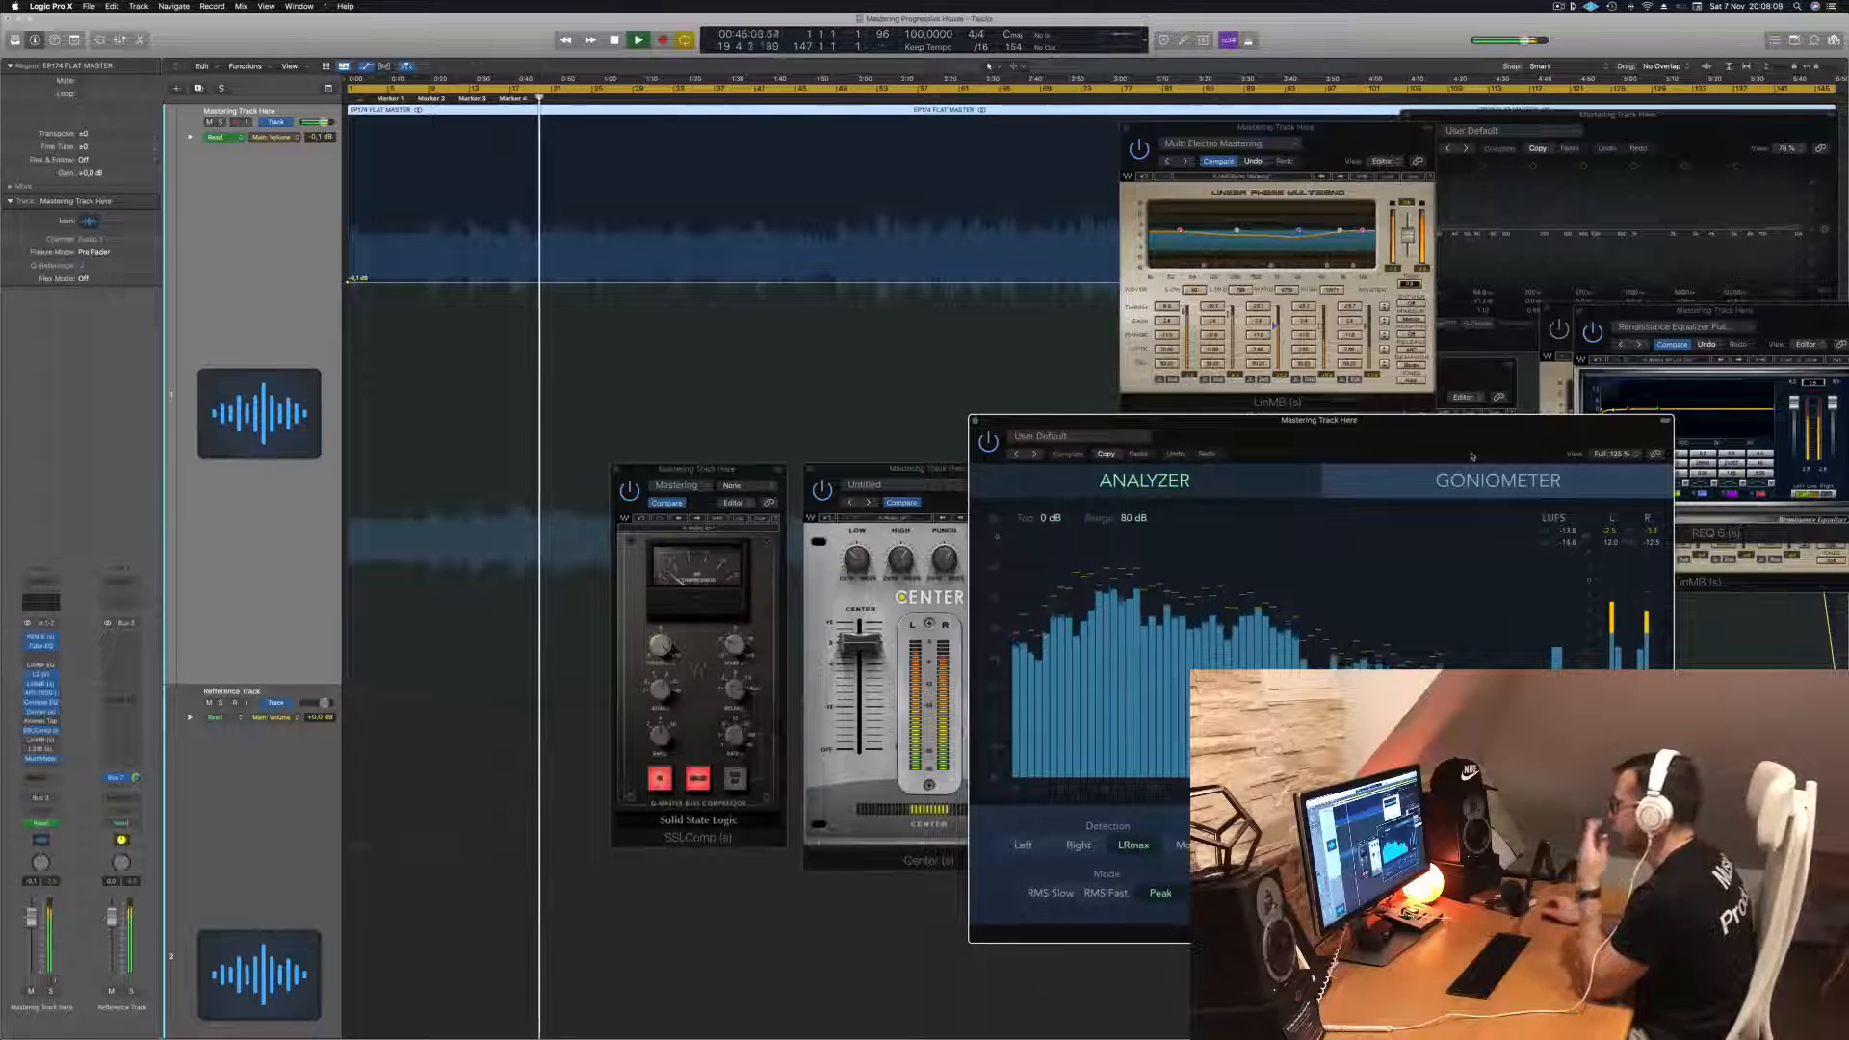
drag(1470, 455, 1380, 469)
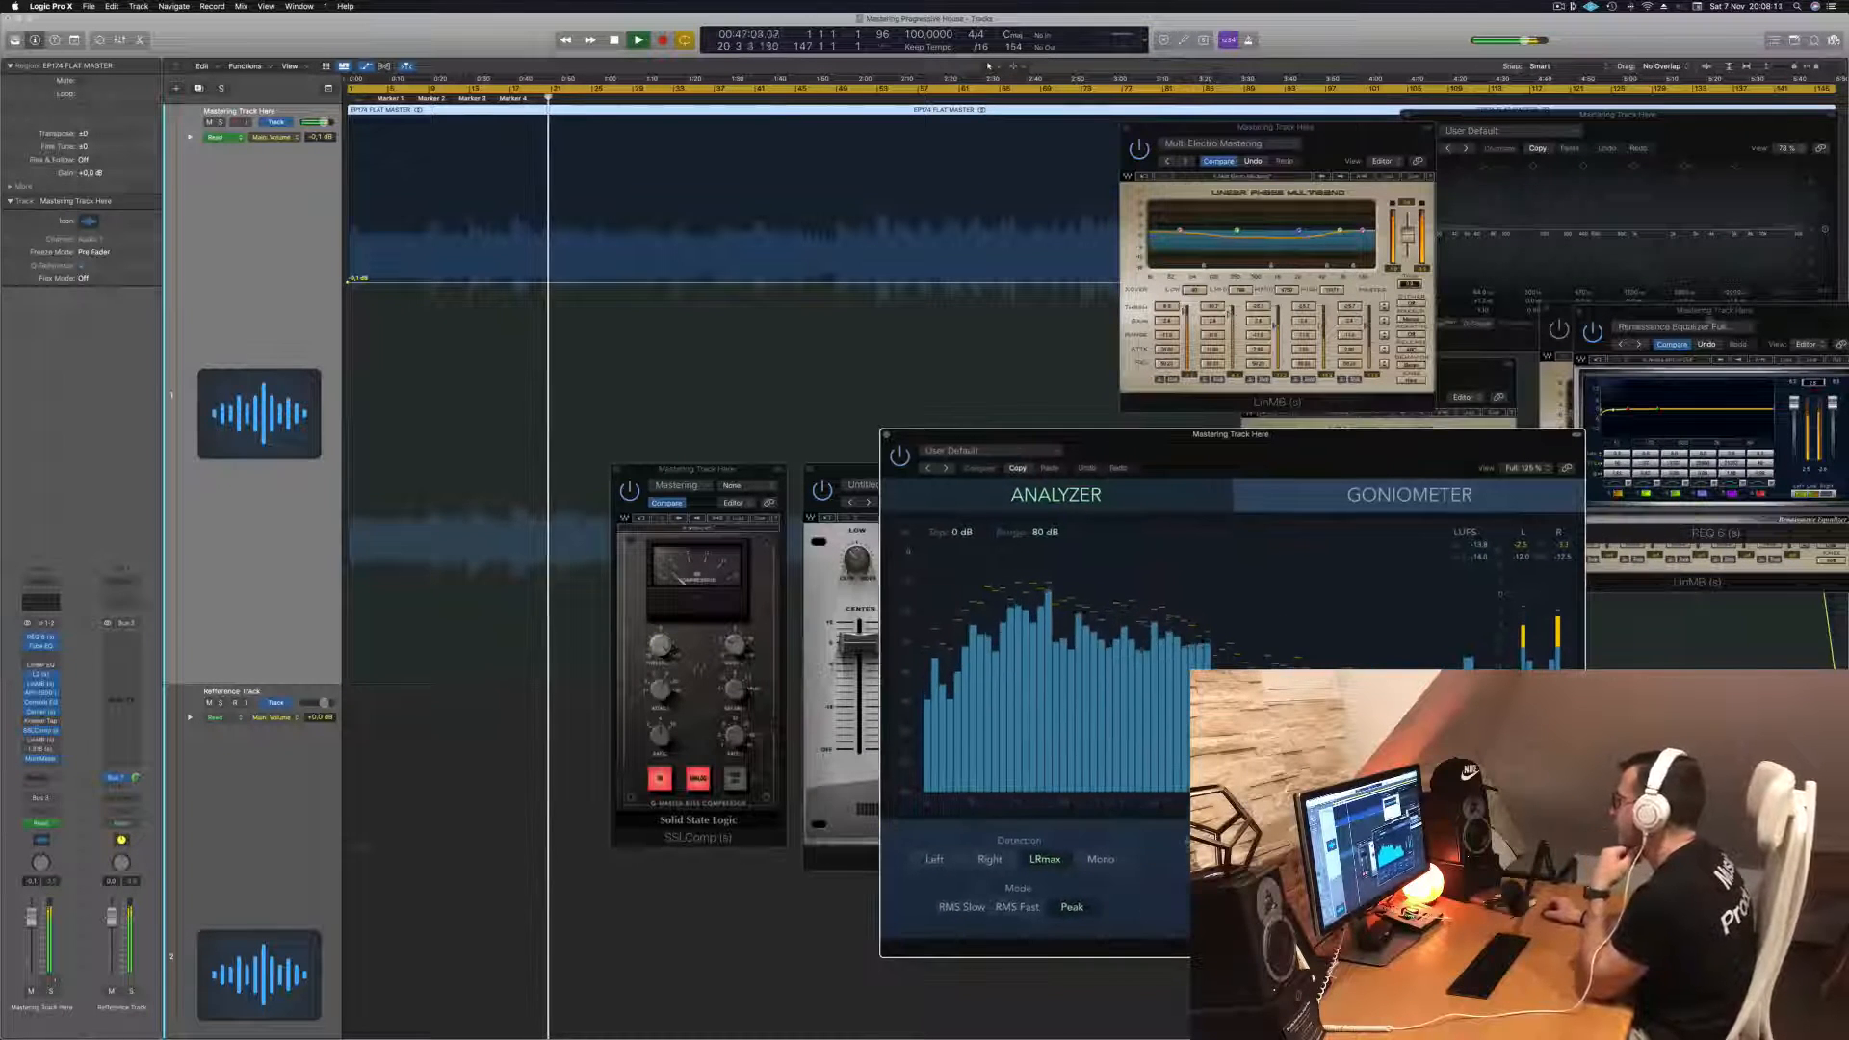
- Move the REQ window lower, slide the Multi Opto multiband window into view and bring the Linear Phase EQ forward
drag(1666, 333, 1636, 478)
drag(1775, 314, 1675, 320)
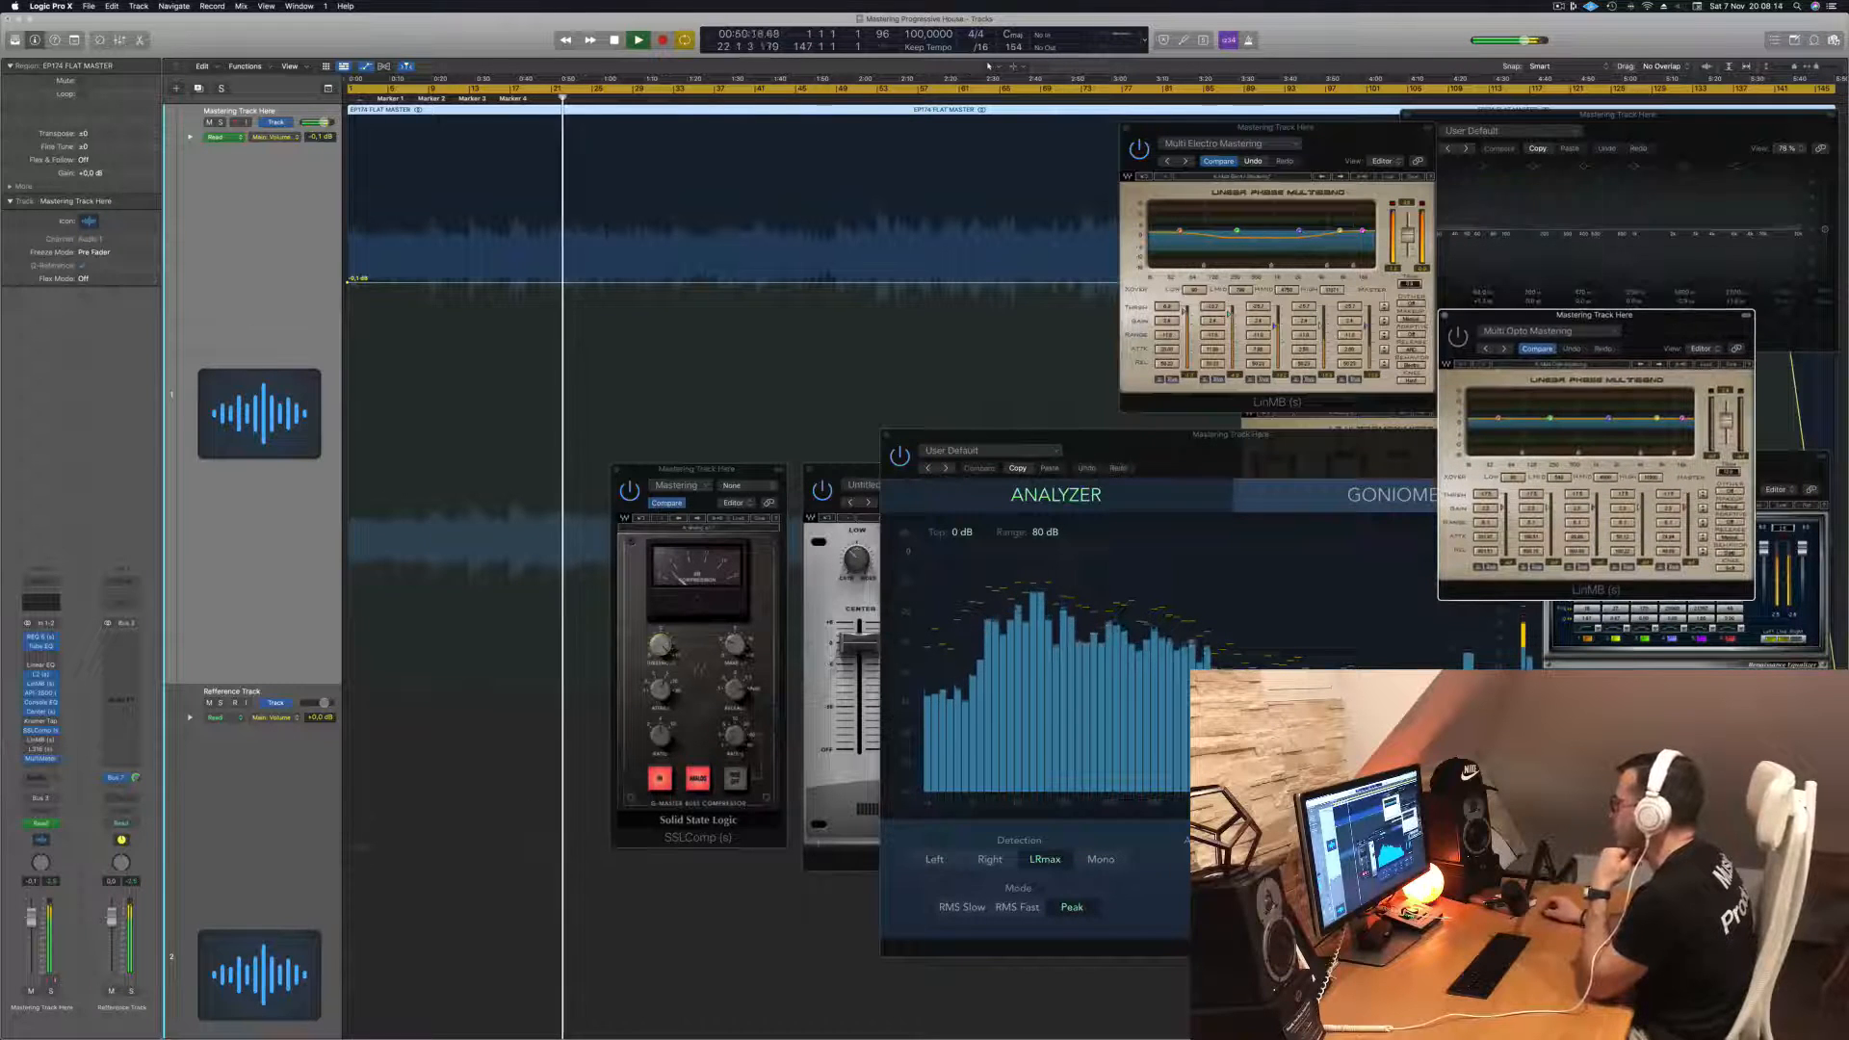
click(1713, 137)
click(751, 472)
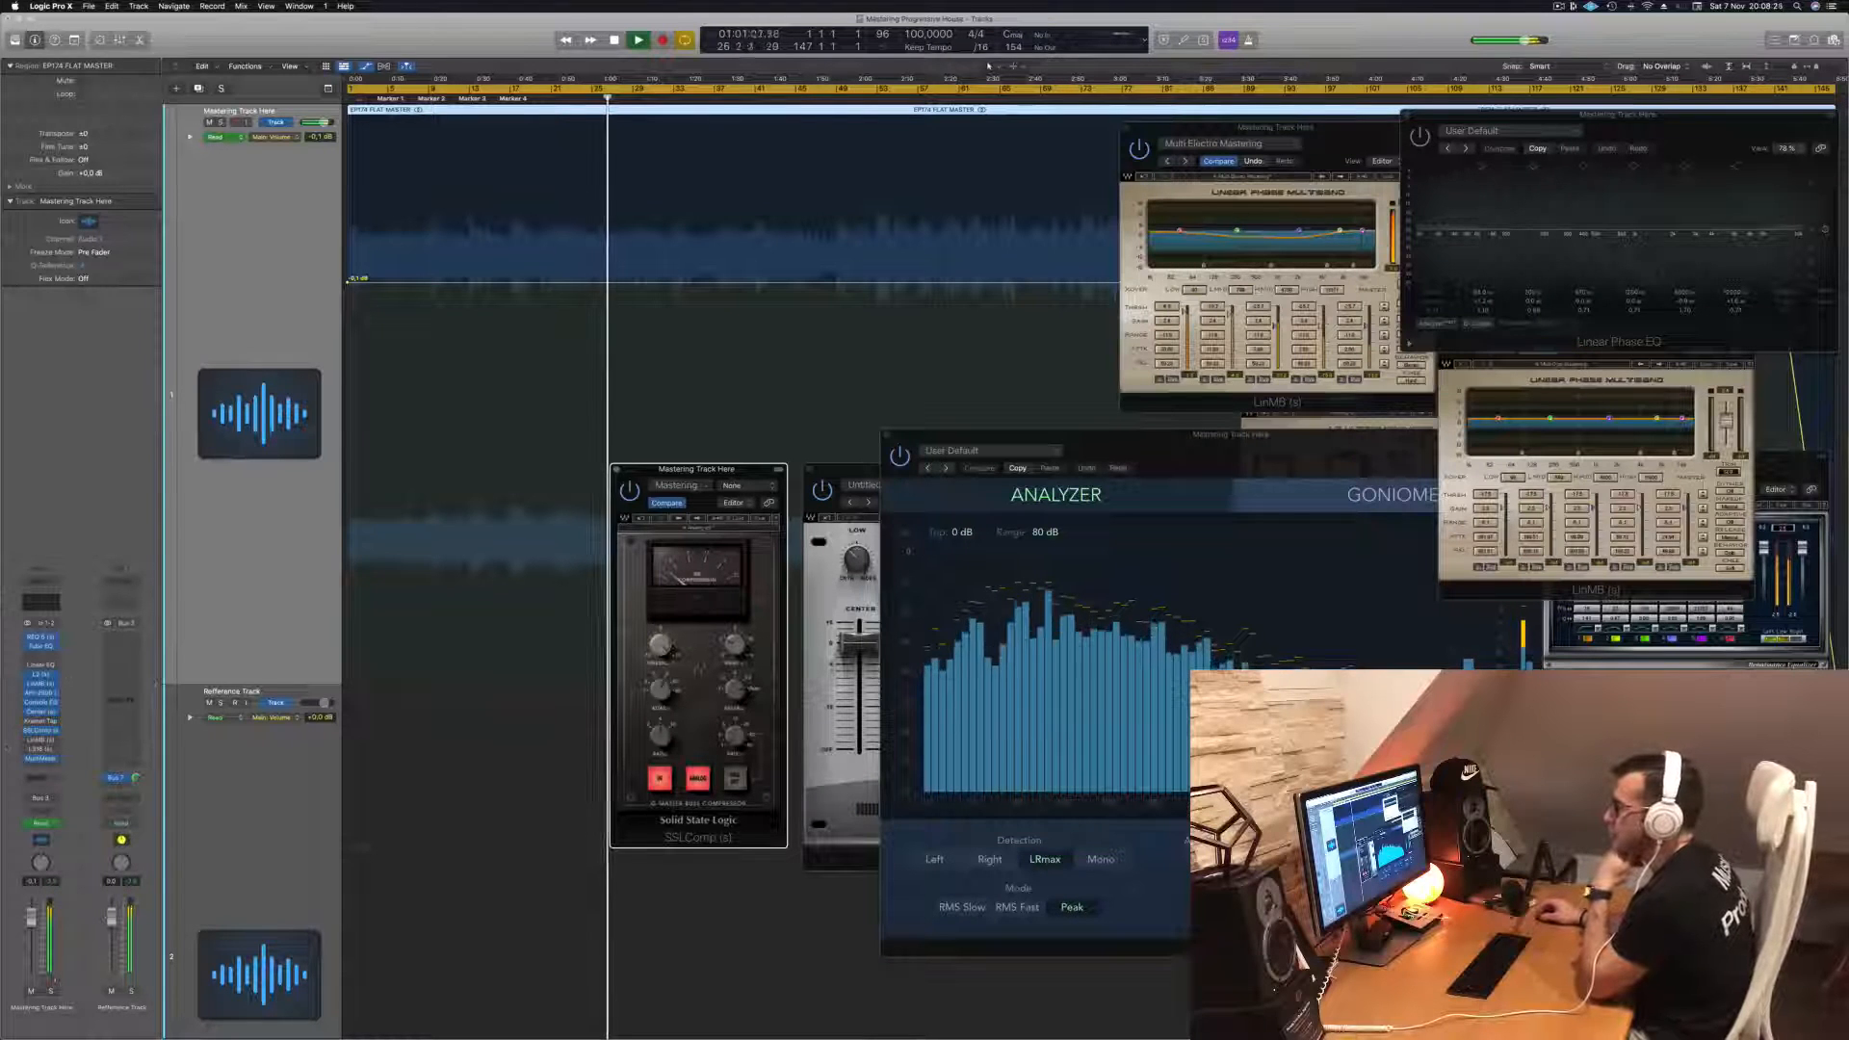
- Open the Multi Opto Mastering multiband insert window and position it over the Center window beside SSLComp
click(40, 740)
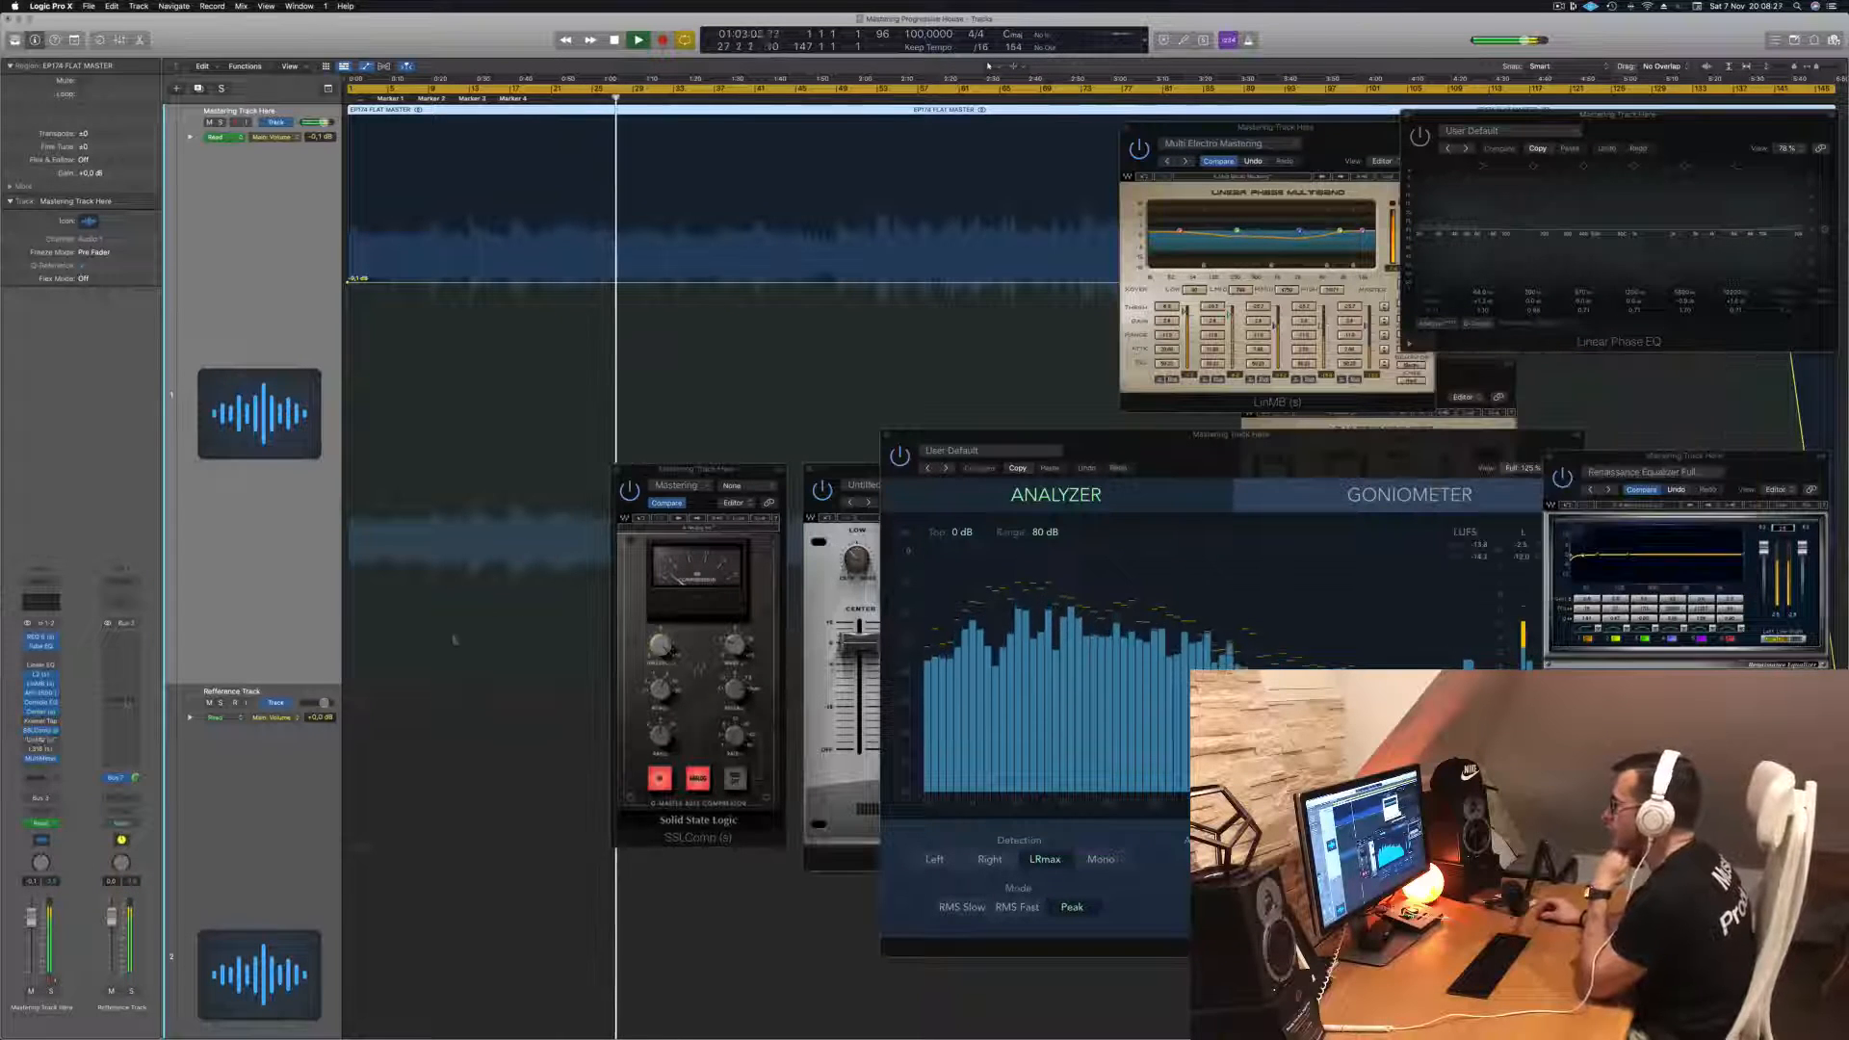
click(41, 740)
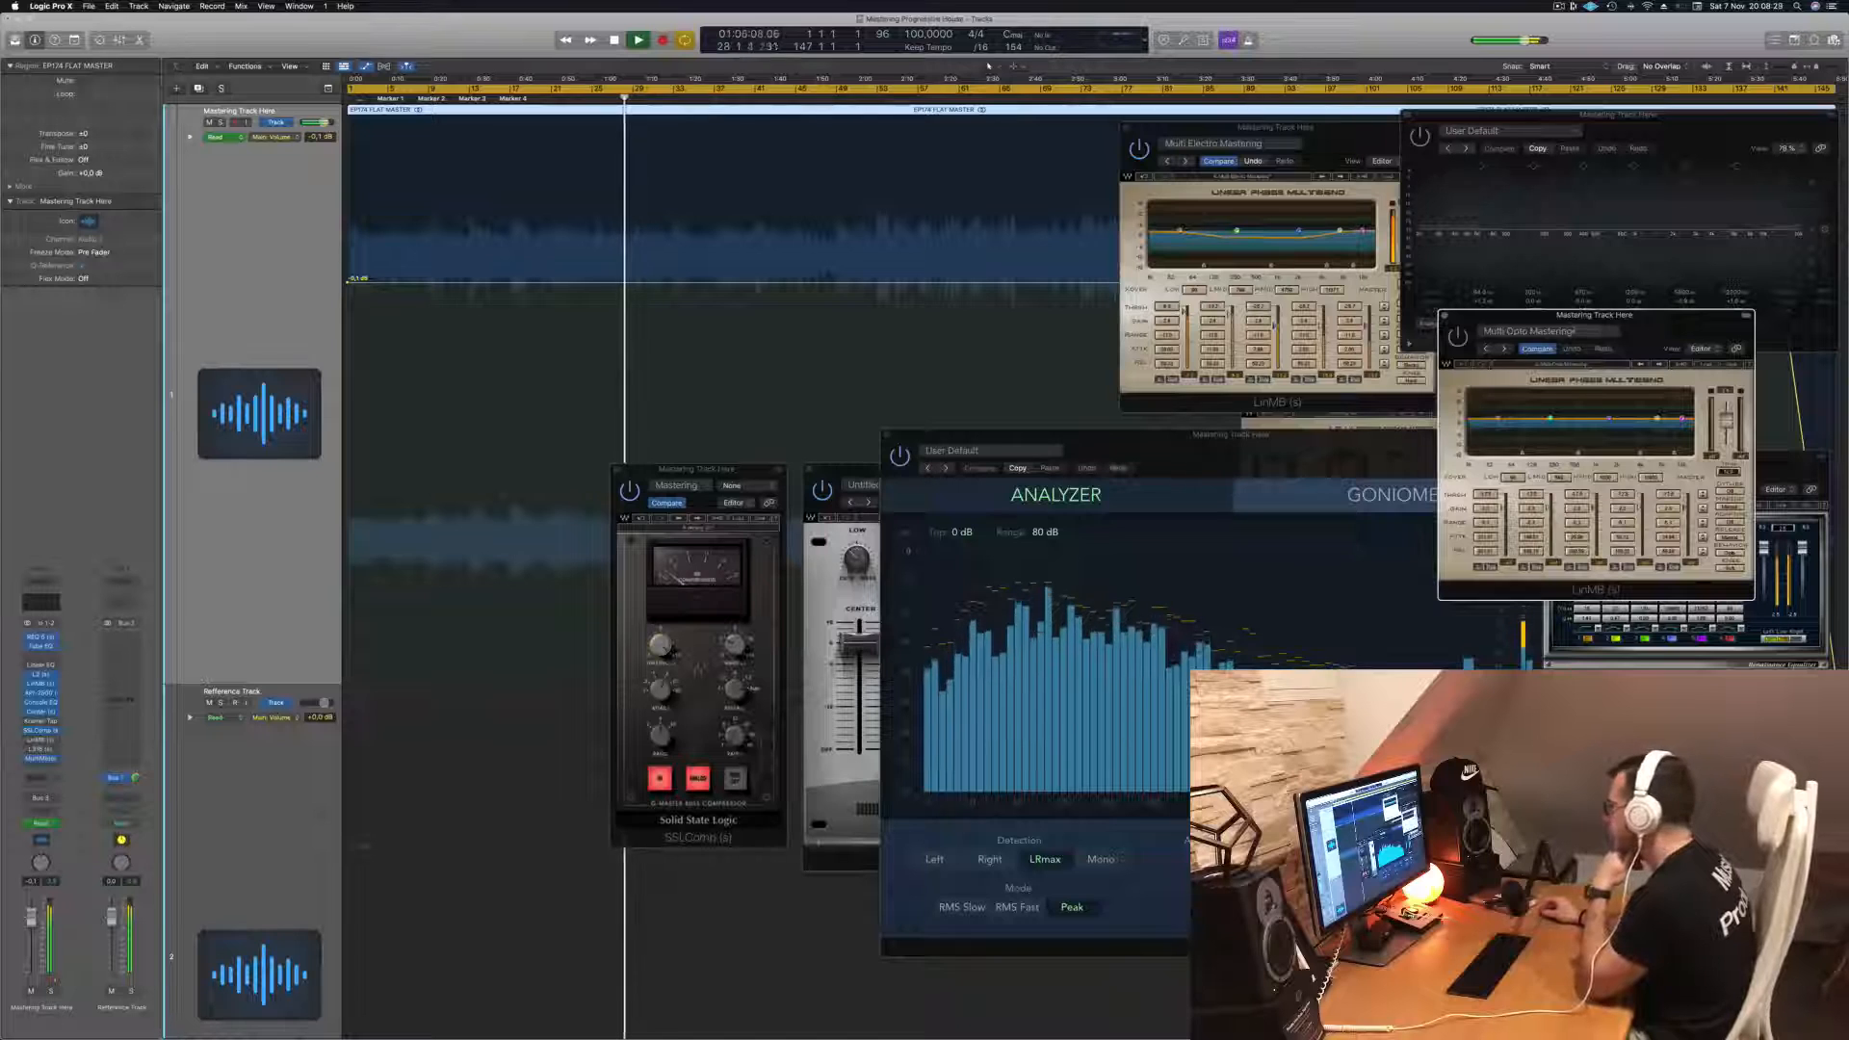
drag(1640, 325, 943, 324)
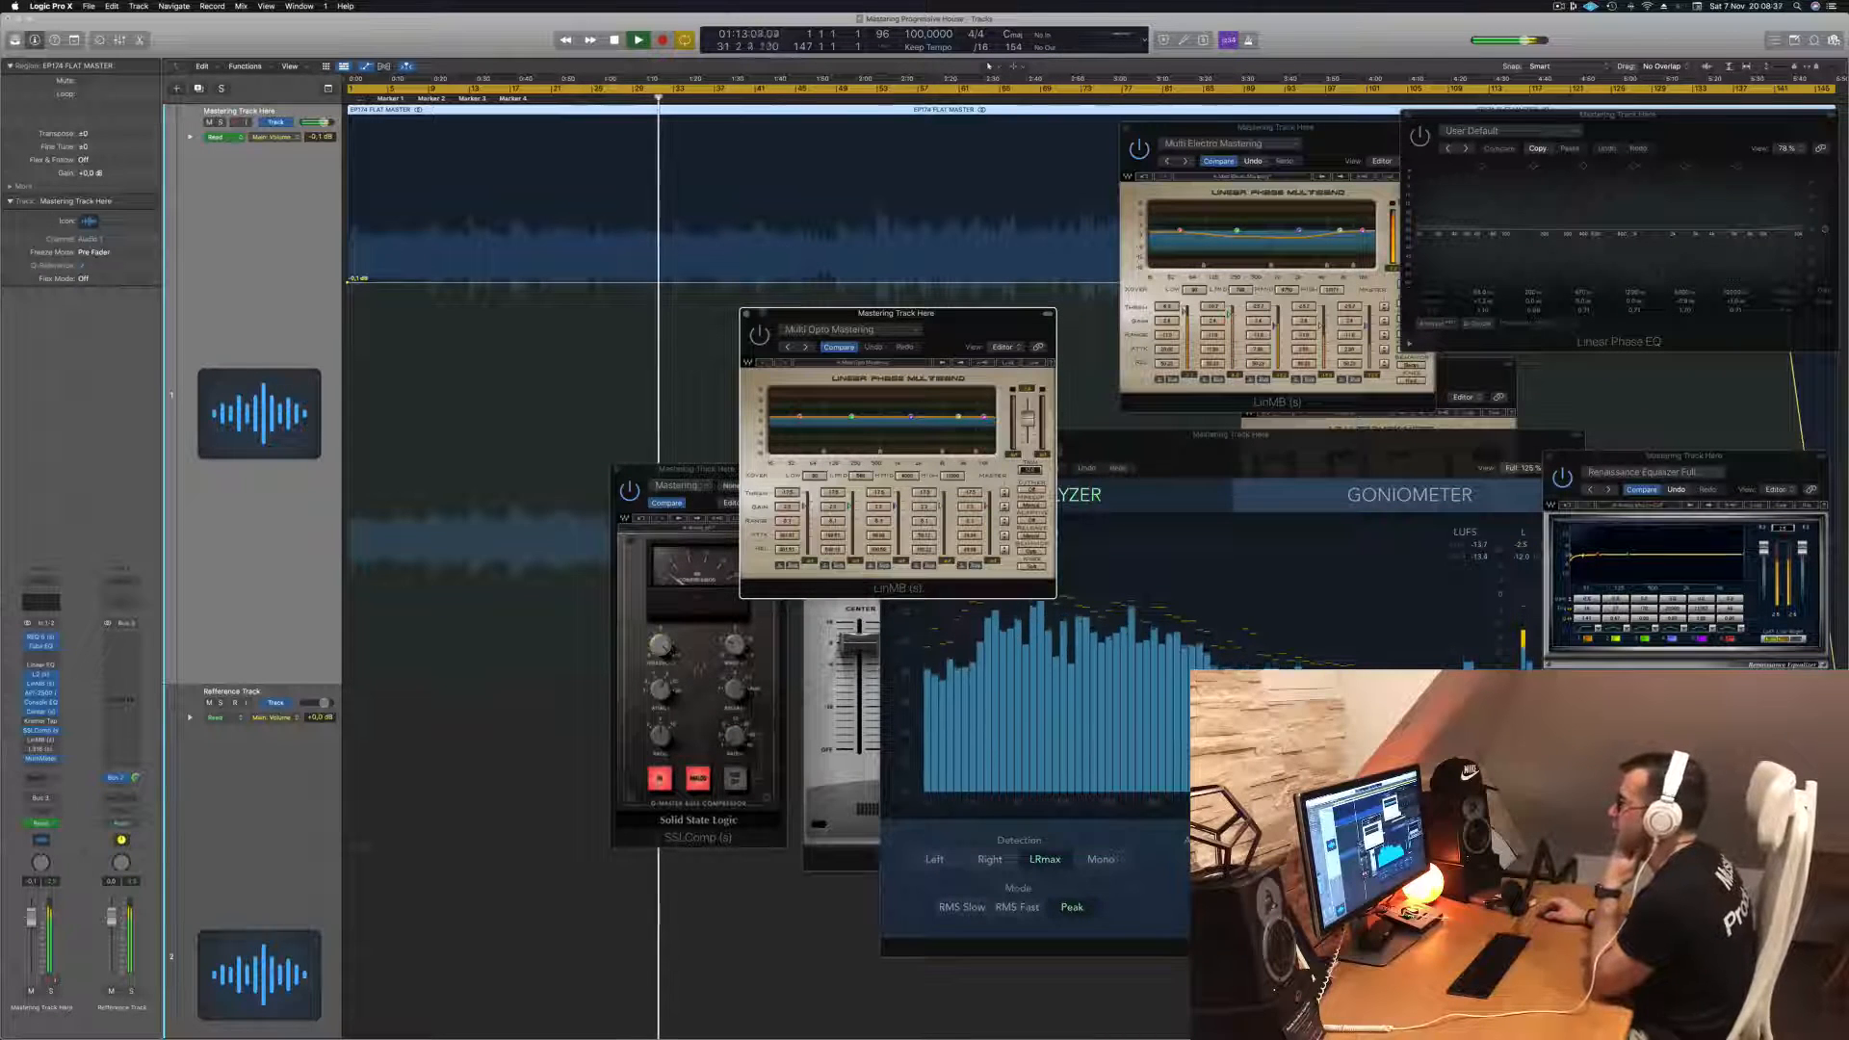
drag(952, 331, 1015, 345)
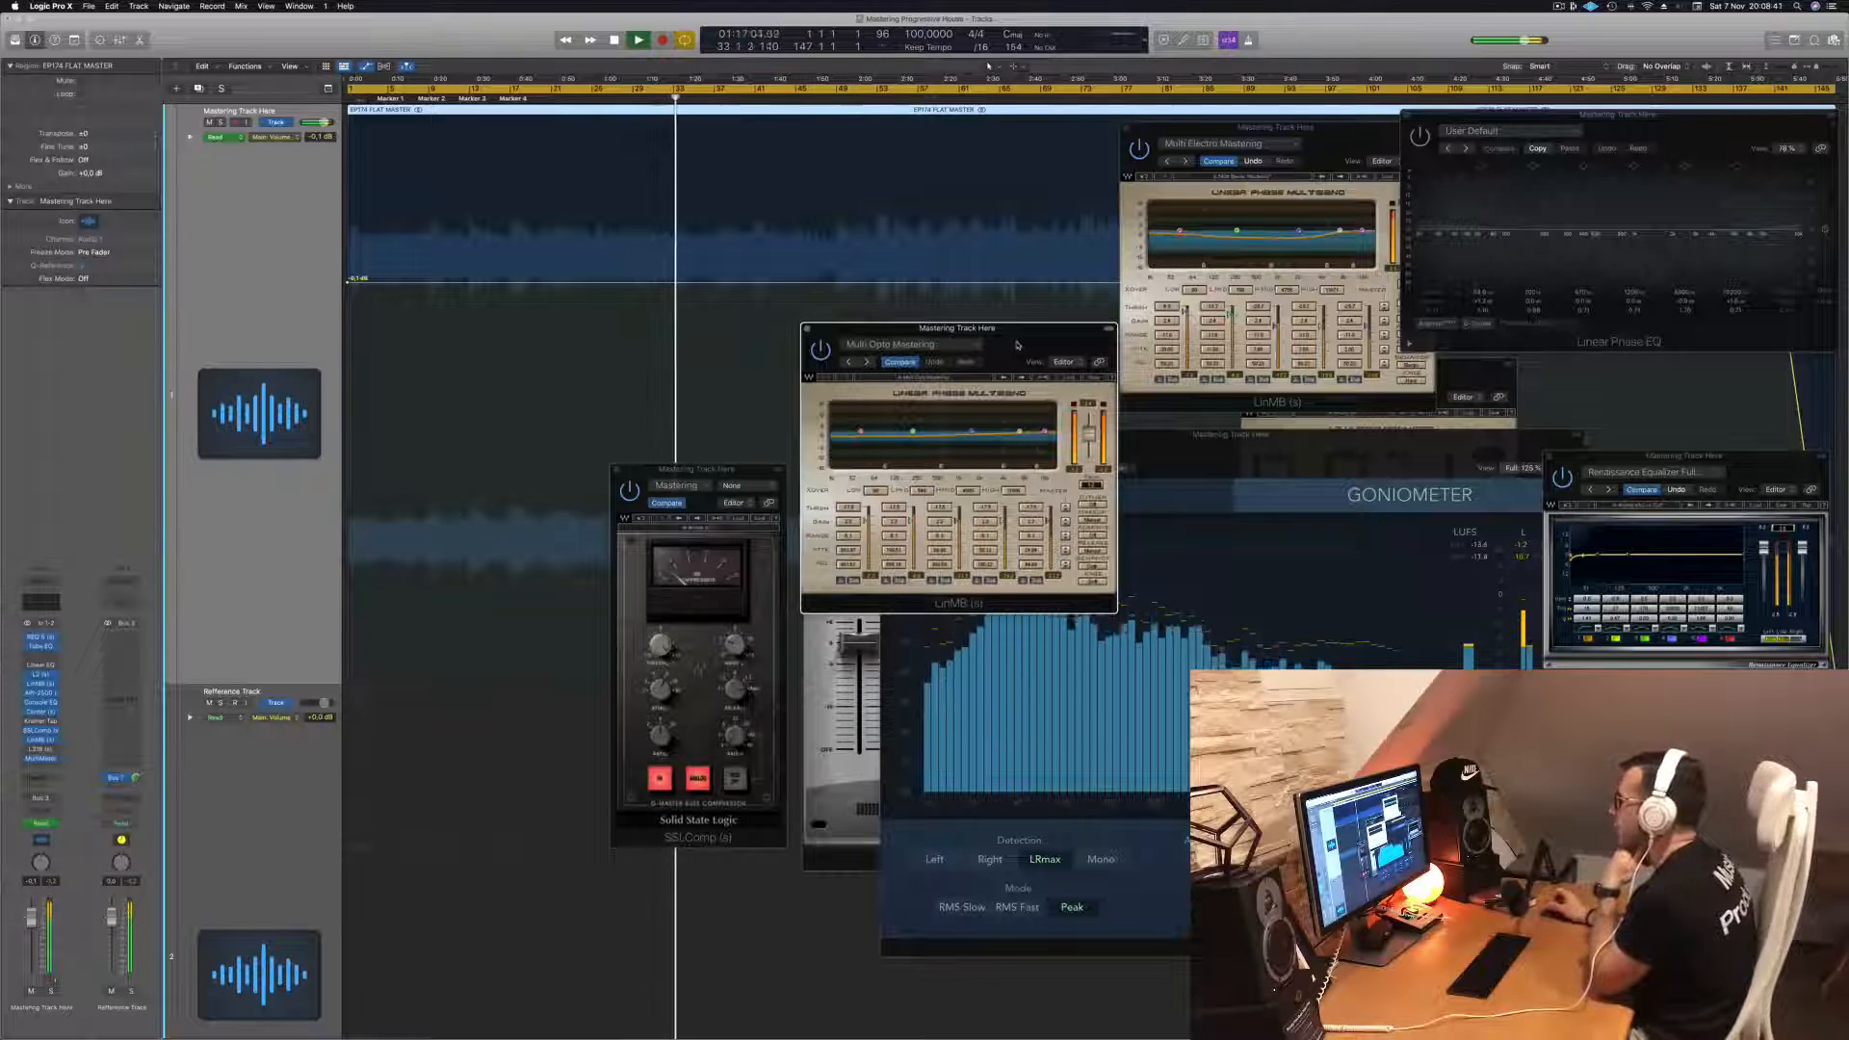
drag(1017, 345, 781, 358)
drag(1169, 446, 1319, 524)
drag(795, 355, 1032, 475)
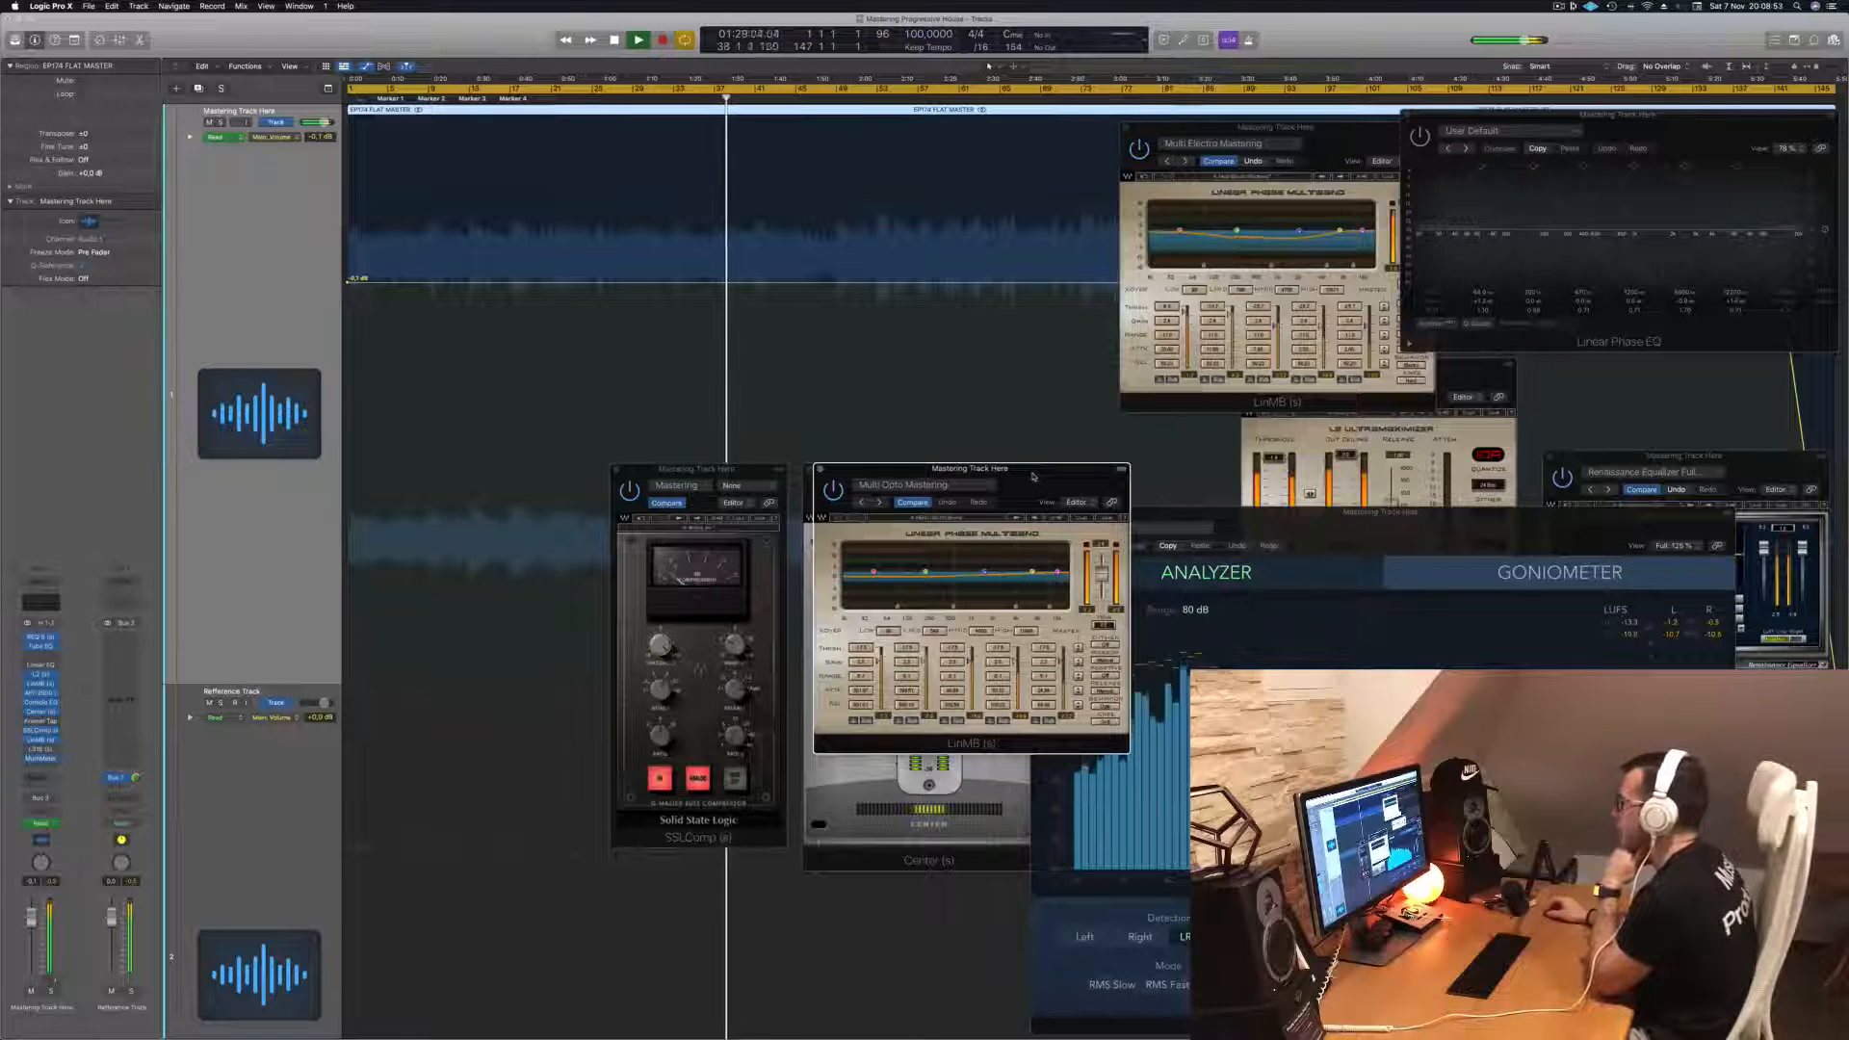
- Move the REQ and L2 windows to the top right and place the Multi Electro multiband window beneath them
drag(1361, 142, 1681, 46)
drag(1685, 455, 1330, 68)
drag(1686, 58, 1678, 352)
drag(1412, 359, 1629, 74)
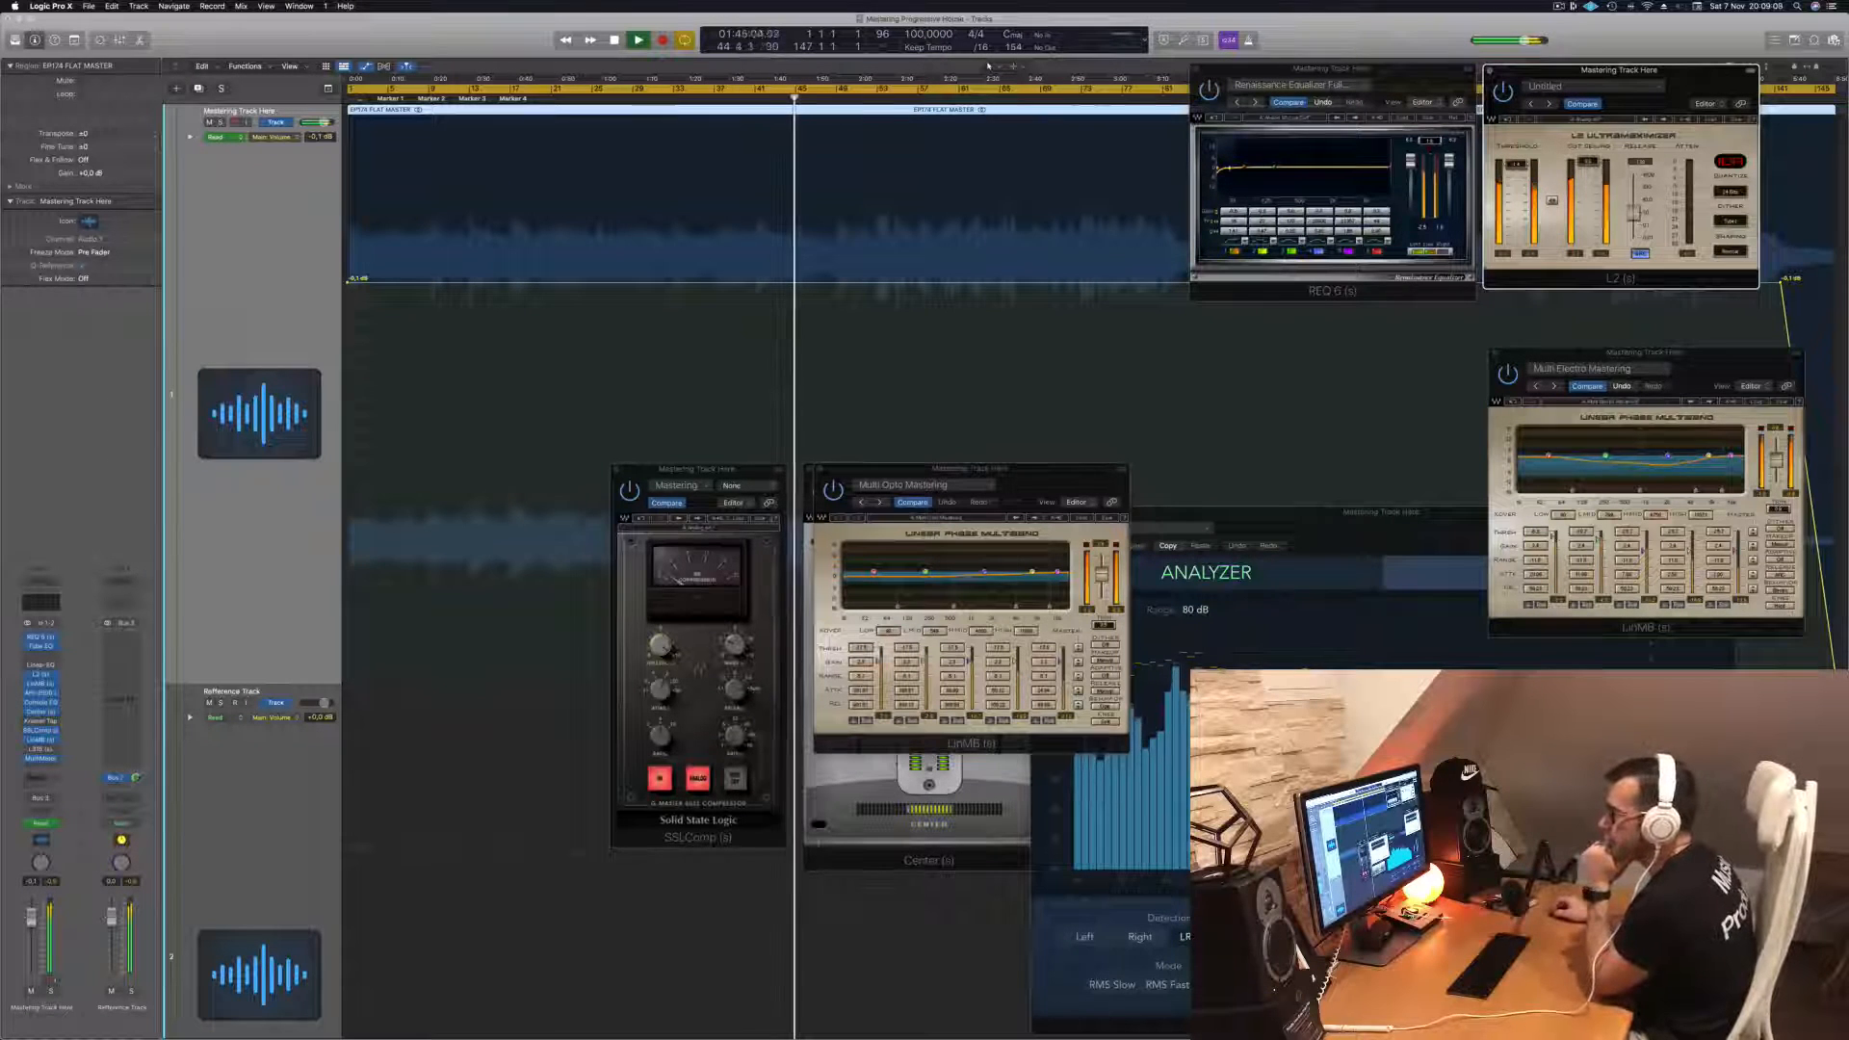
drag(1724, 359, 1423, 310)
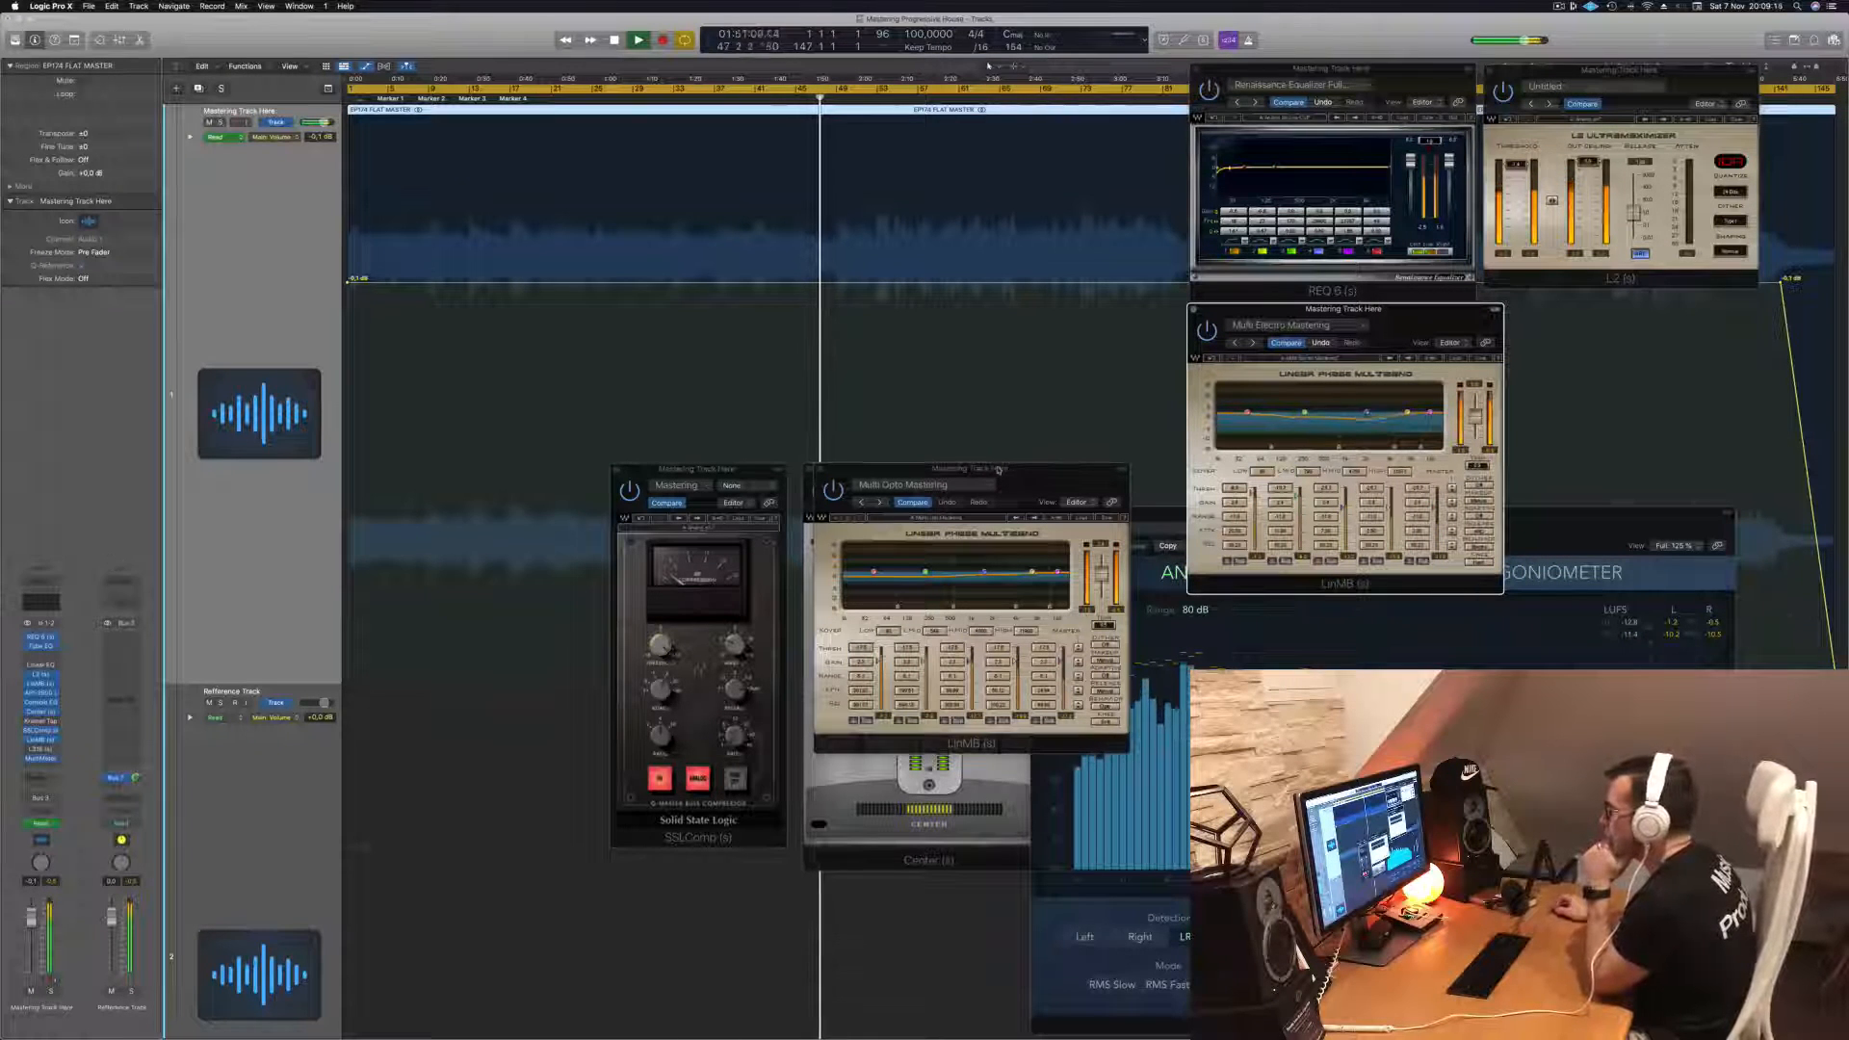
drag(989, 470, 936, 666)
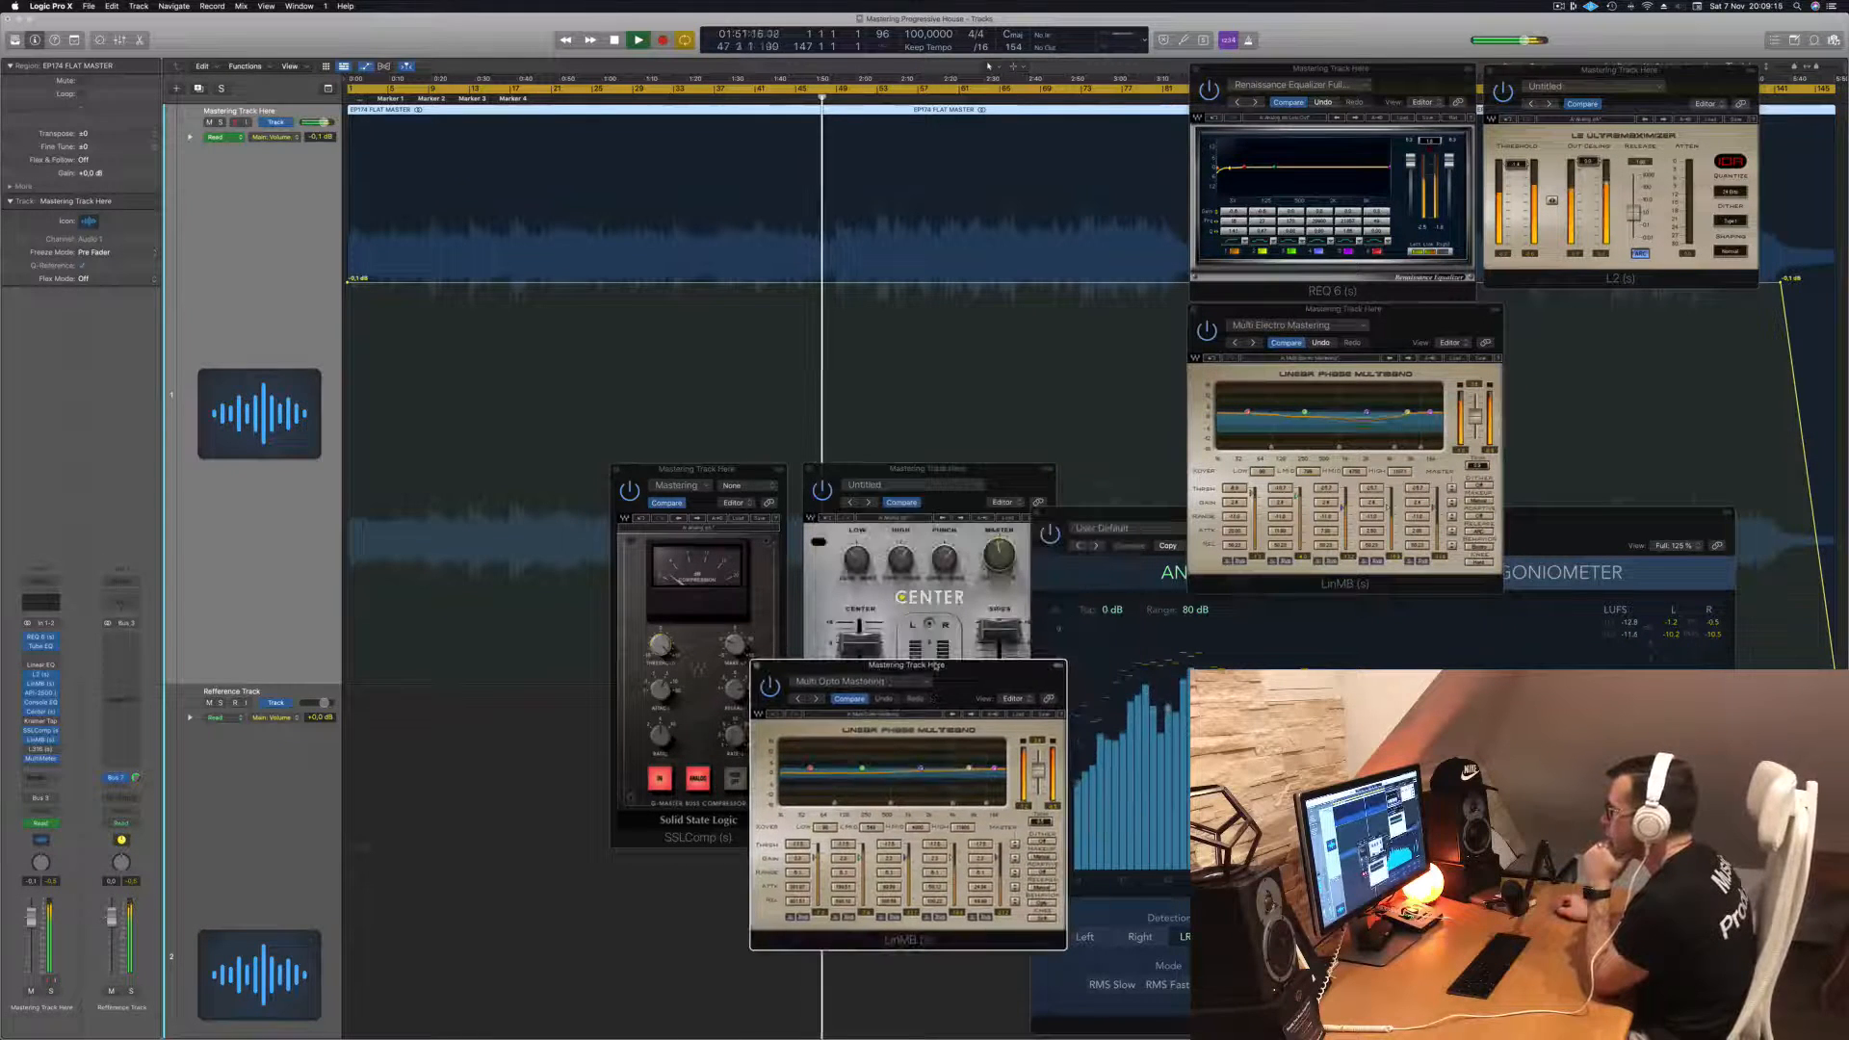
- Open the Vintage Console EQ insert window and arrange it beside the Multi Electro multiband window
click(42, 704)
drag(836, 344, 1681, 326)
drag(1371, 309, 1153, 321)
drag(1522, 318, 1400, 312)
drag(1241, 324, 1223, 310)
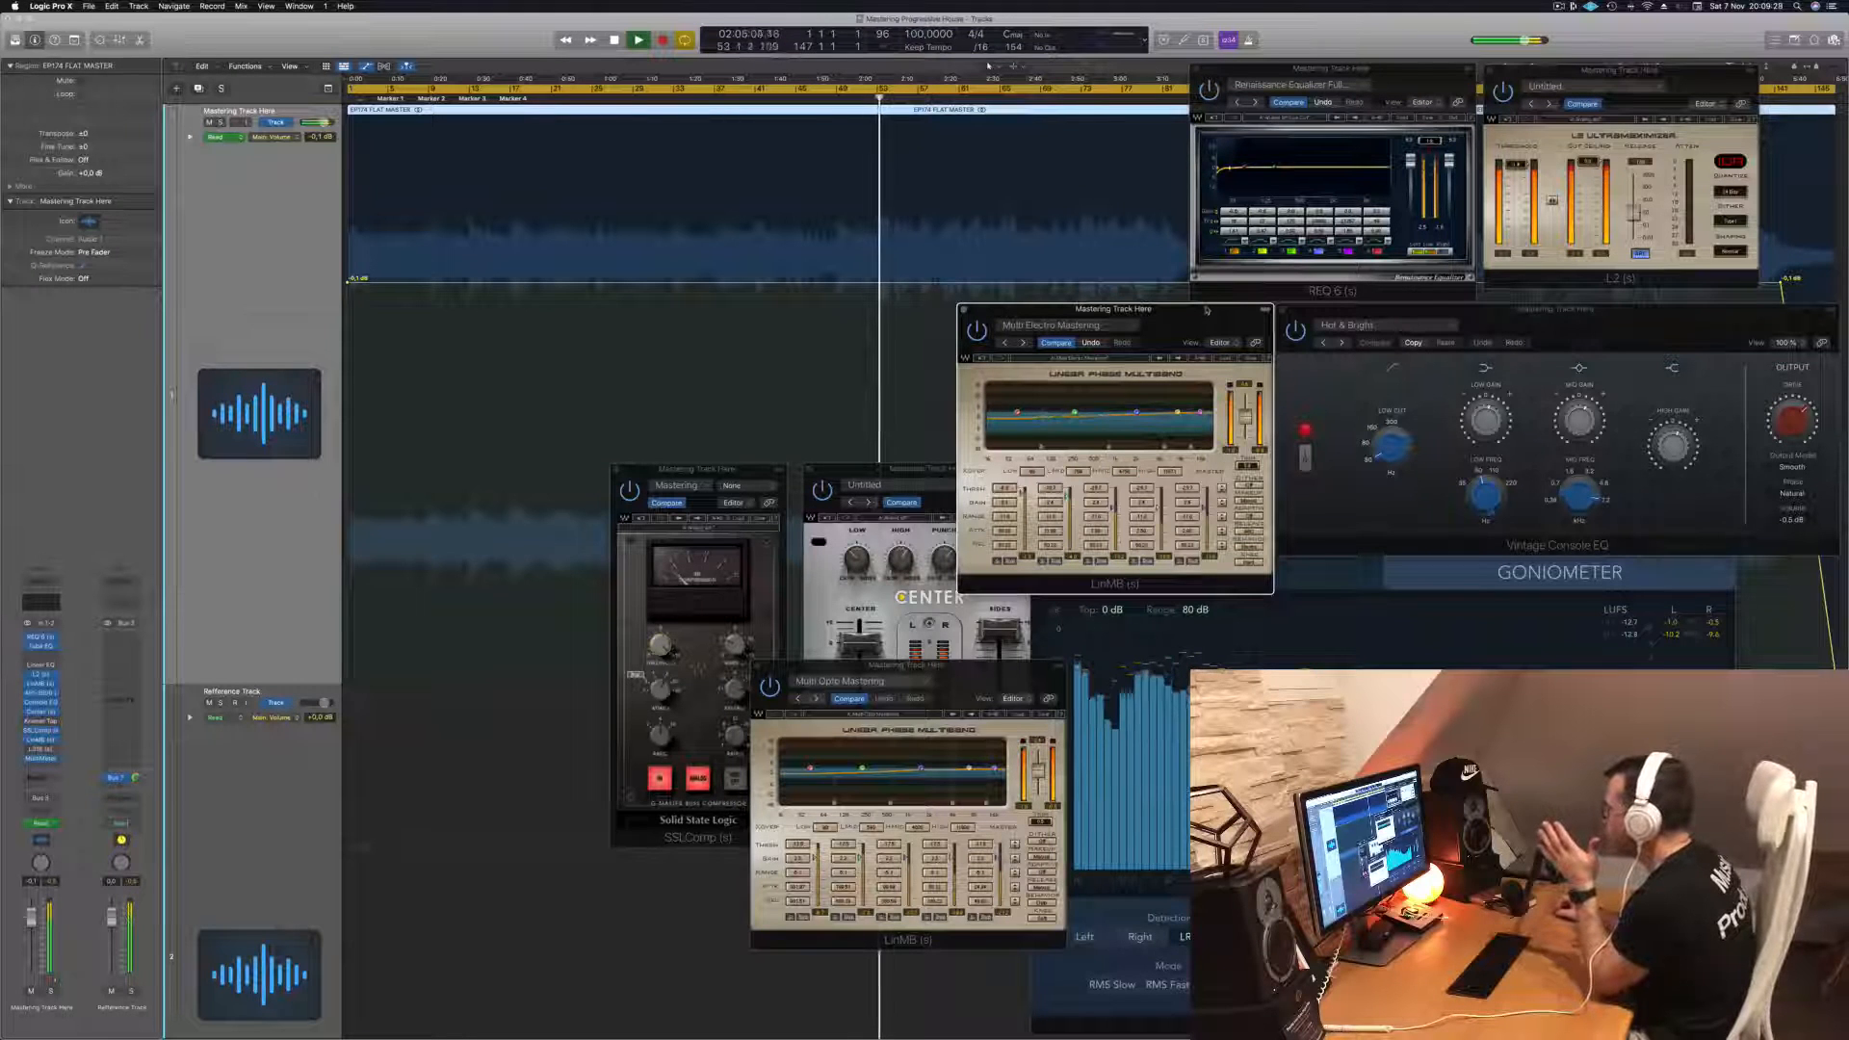
drag(1192, 305, 1169, 308)
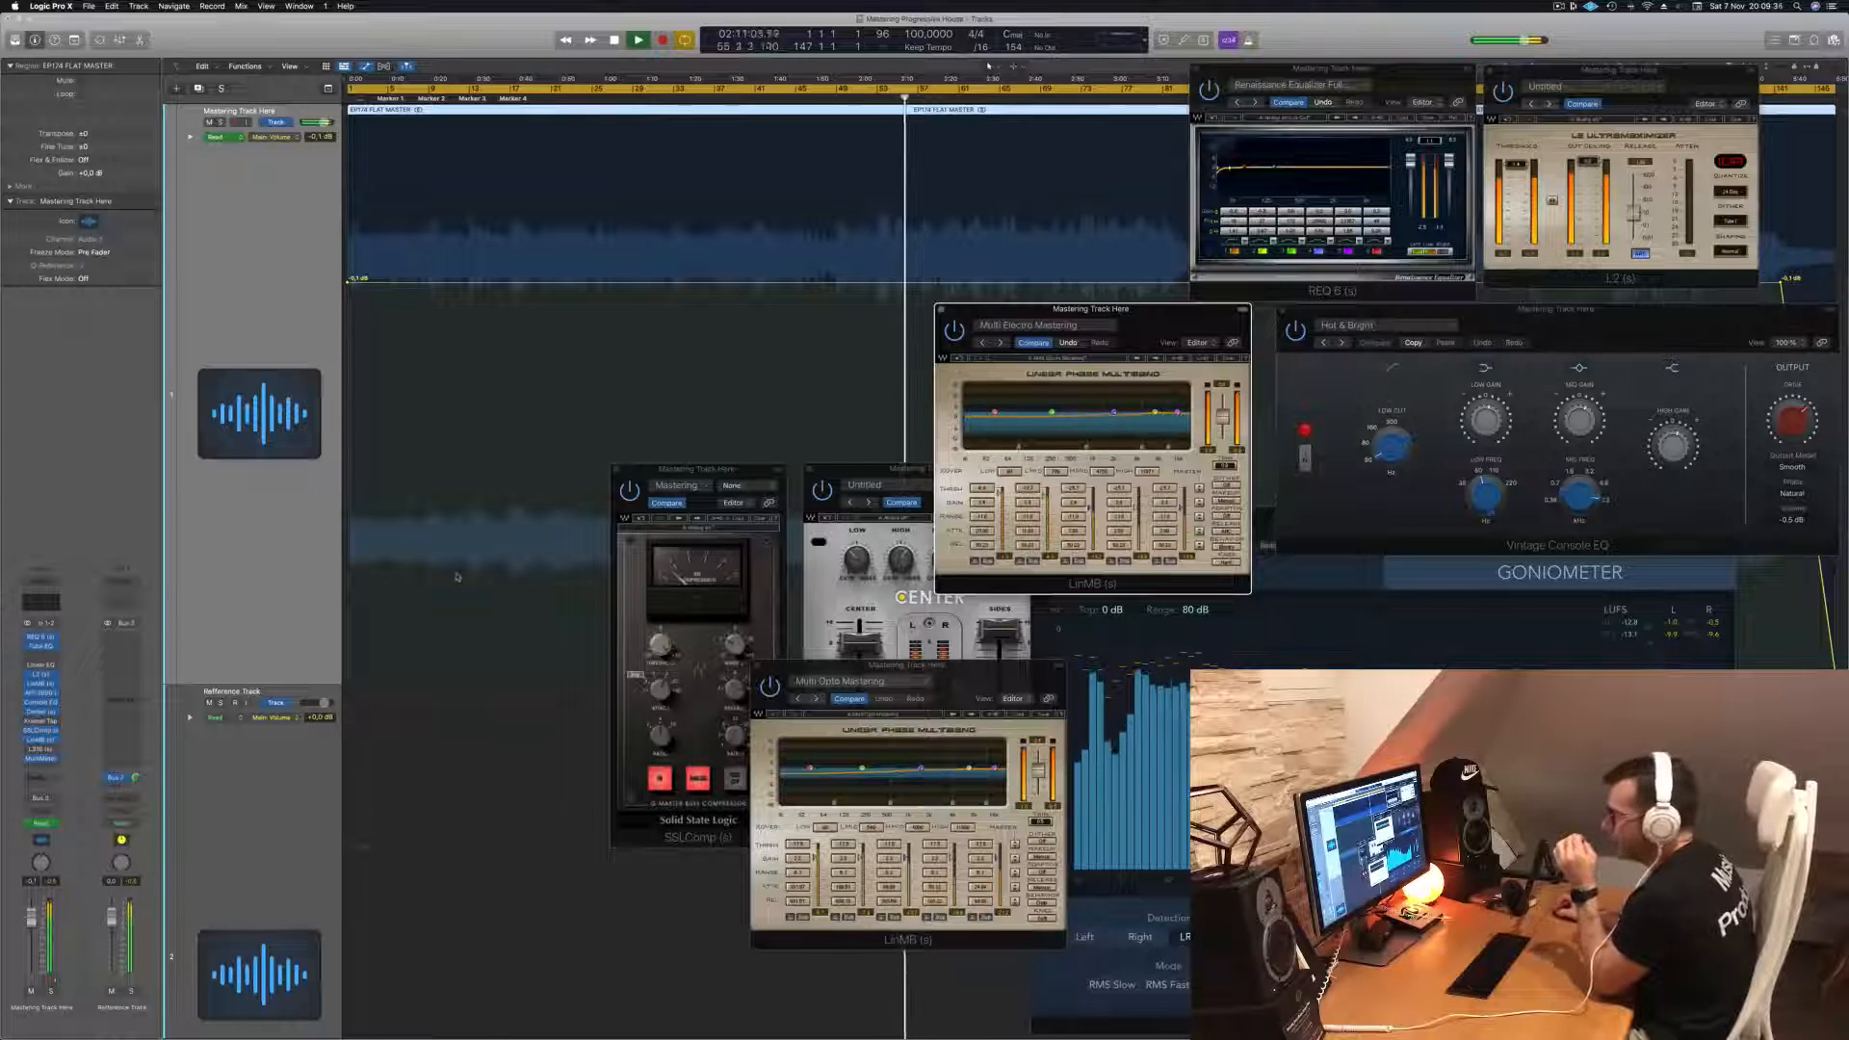
click(41, 712)
click(41, 712)
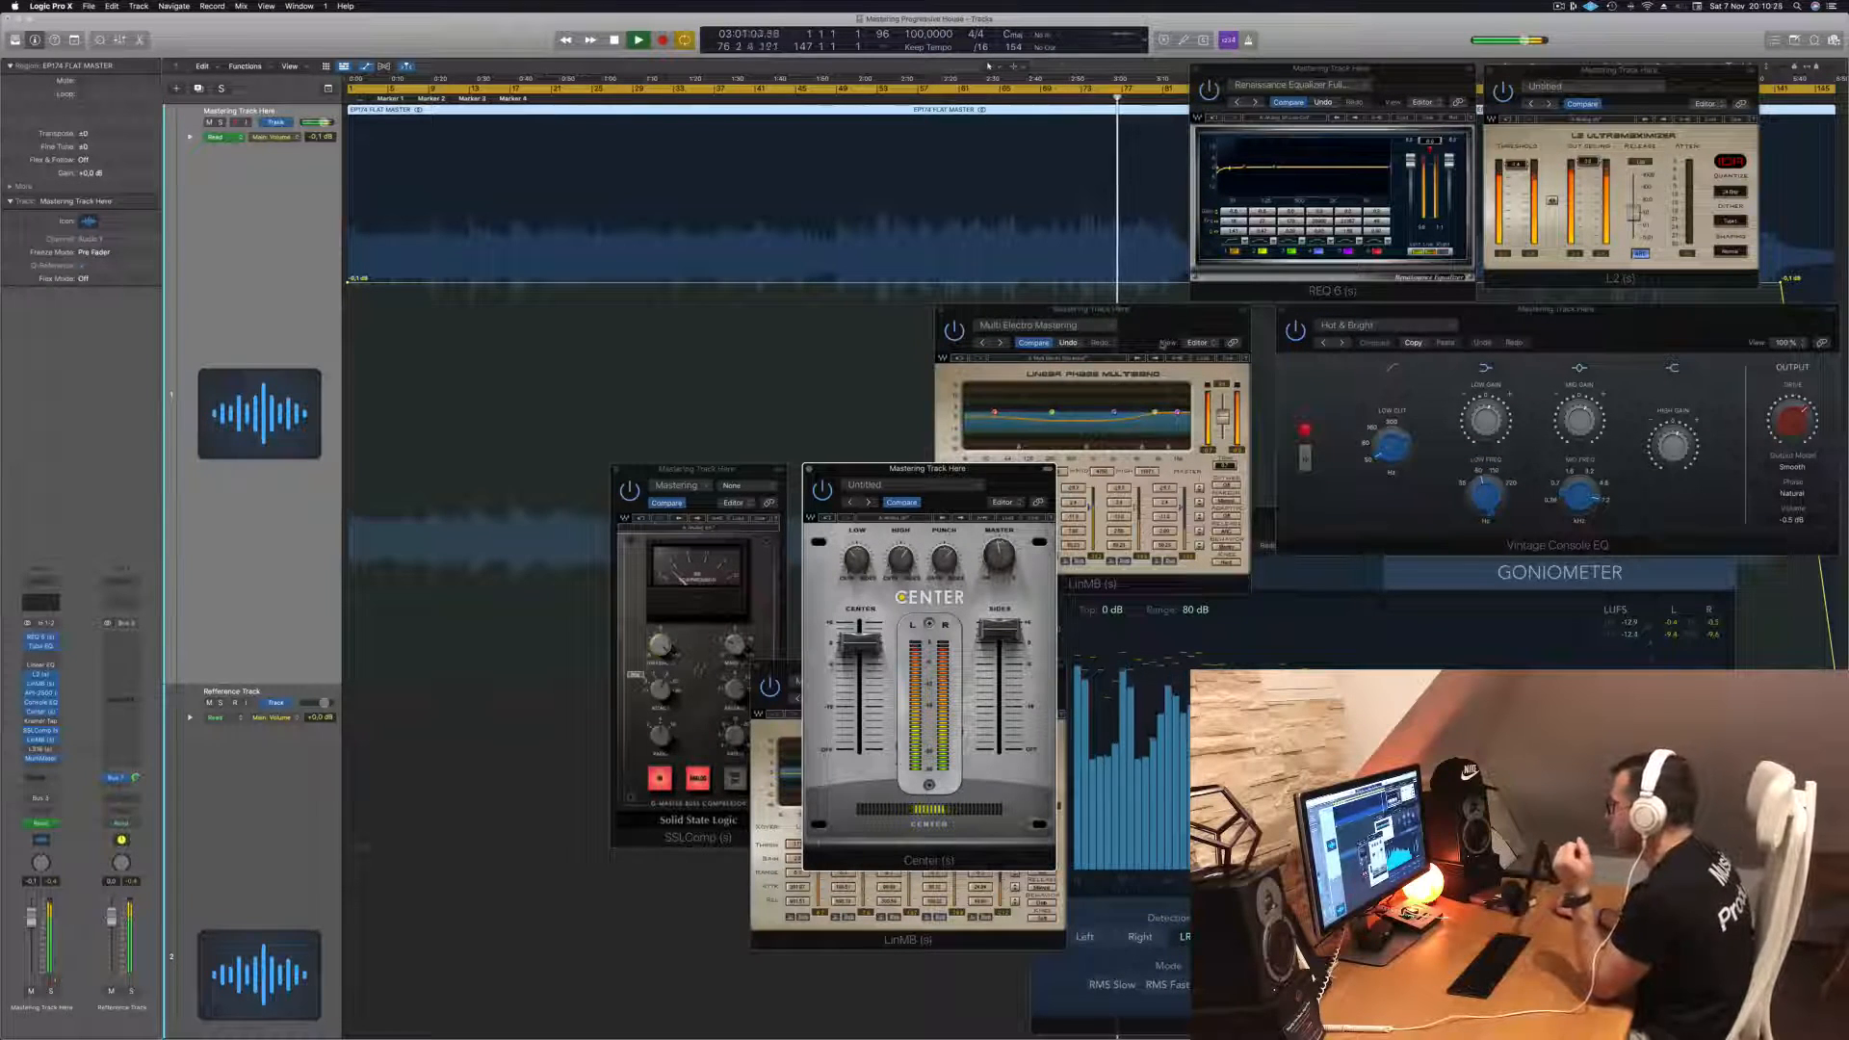
- Adjust the positions of the Multi Electro, Vintage Console EQ and Center windows, raising Center above SSLComp
mouse_move(1156, 329)
mouse_down()
mouse_move(957, 239)
mouse_move(1098, 226)
mouse_move(1122, 297)
mouse_move(1163, 317)
mouse_up()
click(1210, 233)
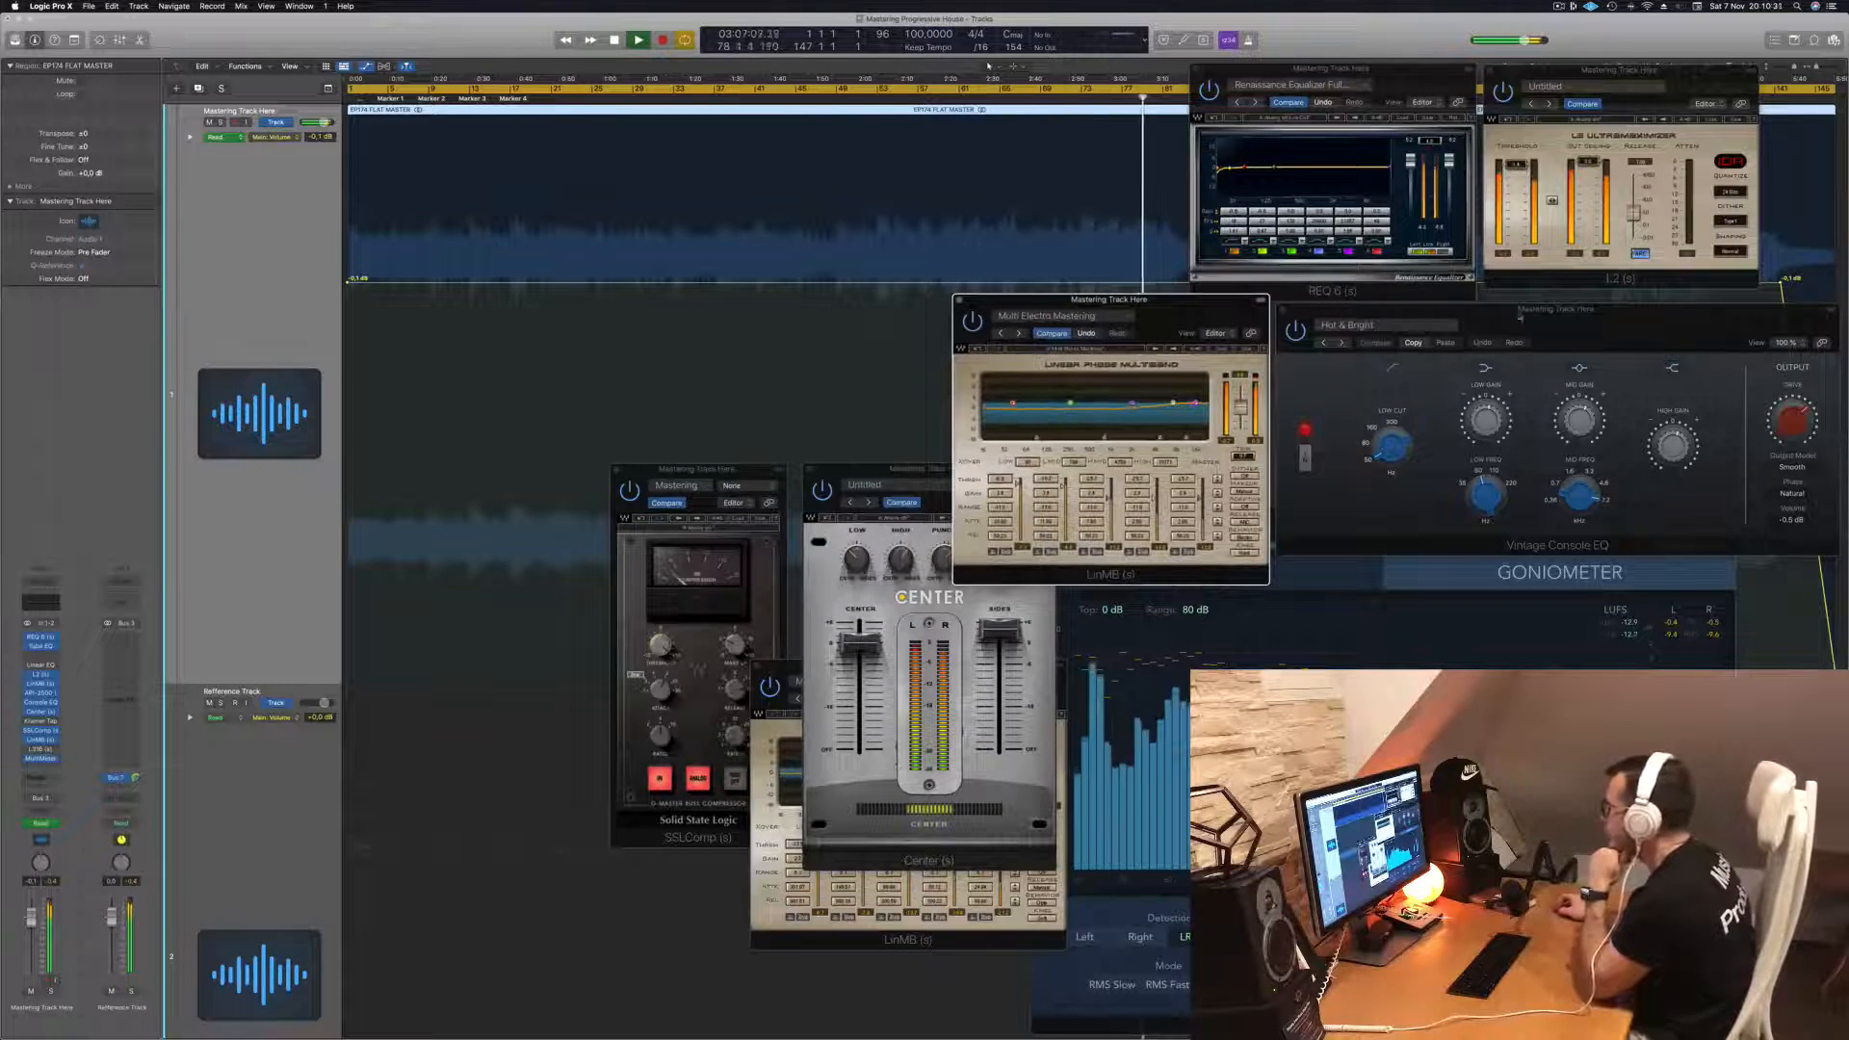
click(1503, 317)
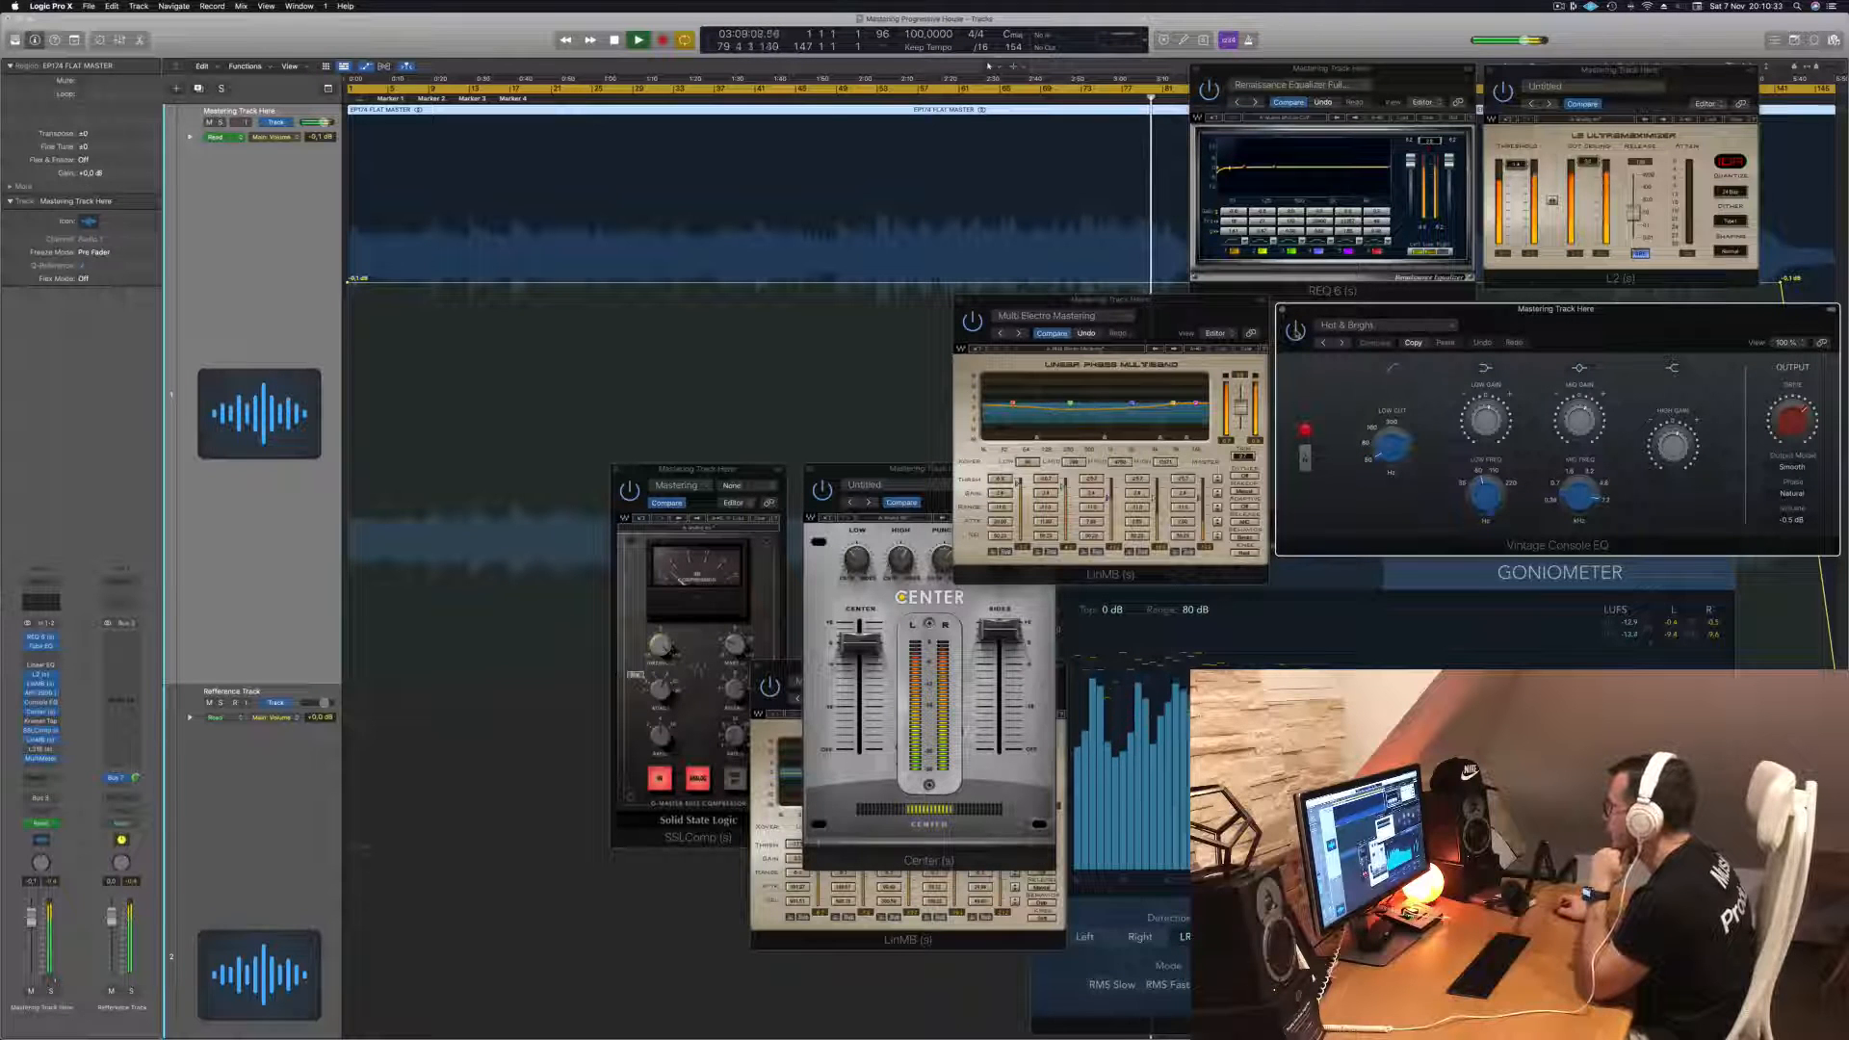
drag(1555, 325, 1566, 305)
click(1567, 303)
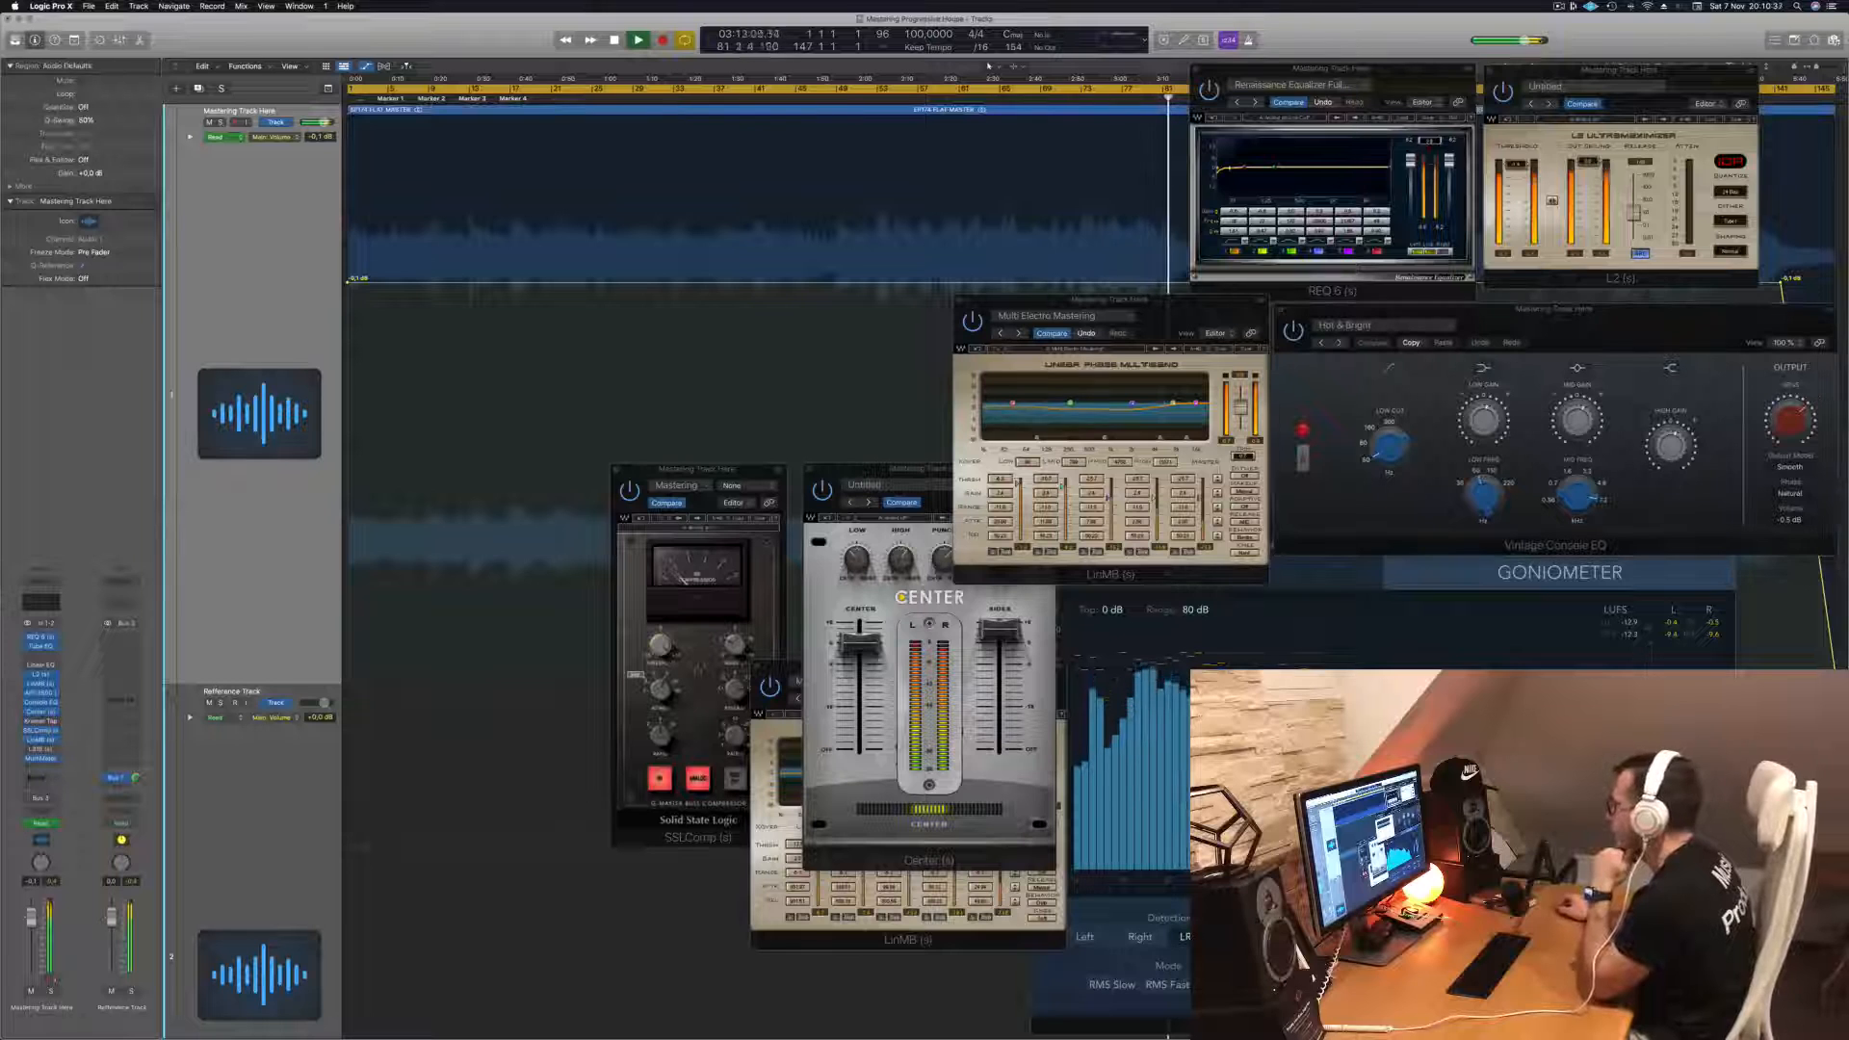
drag(905, 472, 780, 321)
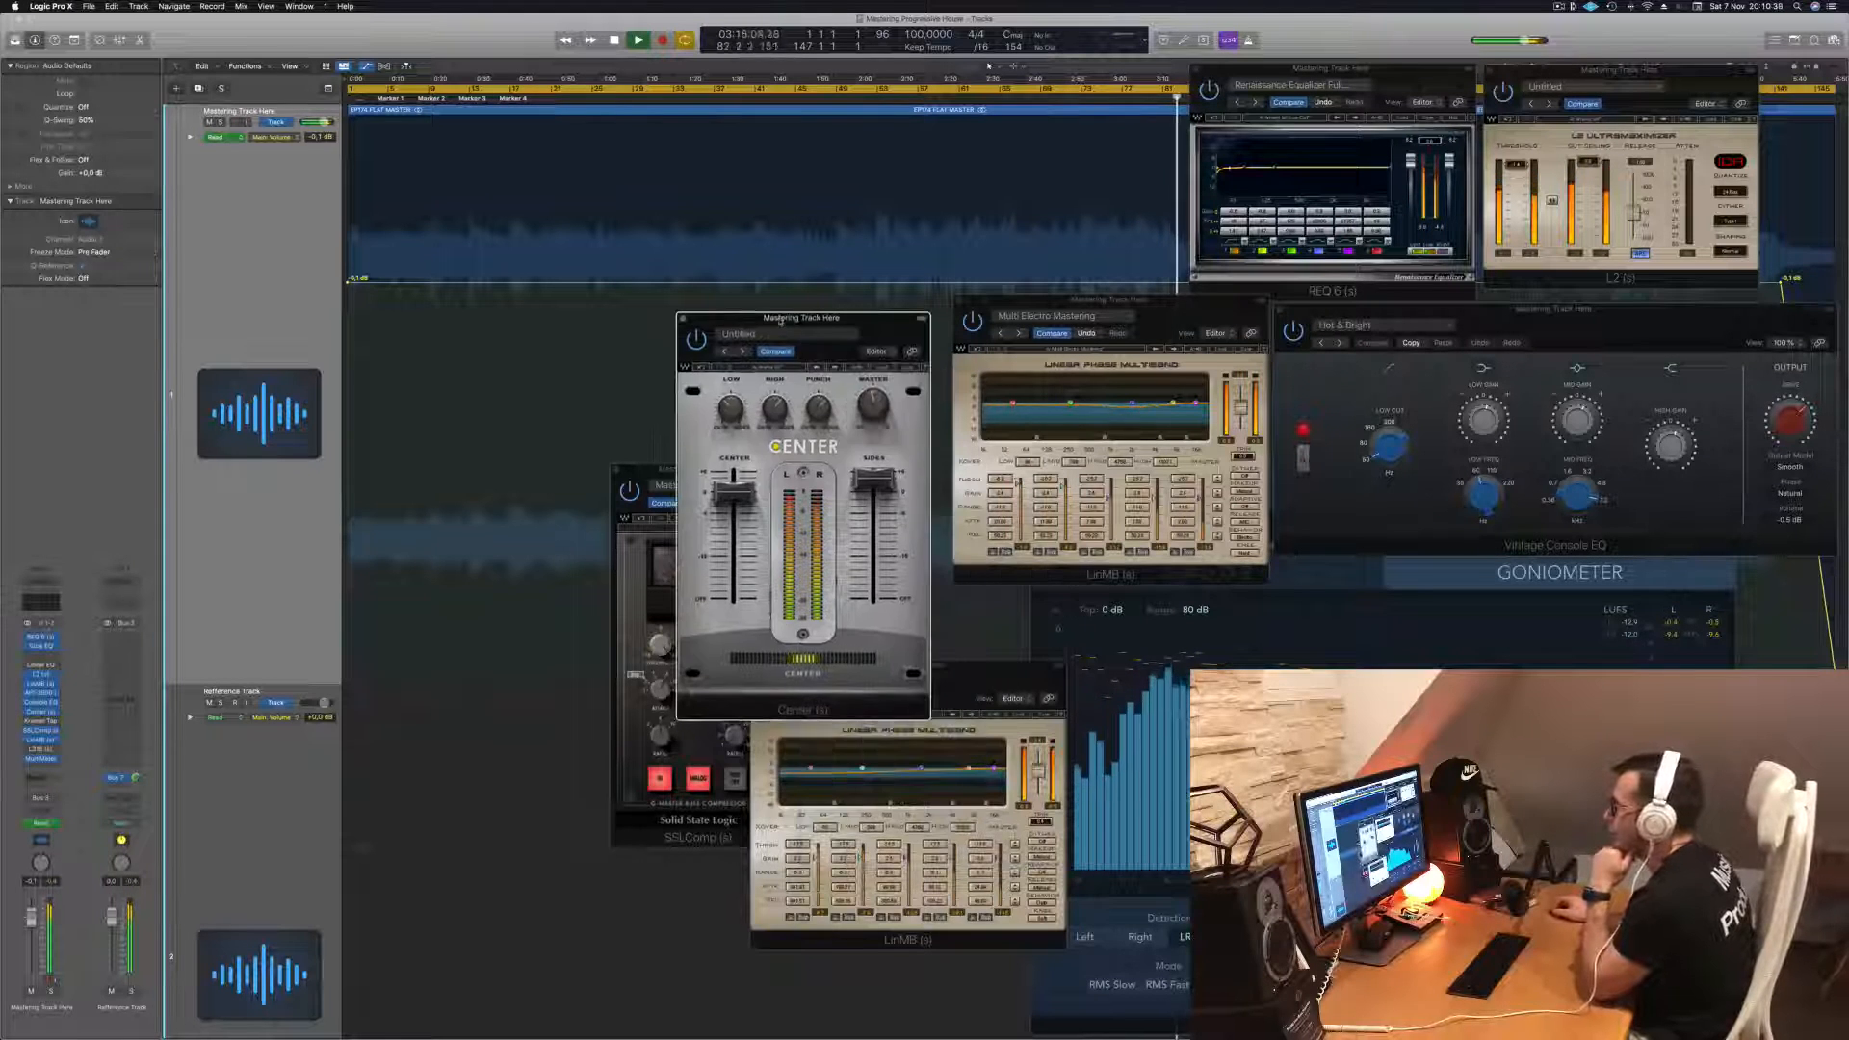
click(42, 740)
click(42, 740)
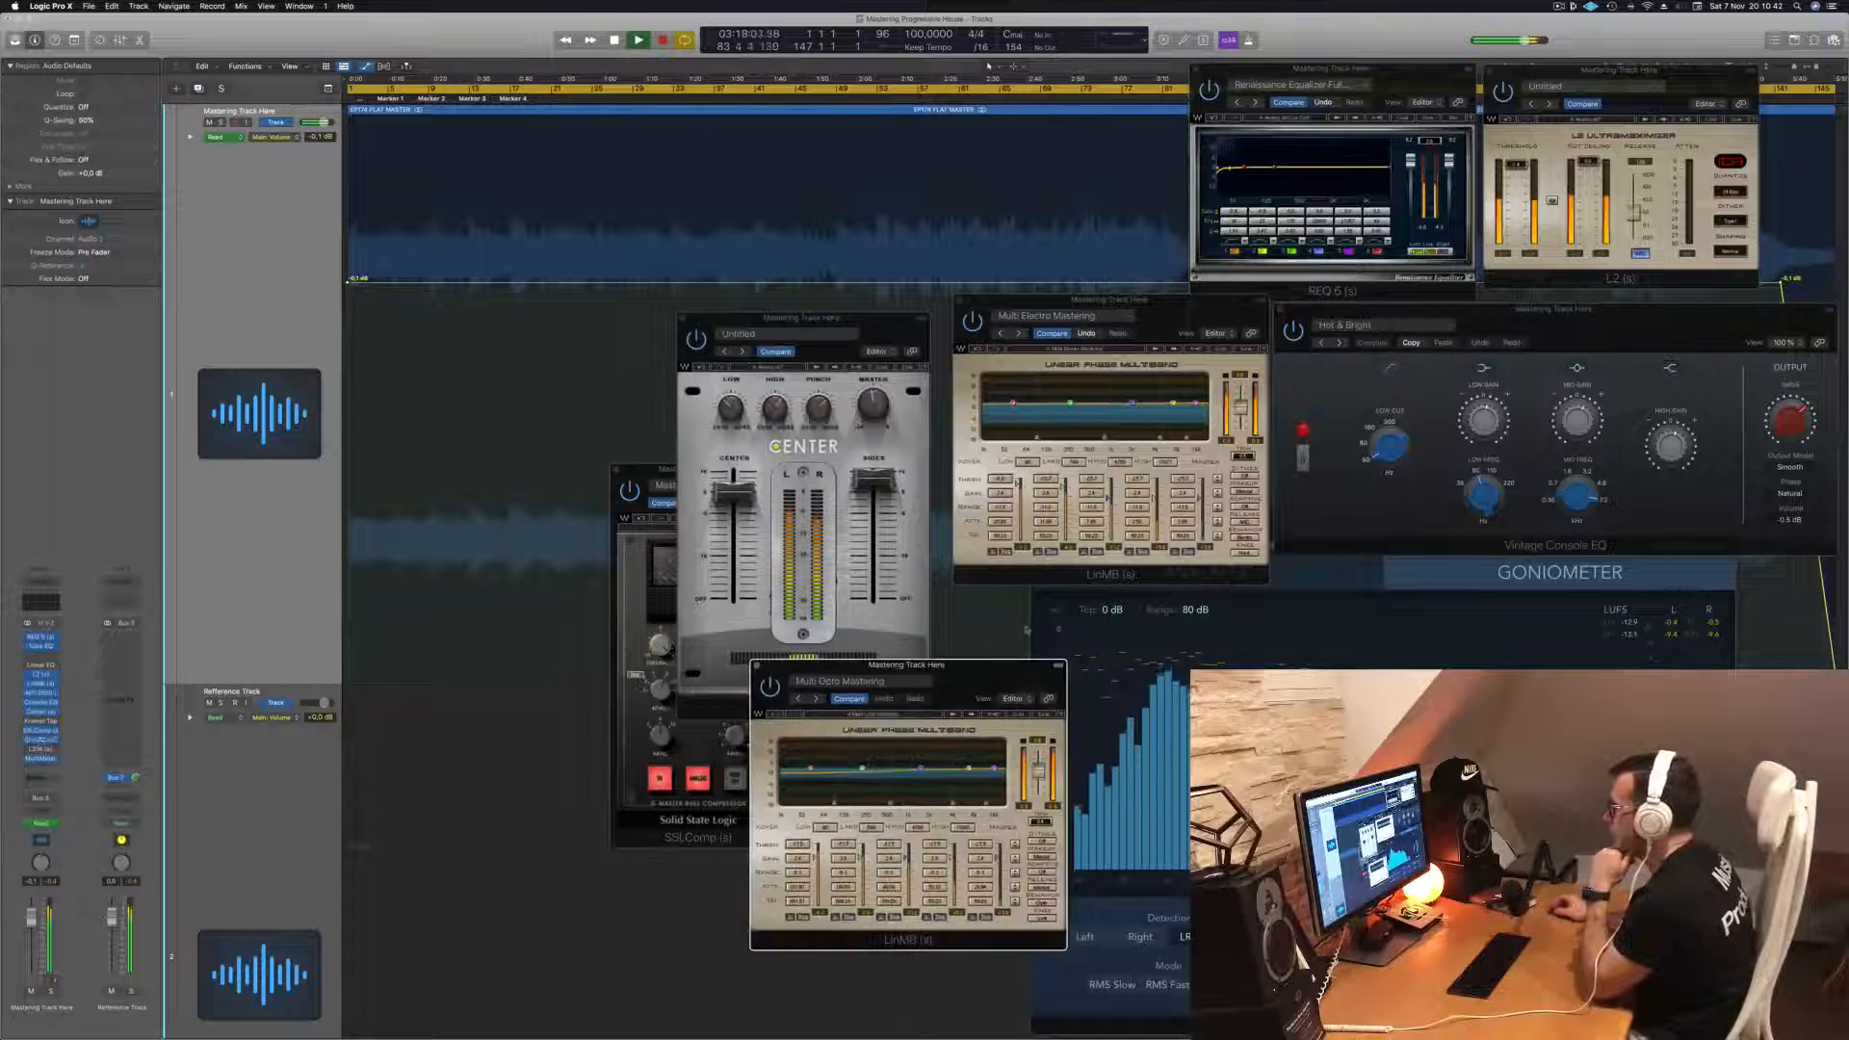
- Move the REQ and L2 windows to the right side and place the Multi Opto window below the Center window
drag(977, 675, 873, 449)
drag(1331, 70, 1658, 321)
drag(1683, 74, 1715, 423)
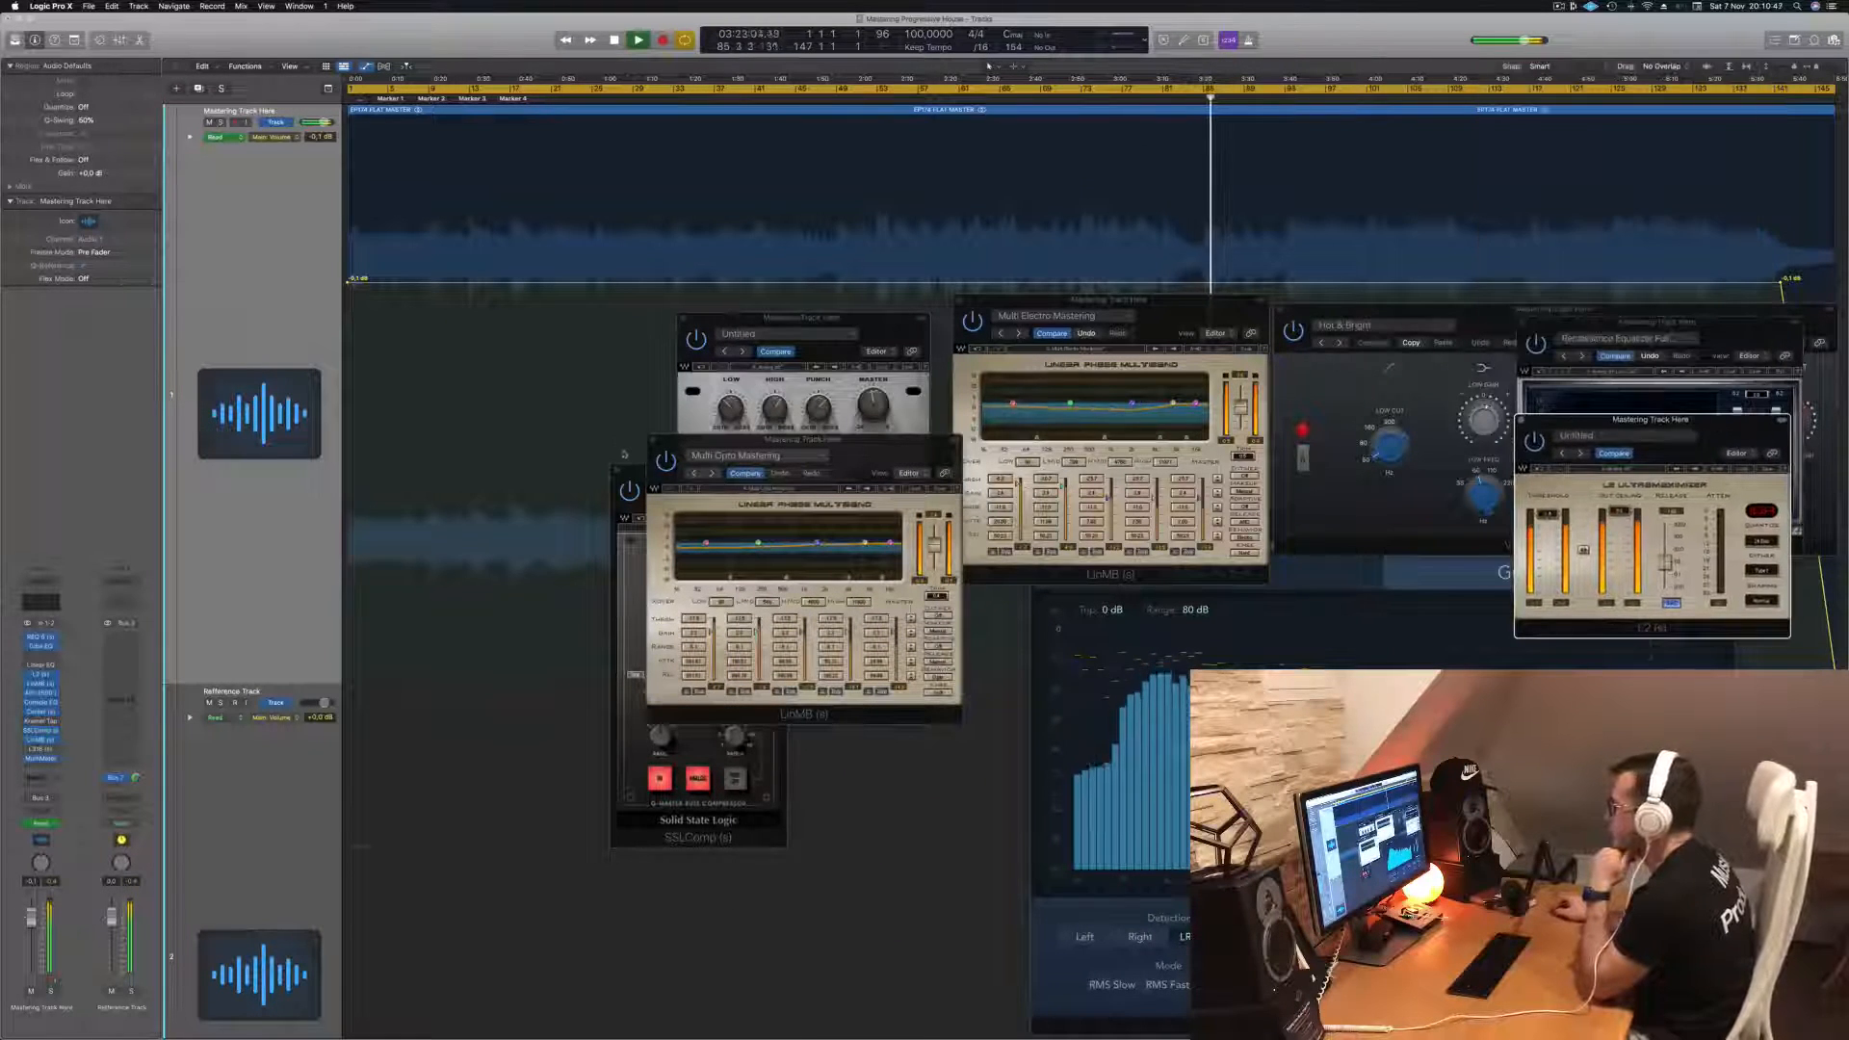
click(665, 464)
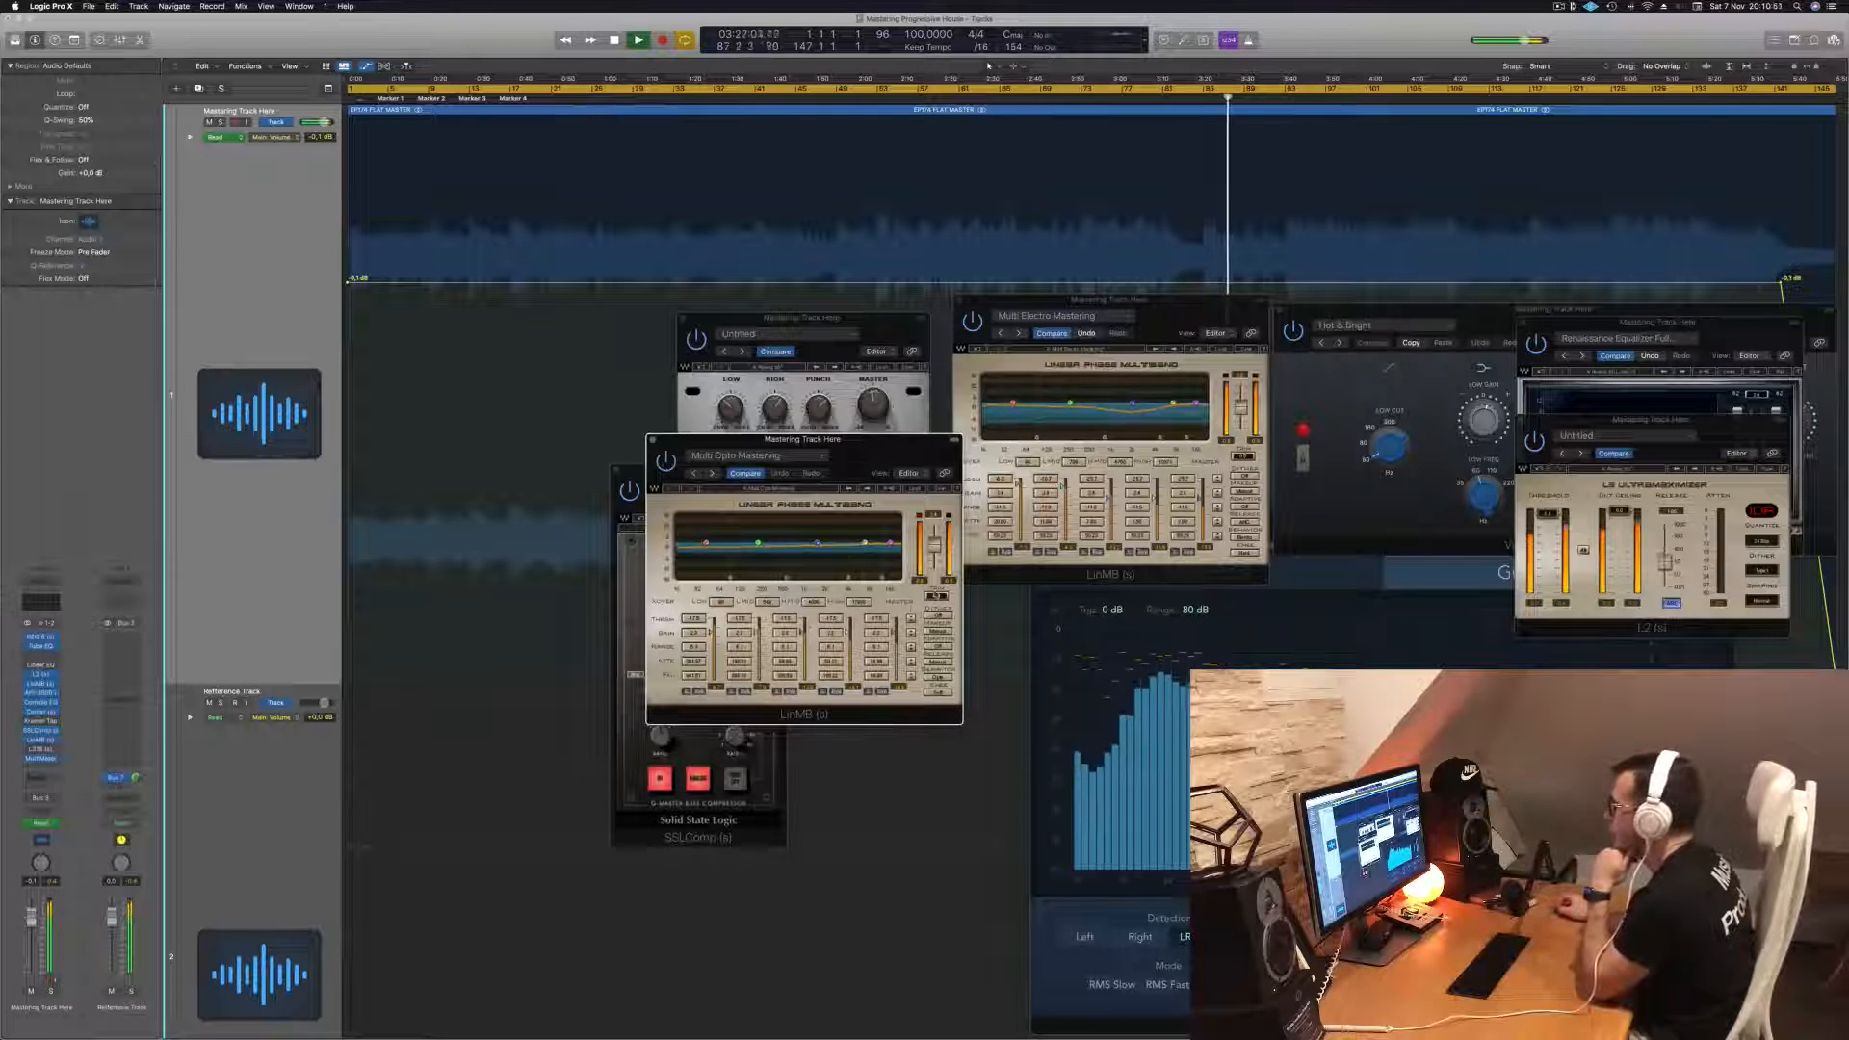
drag(802, 439, 838, 597)
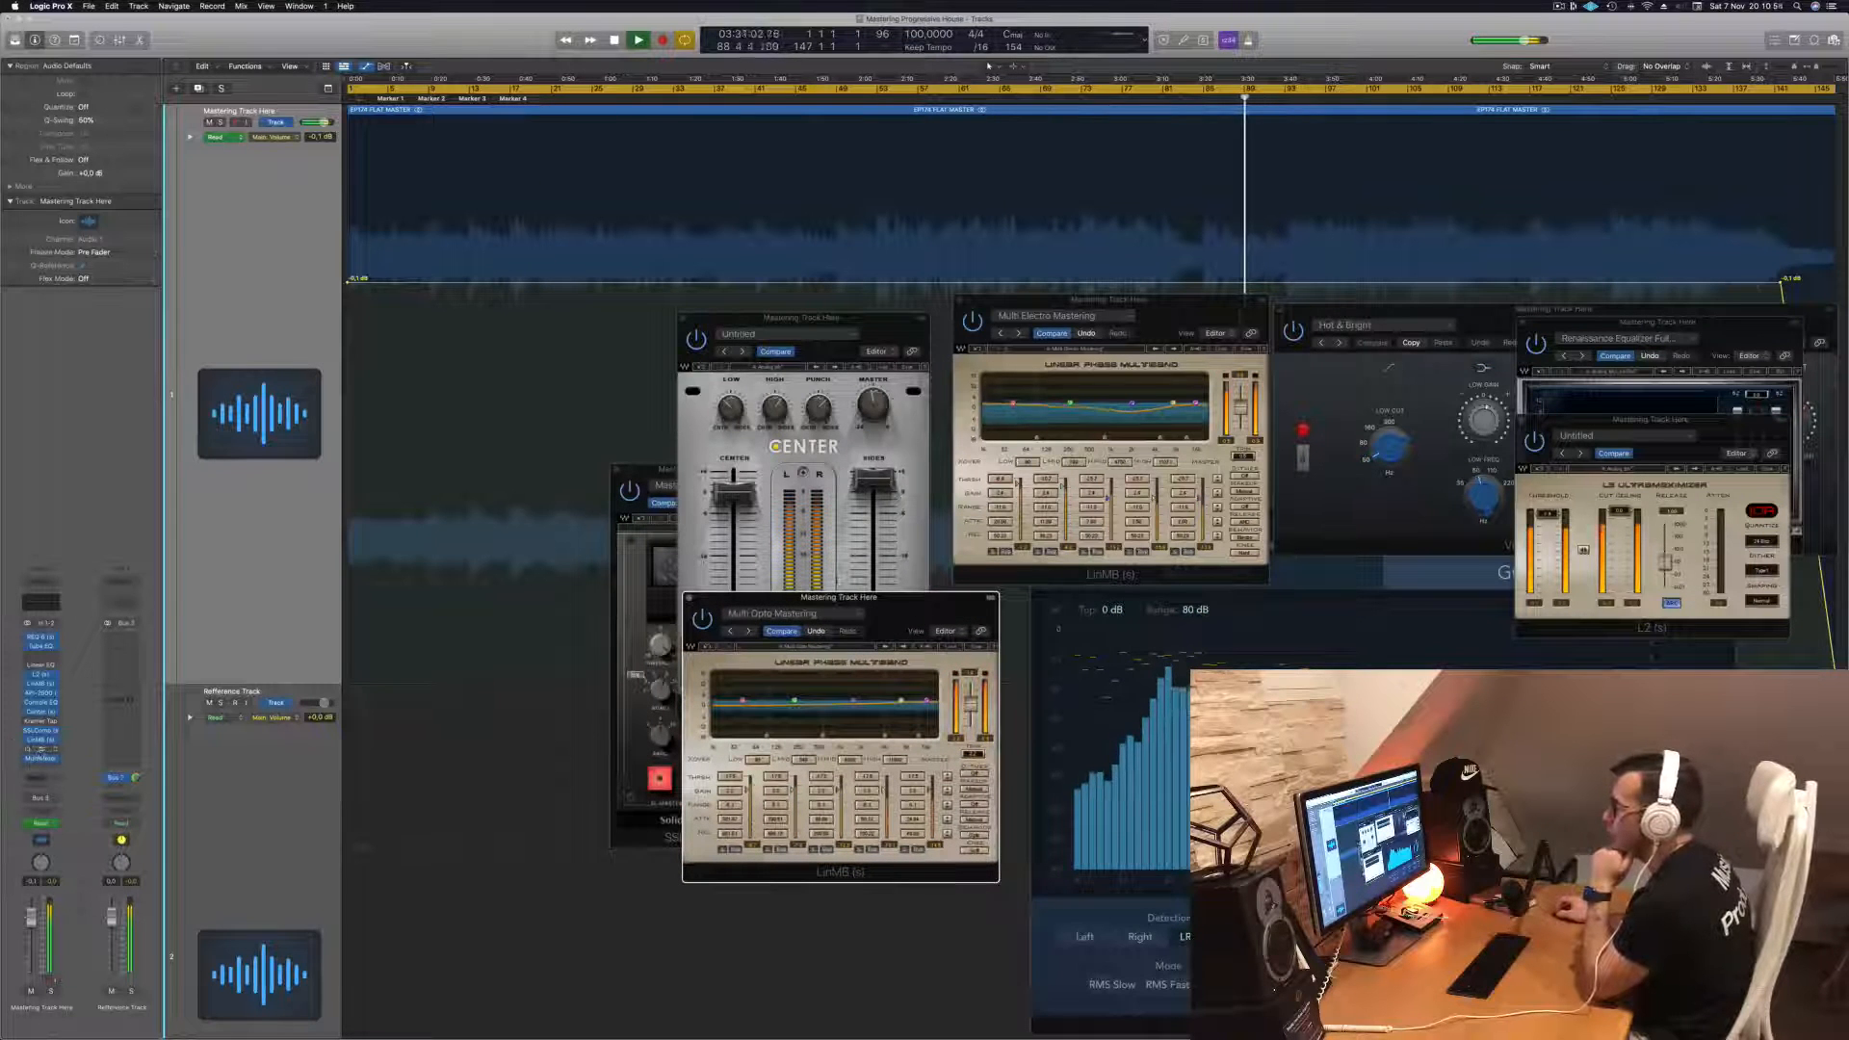
- Open the L316 insert window and move the L2 window to the top right corner
click(41, 750)
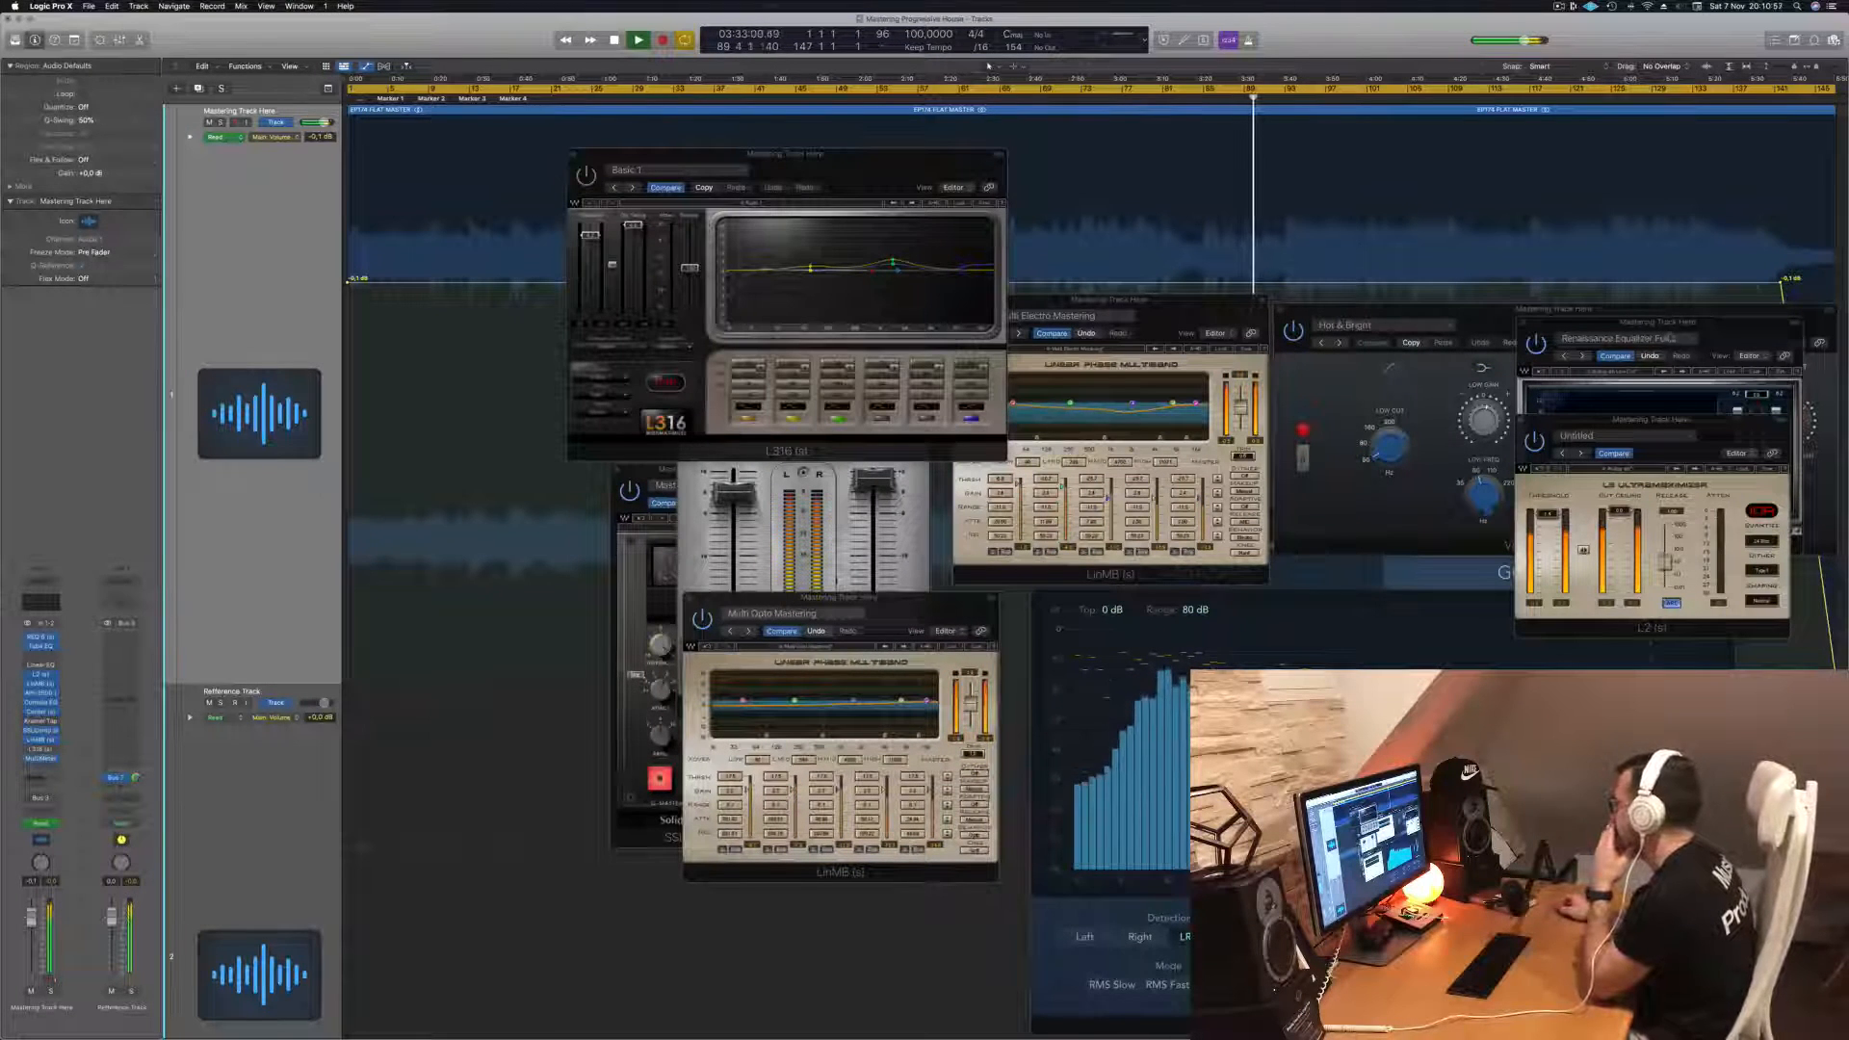
drag(1690, 426, 1762, 167)
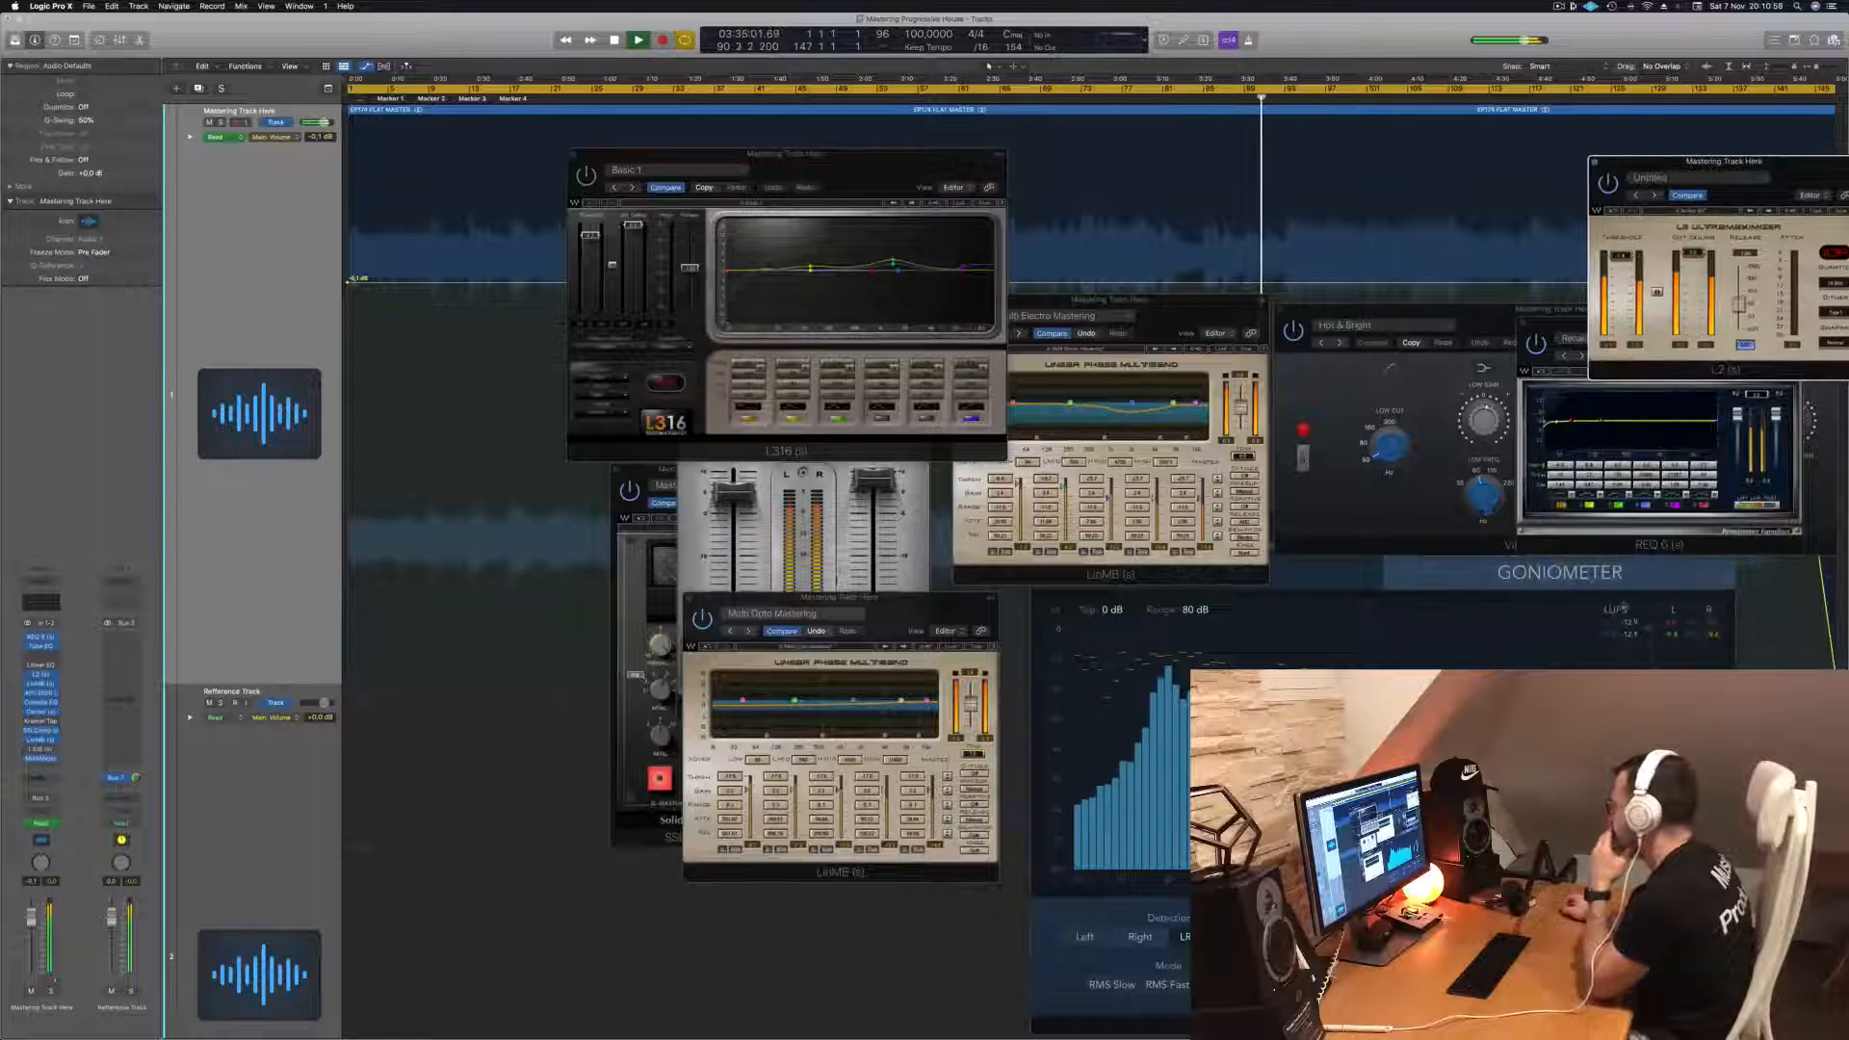
- Bring the MultiMeter window to the front and move the L316 window slightly down and right
click(1672, 634)
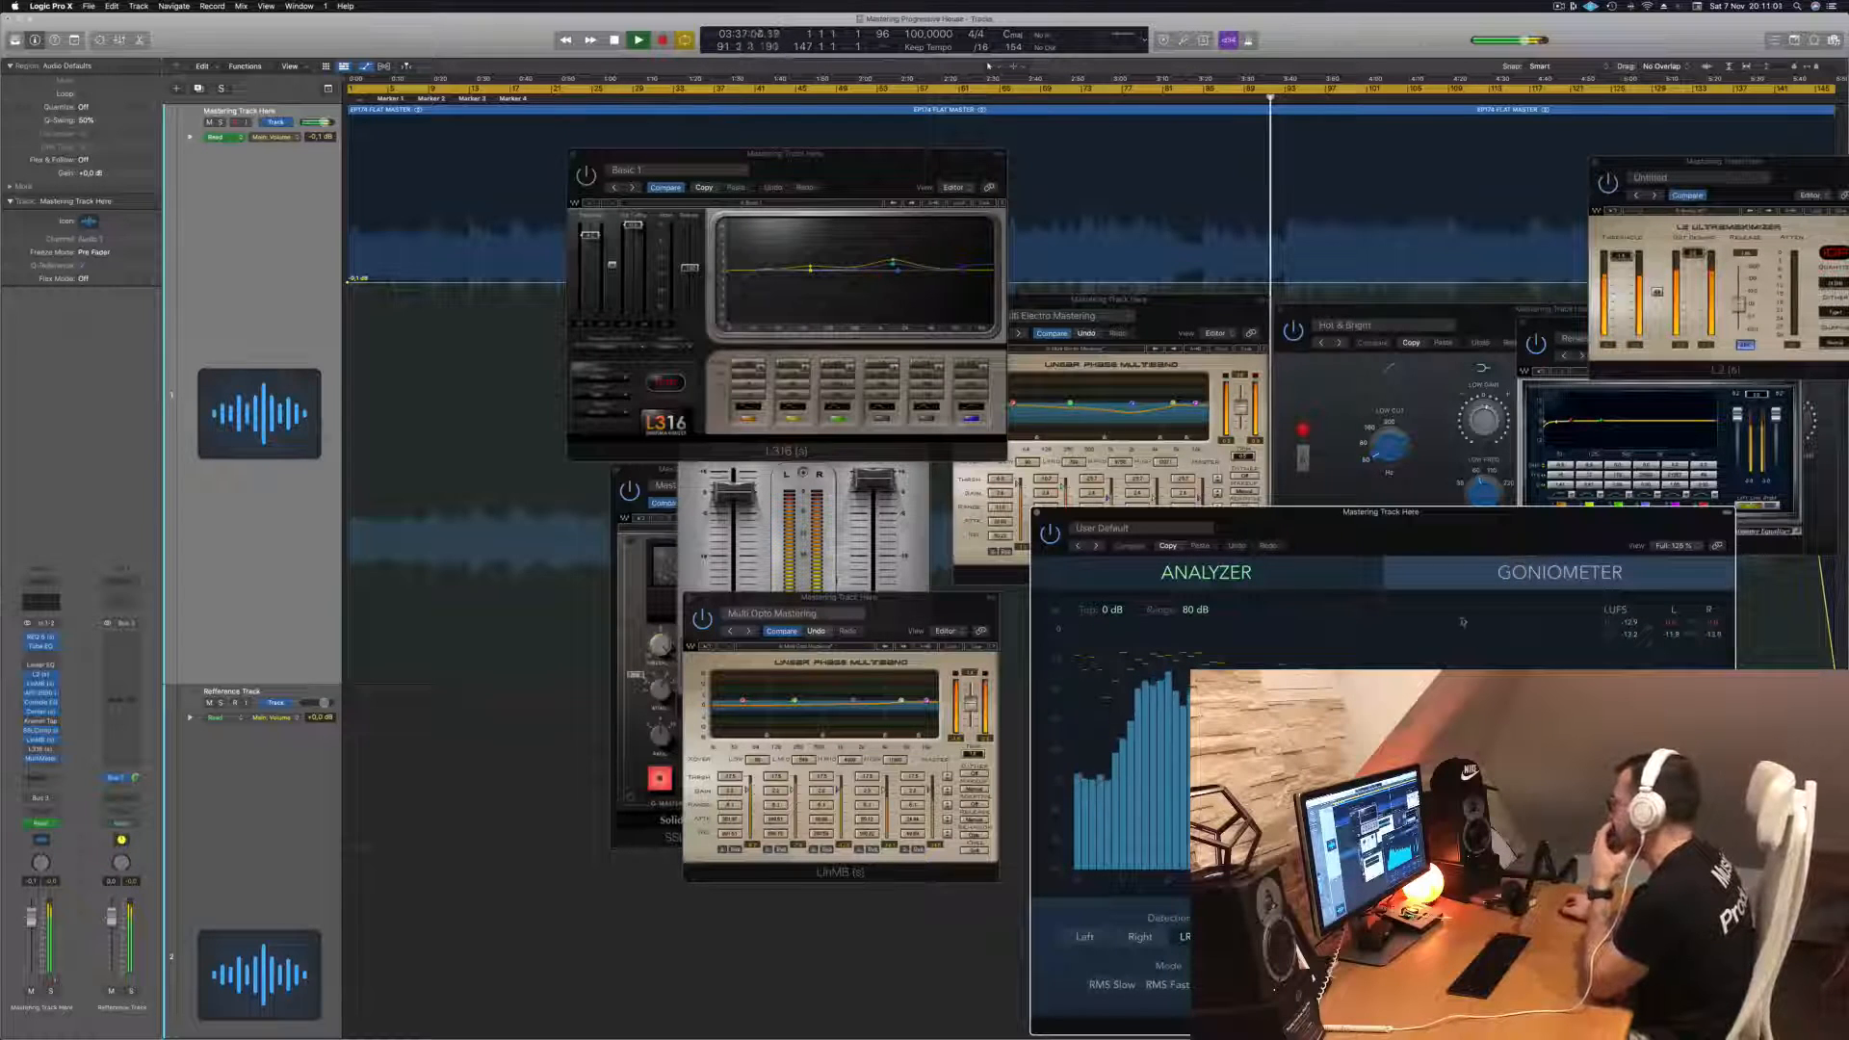
drag(589, 237, 590, 226)
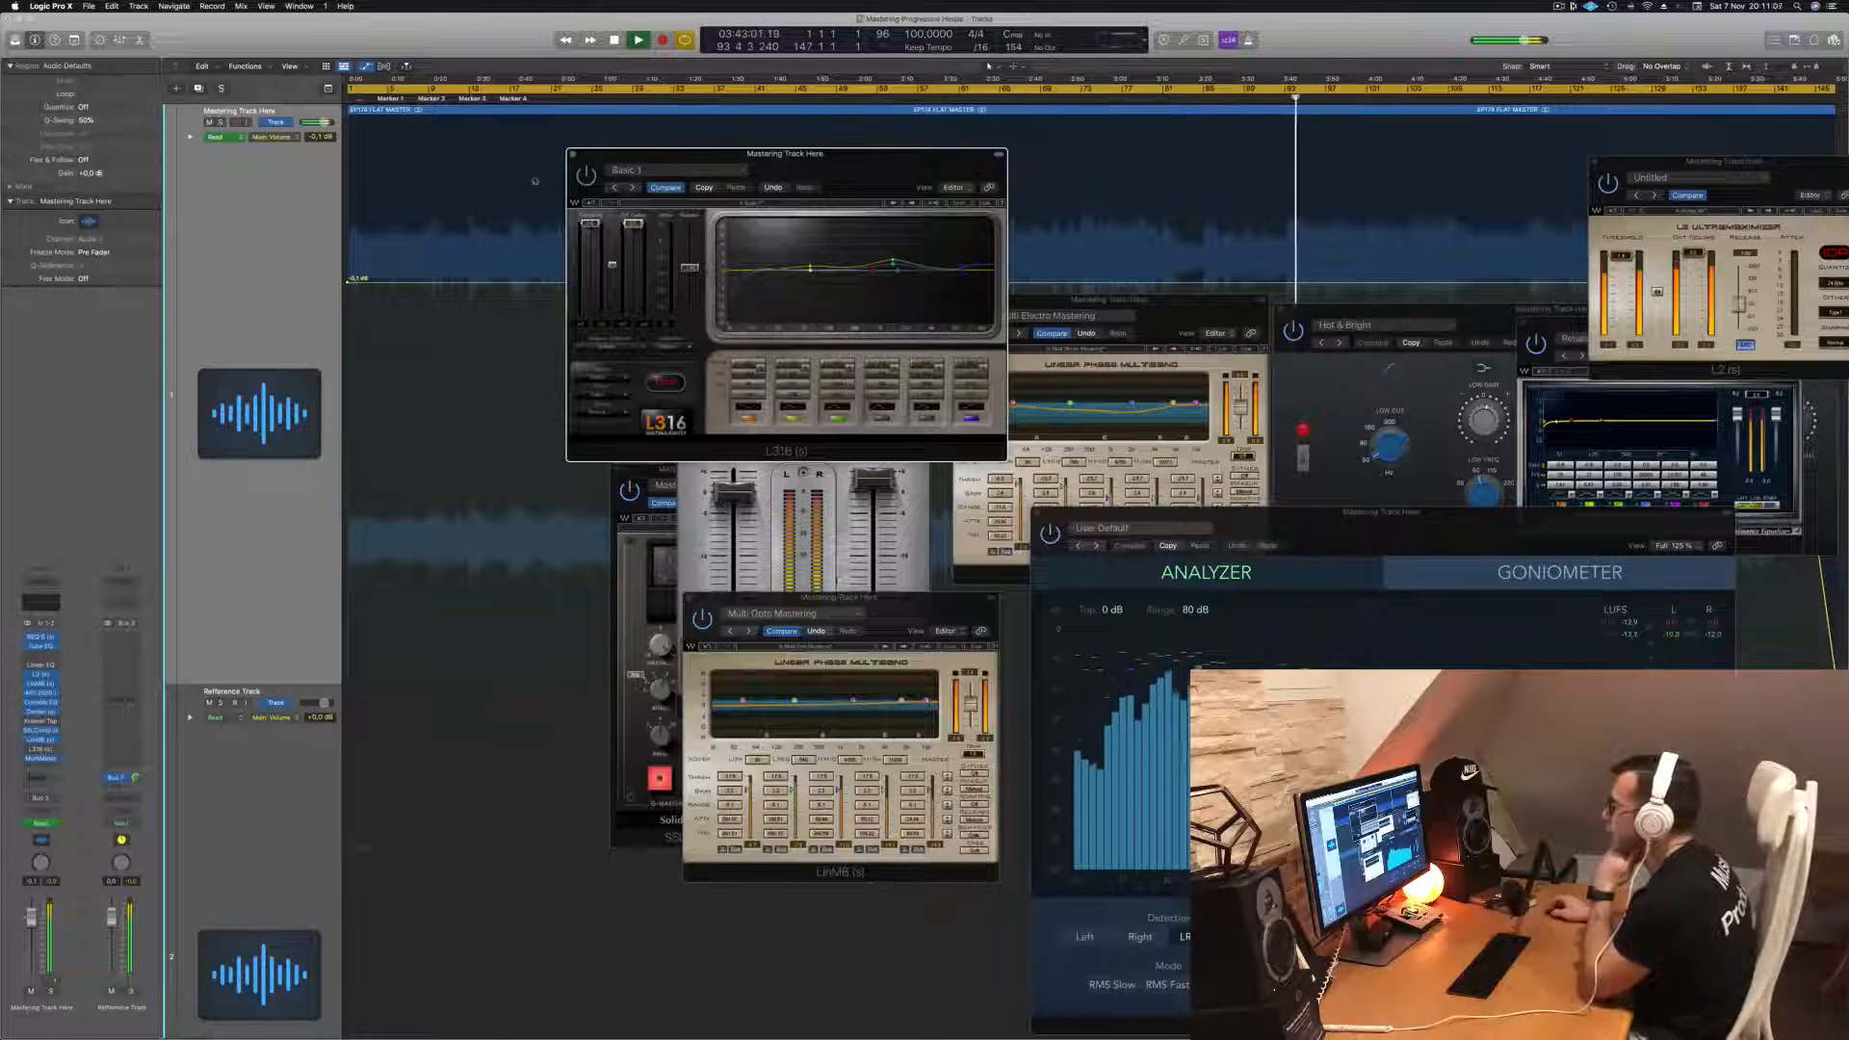
drag(827, 171, 1006, 221)
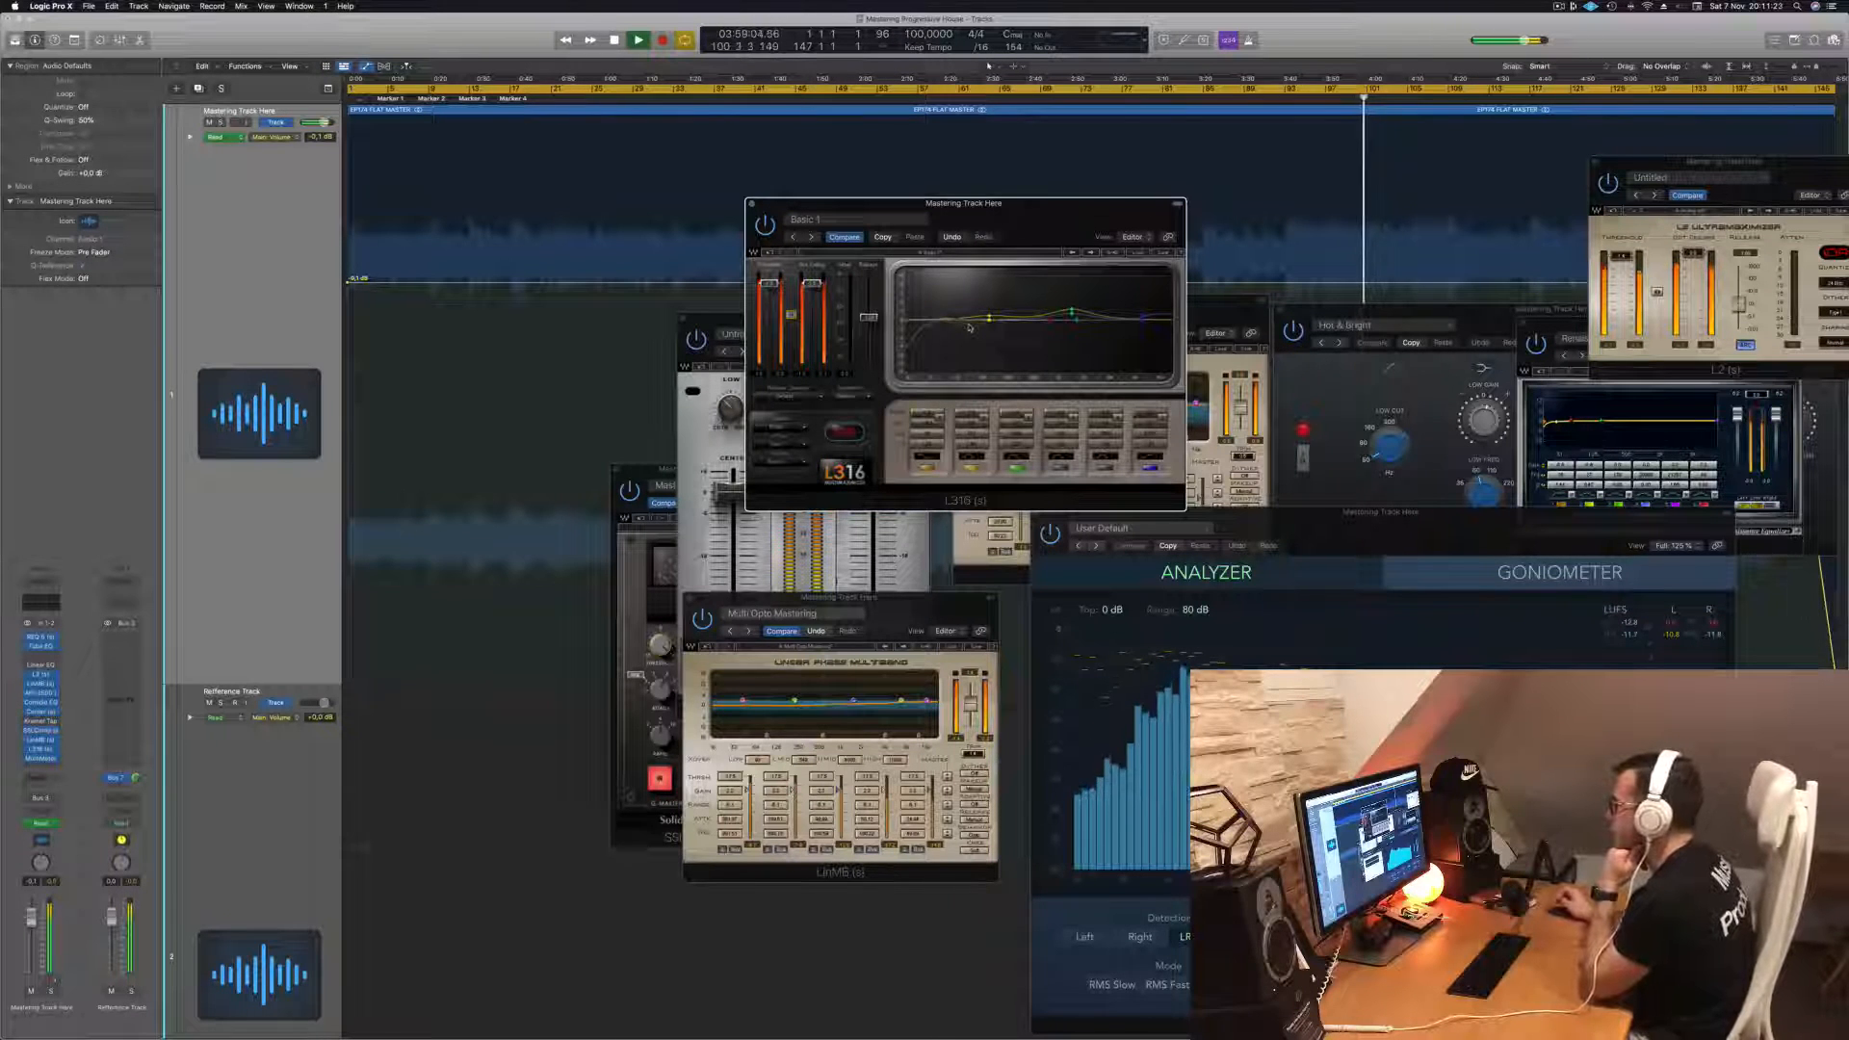
- Play the track from the start and nudge the MultiMeter window down and to the right
key(Return)
key(space)
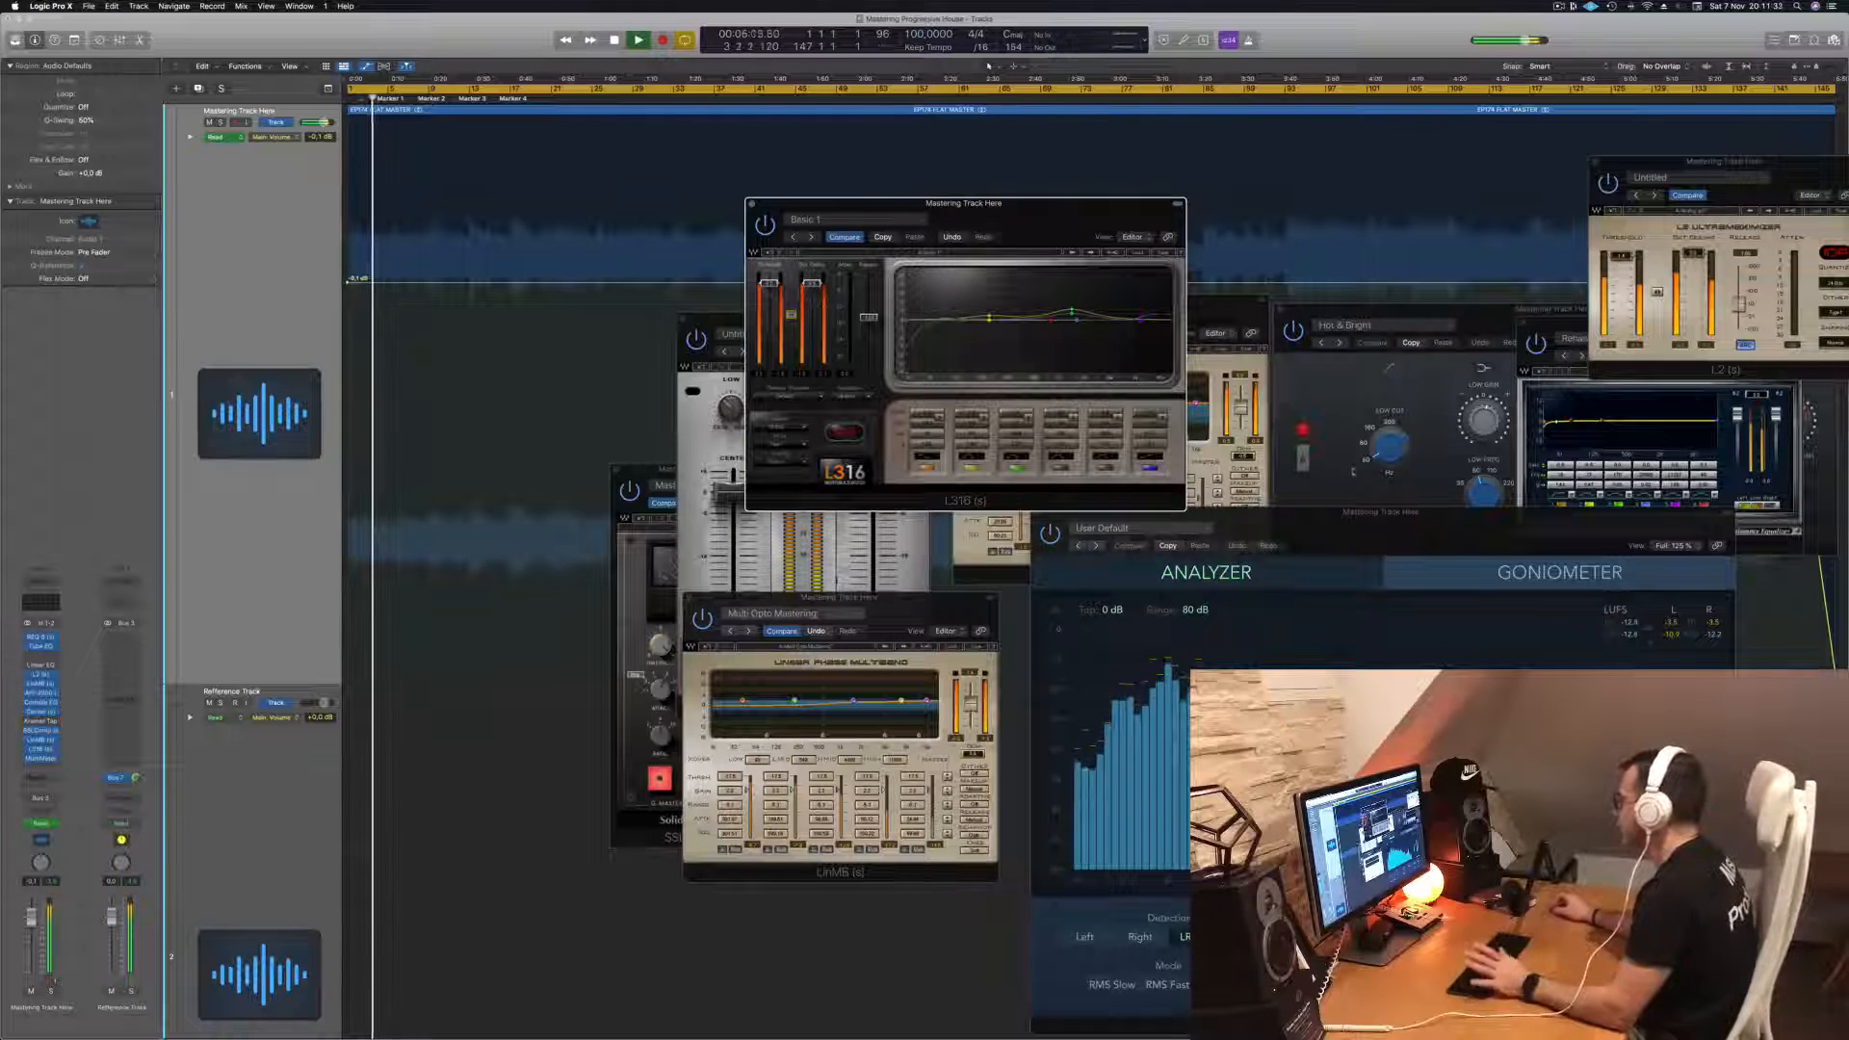
drag(1480, 515, 1497, 482)
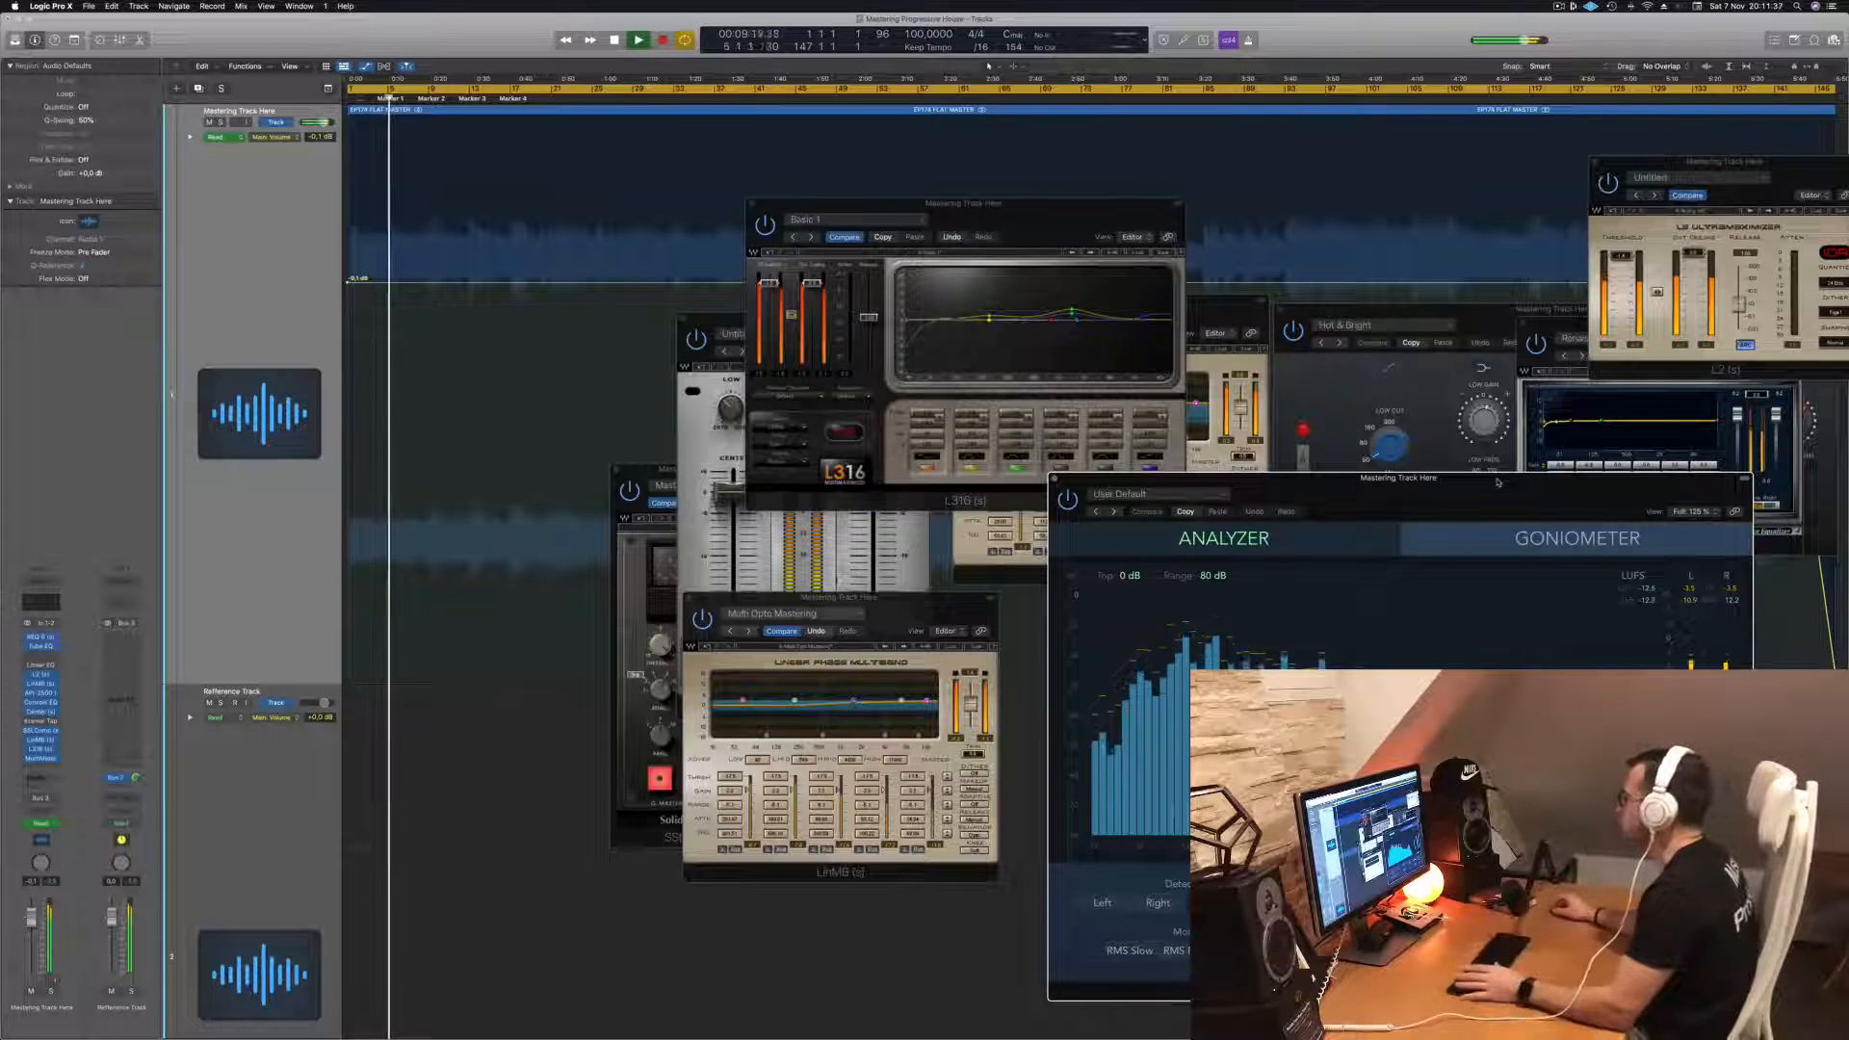
drag(1497, 481, 1541, 496)
- Move the L316 window over the Multi Electro window and close the Center plugin window
drag(1040, 210, 984, 371)
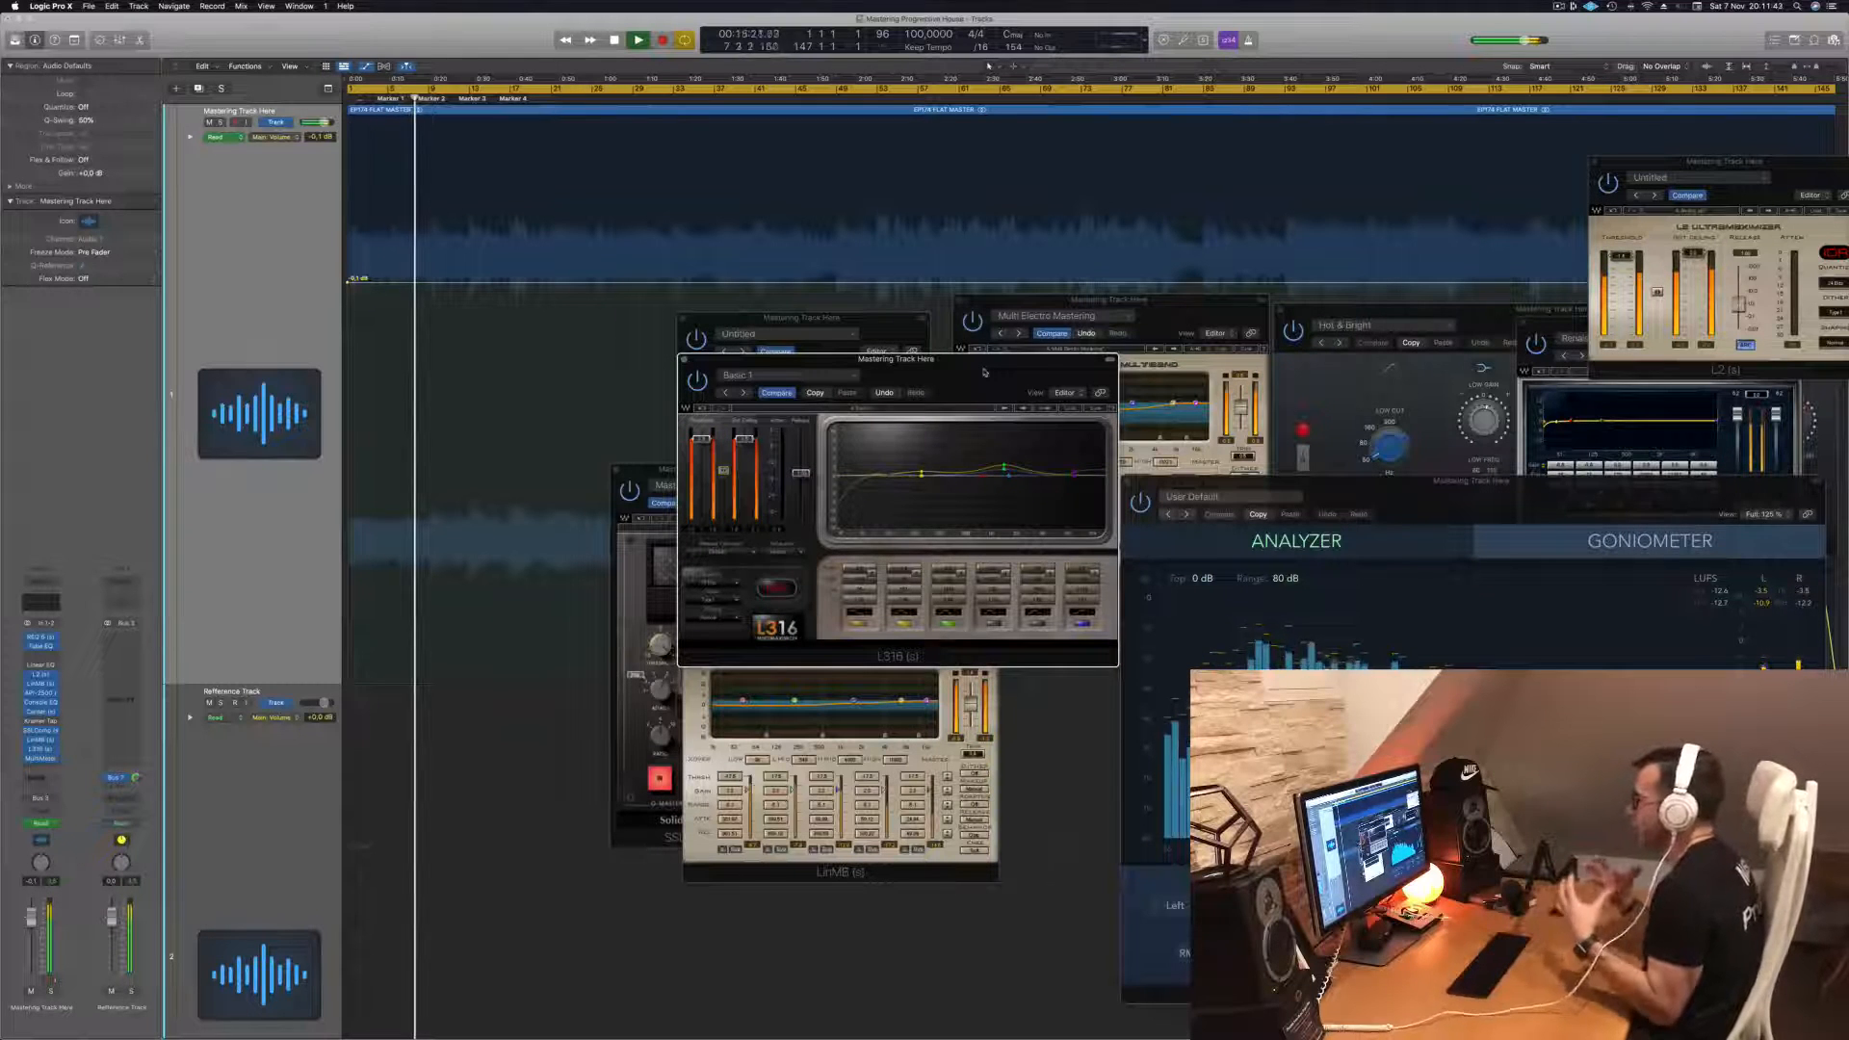
drag(1060, 374, 944, 372)
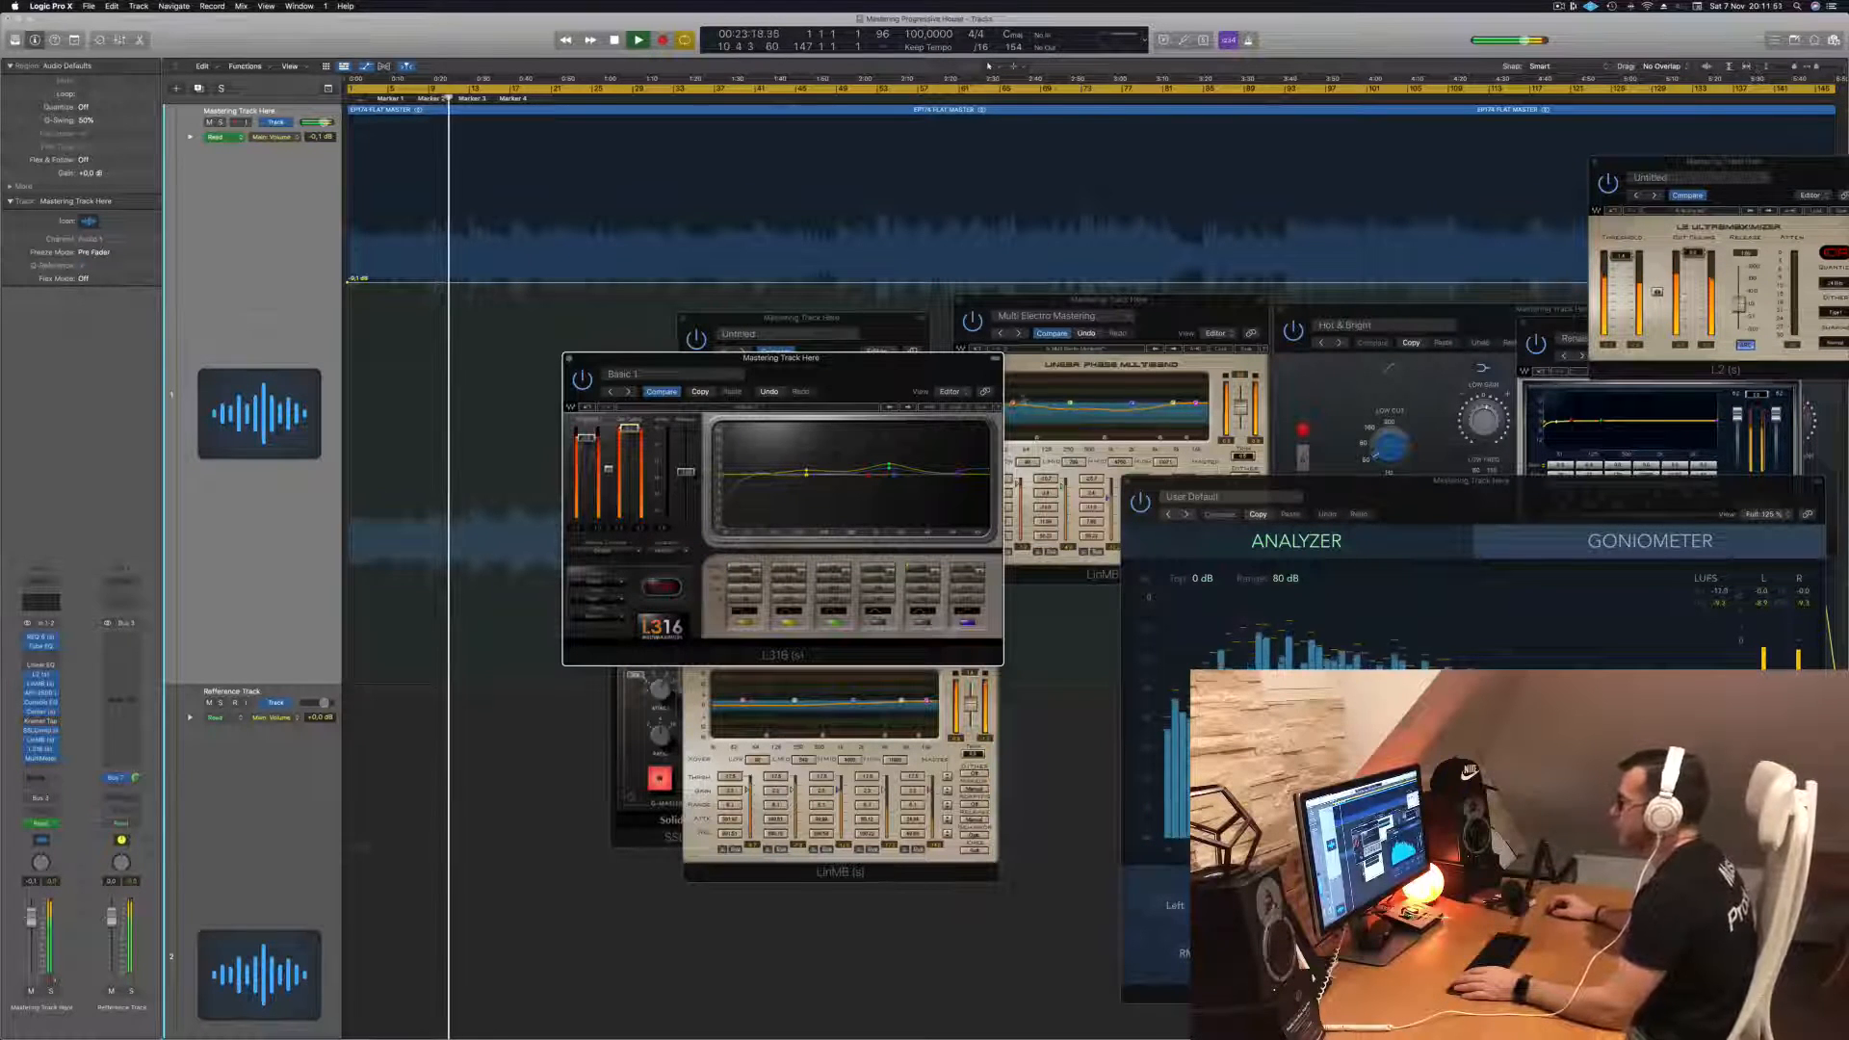
drag(953, 360, 1325, 429)
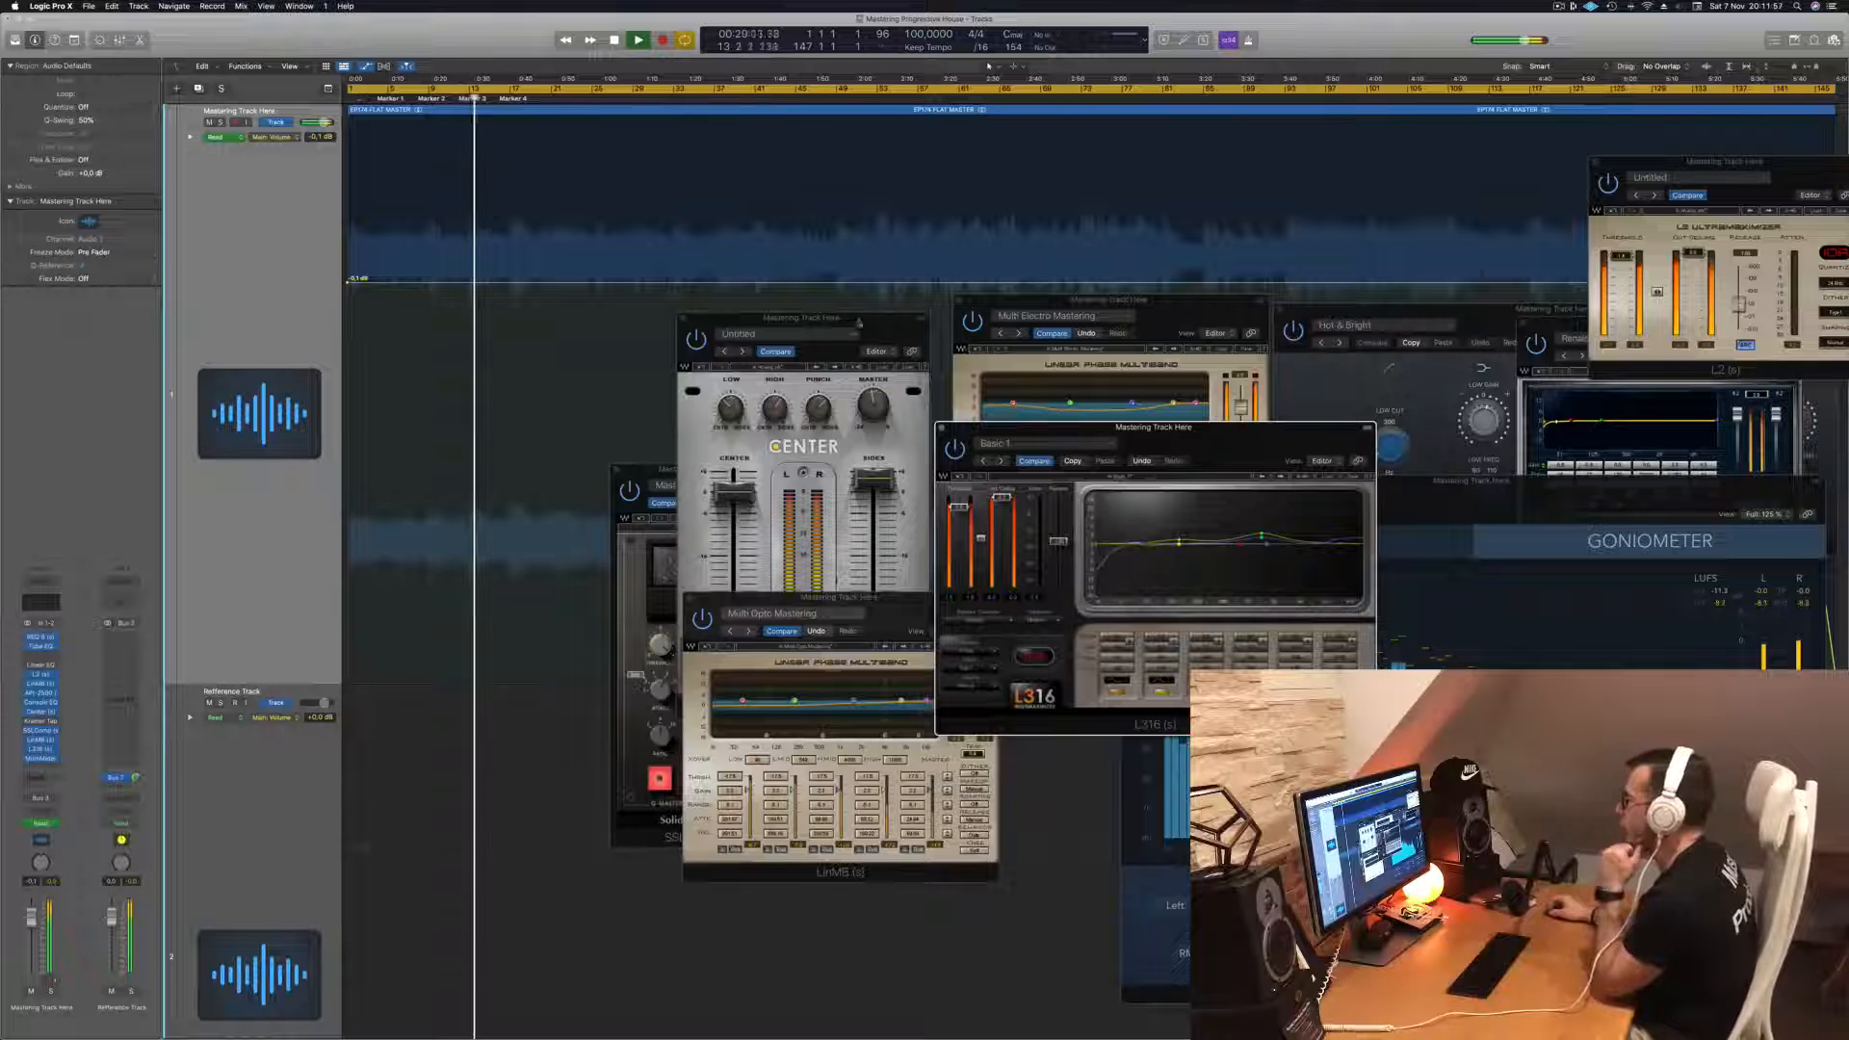
drag(802, 317, 681, 334)
click(560, 335)
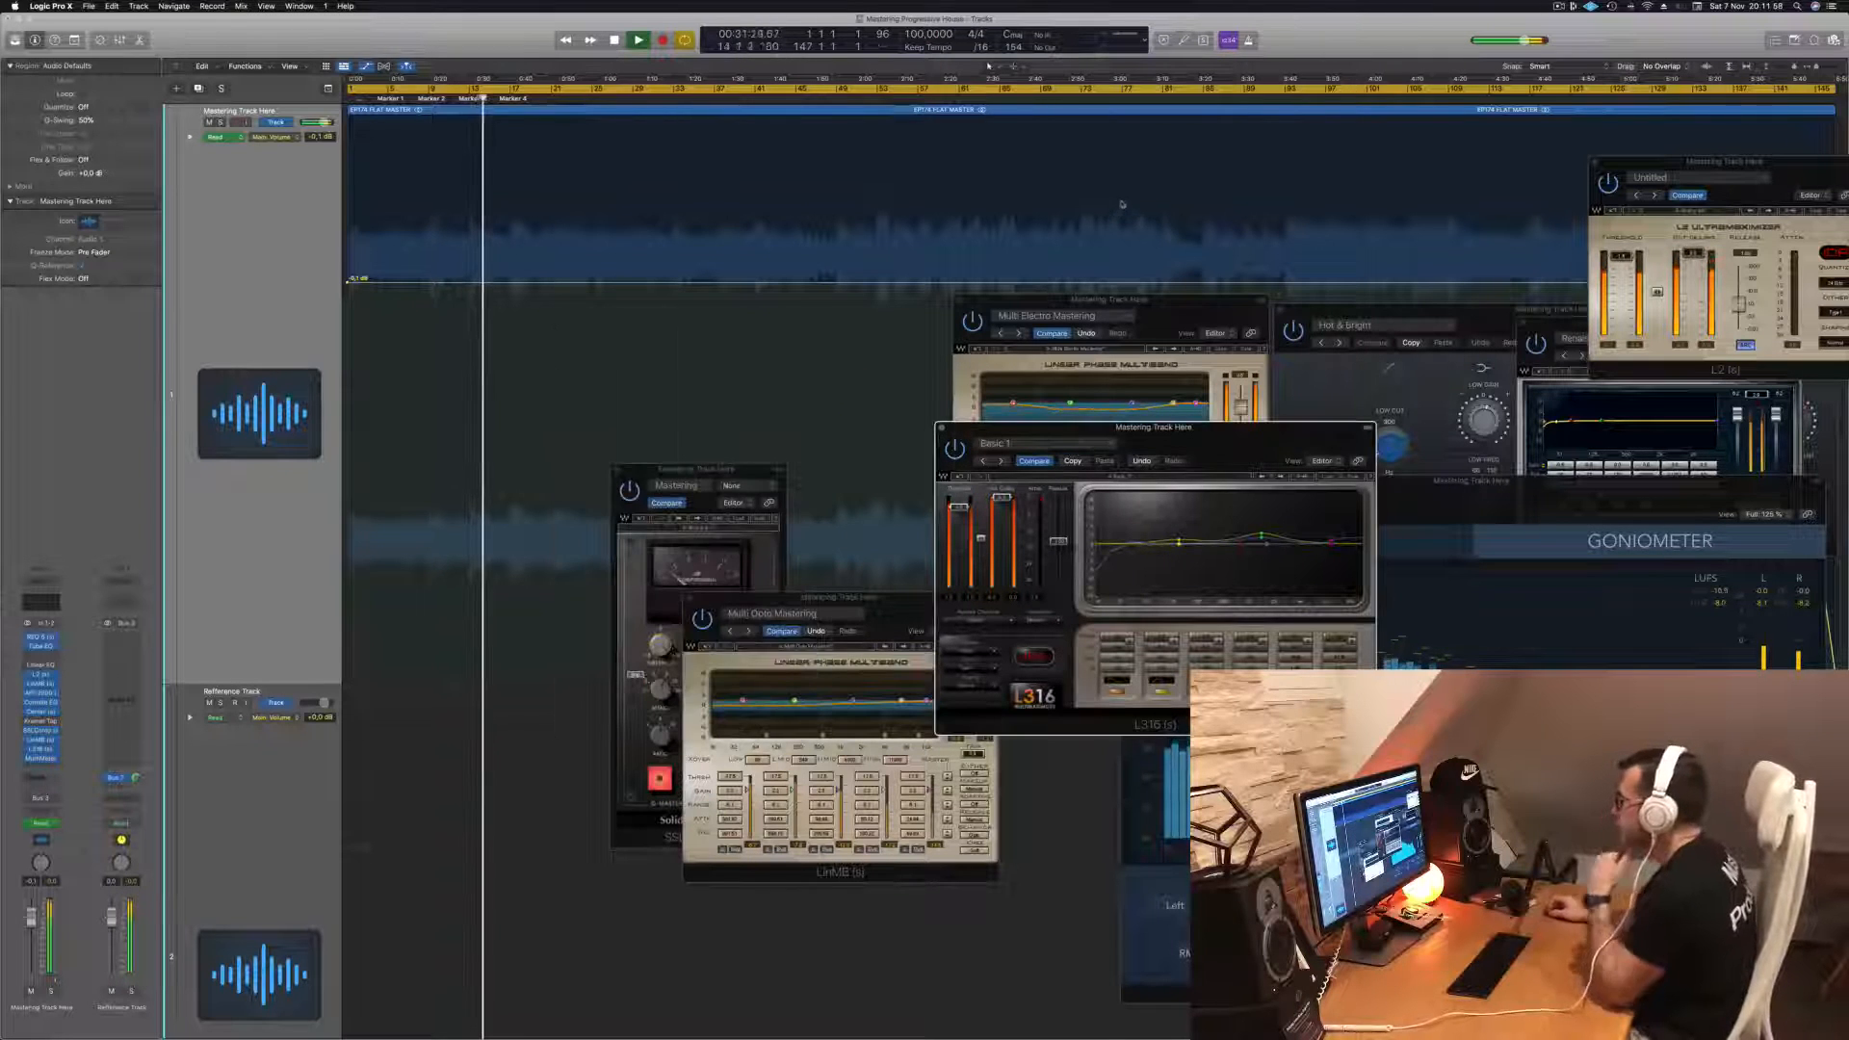
- Stack the Multi Electro, L316 and L2 windows in the lower left and shift MultiMeter toward the right edge
drag(1107, 301, 596, 627)
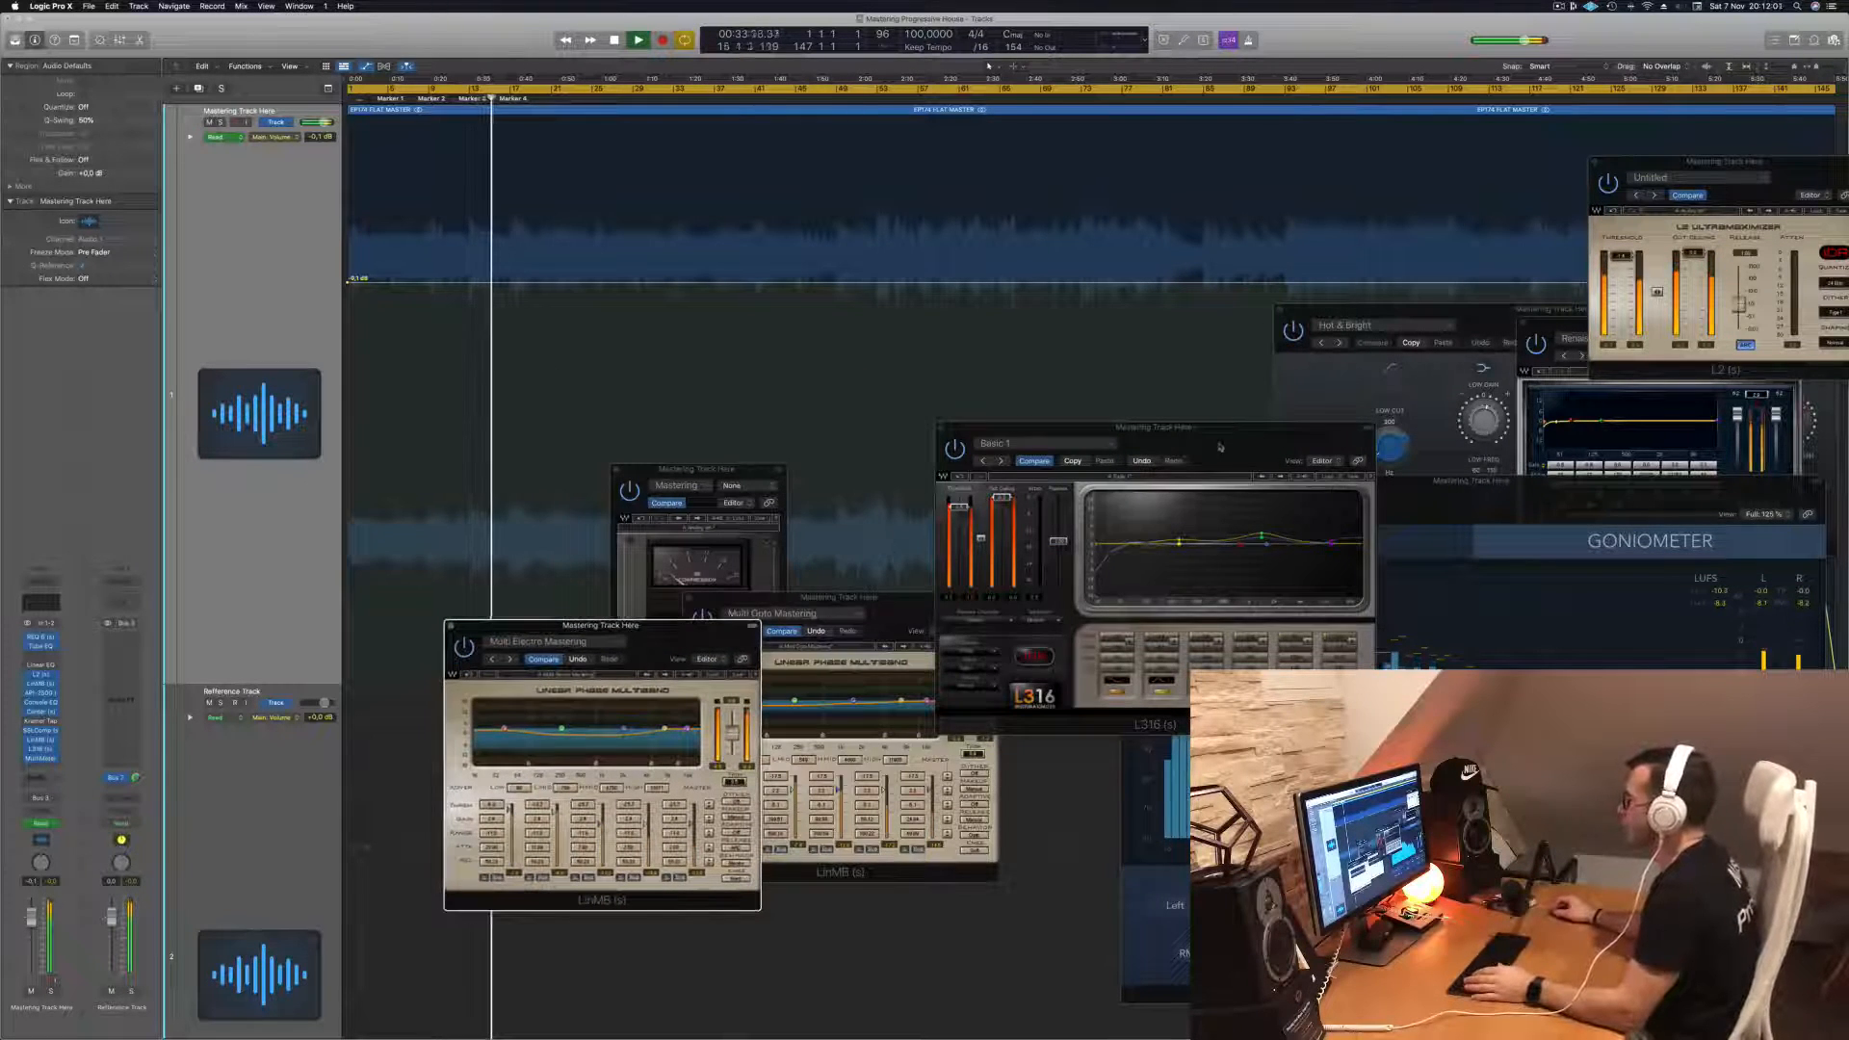
drag(1107, 426, 889, 623)
drag(1791, 172, 1331, 622)
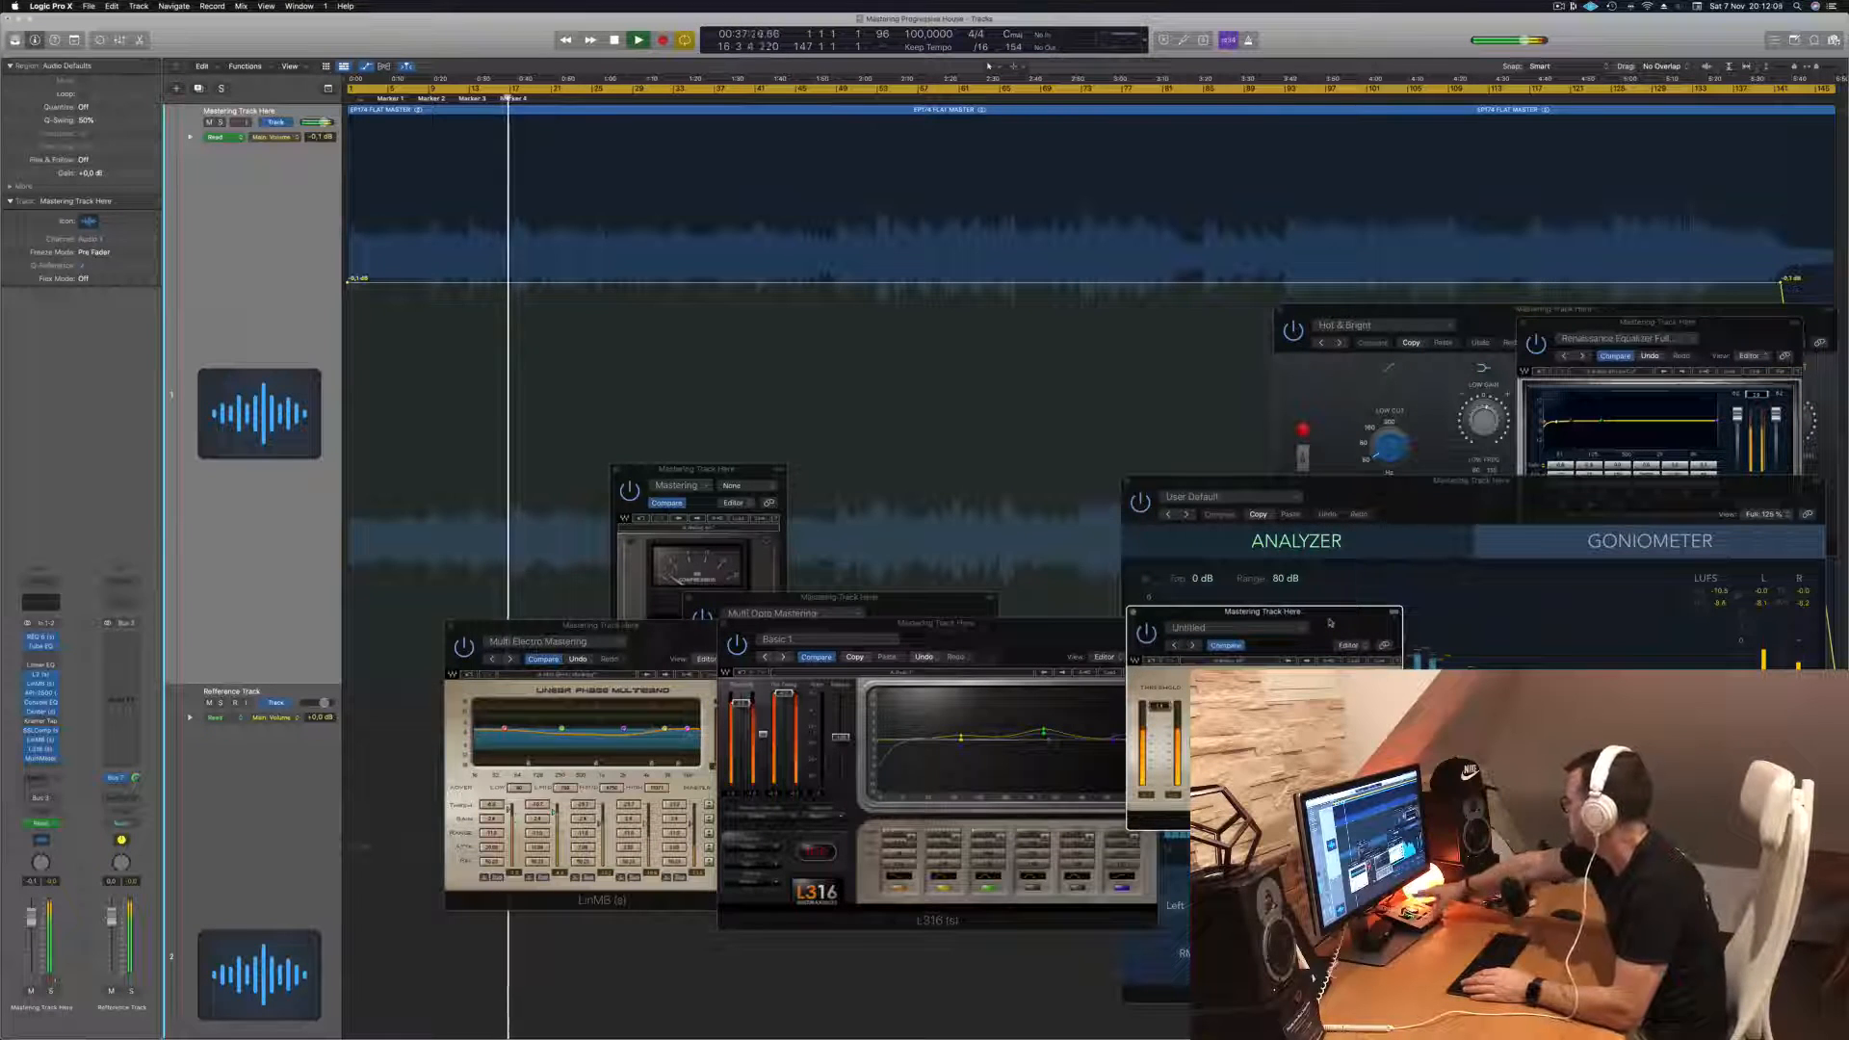
drag(1504, 502, 1567, 533)
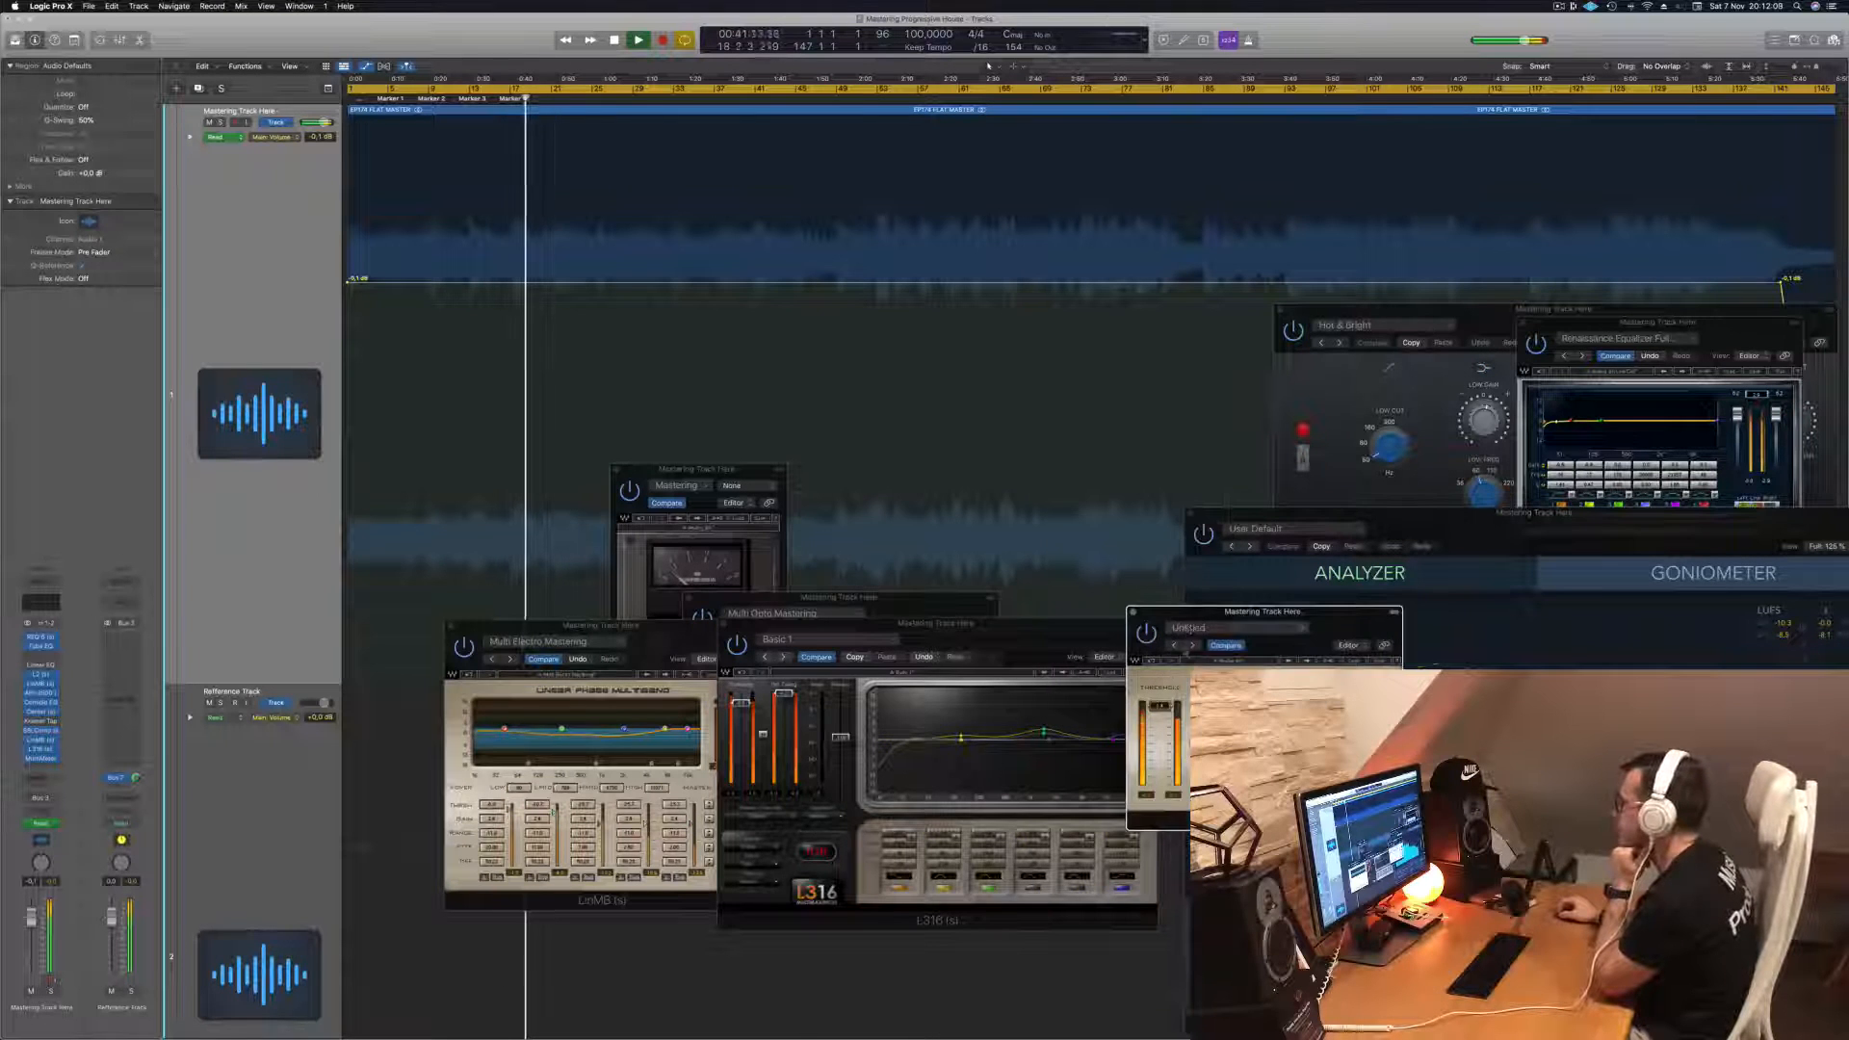
drag(1155, 617, 778, 629)
- Move the Vintage Console EQ, REQ and SSLComp windows down into the lower window stack
drag(1455, 317, 781, 669)
drag(1729, 334, 1177, 790)
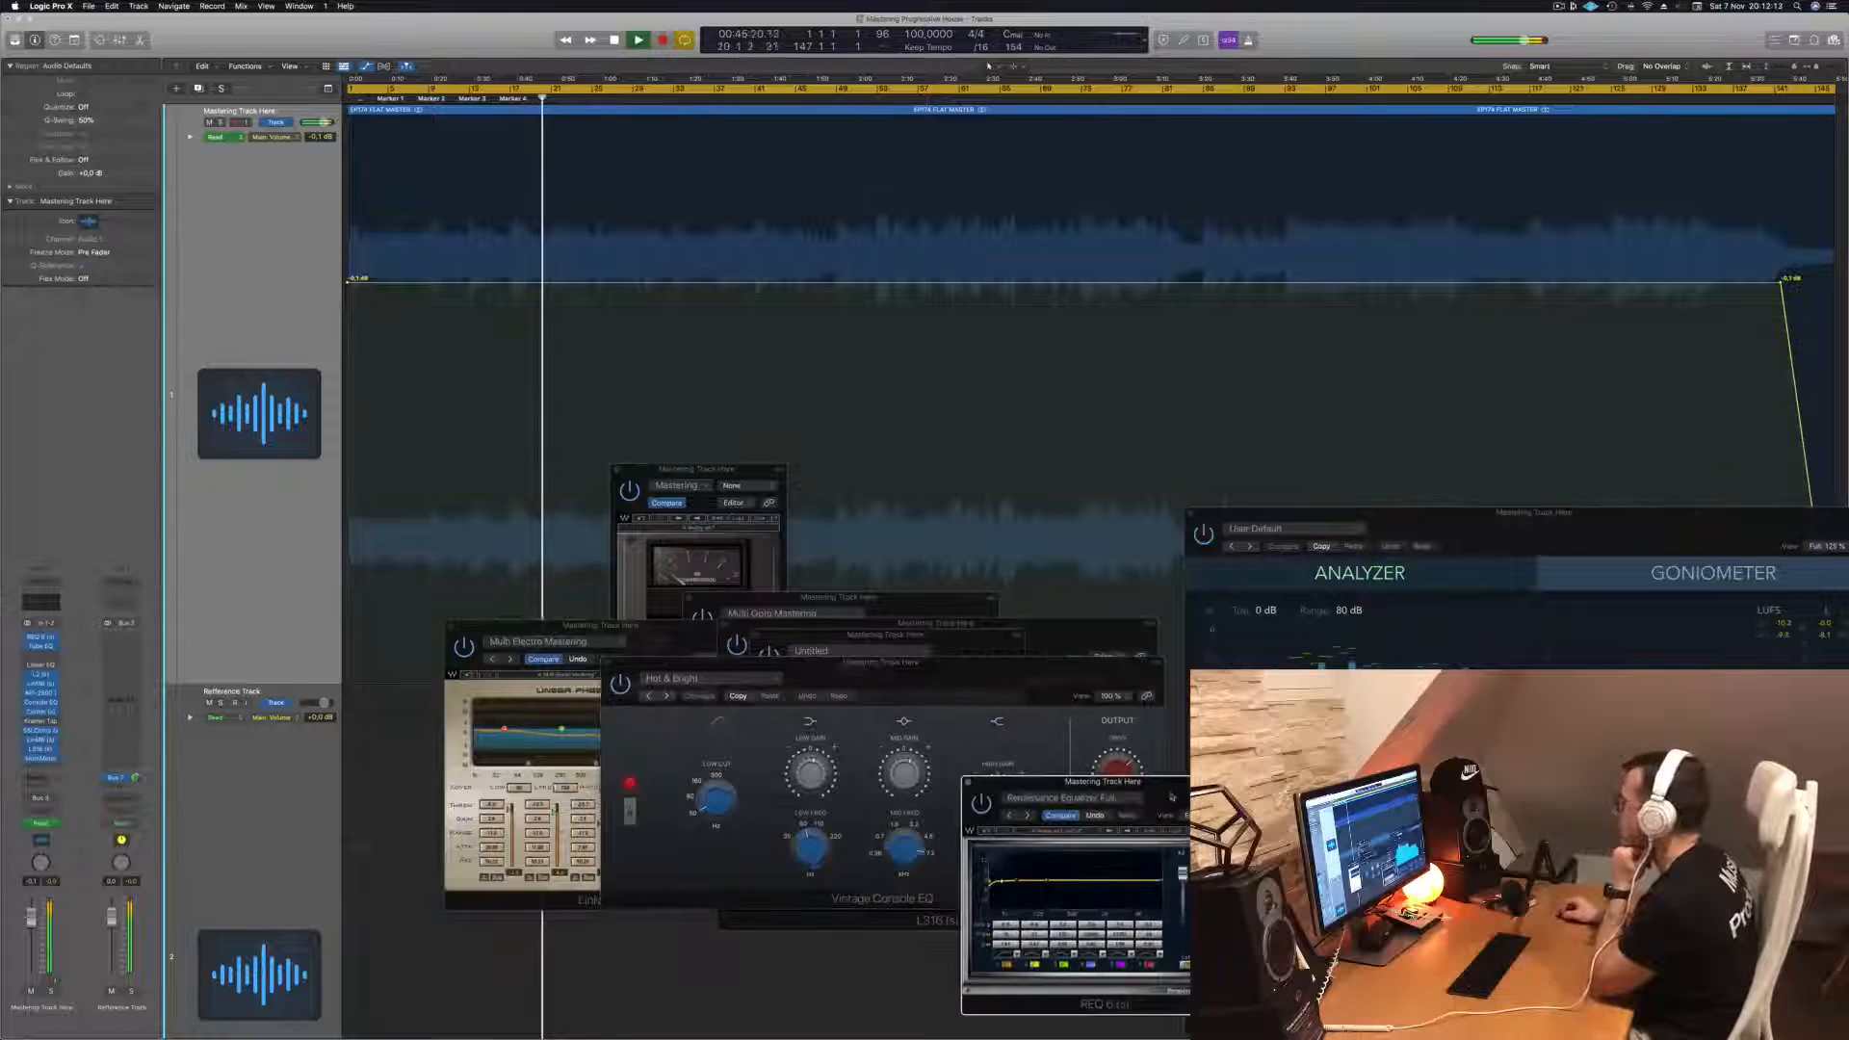
drag(696, 471, 651, 579)
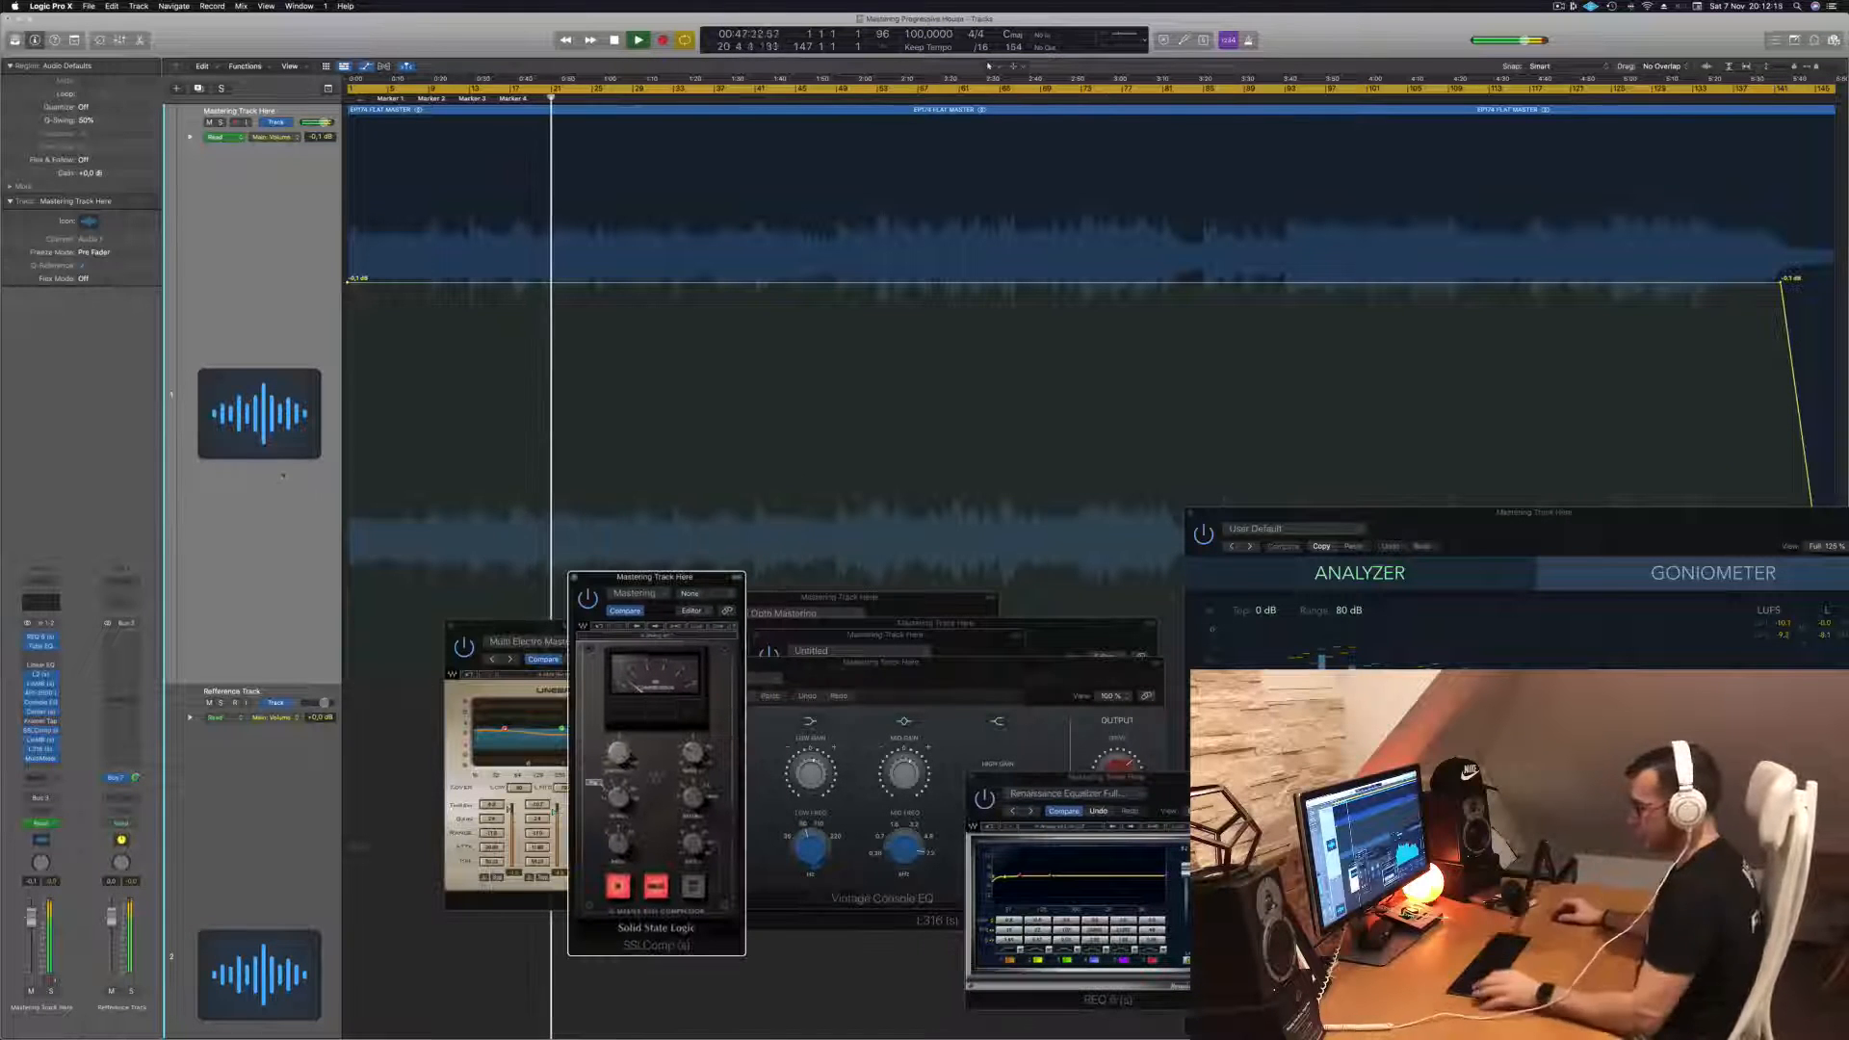
- Rearrange the Multi Electro, MultiMeter and REQ windows across the lower half of the screen
key(super+Up)
key(super+Up)
key(super+Up)
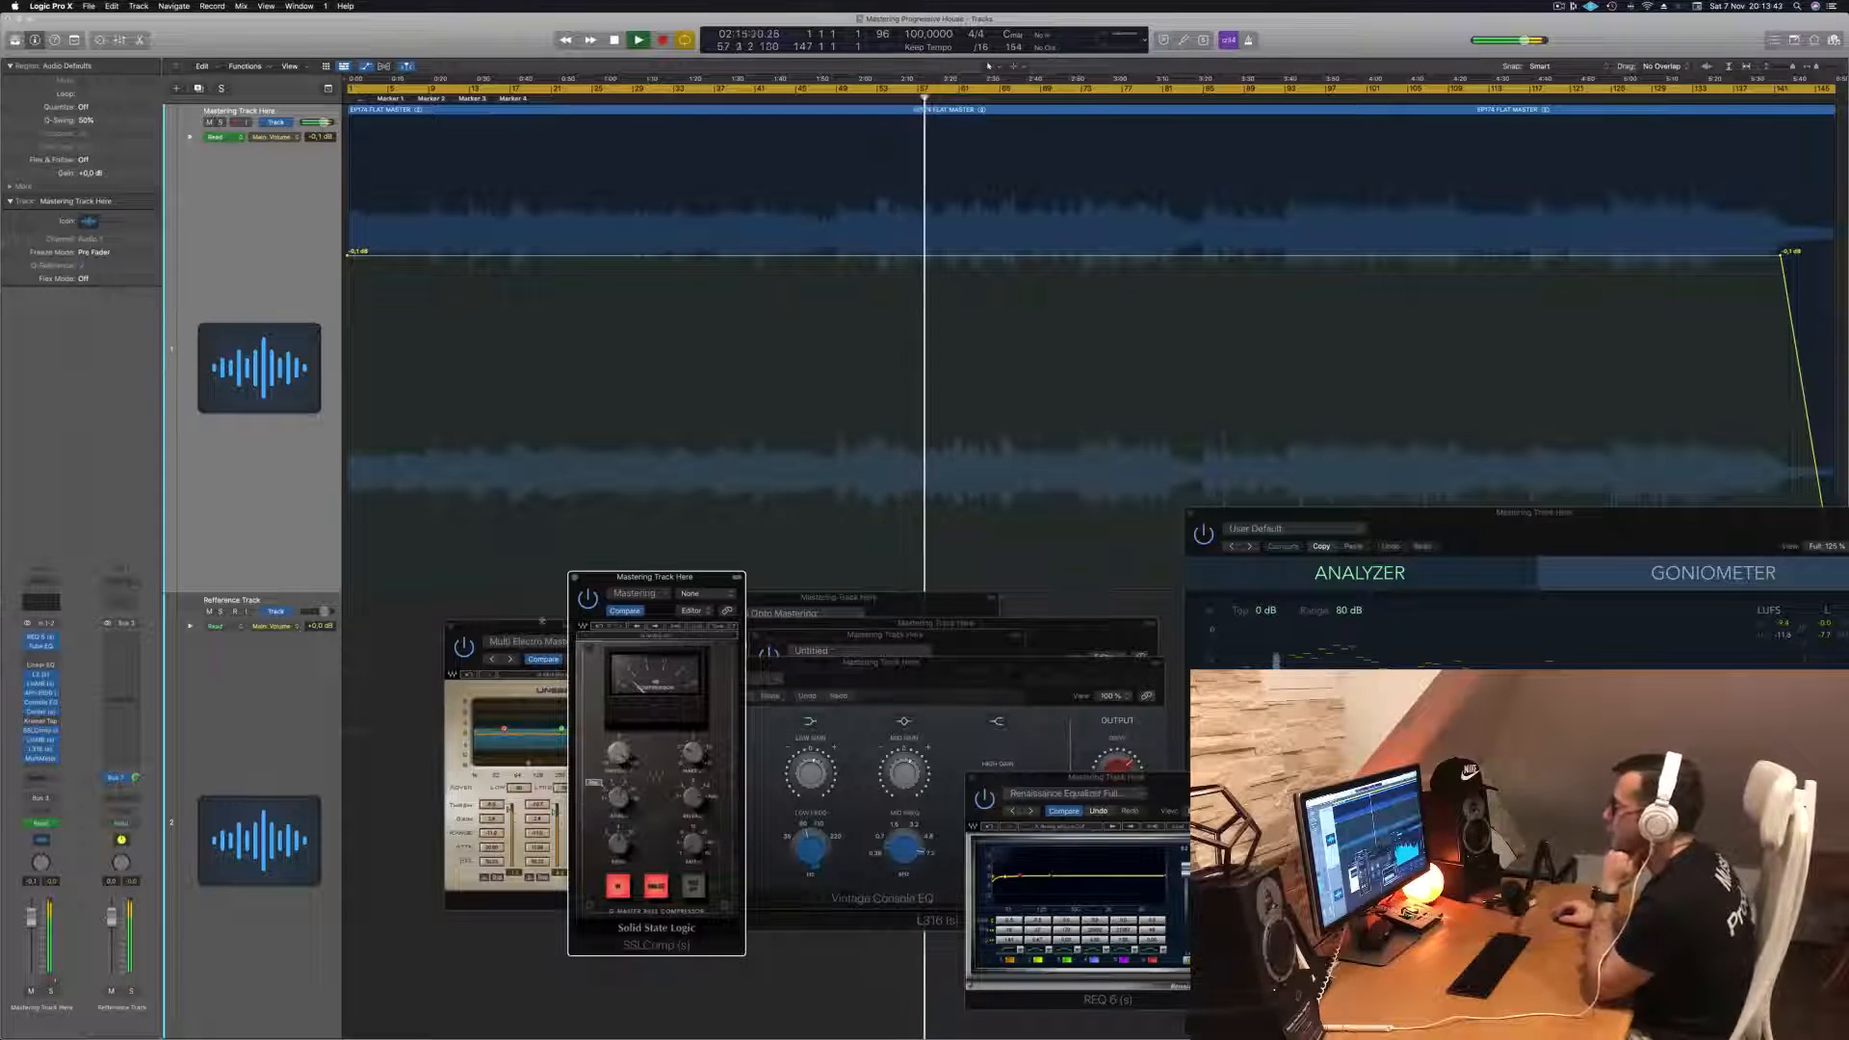
drag(540, 630, 396, 629)
drag(1420, 523, 1289, 433)
drag(1585, 447, 1722, 498)
drag(1131, 787, 1036, 694)
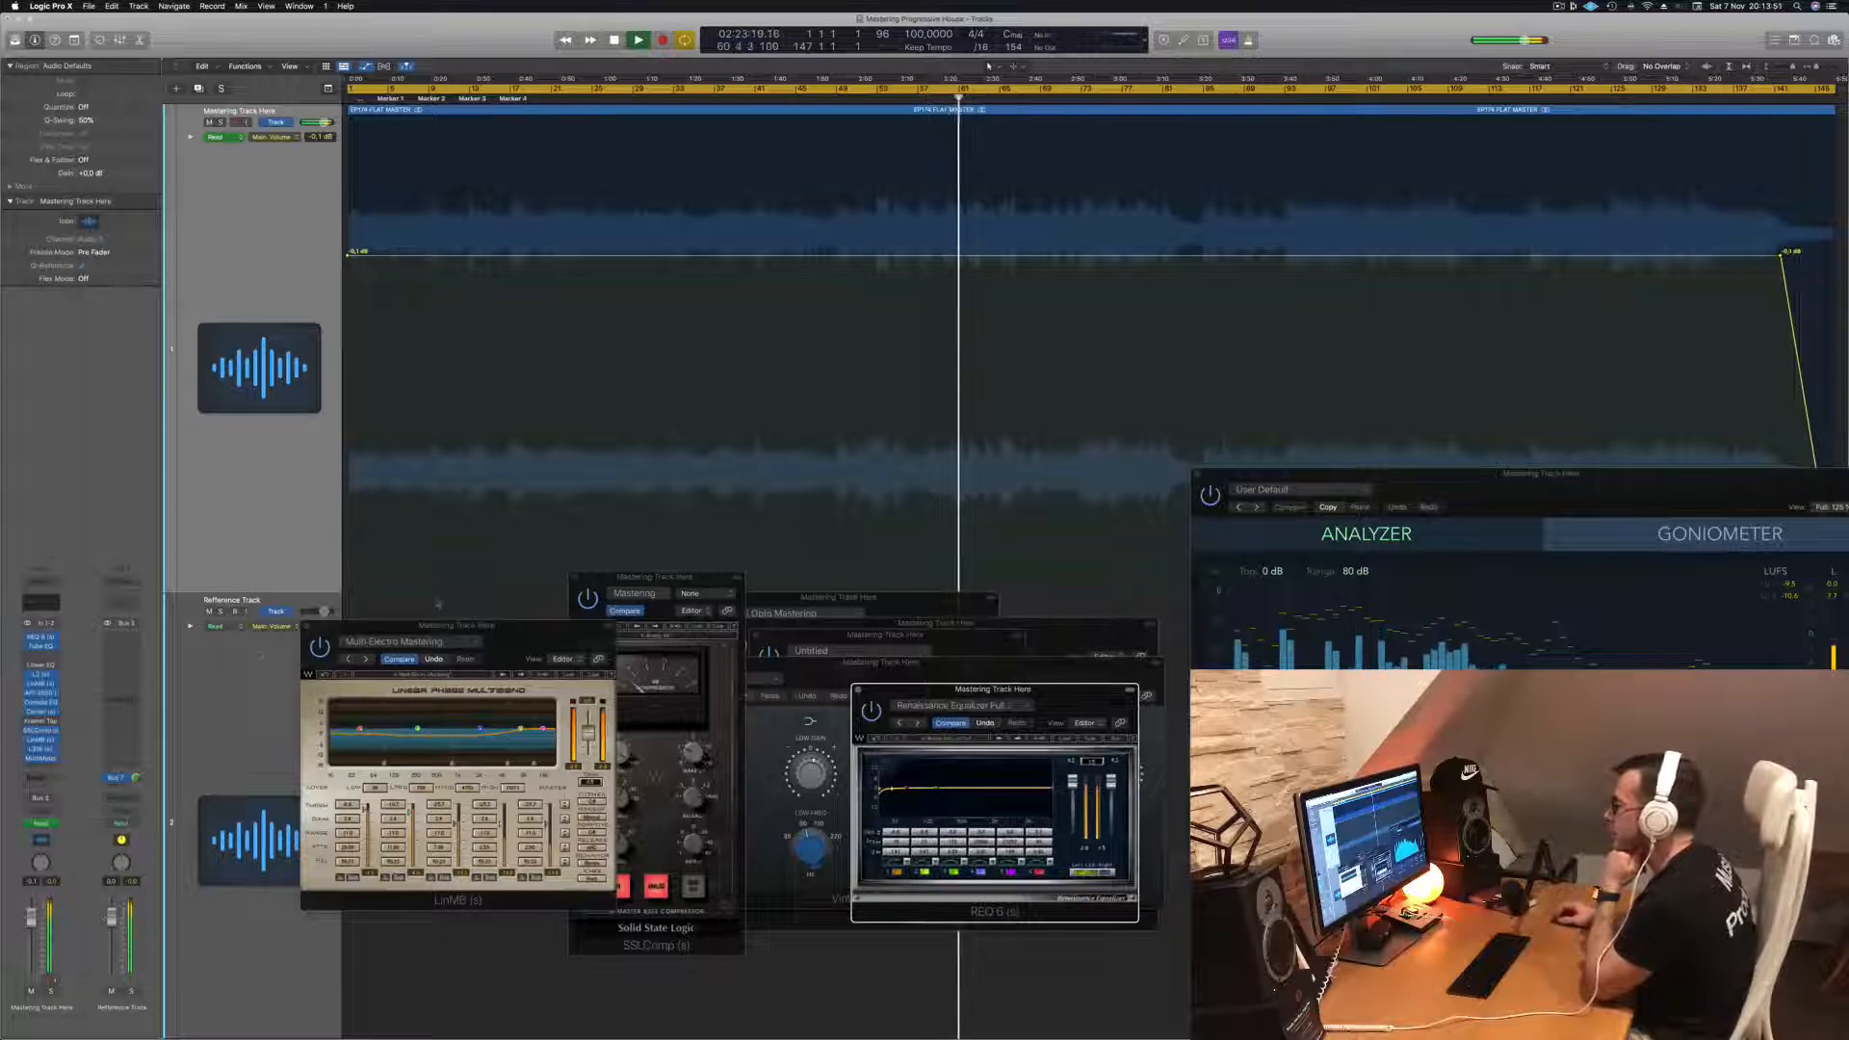
- Reopen the L316 insert window beside Multi Electro and move the MultiMeter window slightly left
click(42, 750)
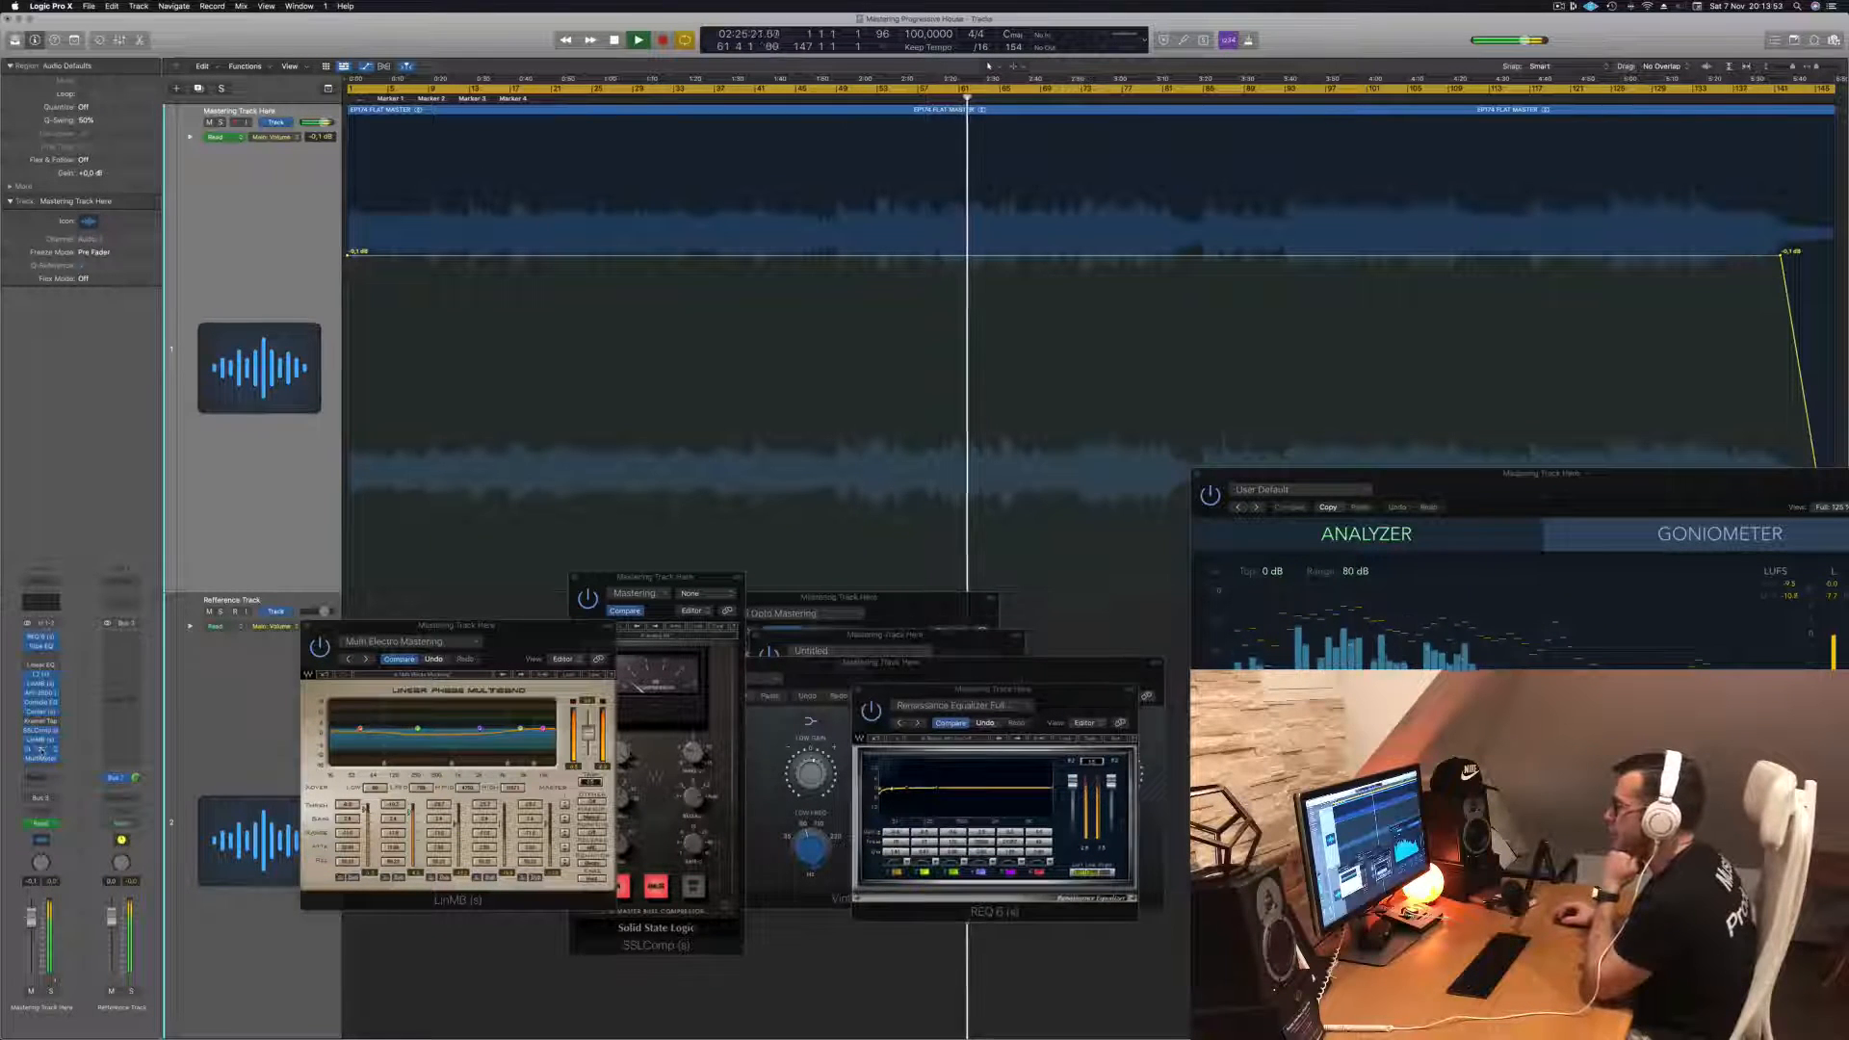
click(41, 750)
drag(1010, 630, 1014, 646)
drag(1728, 502, 1653, 526)
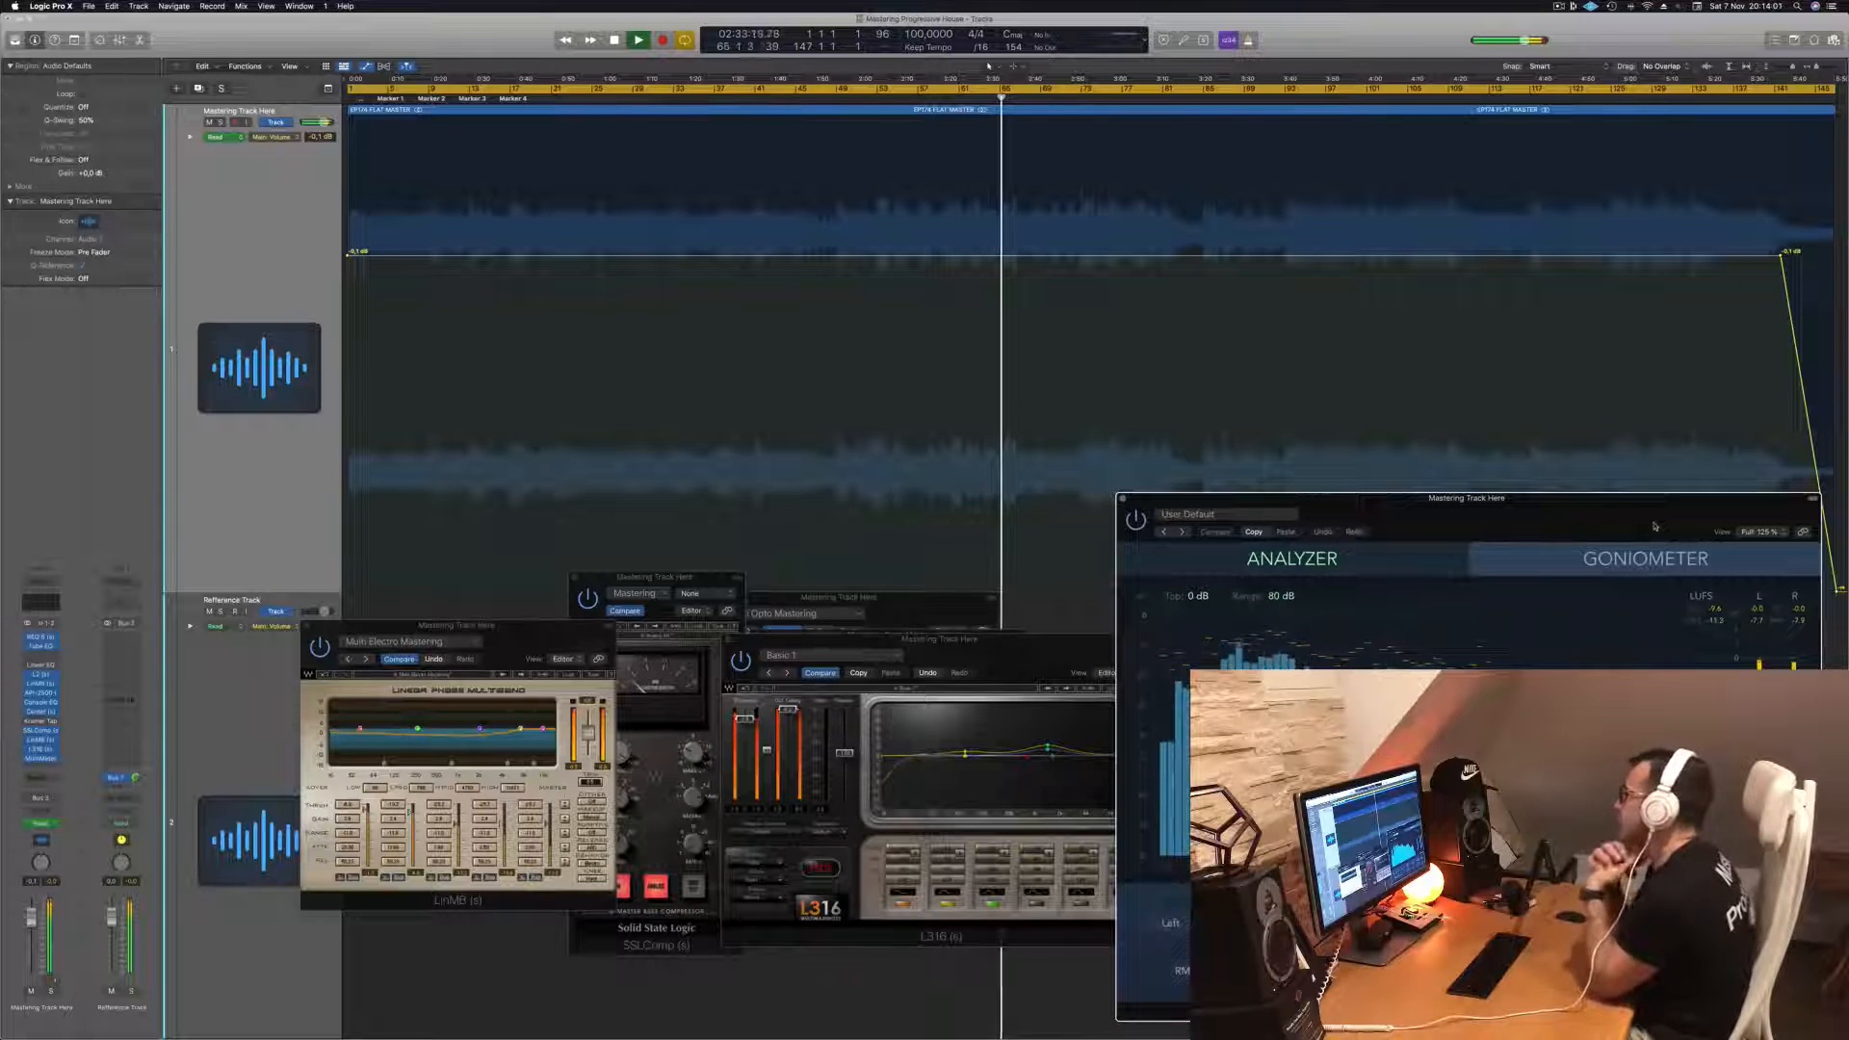